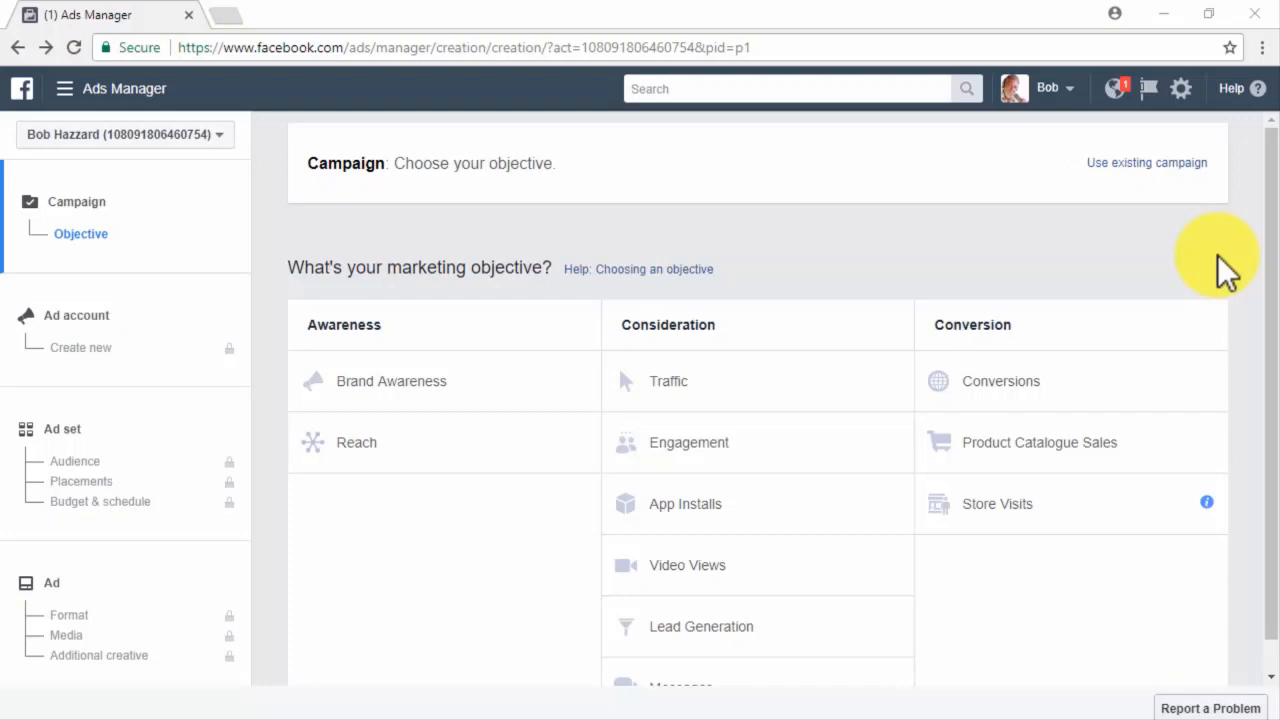
Bring up the Change campaign dialog through the 'Use existing campaign' link.
left_click(1166, 163)
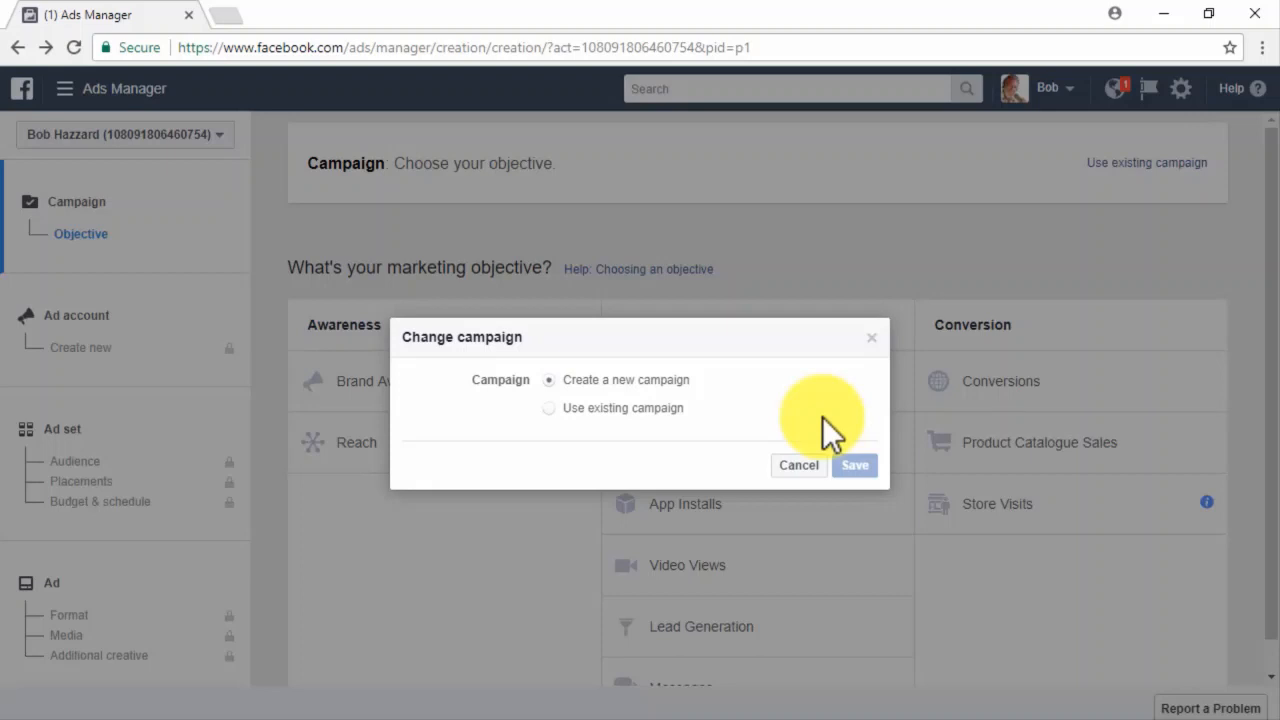
Cancel the existing-campaign choice to keep building a new campaign.
left_click(810, 467)
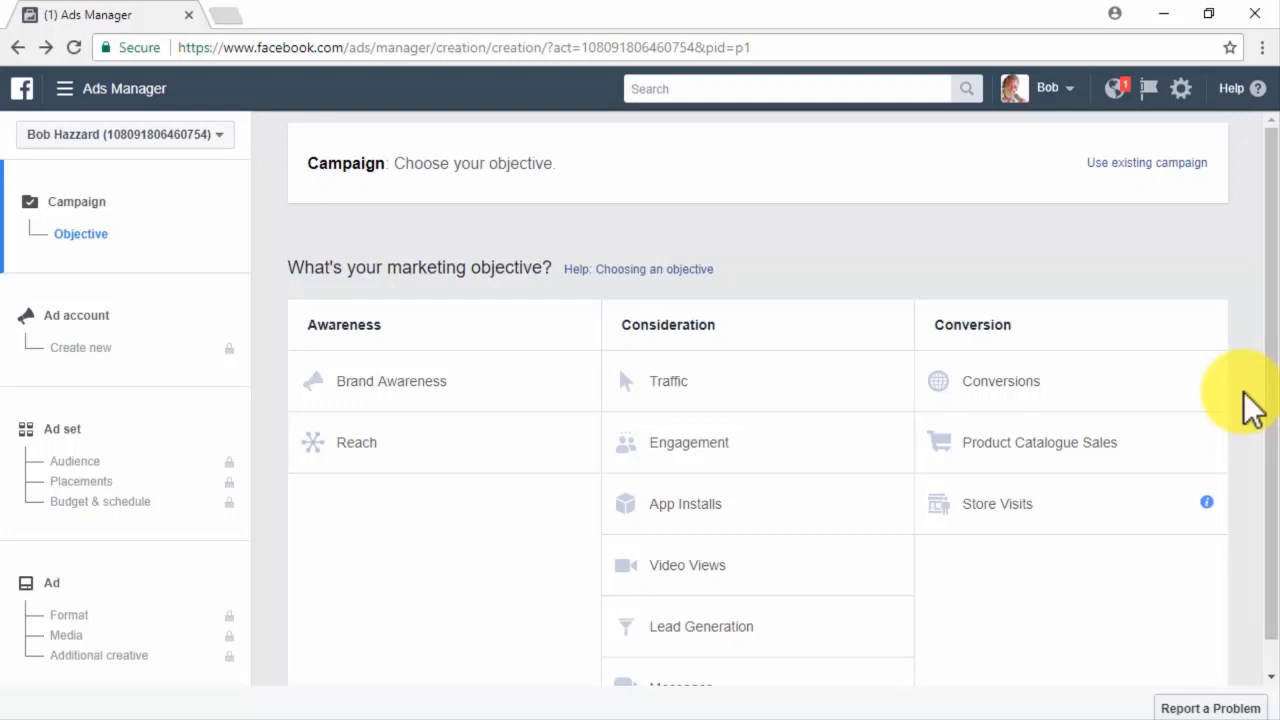
Choose the Conversions objective and name the campaign 'New Conversions'.
left_click(1168, 391)
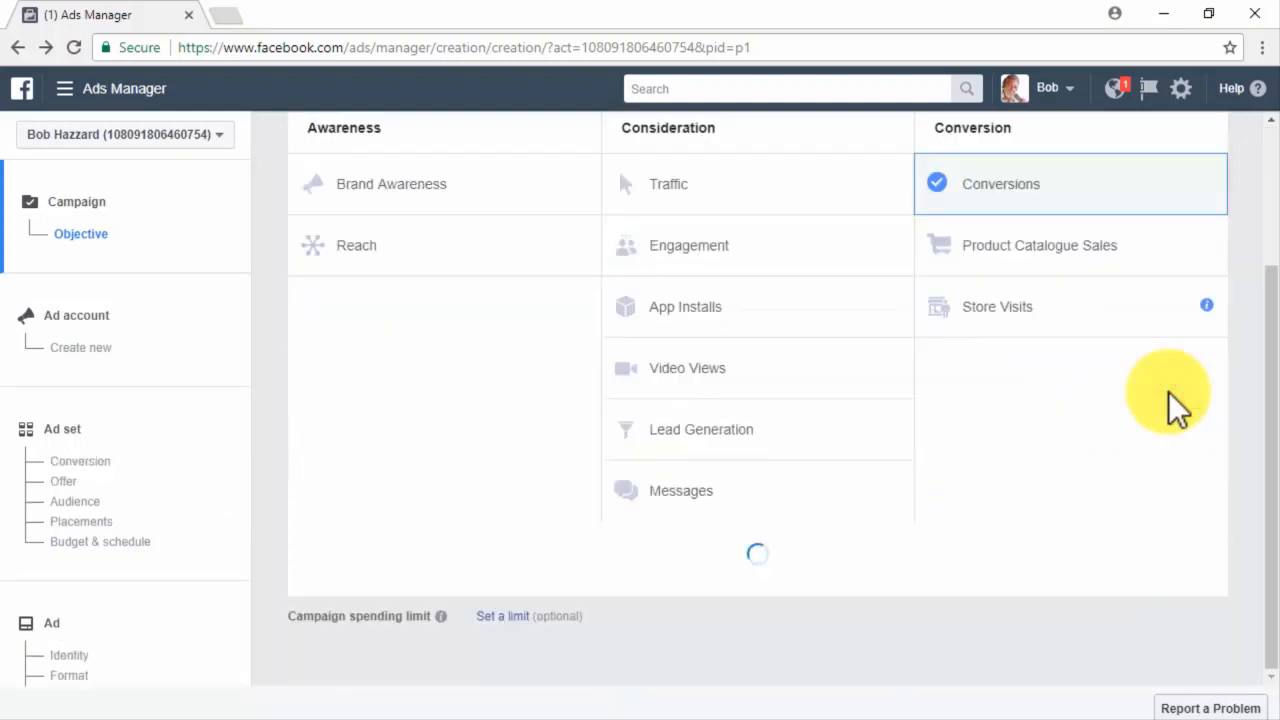
scroll(1168, 391, "down", 3)
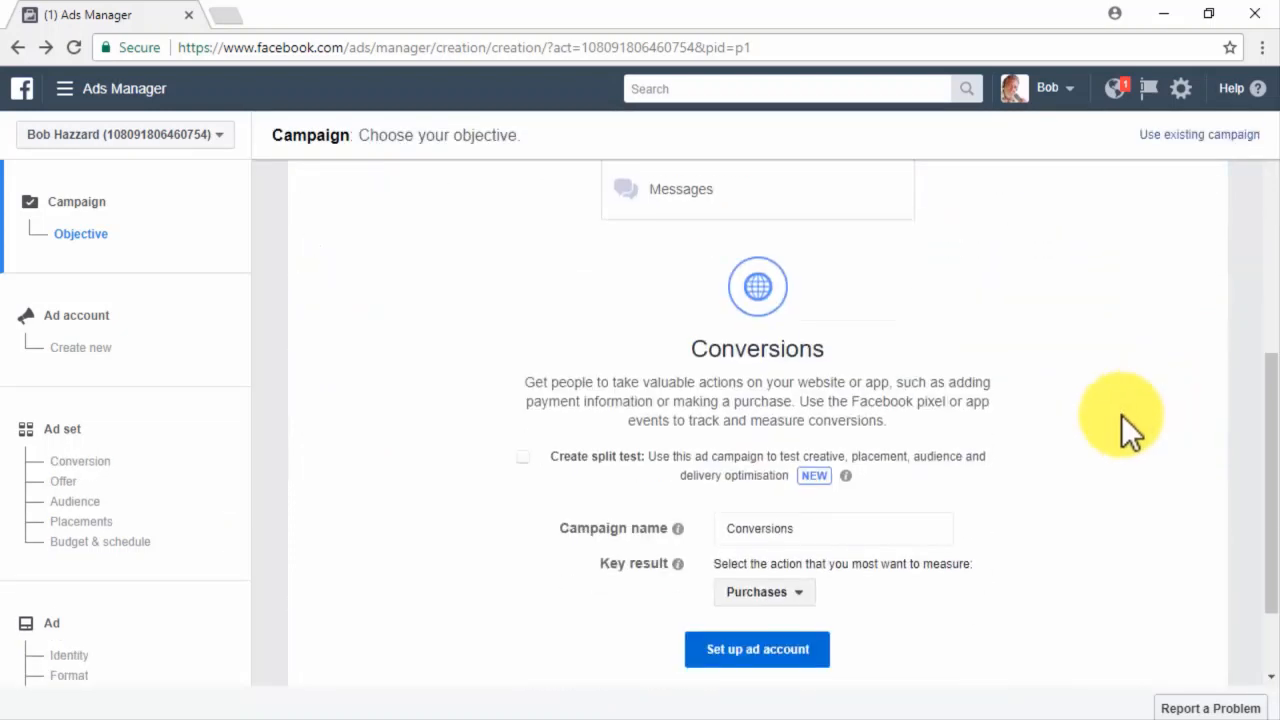
left_click(904, 535)
key("Home")
type("New")
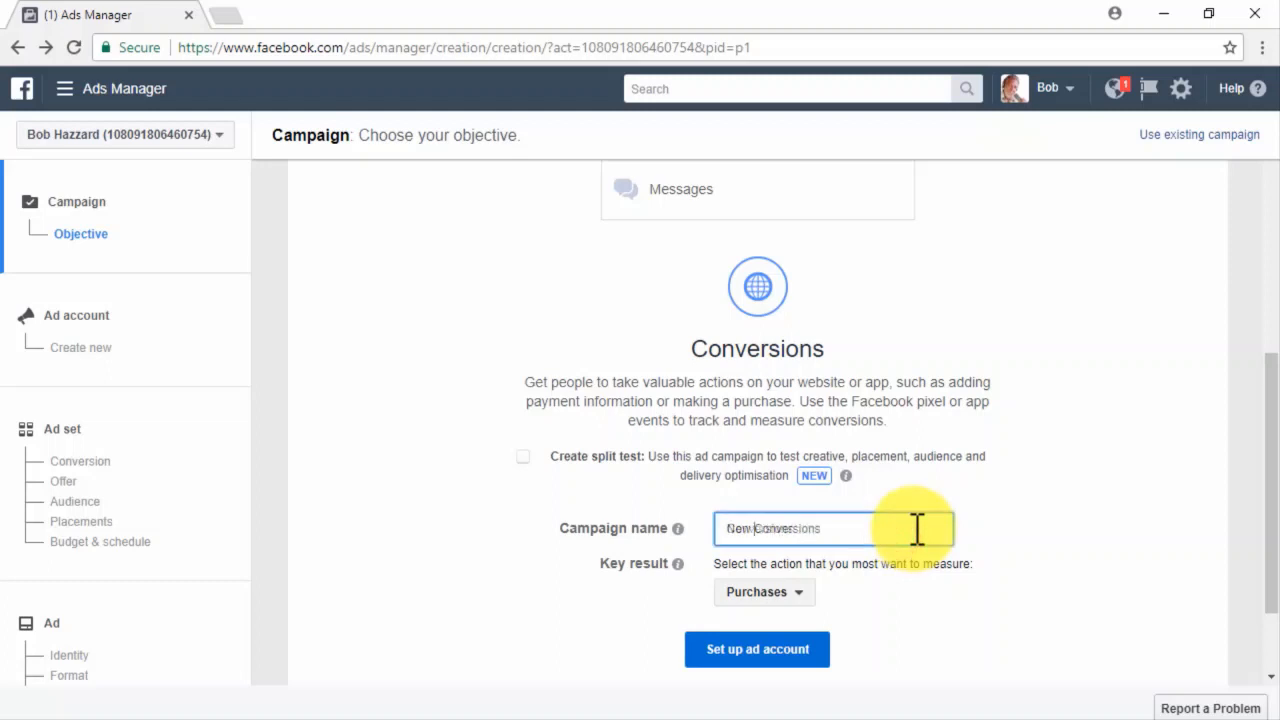
Set the key result to 'None of these apply' and proceed to ad account setup.
left_click(783, 592)
left_click(778, 563)
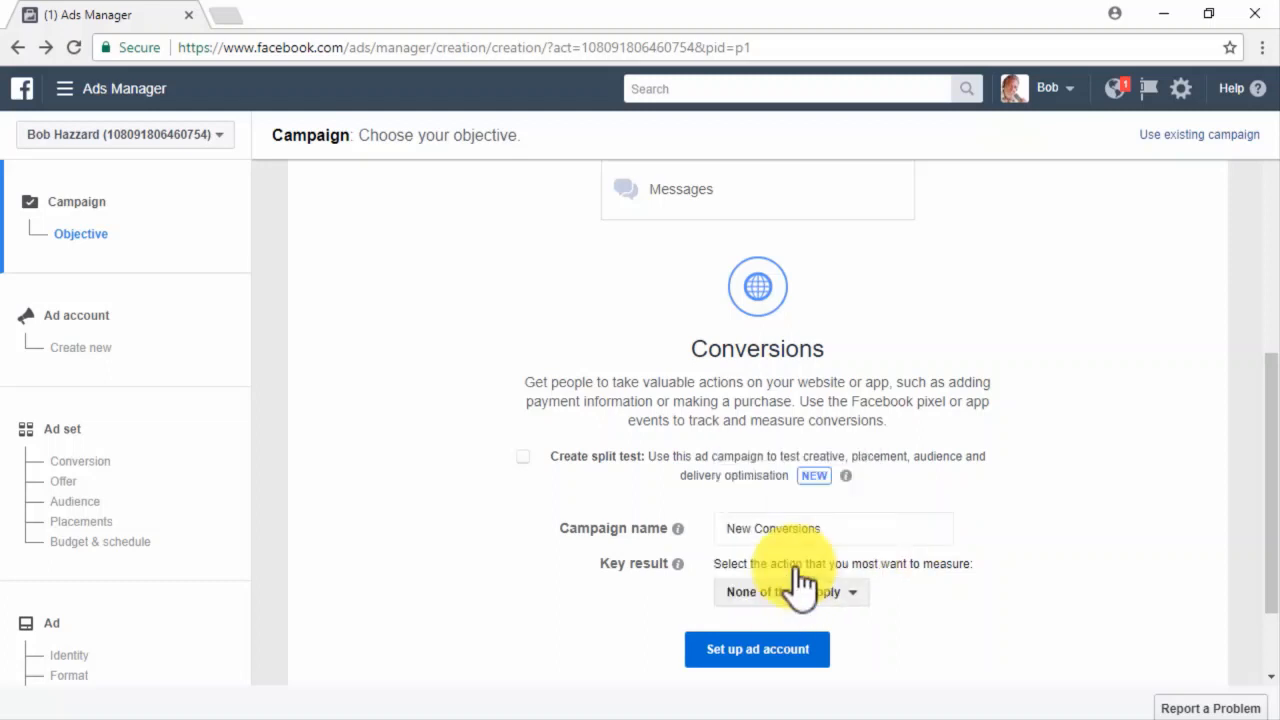
left_click(801, 660)
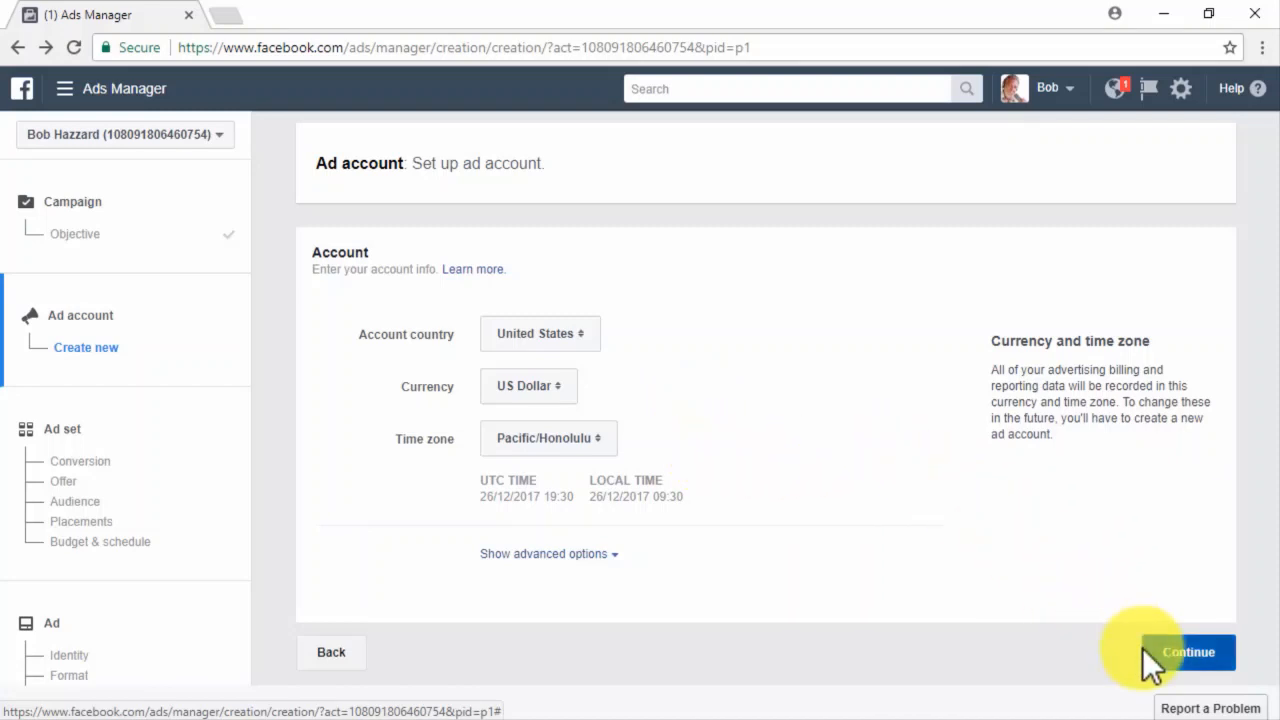
Confirm the ad account settings and name the ad set 'New Remarketing Ad Set 1'.
left_click(1197, 652)
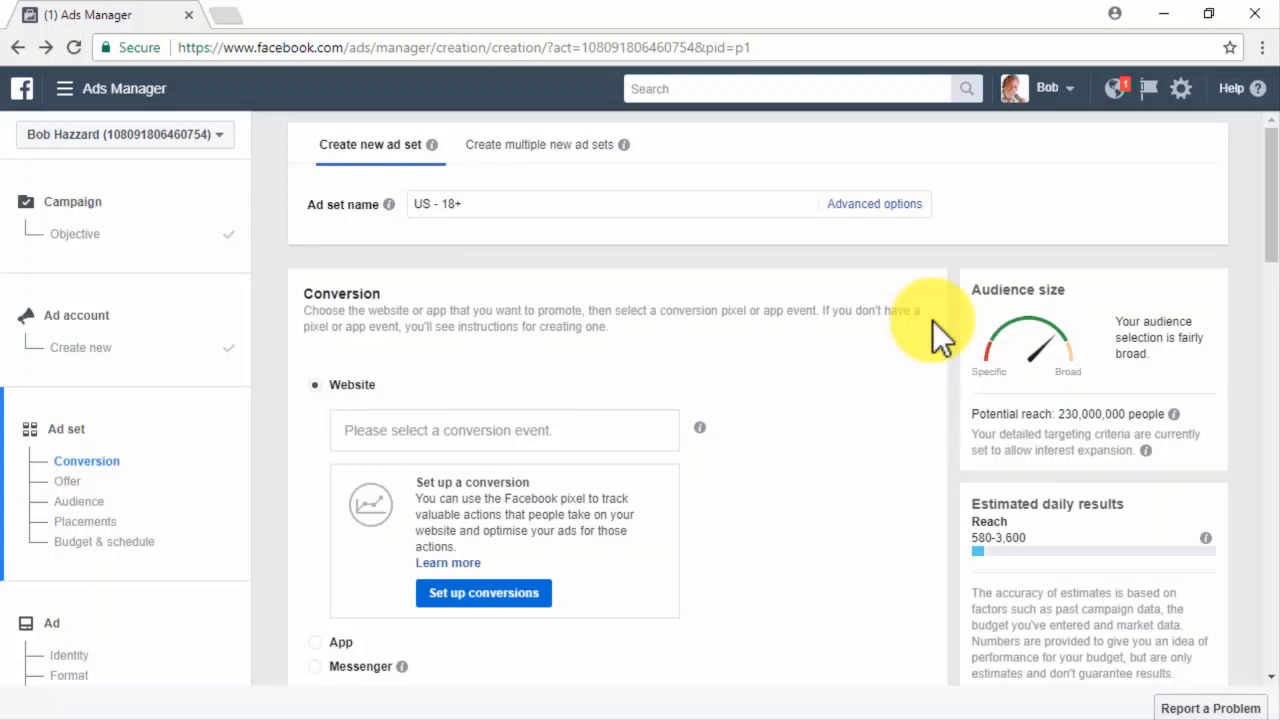
left_click(728, 207)
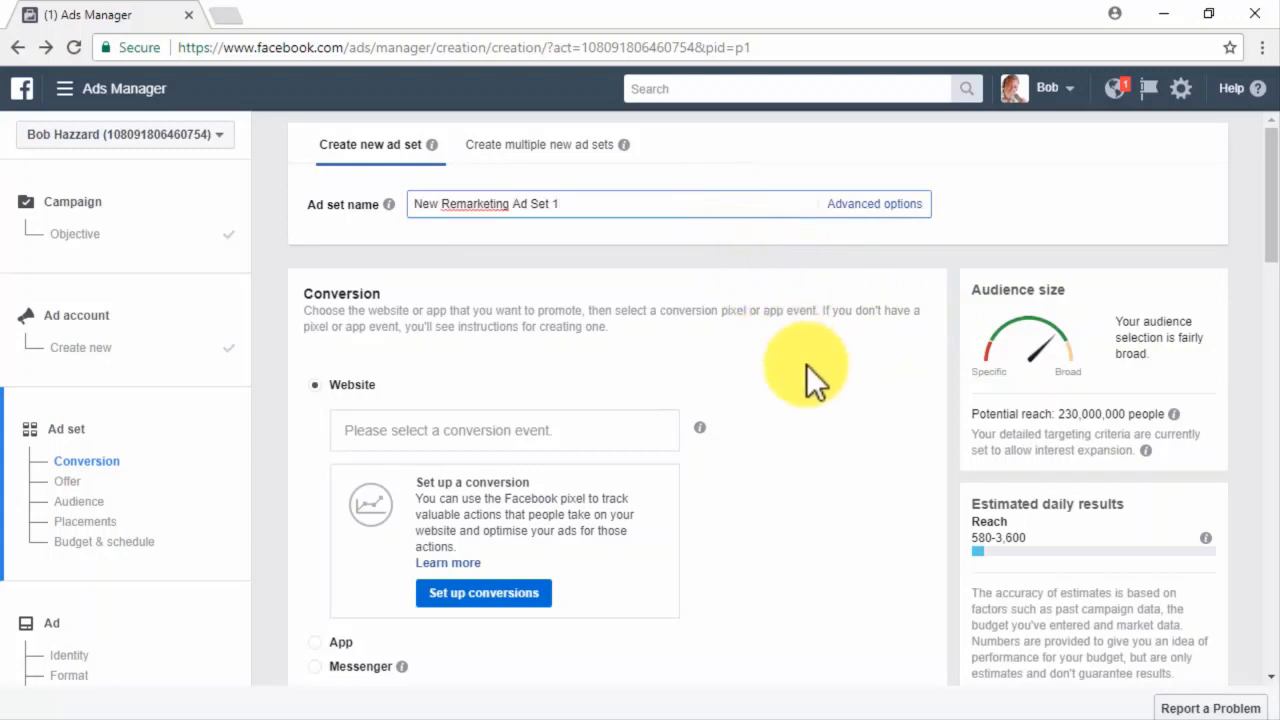
scroll(806, 365, "down", 1)
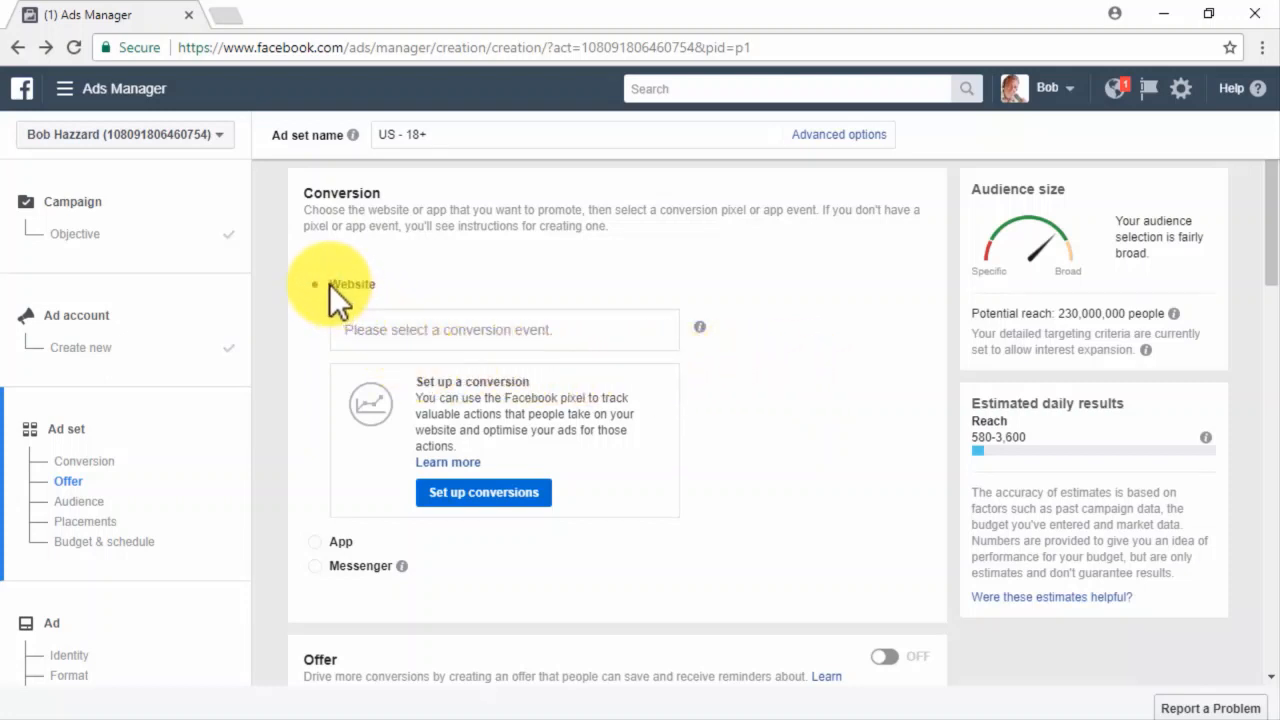
Set the ad set's website conversion event to View Content.
left_click(408, 338)
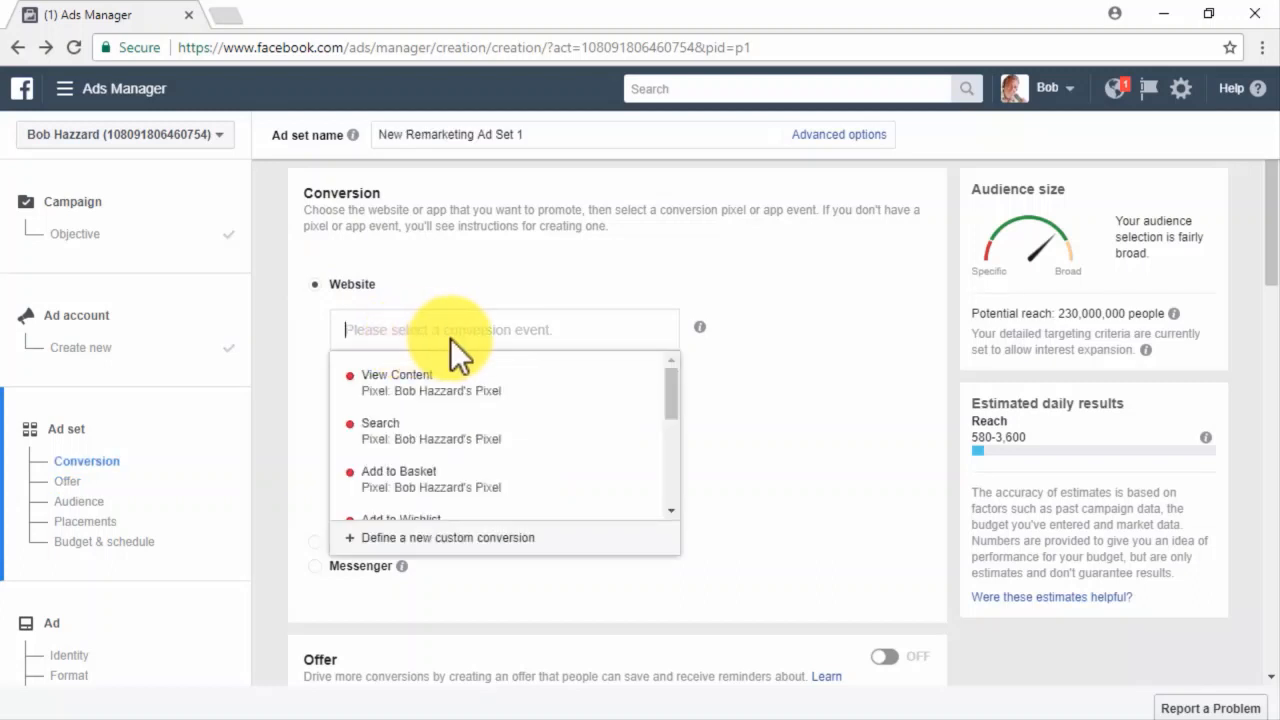
left_click(498, 386)
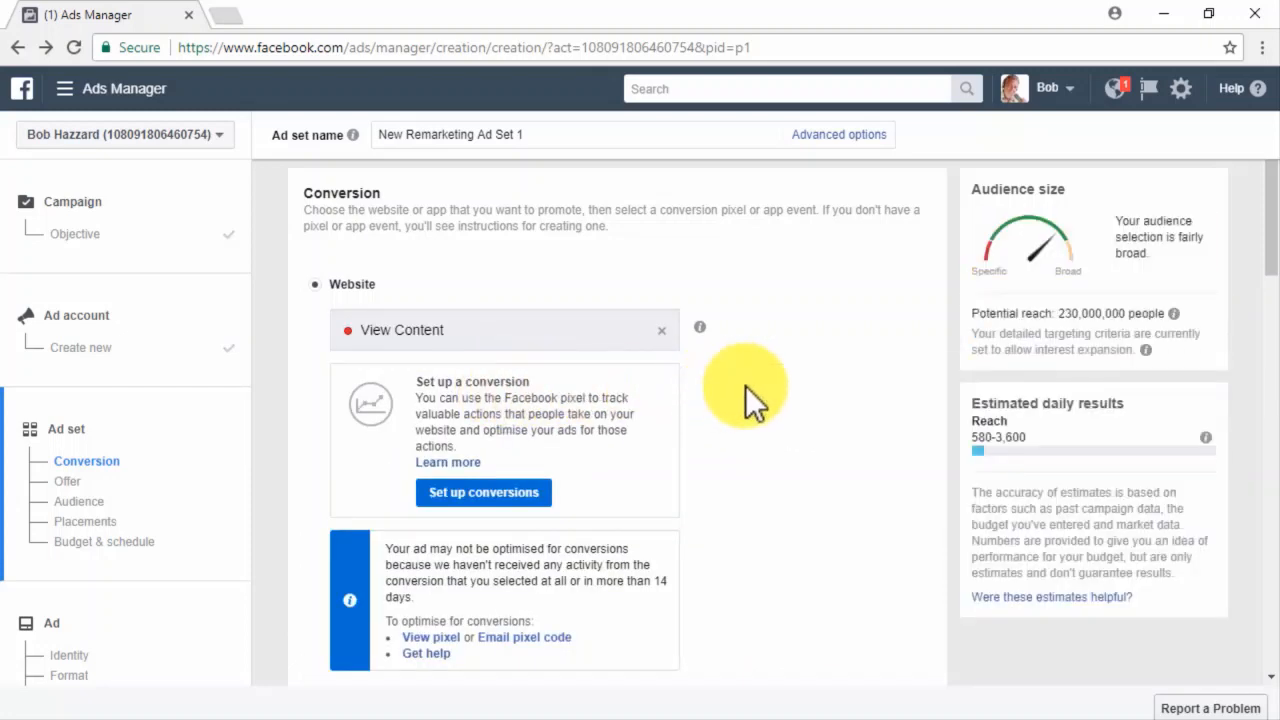
scroll(745, 385, "down", 3)
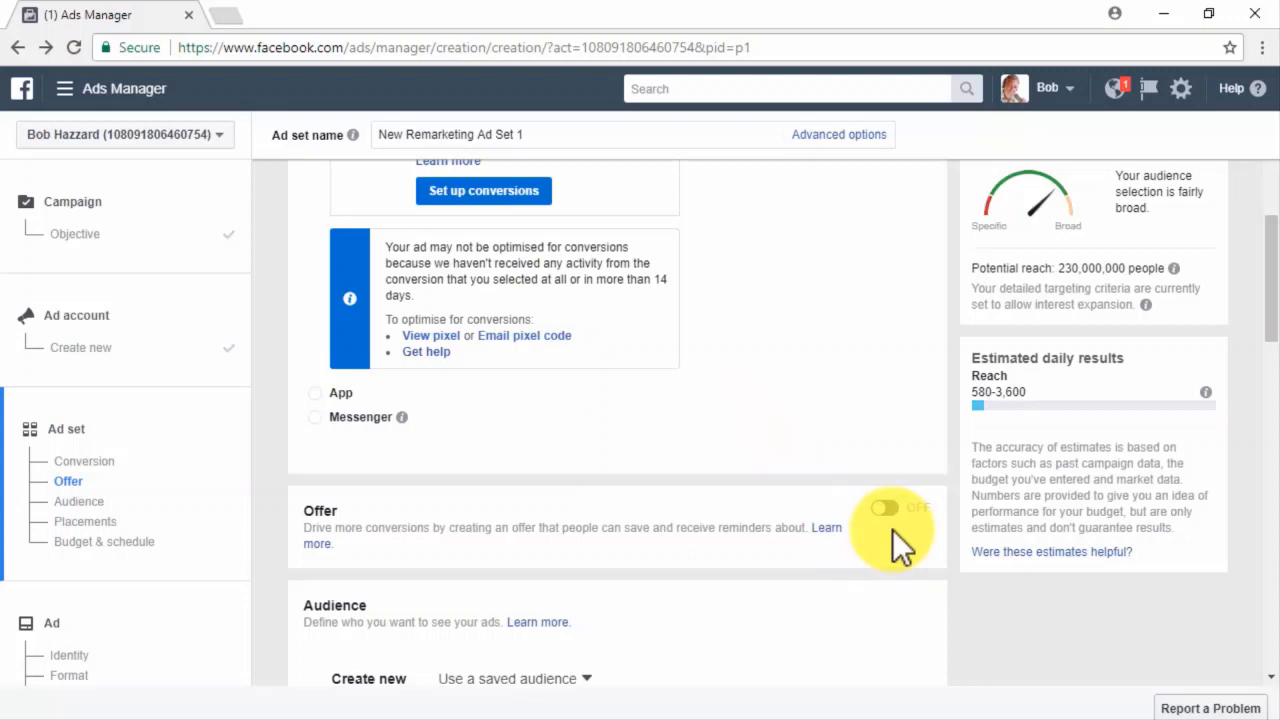
left_click(883, 512)
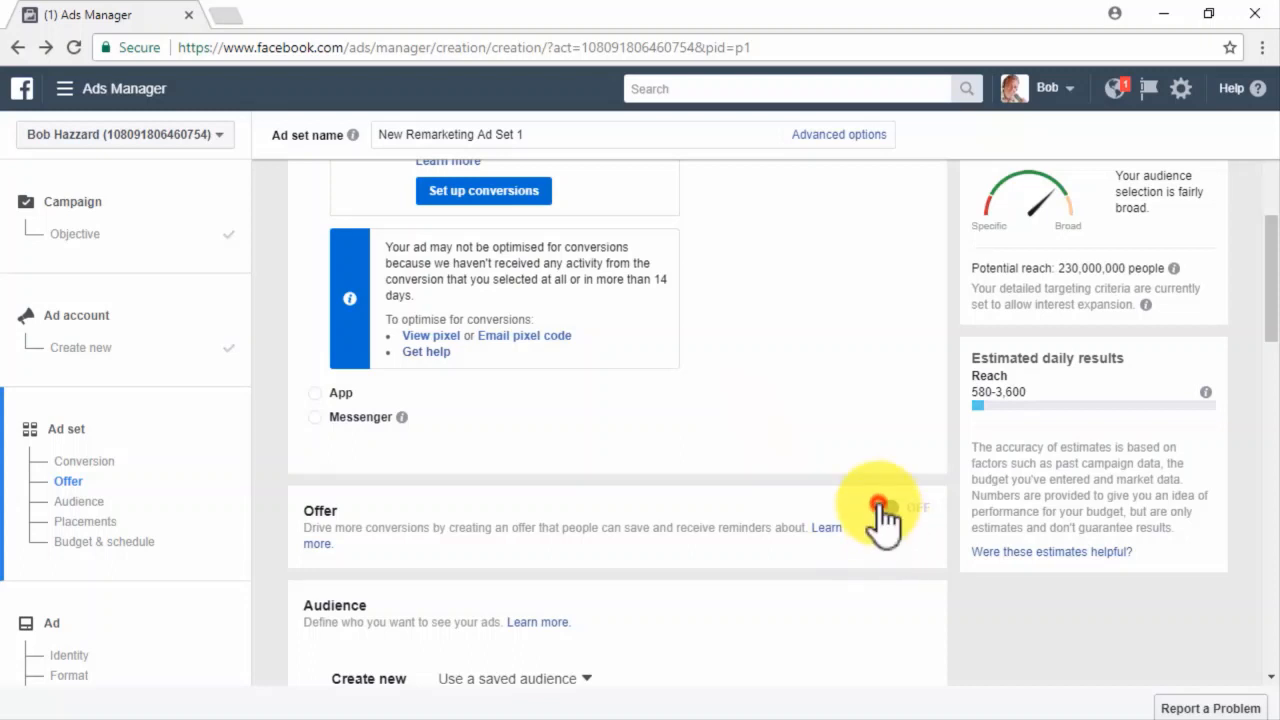
scroll(905, 545, "down", 1)
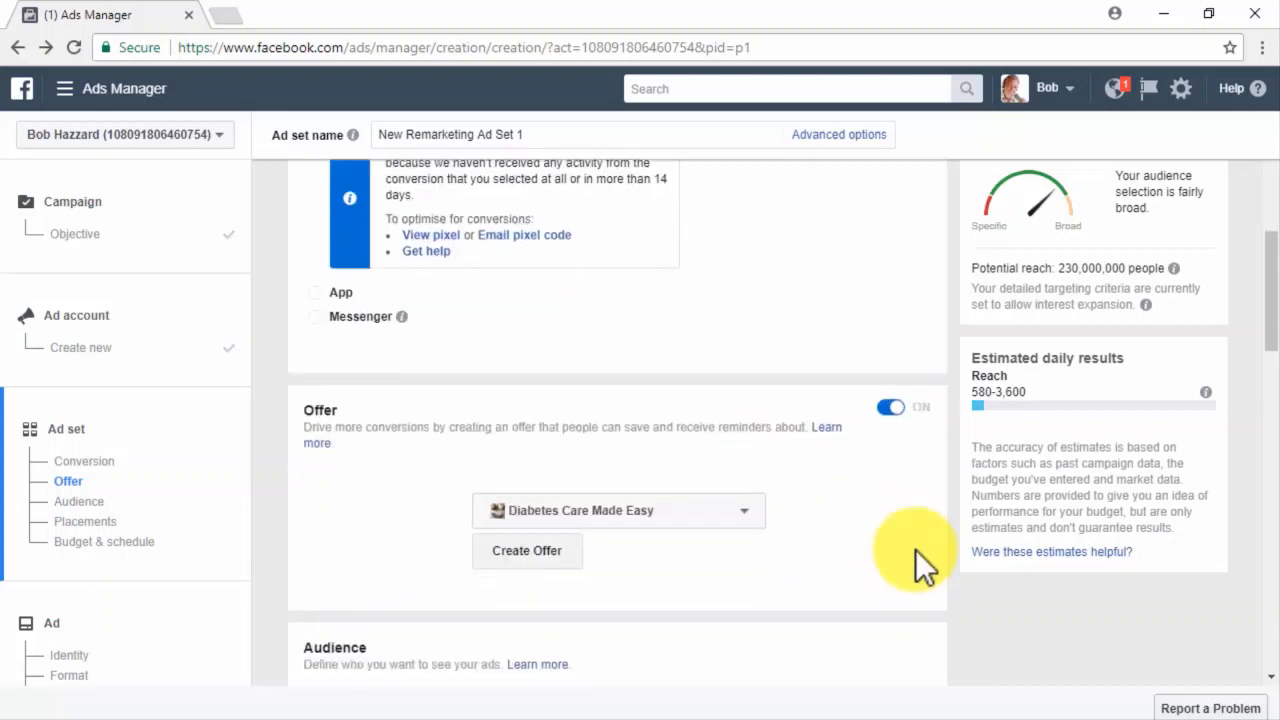
left_click(731, 512)
left_click(683, 569)
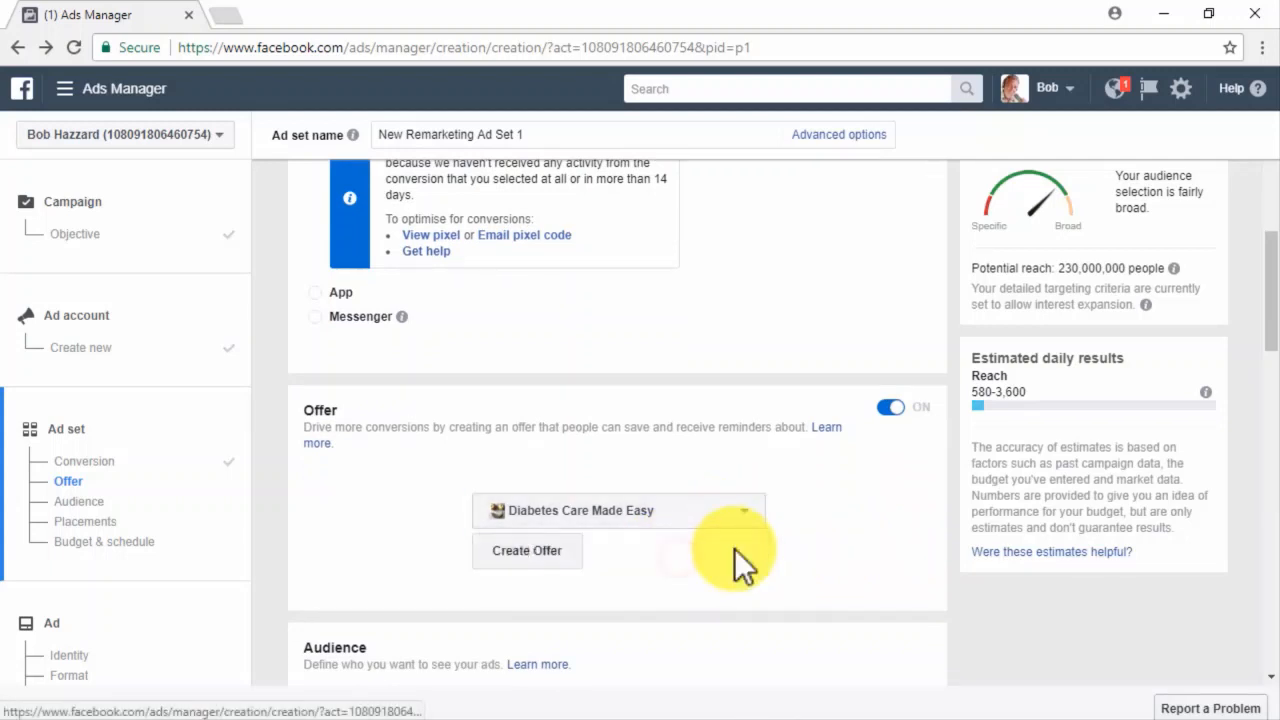
left_click(566, 553)
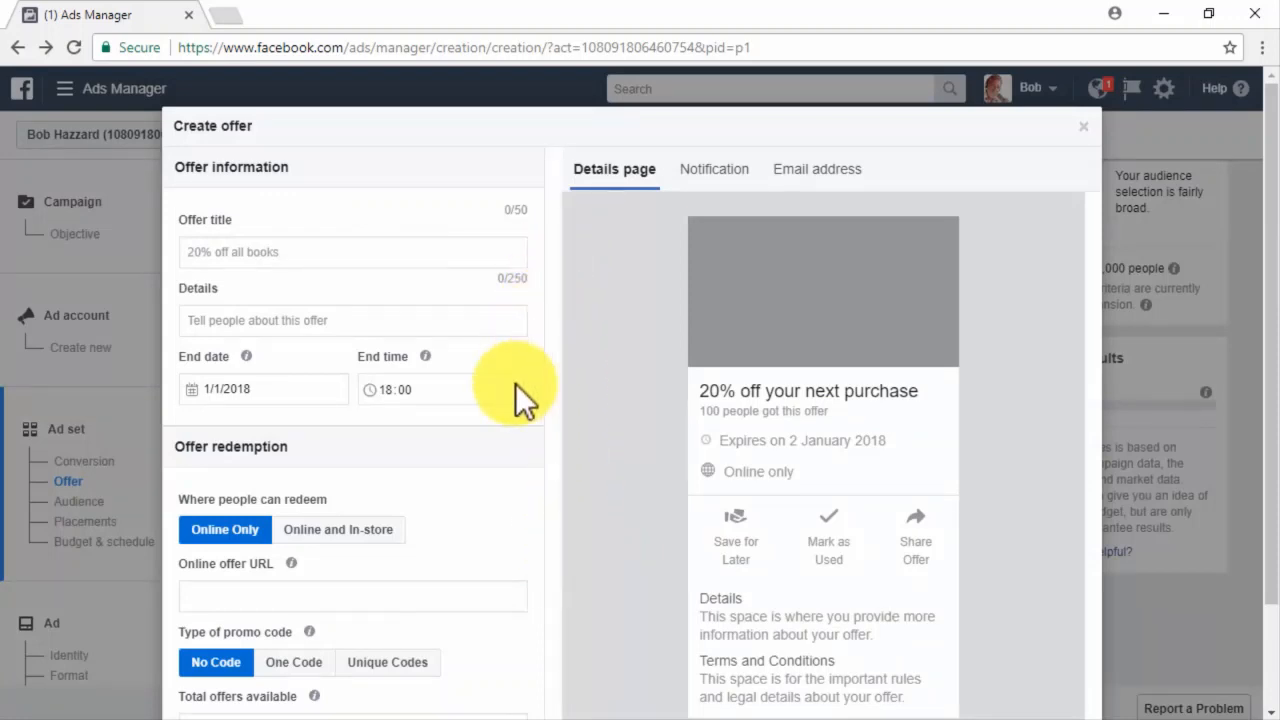
scroll(515, 383, "down", 2)
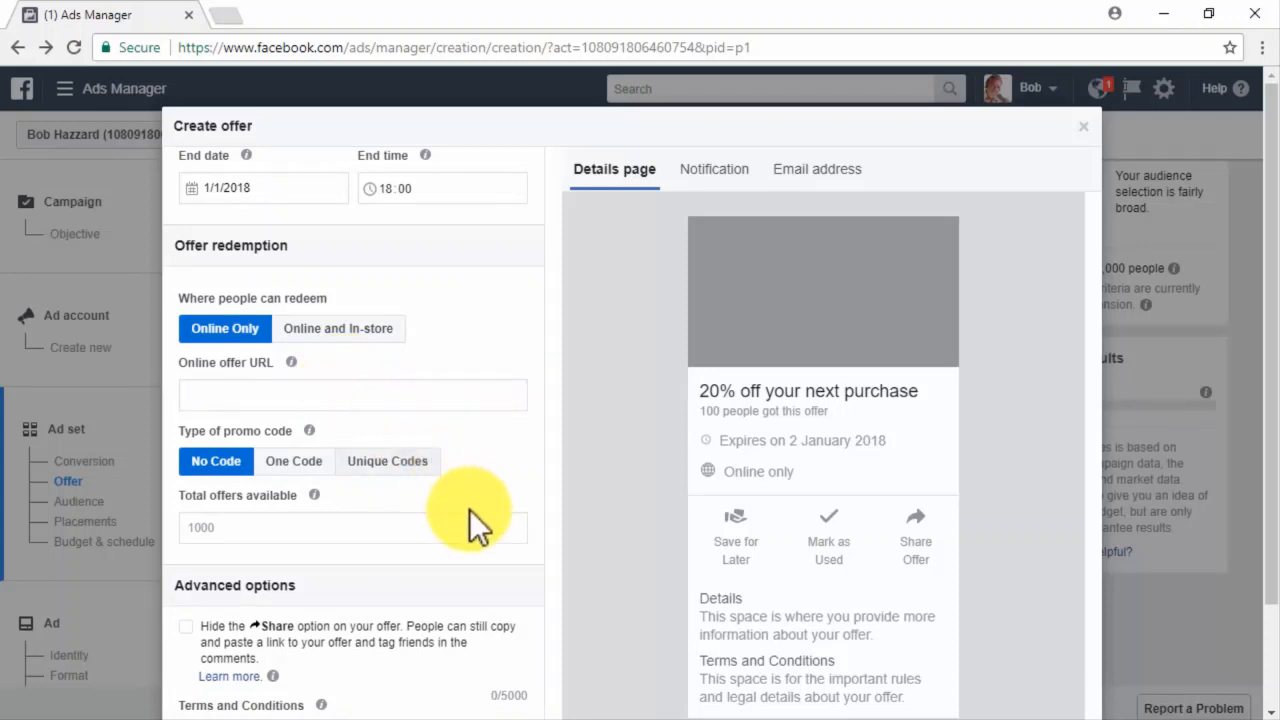
left_click(440, 526)
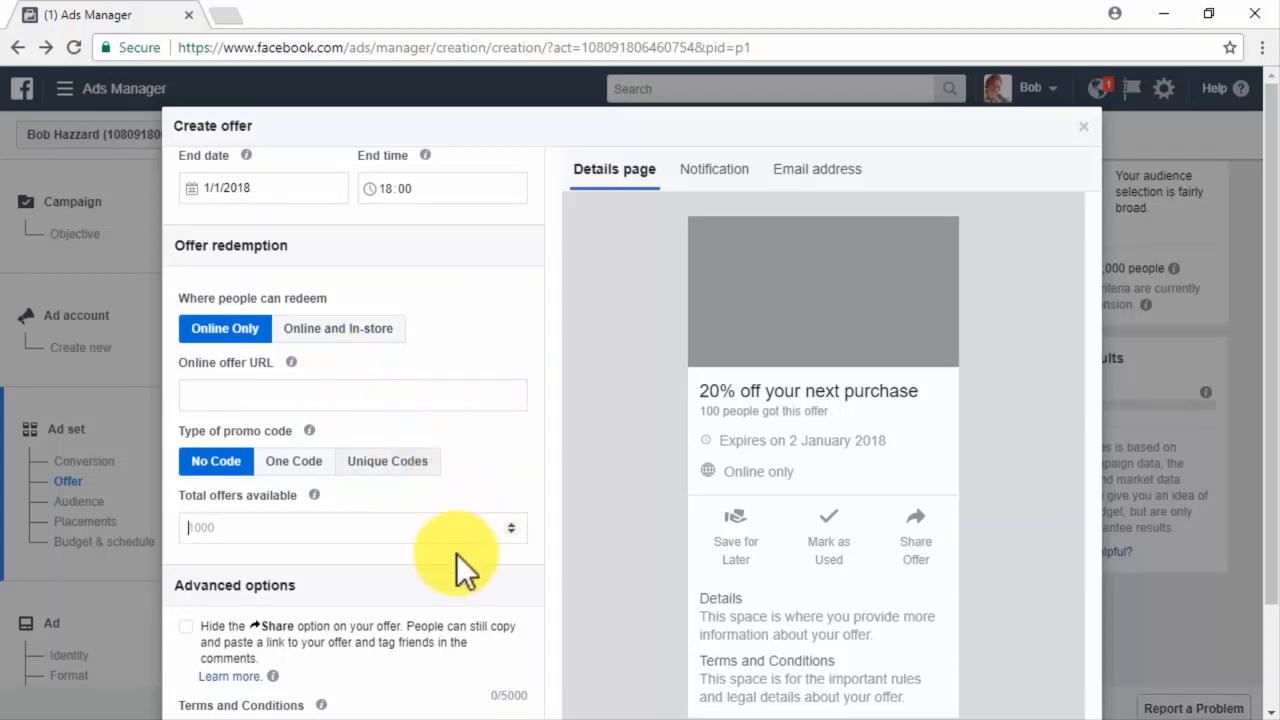
scroll(456, 553, "down", 1)
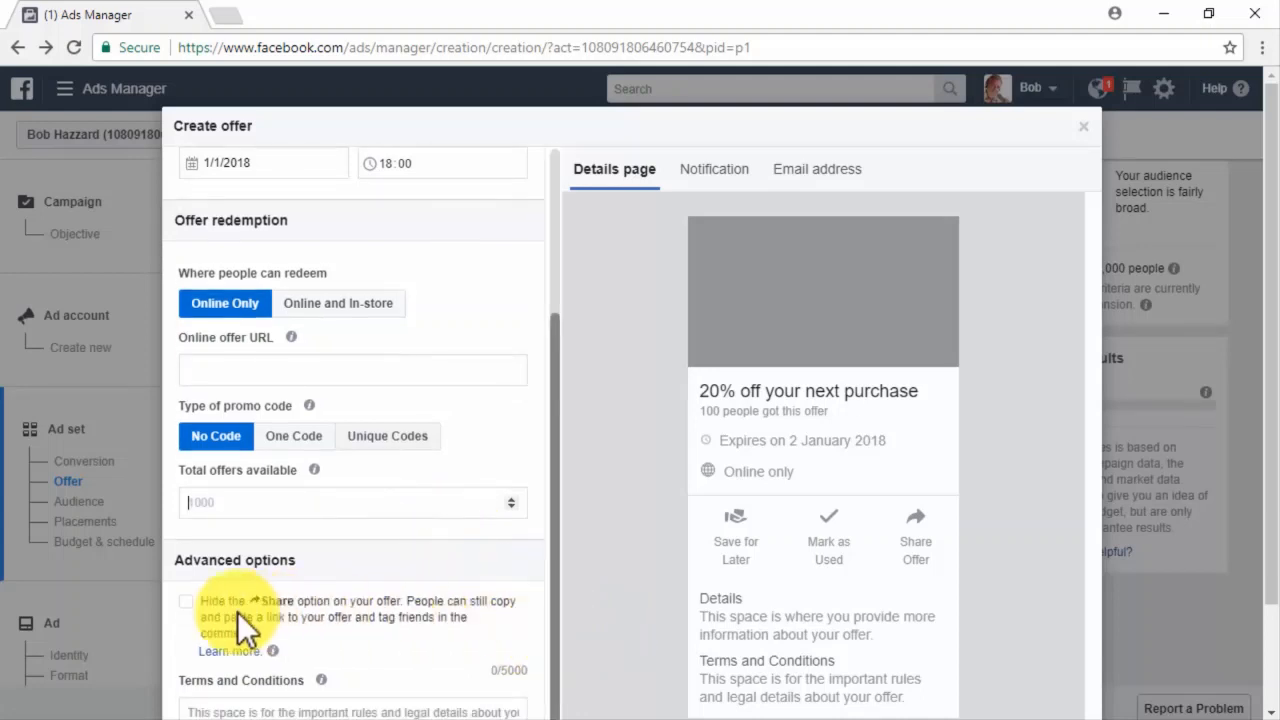
scroll(128, 610, "down", 2)
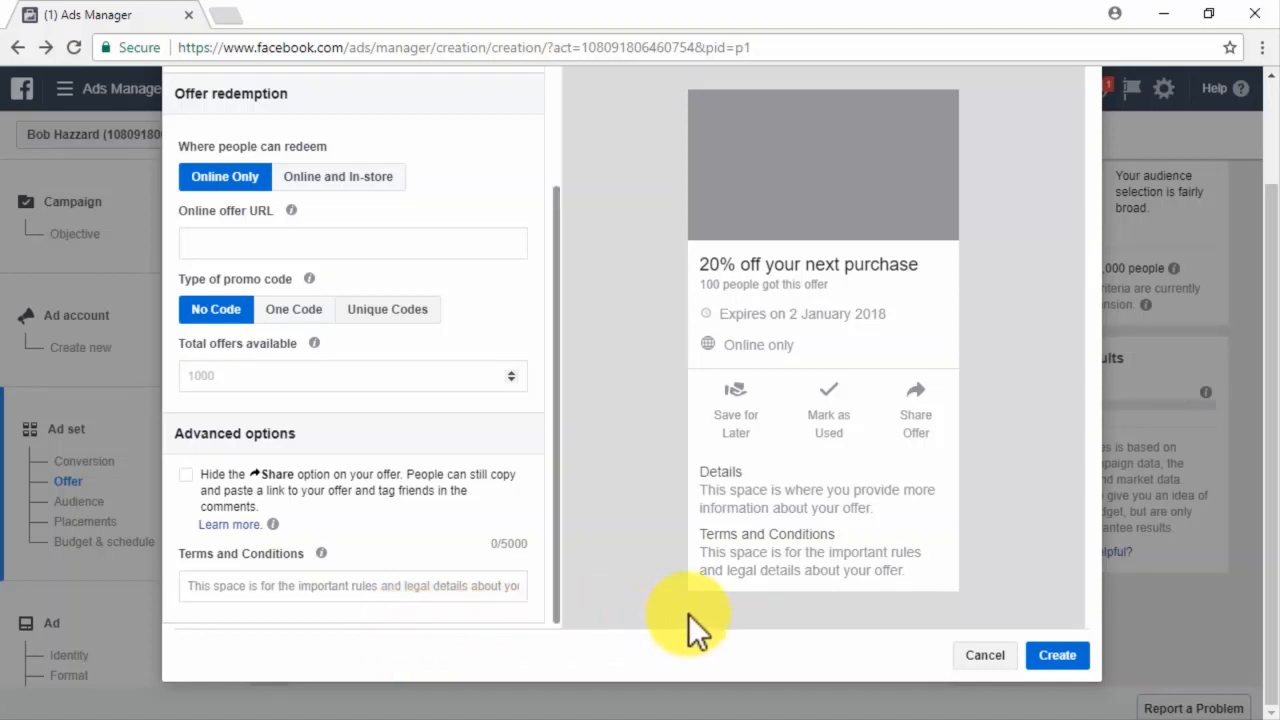
left_click(985, 658)
left_click(886, 409)
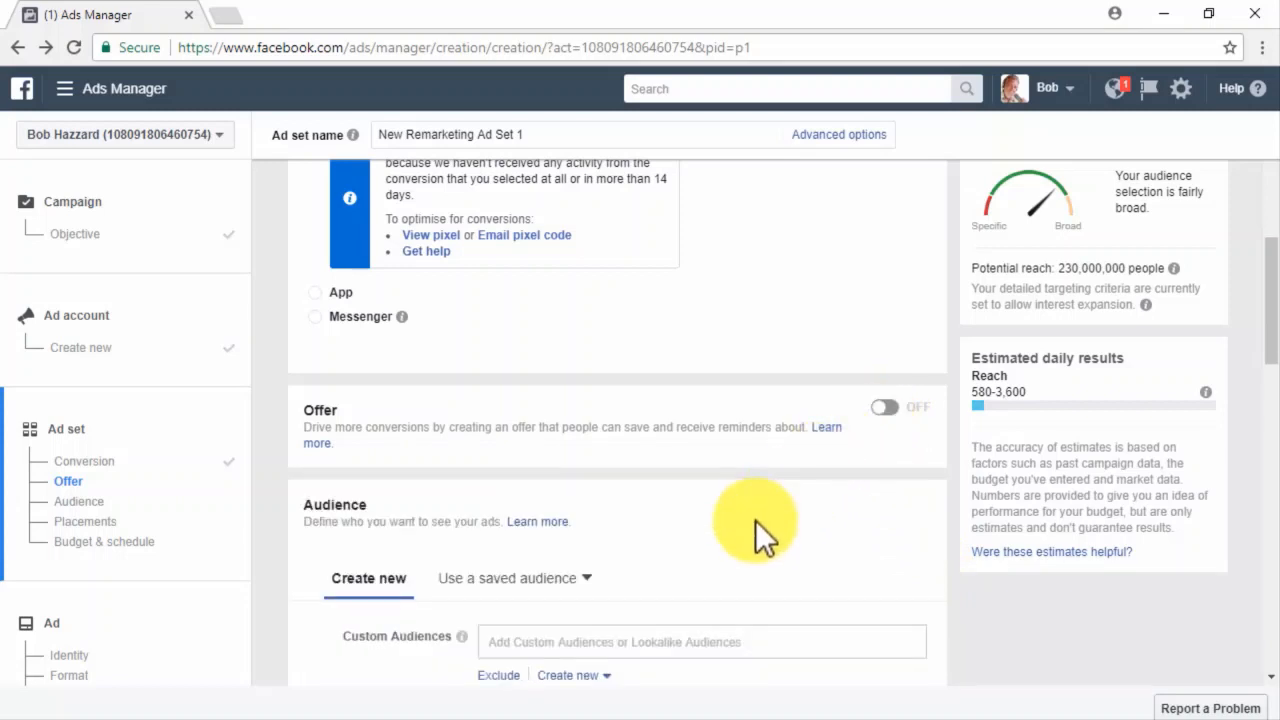
Target the New Retargets website custom audience.
scroll(755, 520, "down", 2)
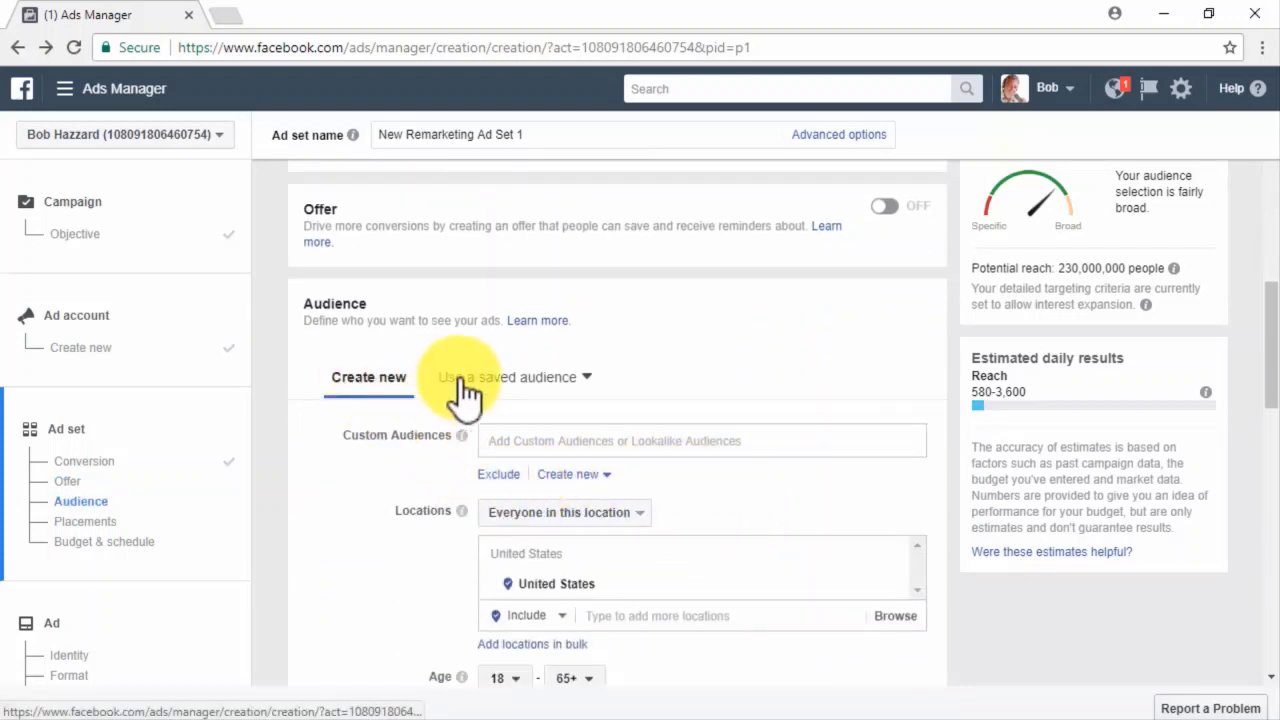
left_click(571, 386)
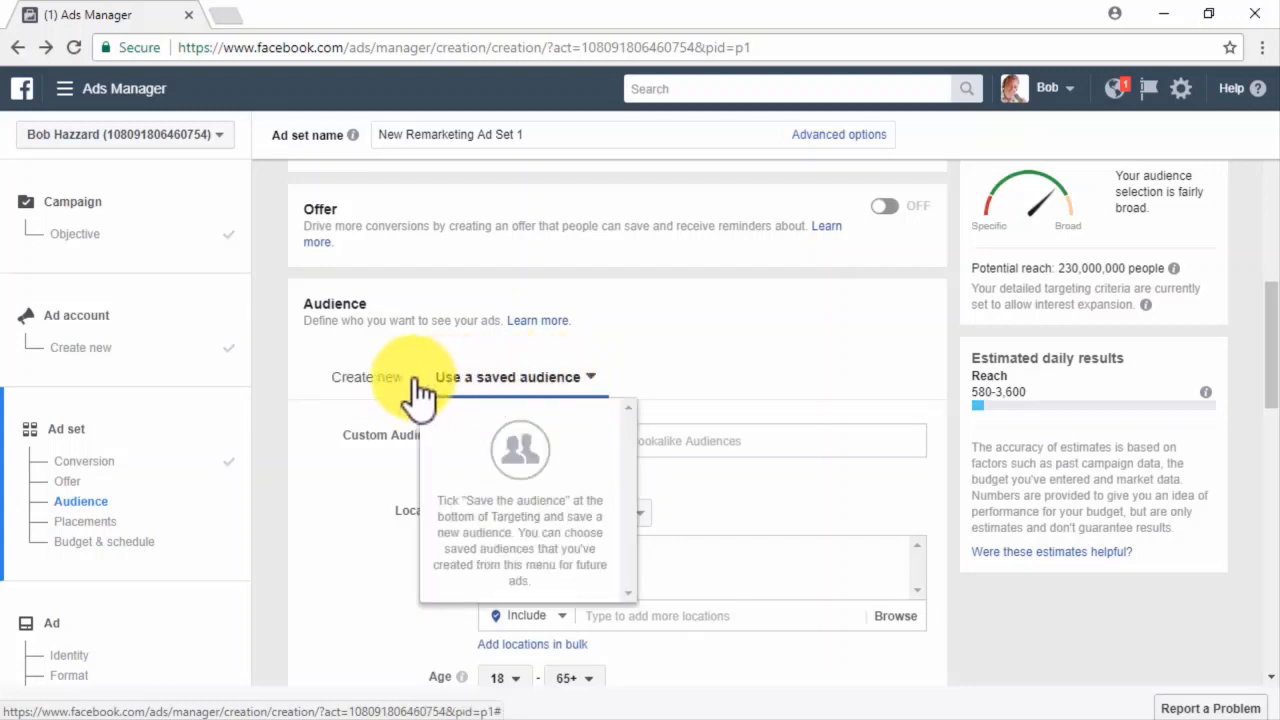
left_click(385, 382)
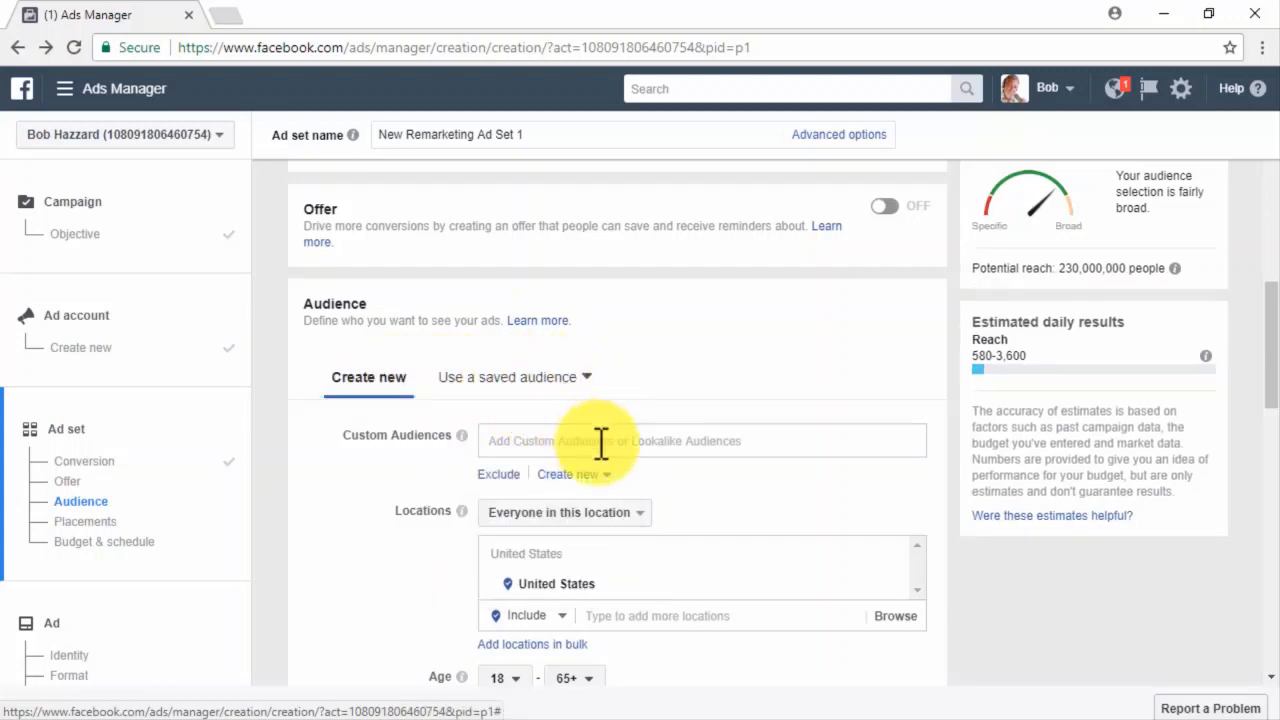
left_click(766, 444)
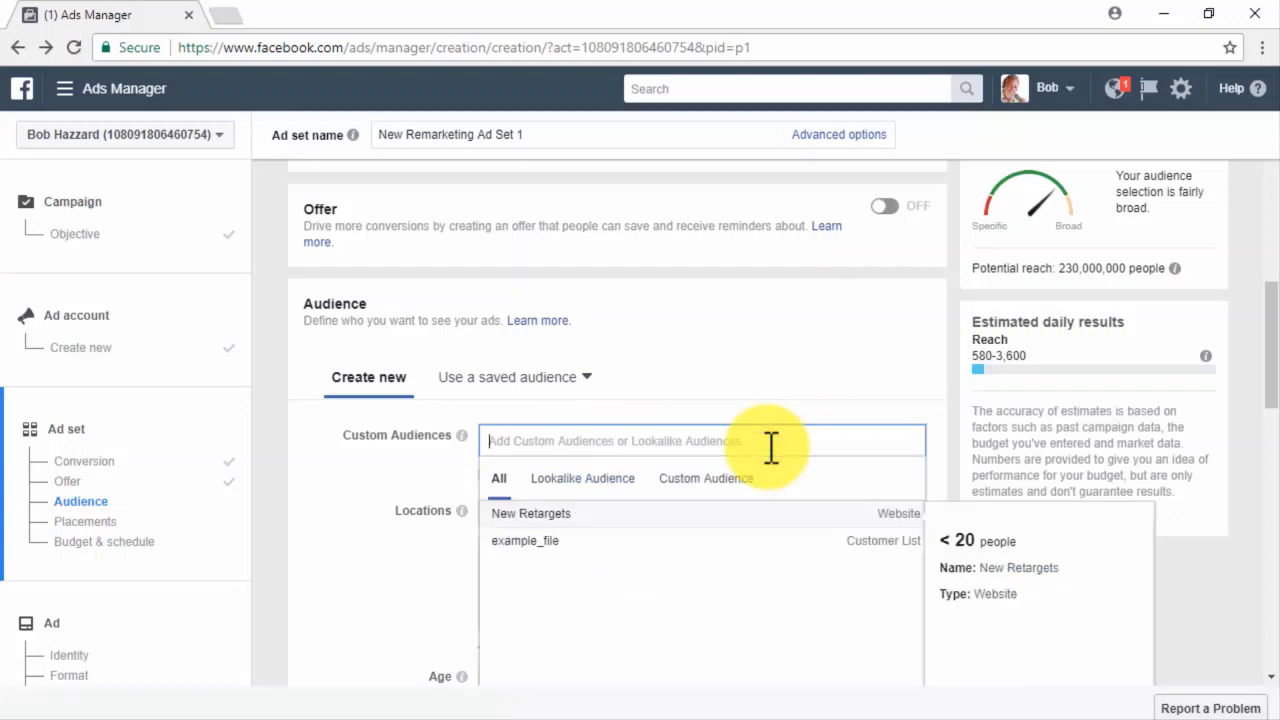
left_click(767, 520)
scroll(455, 557, "down", 2)
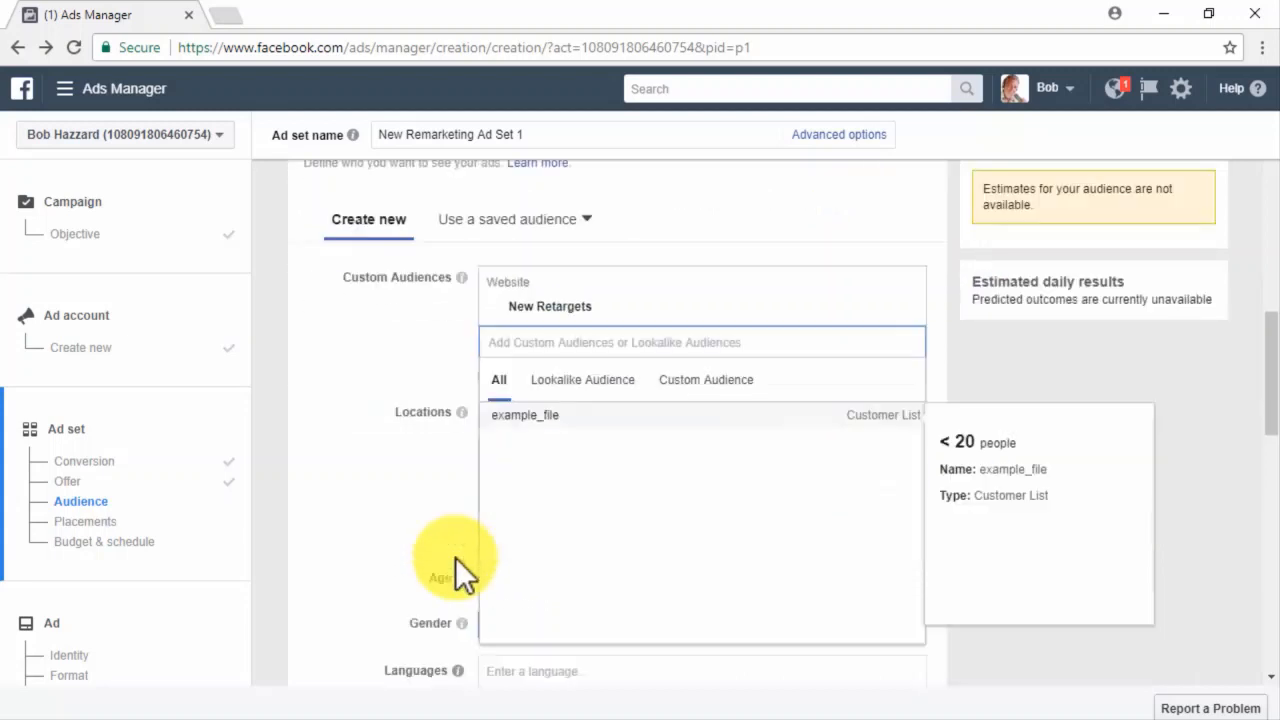
left_click(455, 558)
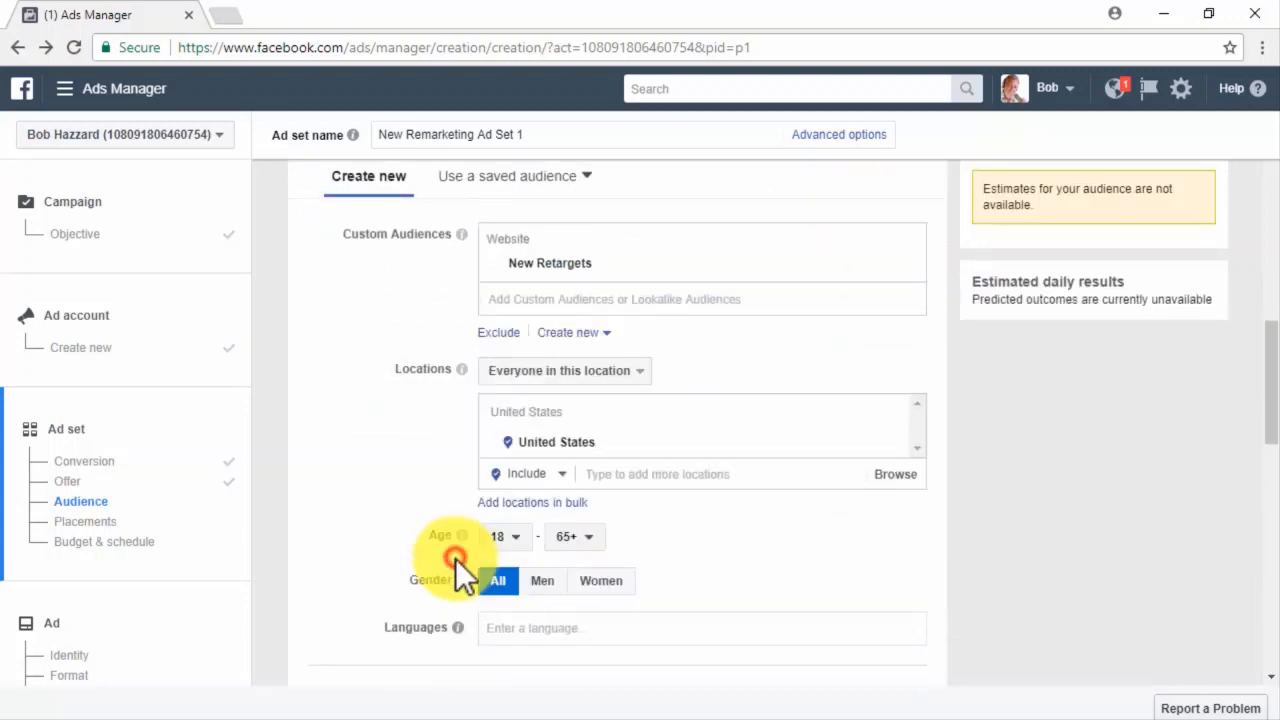
Exclude the example_file customer list from the audience.
left_click(499, 333)
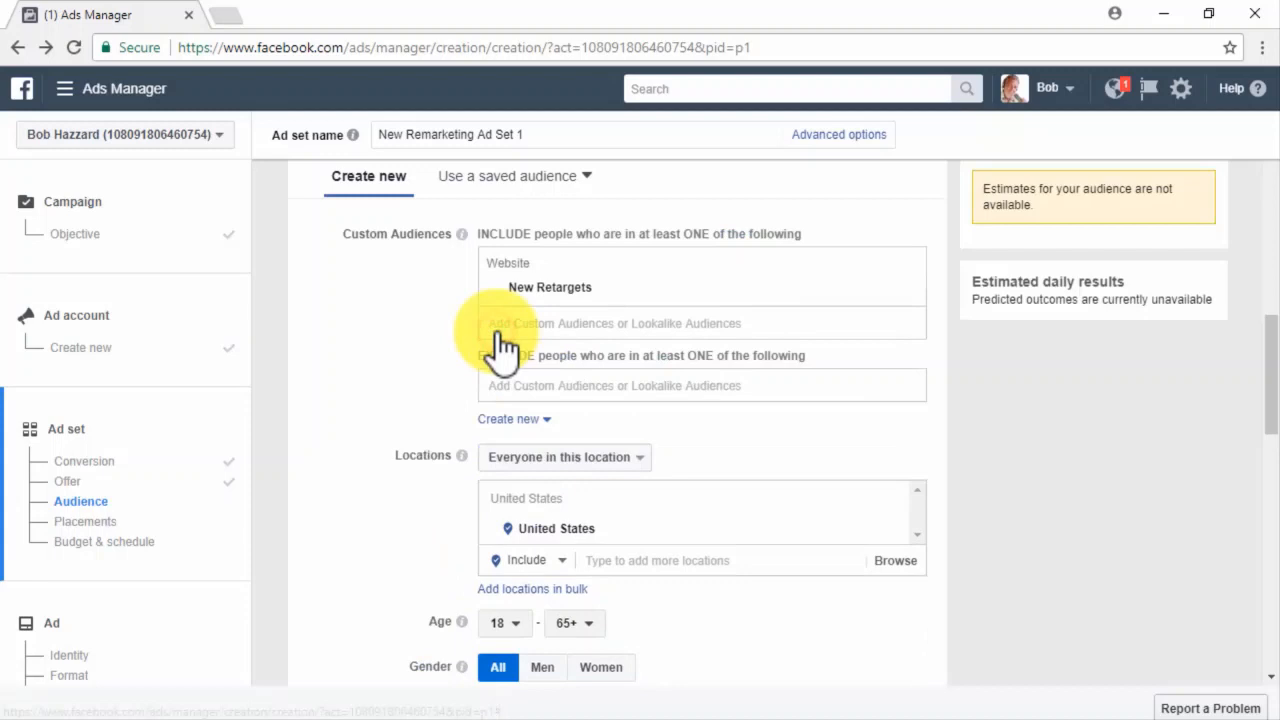
left_click(540, 385)
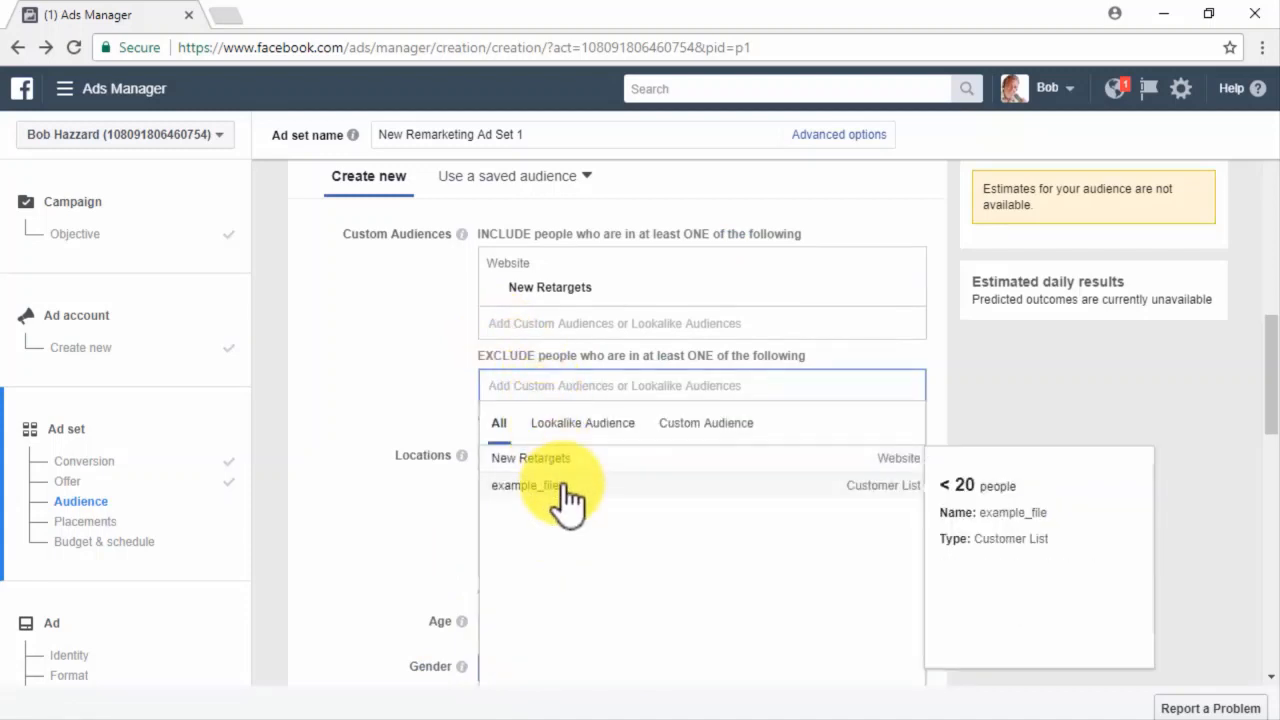
left_click(563, 486)
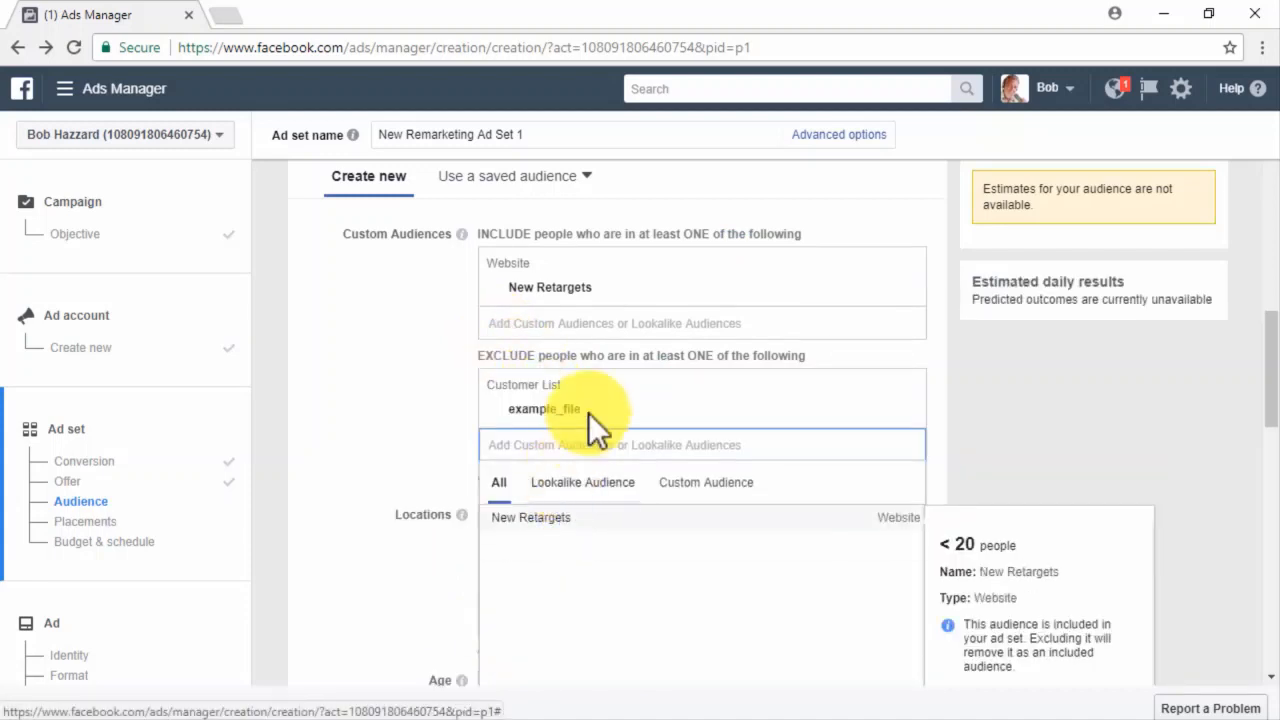
left_click(599, 380)
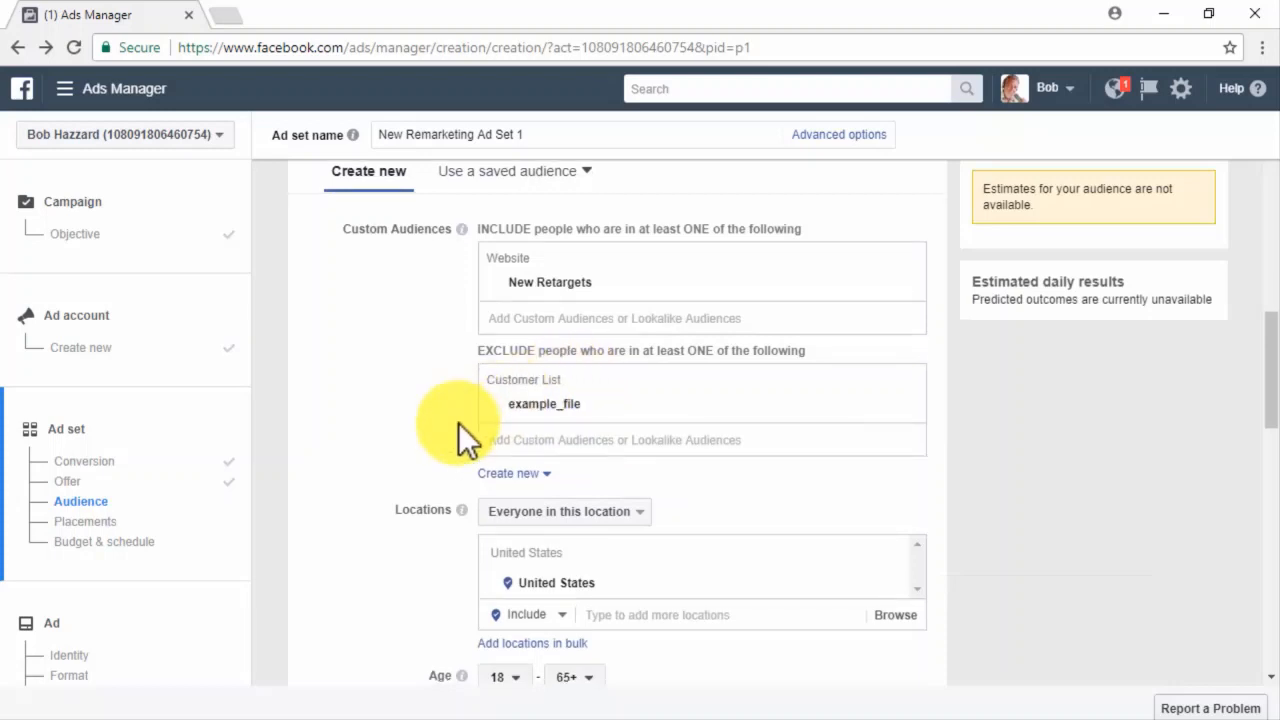
scroll(458, 422, "down", 1)
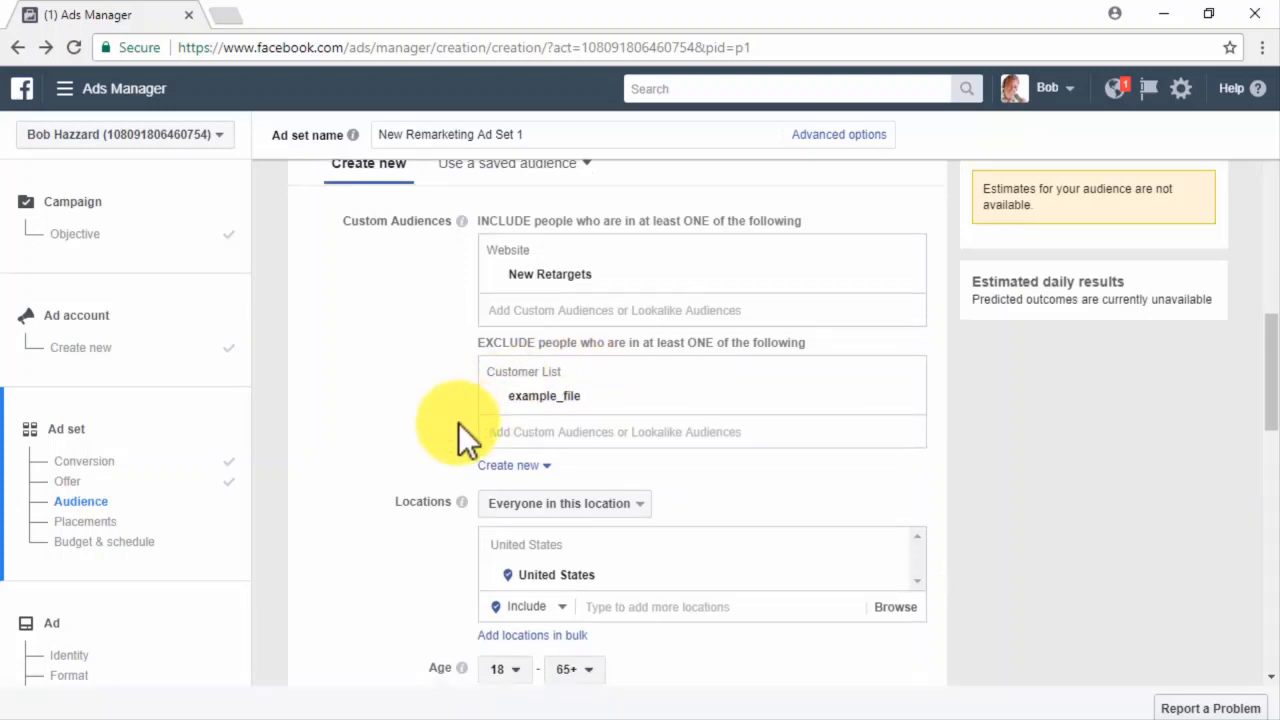
scroll(458, 422, "down", 1)
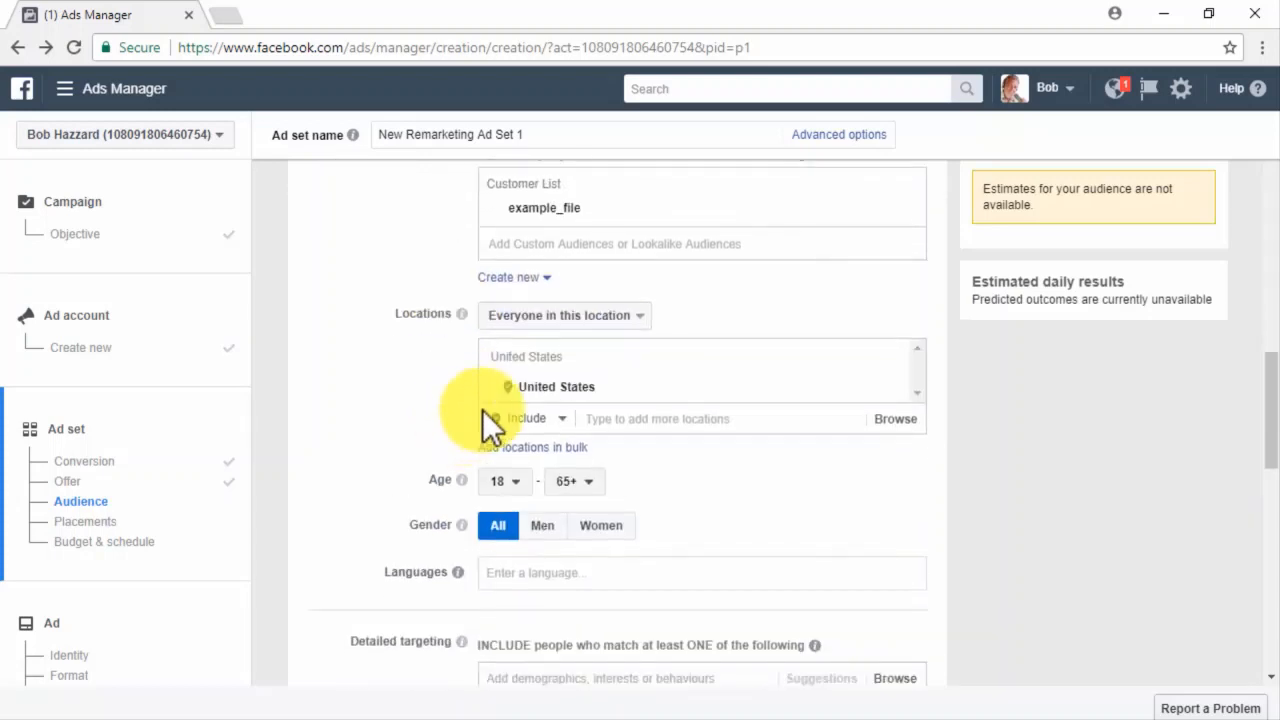
Add United Kingdom to the target locations and choose which people there to target.
left_click(548, 356)
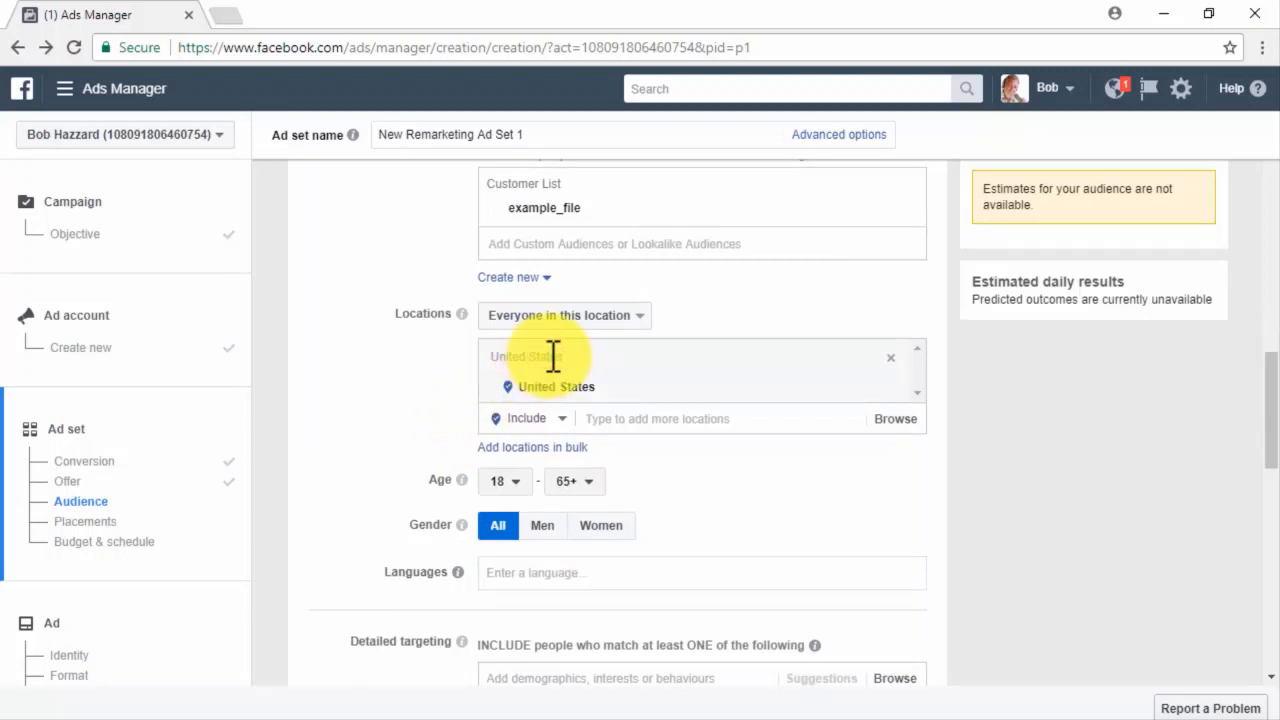
left_click(623, 414)
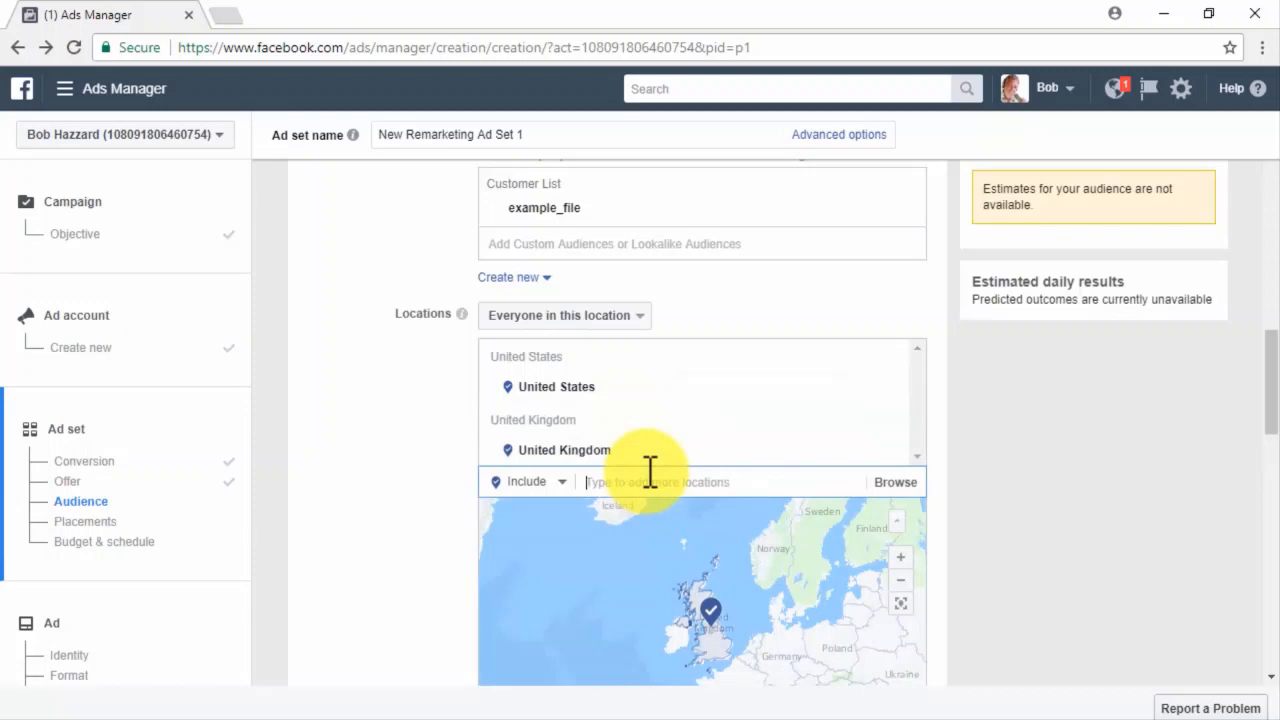
left_click(648, 318)
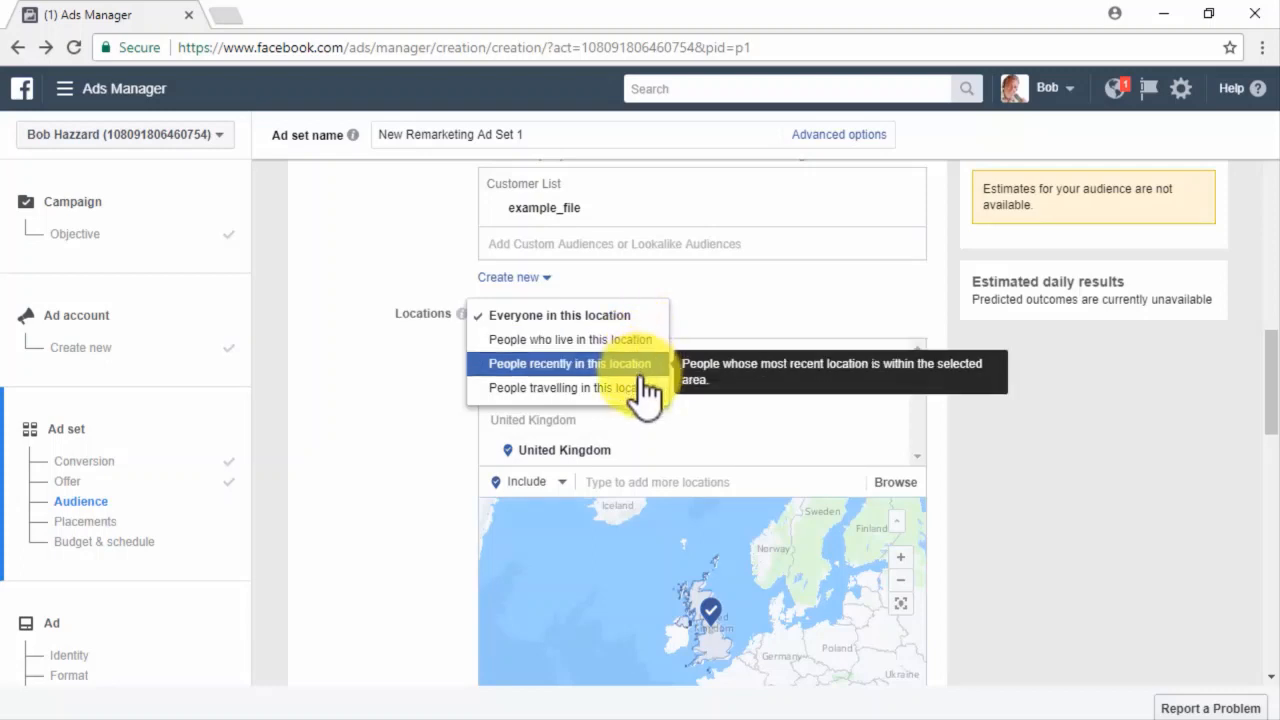
left_click(630, 340)
scroll(443, 420, "down", 4)
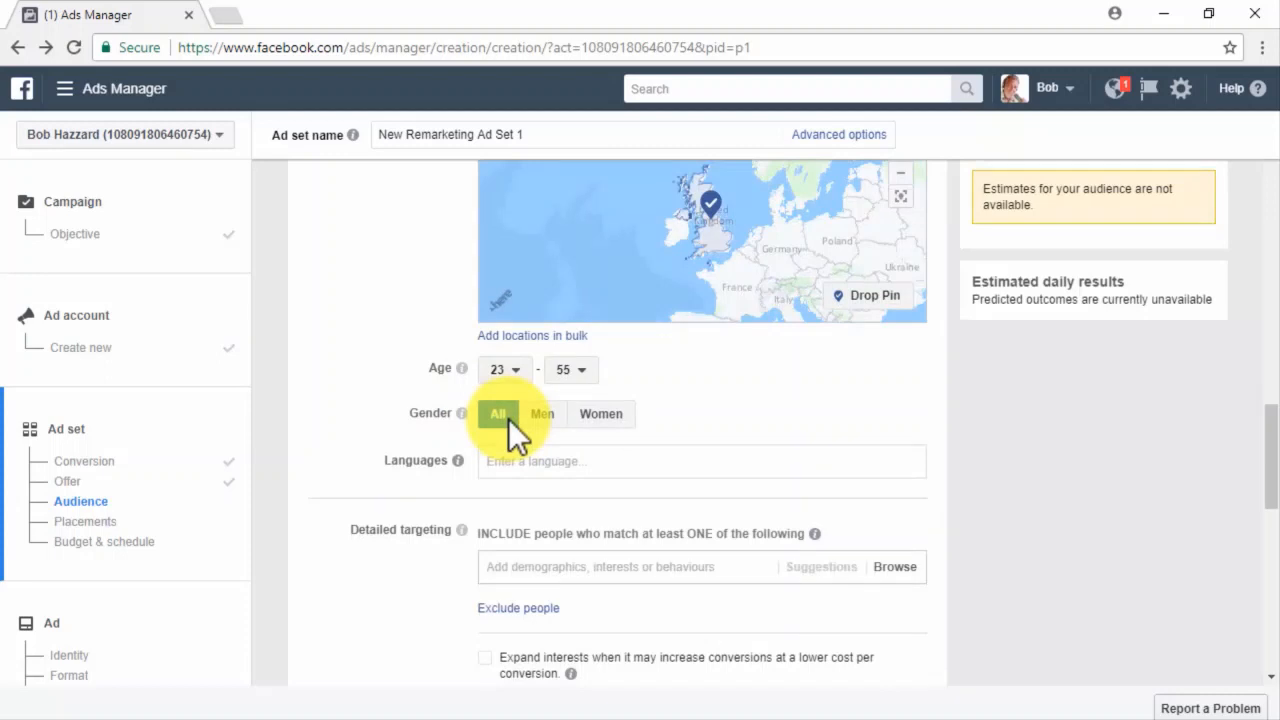
Add English (All) as the target language.
left_click(531, 451)
type("en")
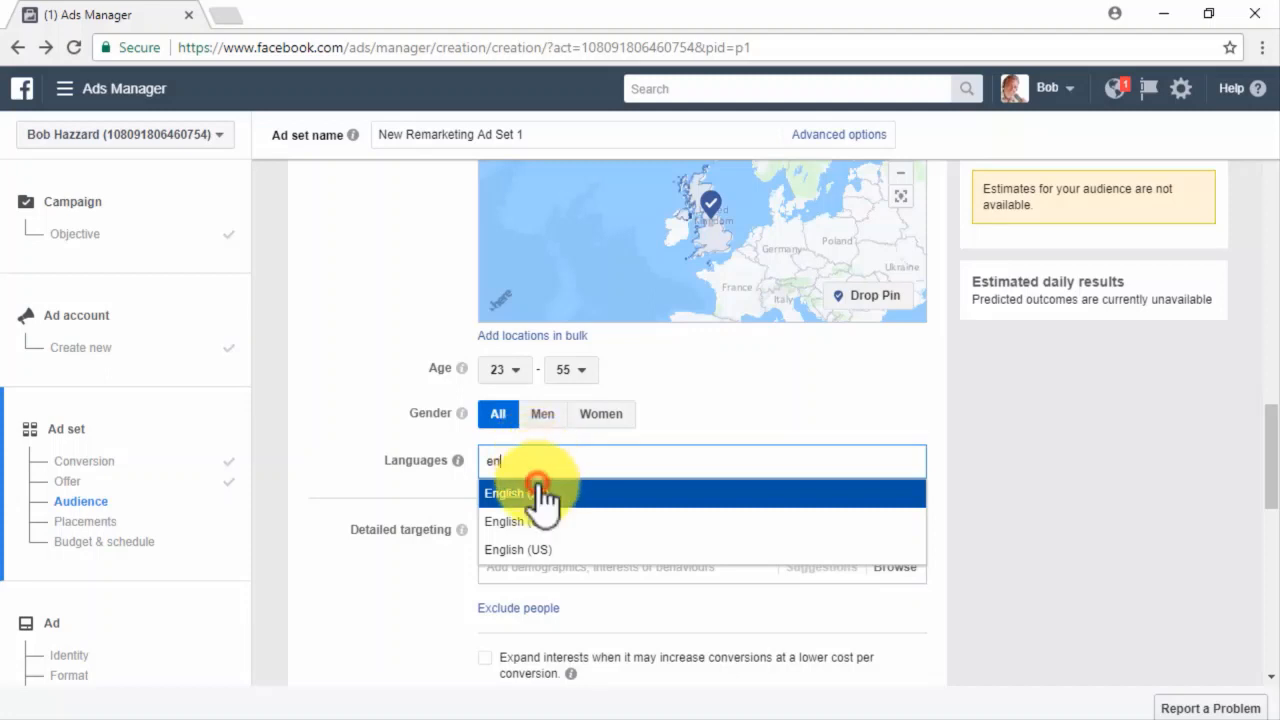
left_click(543, 494)
scroll(448, 543, "down", 1)
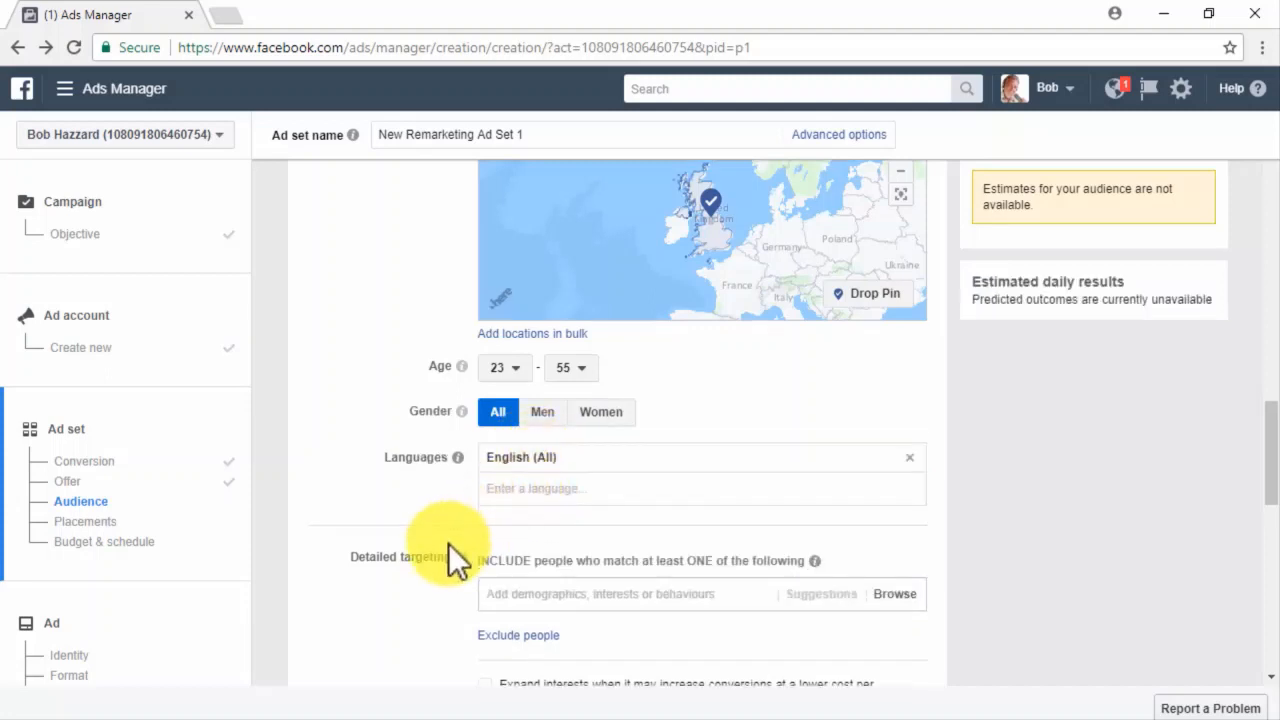
scroll(448, 543, "down", 1)
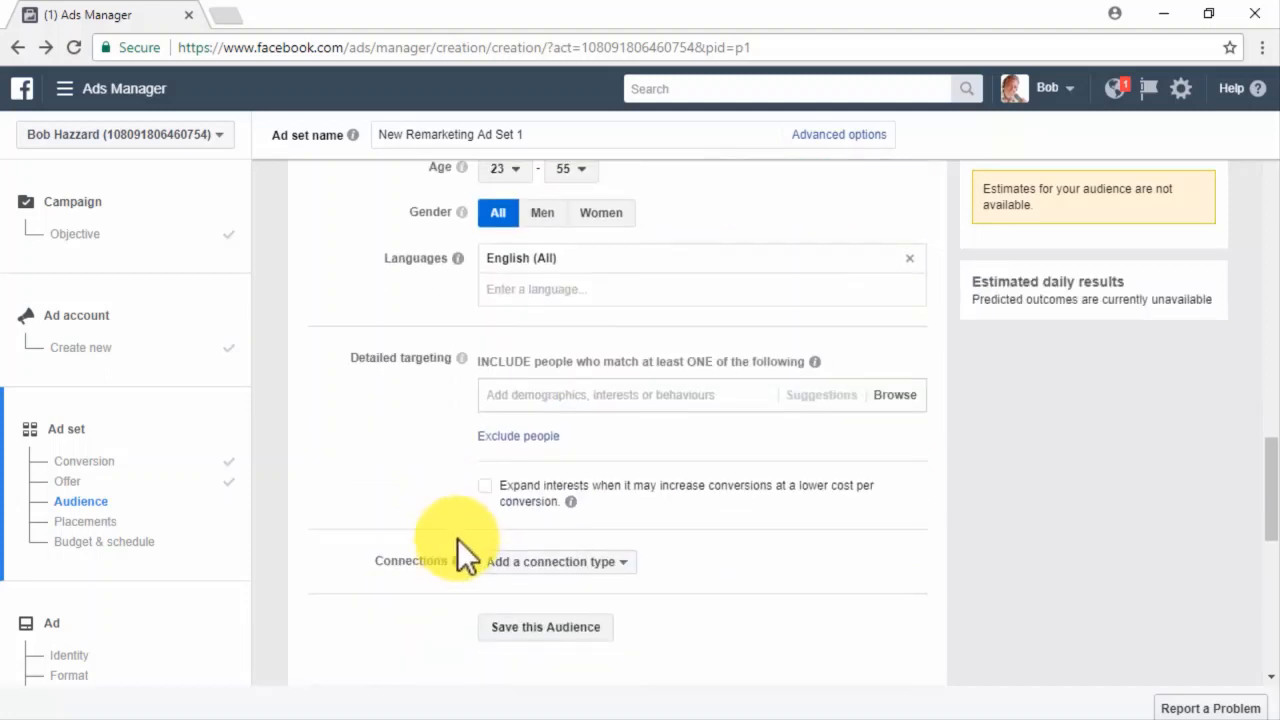
left_click(653, 398)
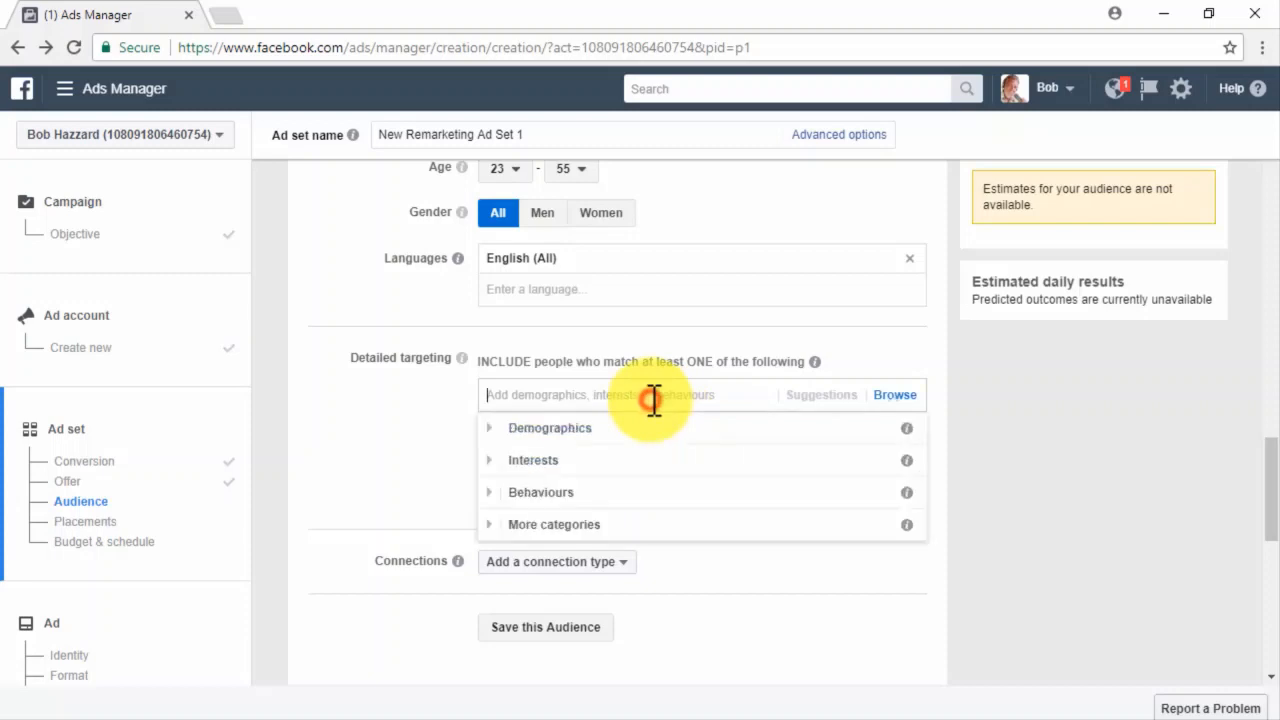
left_click(440, 406)
mouse_move(572, 502)
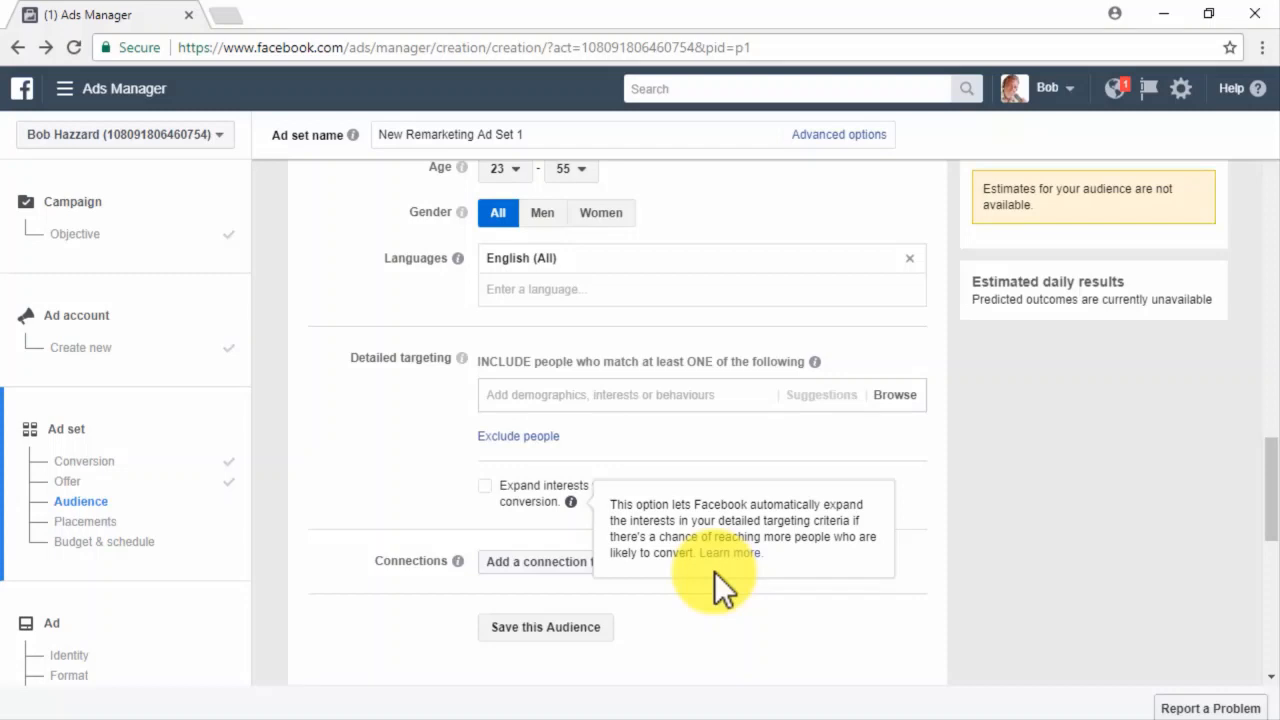
left_click(580, 563)
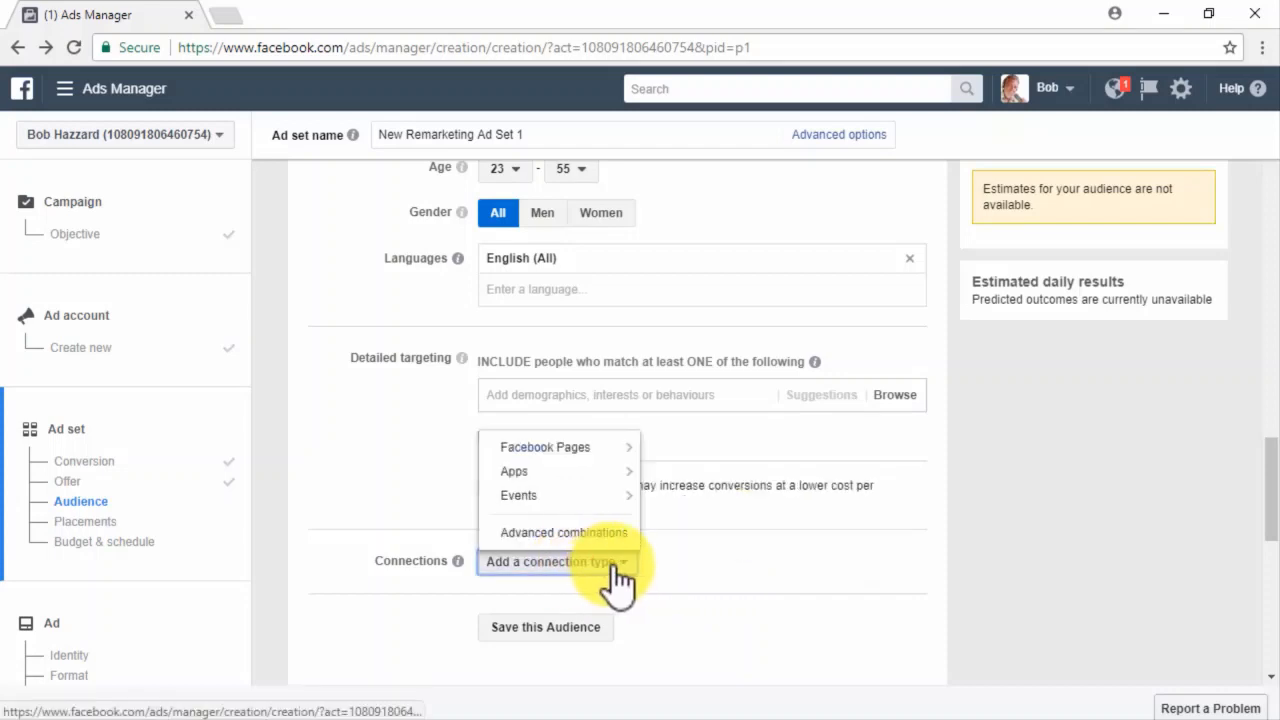
mouse_move(598, 468)
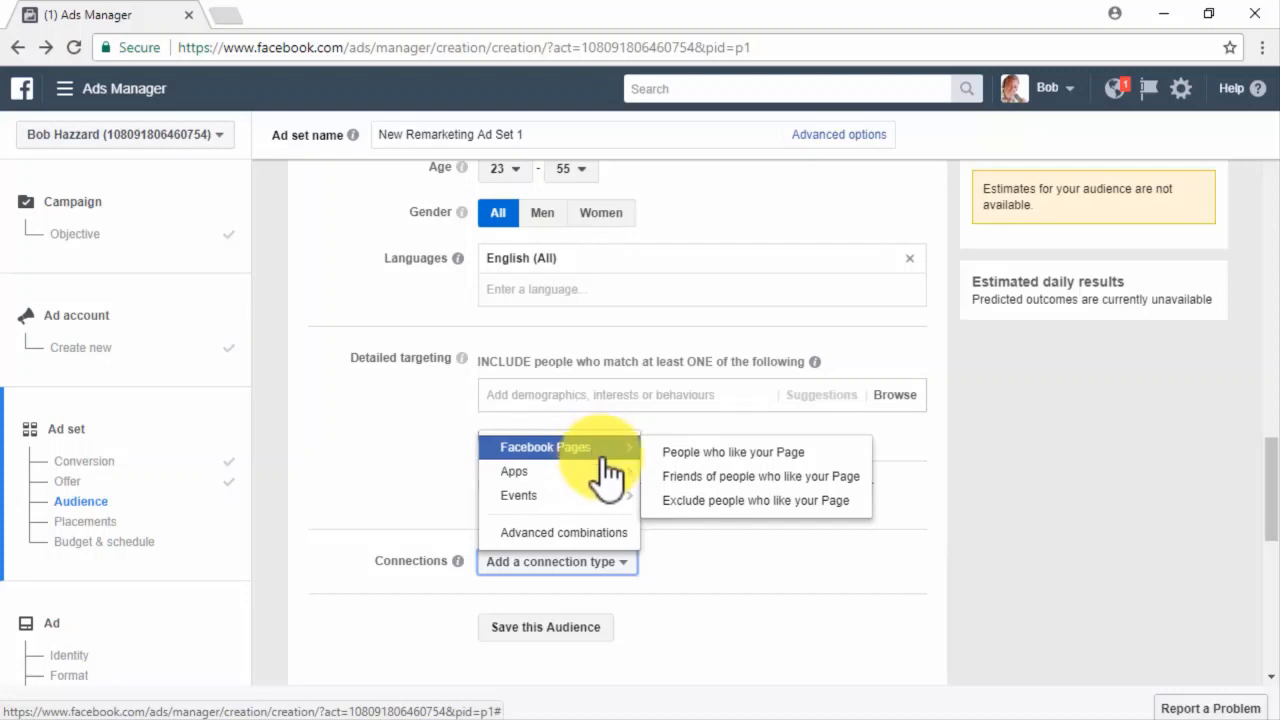
mouse_move(620, 500)
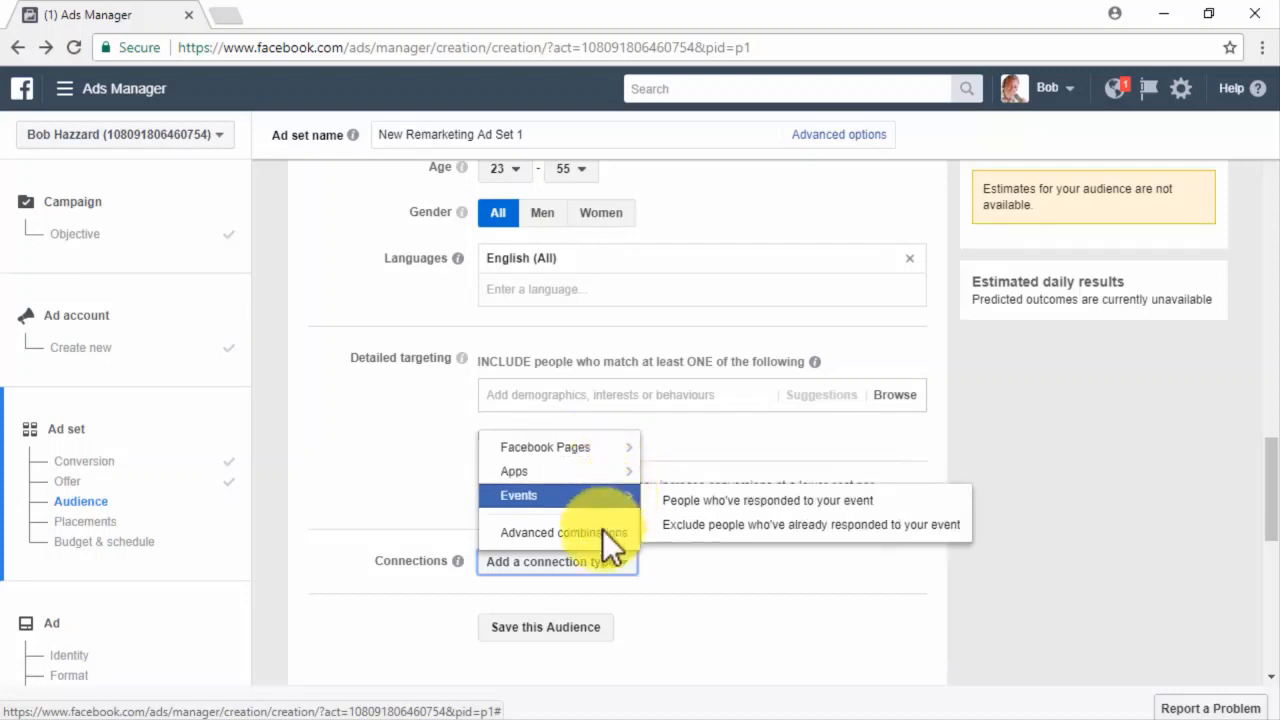
left_click(605, 563)
scroll(681, 564, "down", 1)
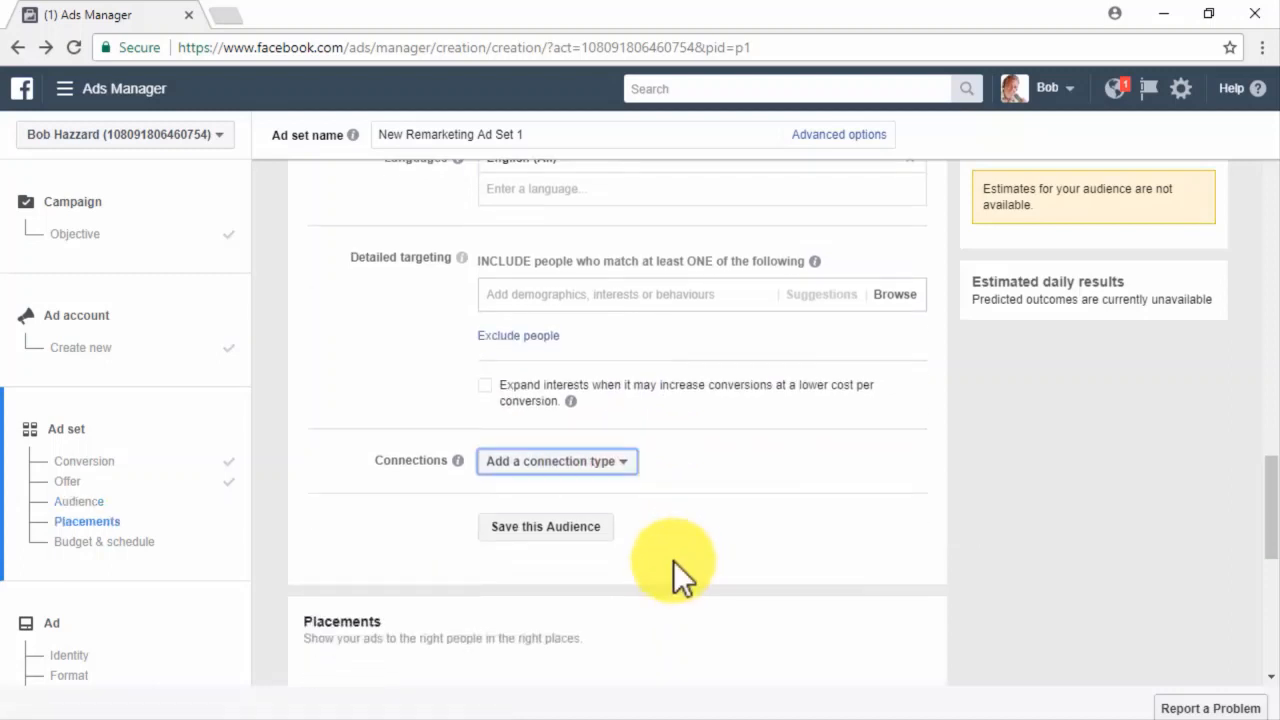
left_click(608, 527)
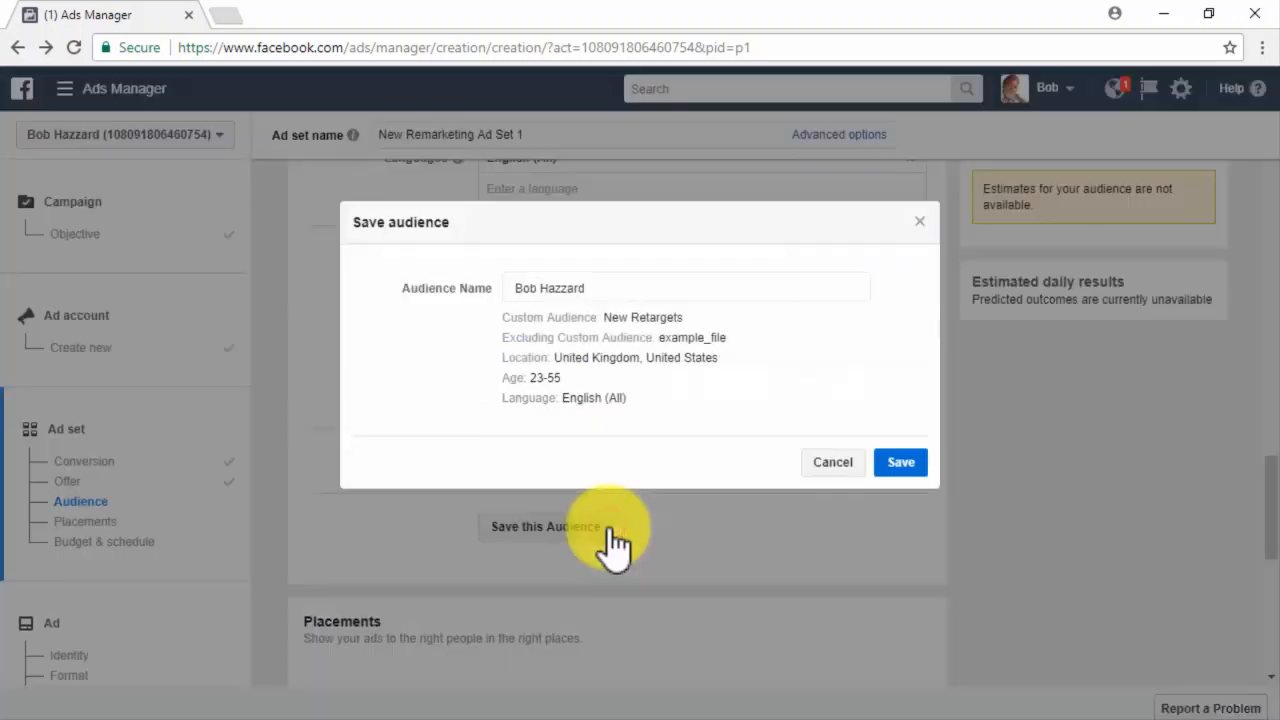
left_click(848, 466)
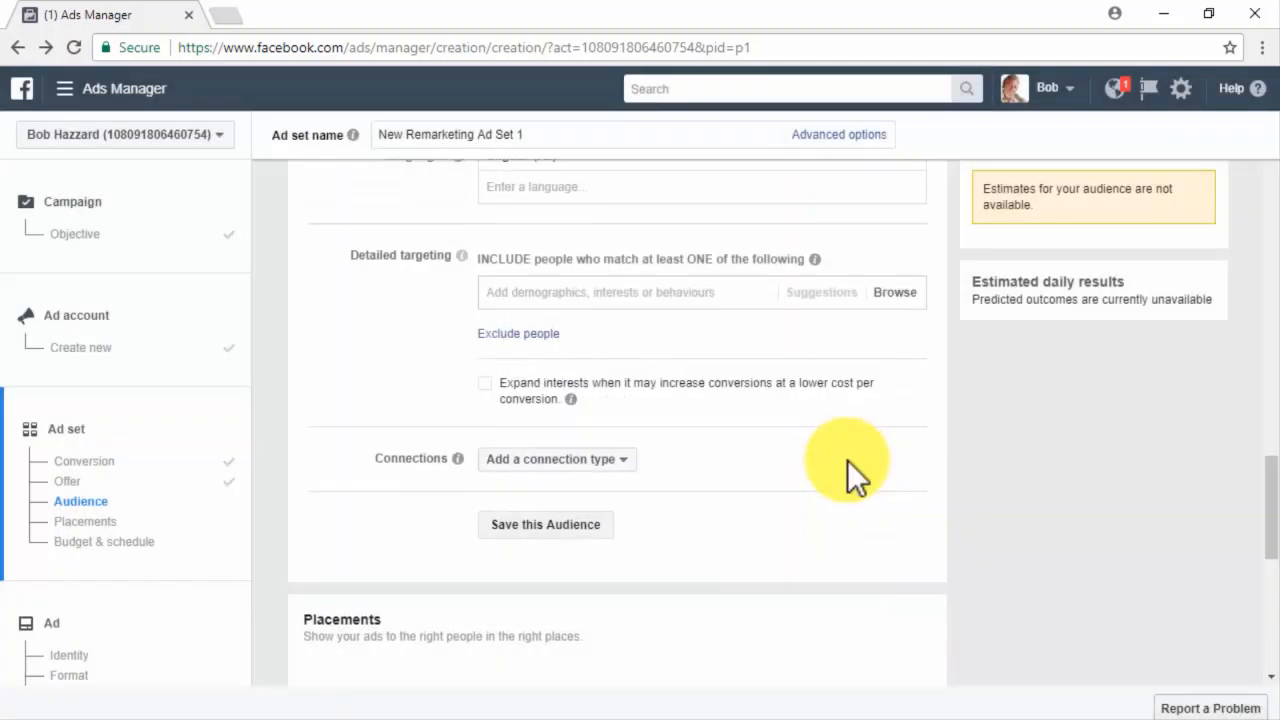
scroll(847, 460, "down", 3)
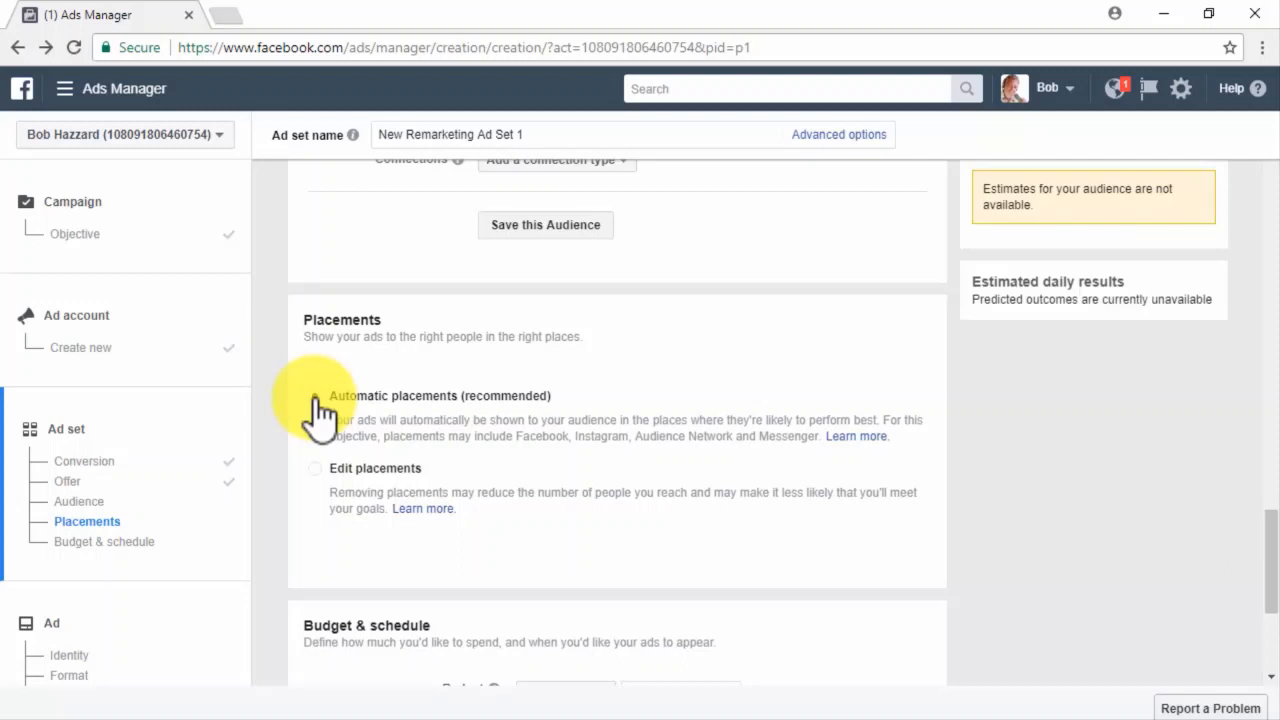
Switch to manual placements, turning off Audience Network and toggling the Messenger placement.
left_click(317, 468)
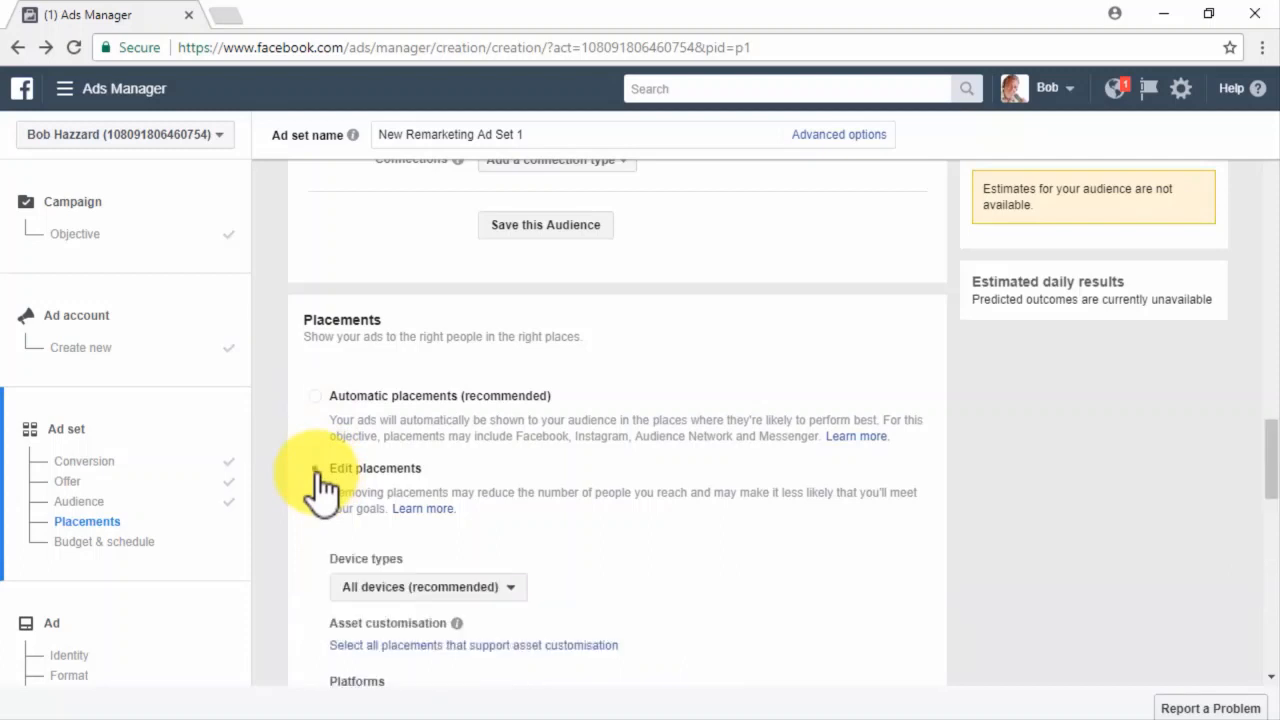
scroll(312, 528, "down", 1)
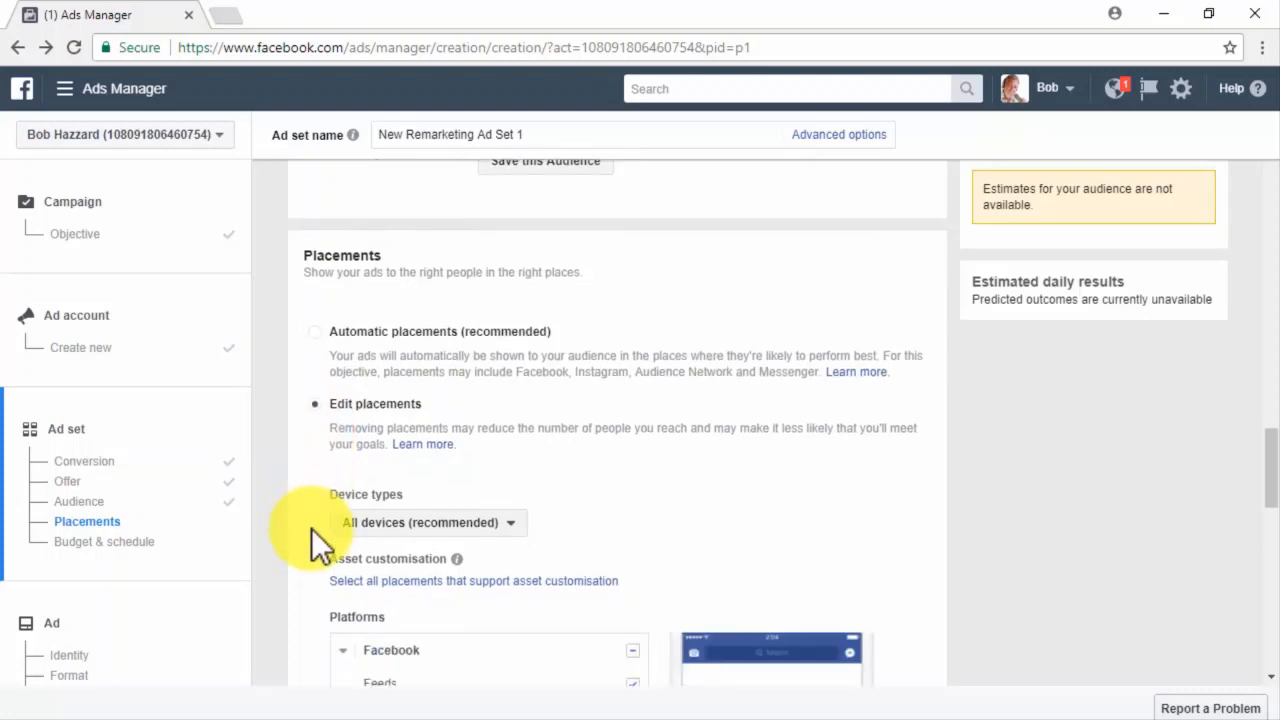
scroll(312, 545, "down", 4)
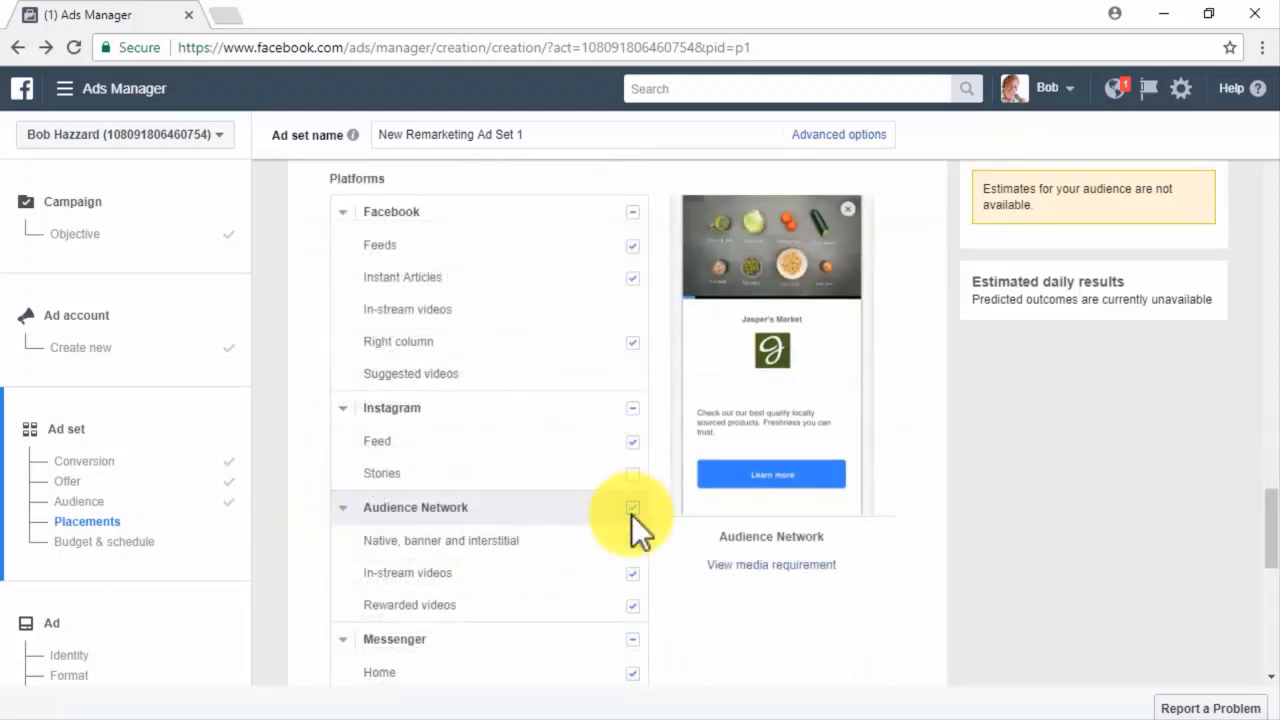
left_click(631, 508)
left_click(633, 639)
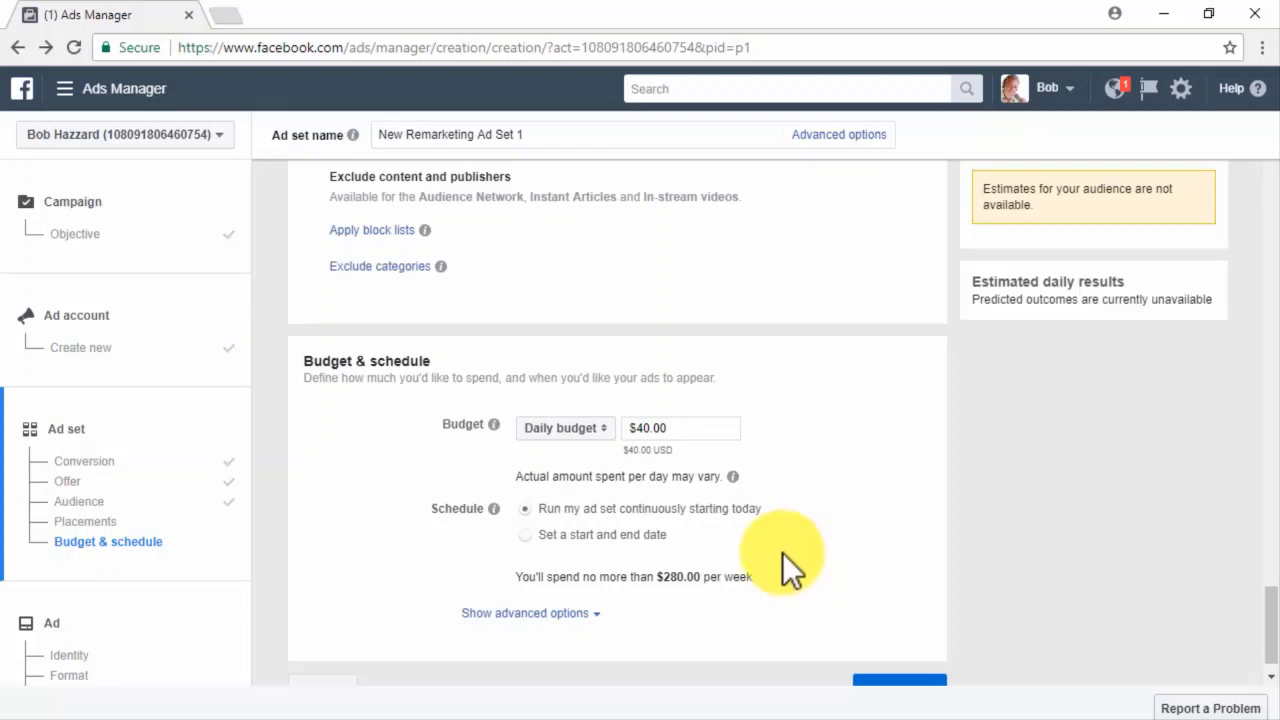
Keep a daily budget and schedule the ad set with start and end dates.
left_click(609, 429)
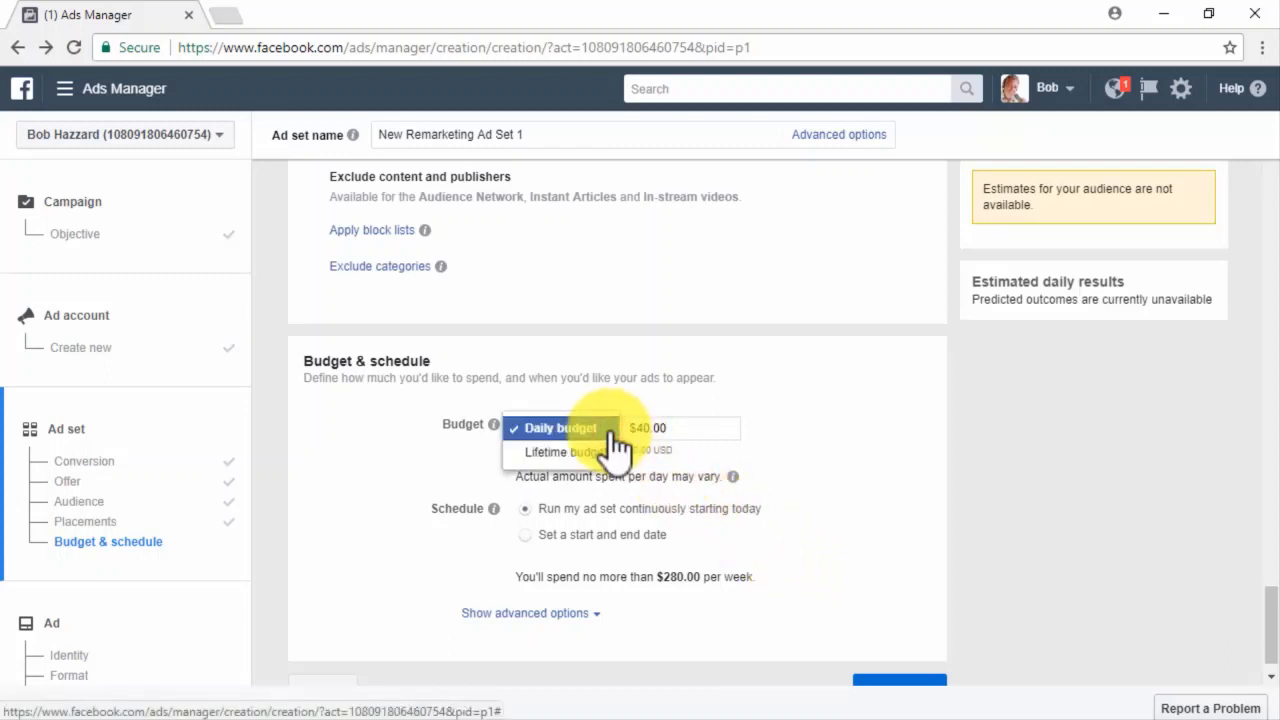
left_click(565, 452)
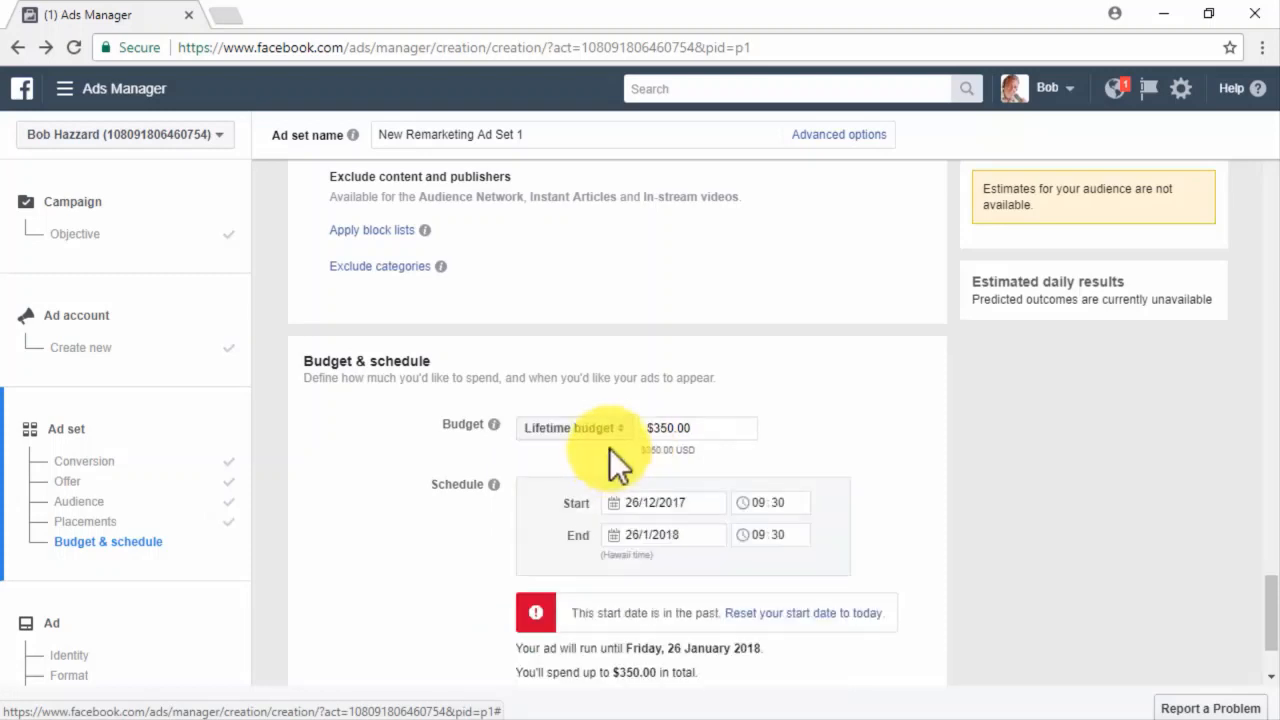
left_click(612, 436)
left_click(590, 404)
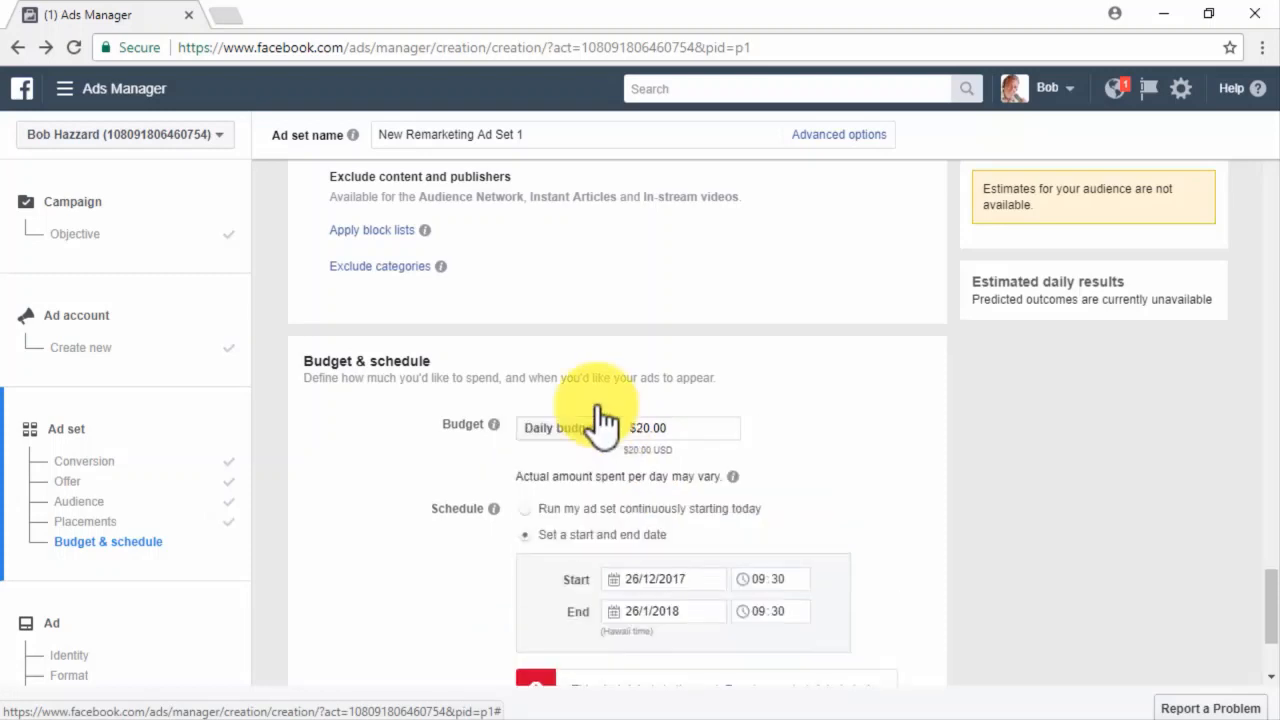
scroll(560, 480, "down", 1)
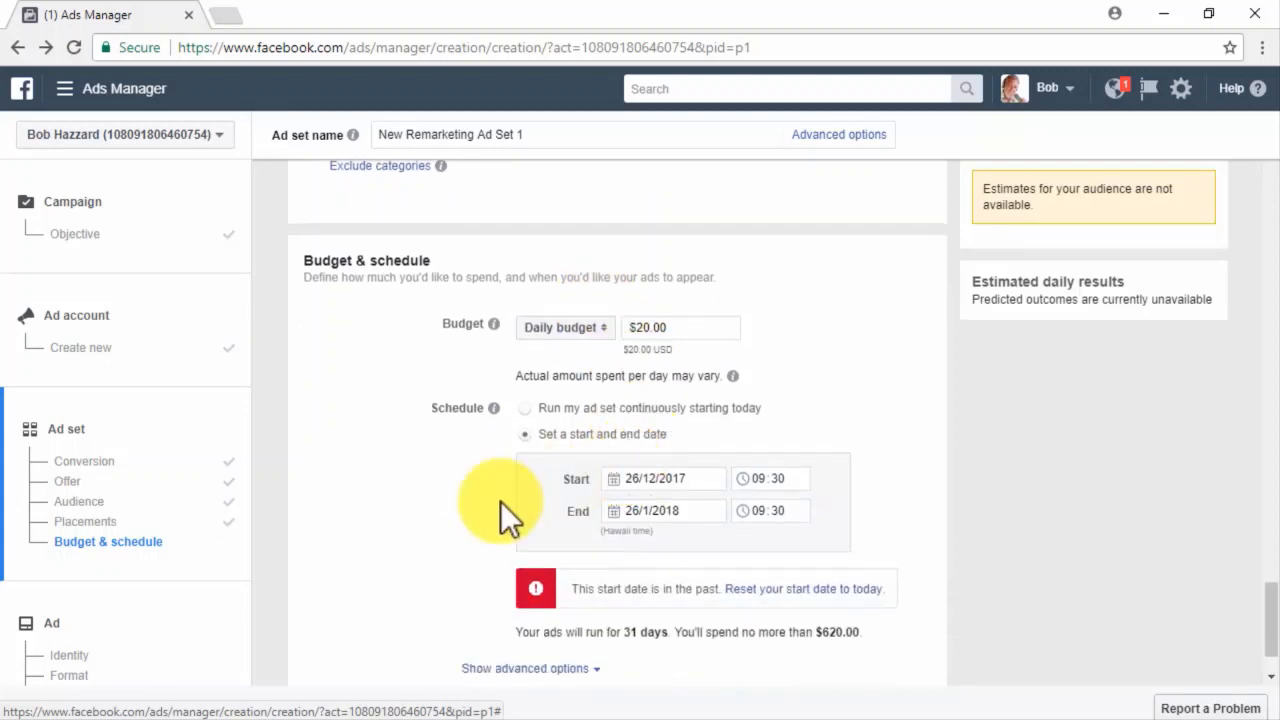
left_click(528, 406)
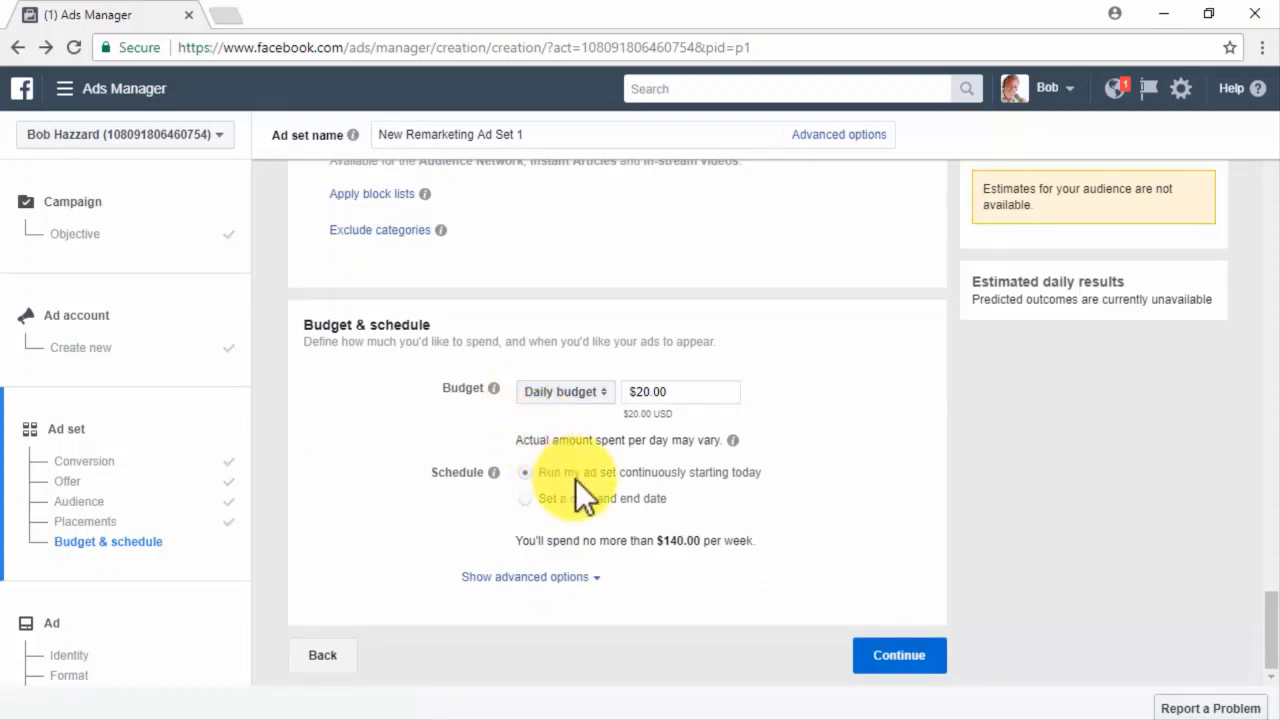
left_click(529, 500)
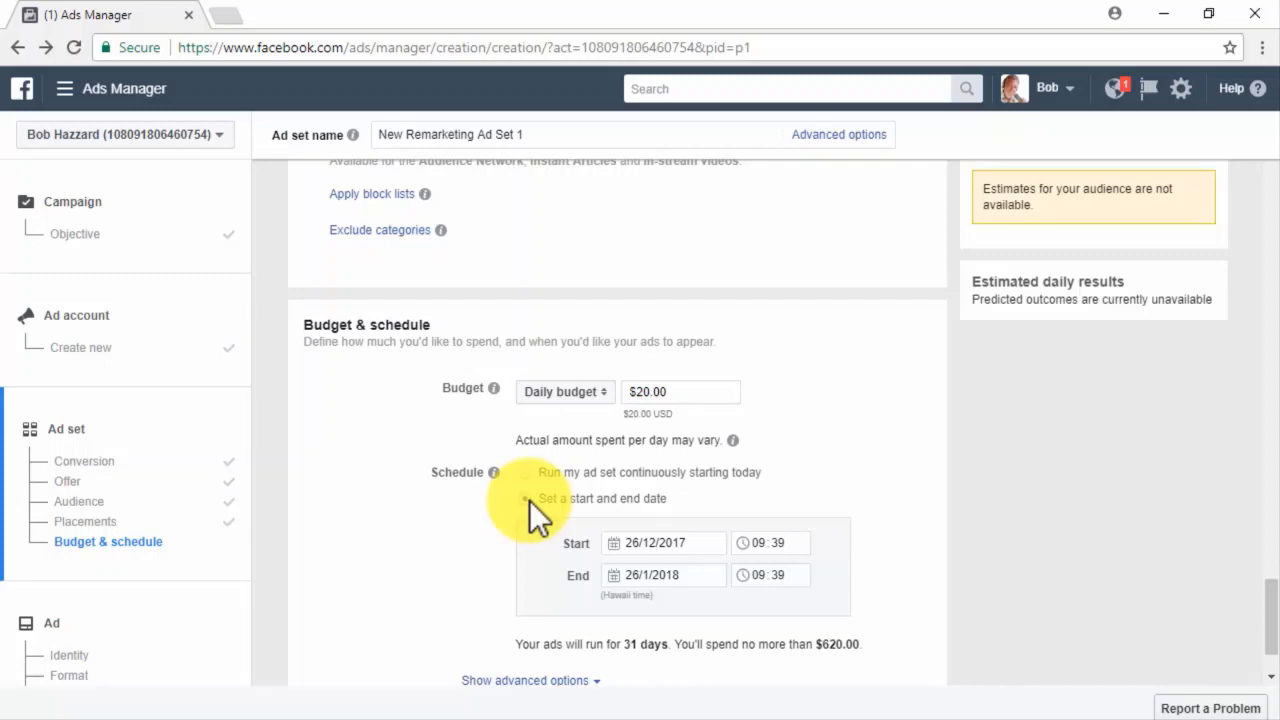
Change the daily budget to $5.00.
left_click(645, 402)
key("BackSpace")
key("BackSpace")
type("6")
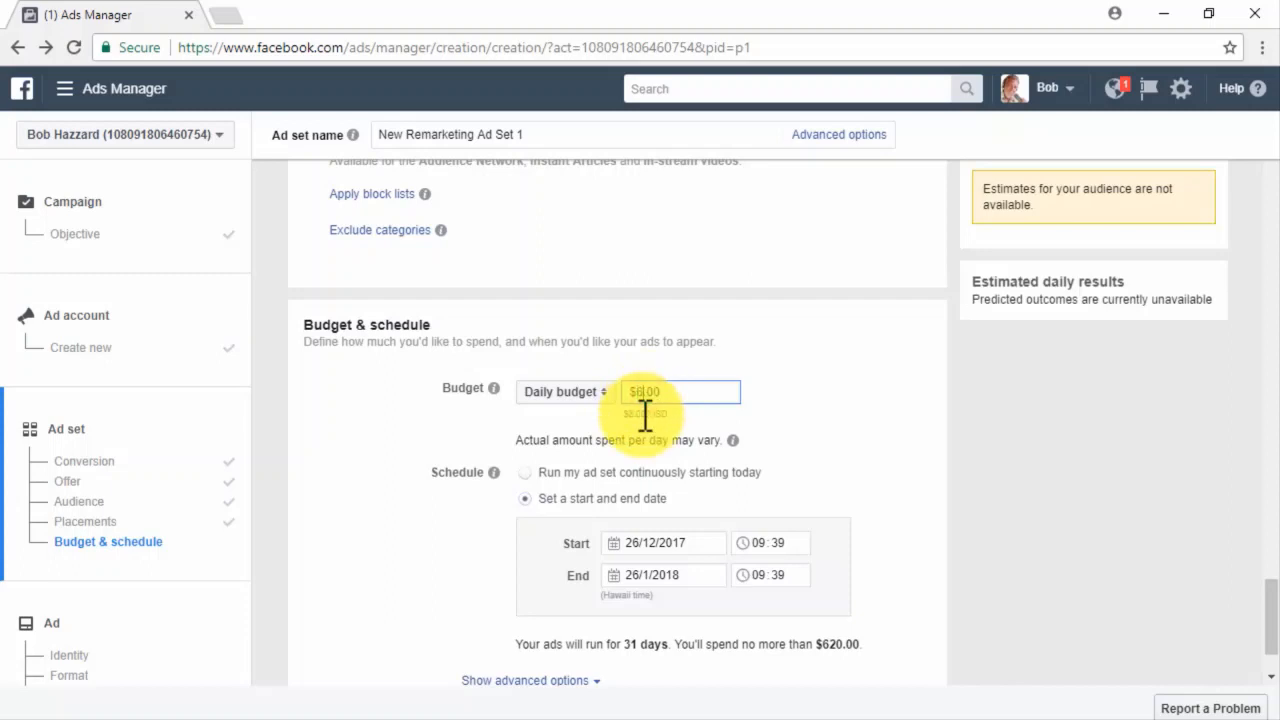
key("BackSpace")
type("5")
left_click(645, 395)
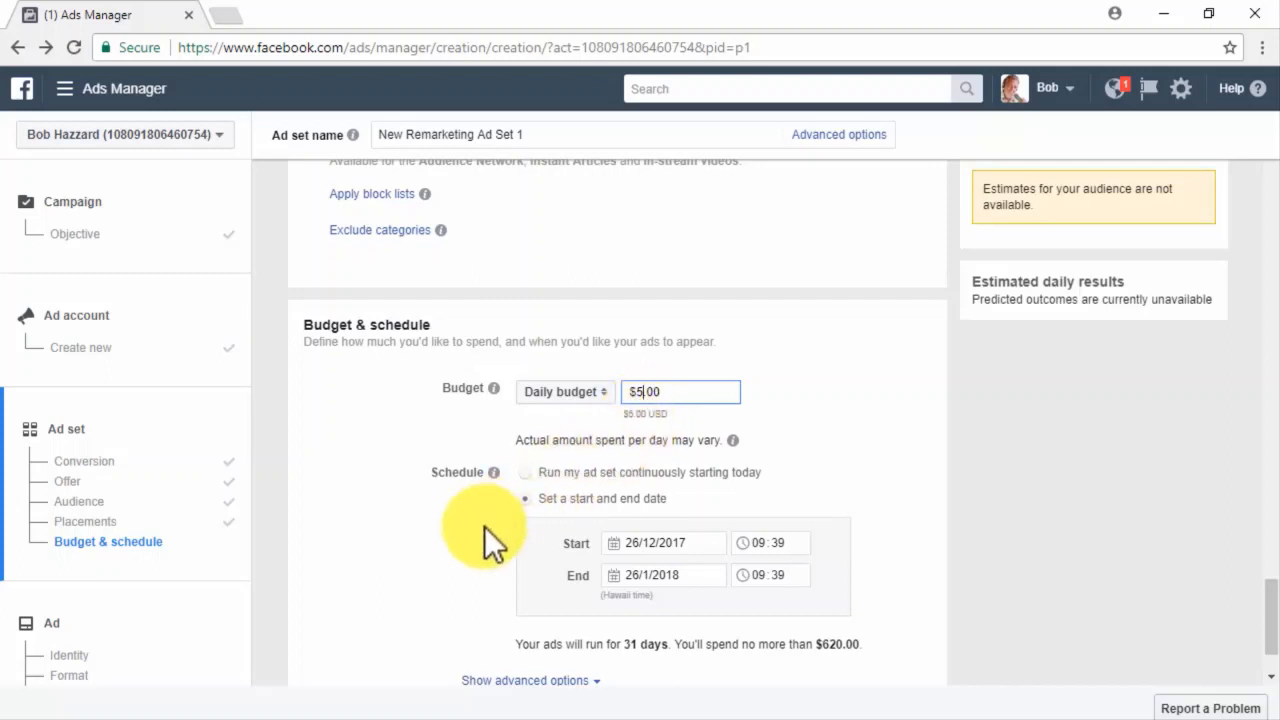
Set the end date to 31 January 2018 and continue to the ad.
scroll(484, 526, "down", 1)
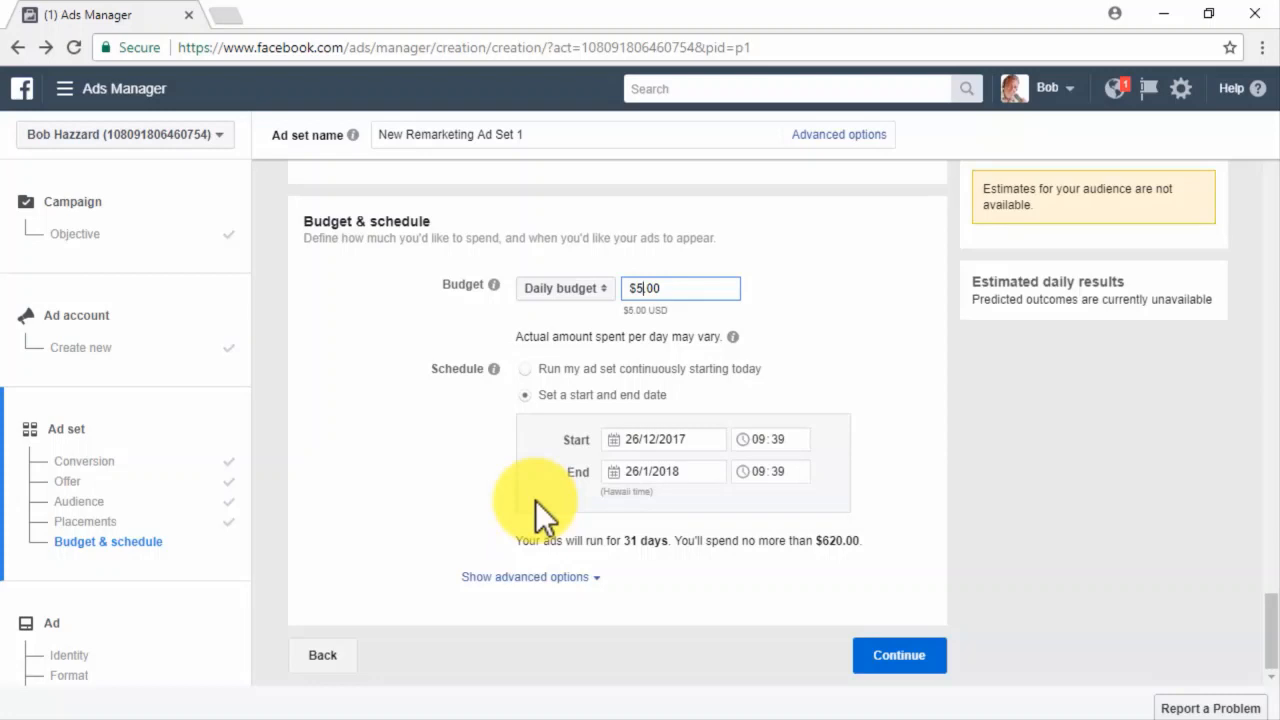
left_click(634, 473)
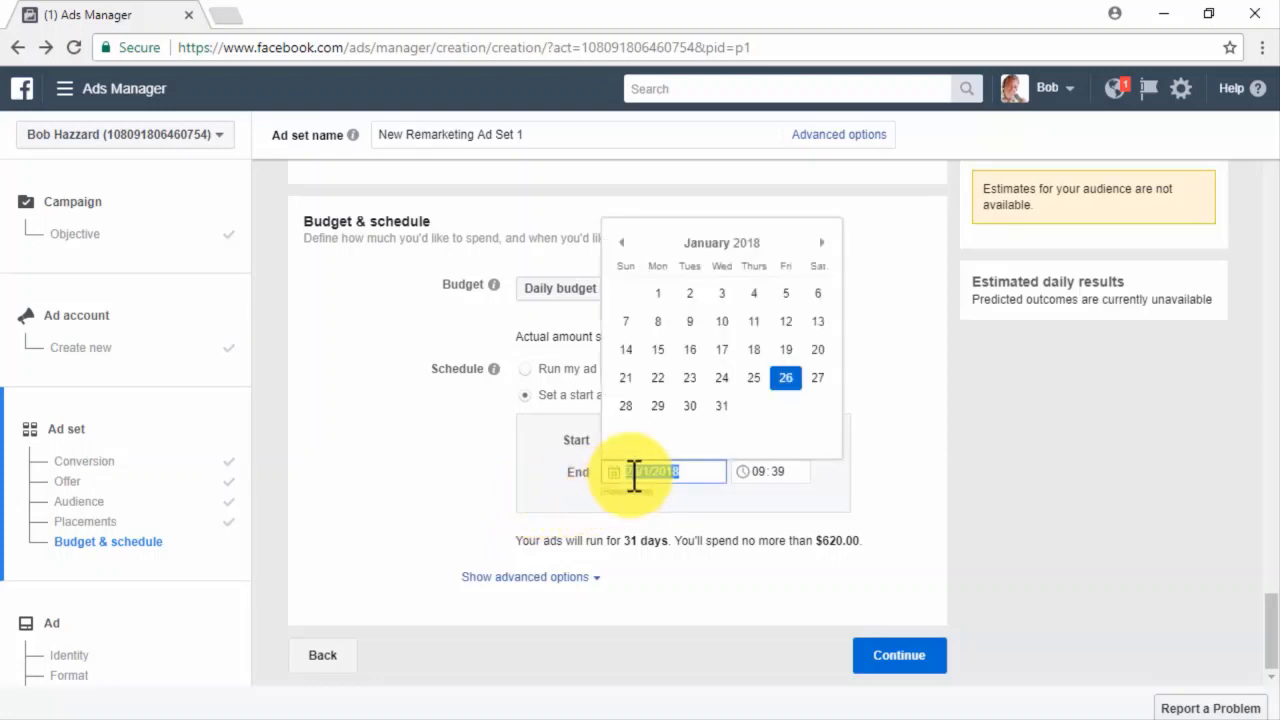
left_click(721, 407)
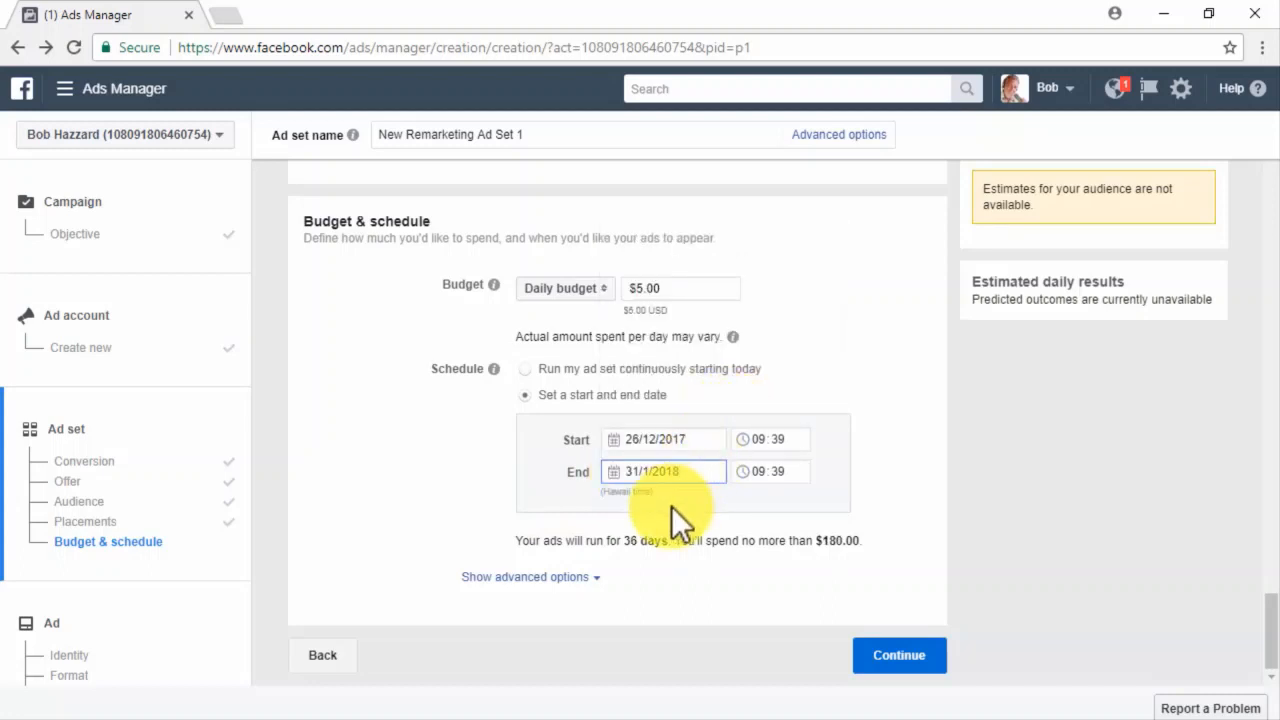
left_click(916, 660)
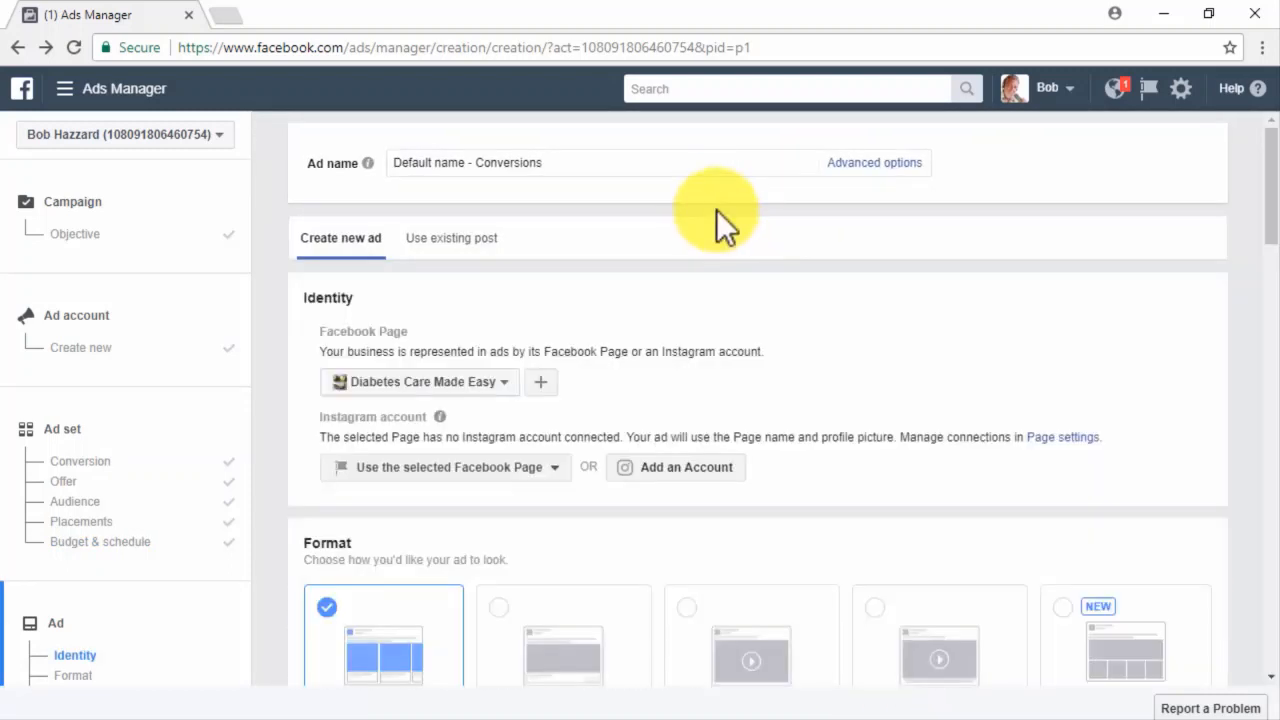
Rename the ad to 'Remarketing Conversions 1'.
left_click(699, 166)
key("ctrl+a")
type("Remarketing Conversions 1")
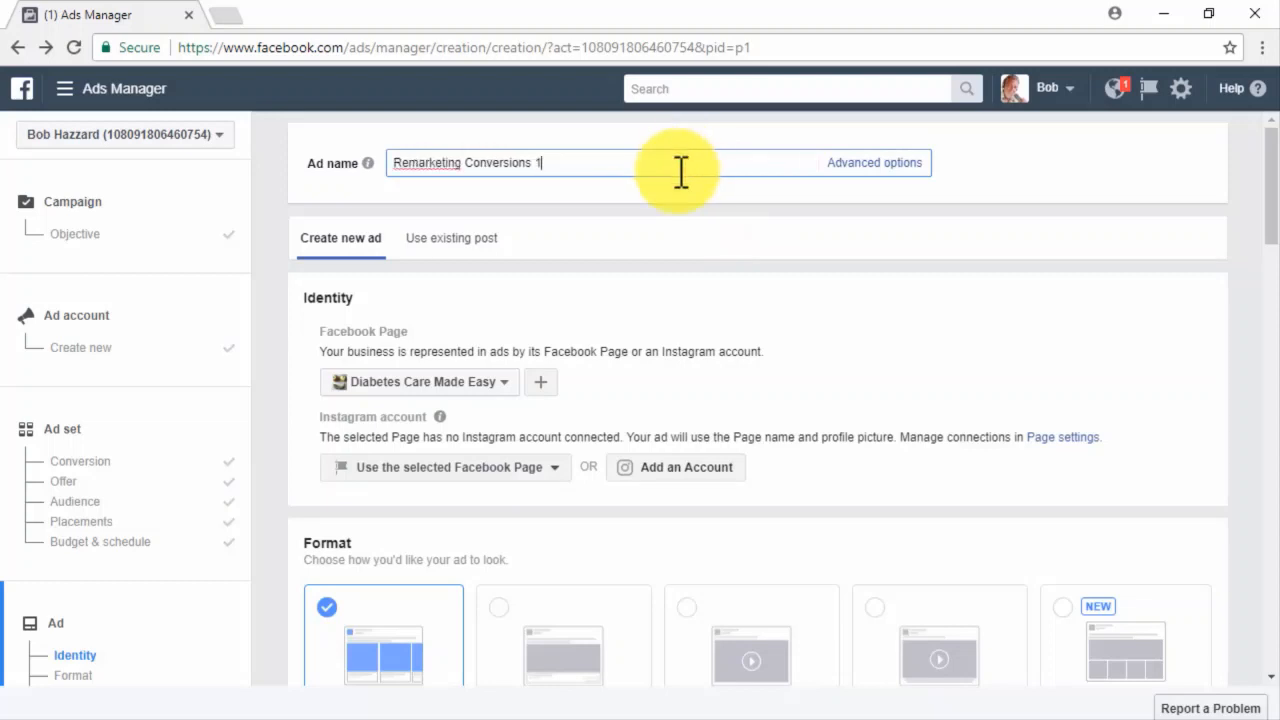
Choose Diabetes Care Made Easy as the ad's Facebook Page.
left_click(510, 385)
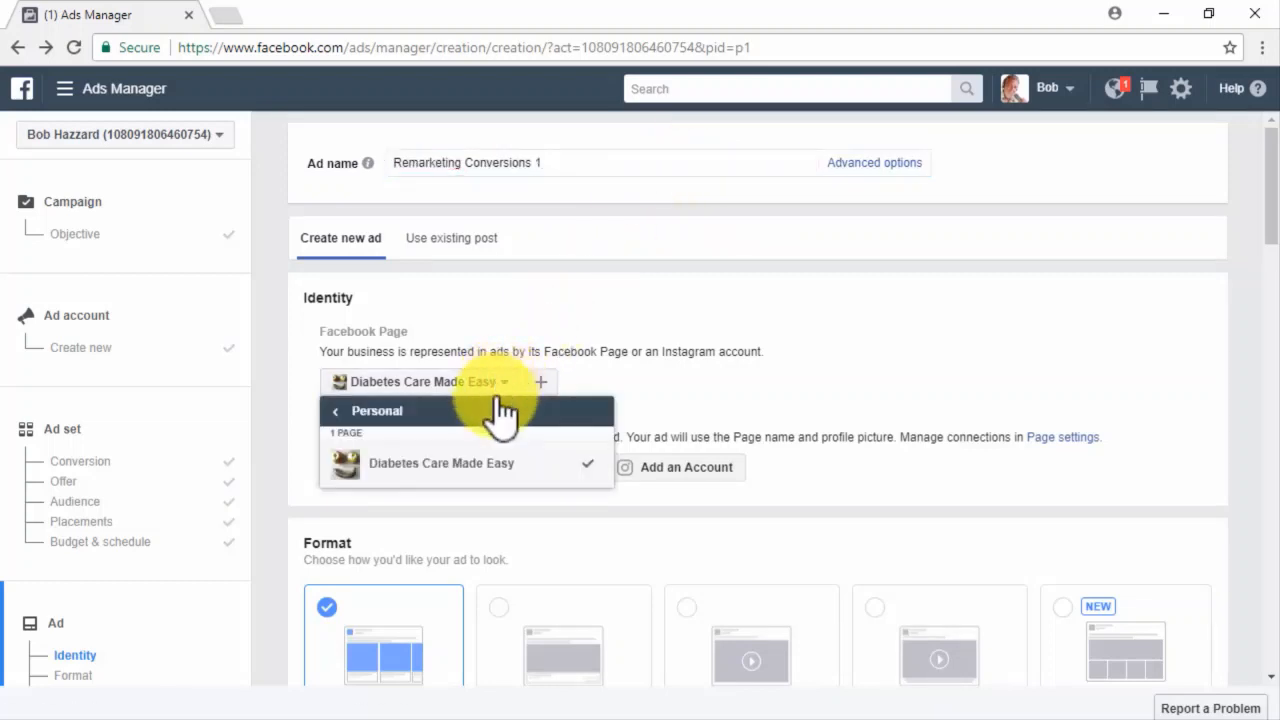
left_click(505, 480)
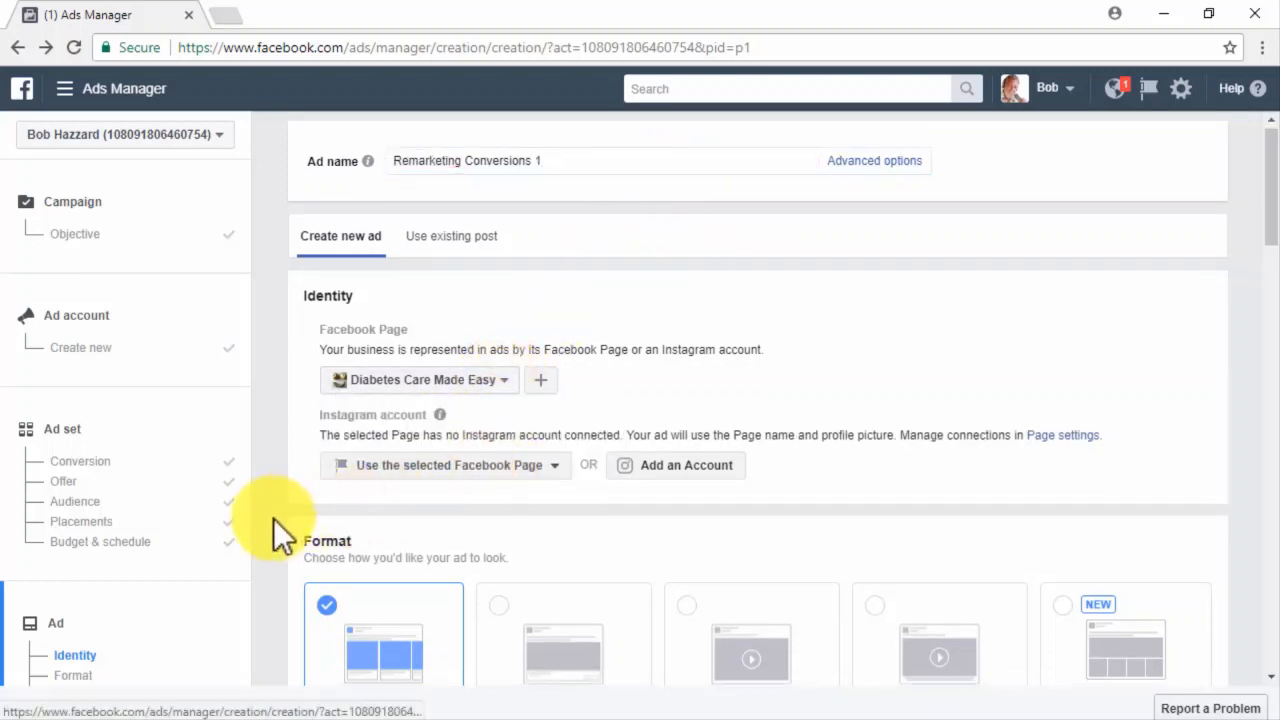
scroll(274, 519, "down", 1)
scroll(274, 519, "down", 2)
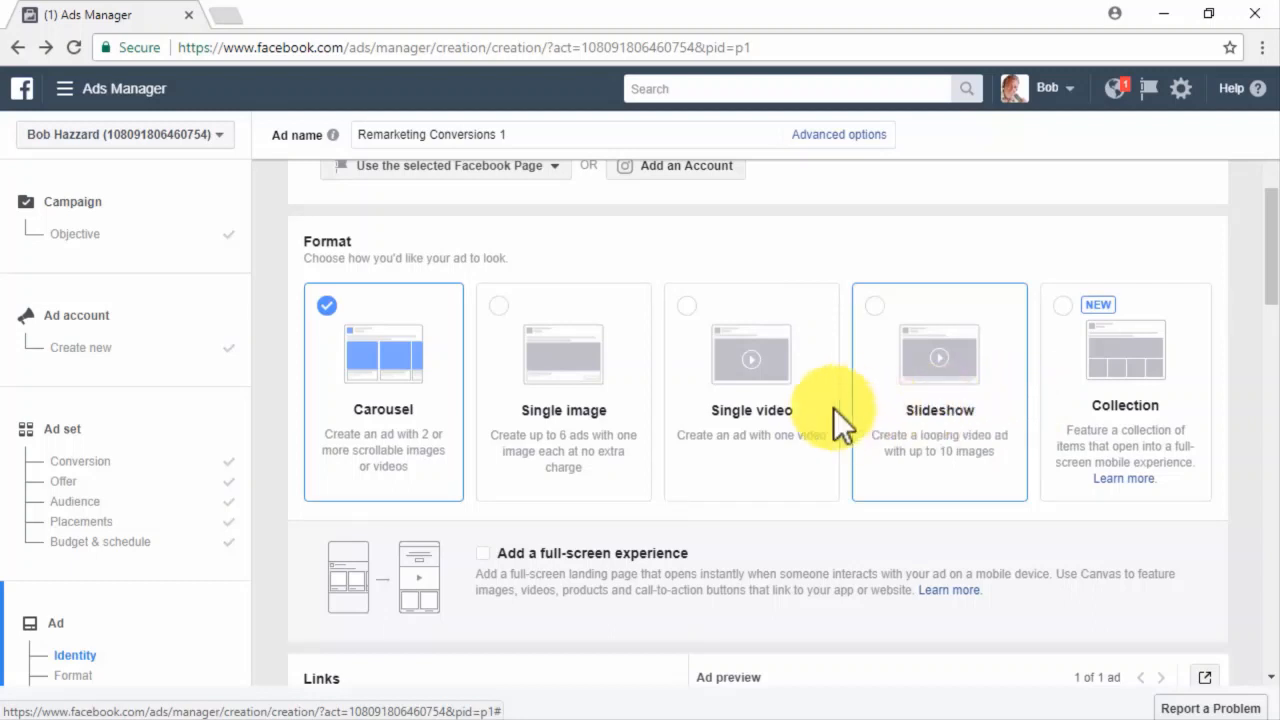
Switch the ad to Single image and add the 512 × 512 apples image from the image library.
left_click(495, 305)
scroll(497, 310, "down", 3)
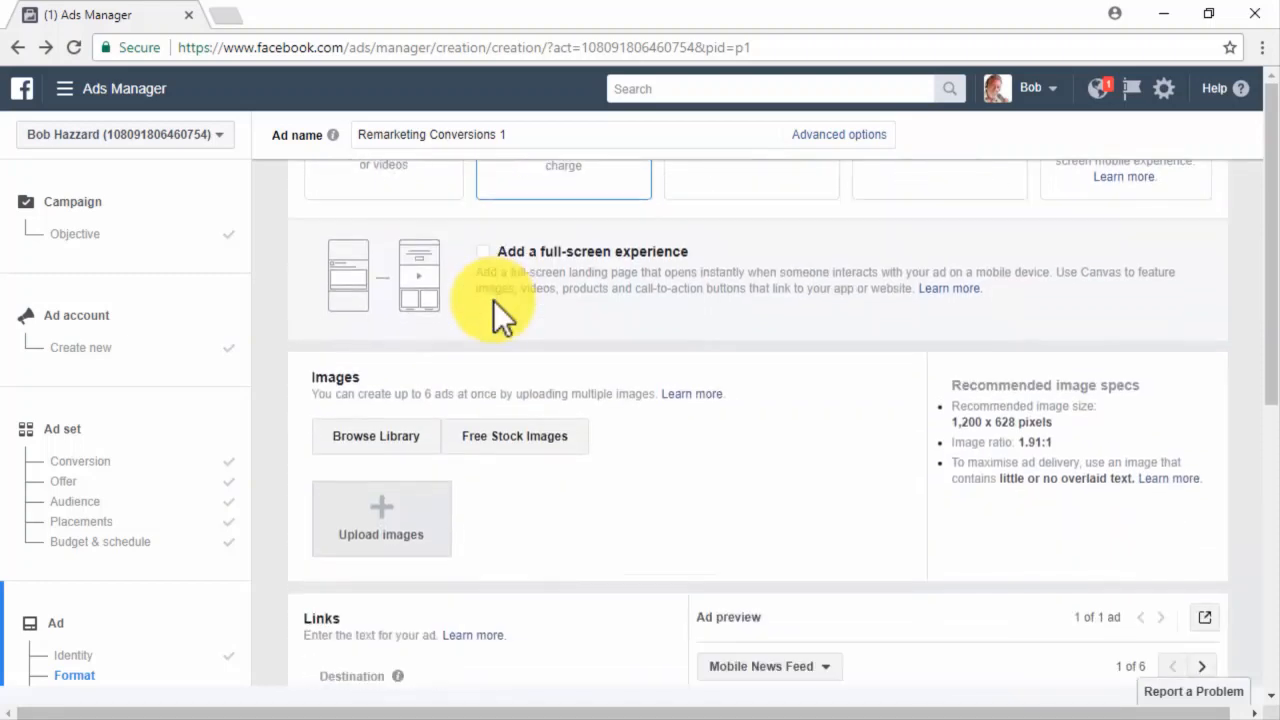
left_click(403, 442)
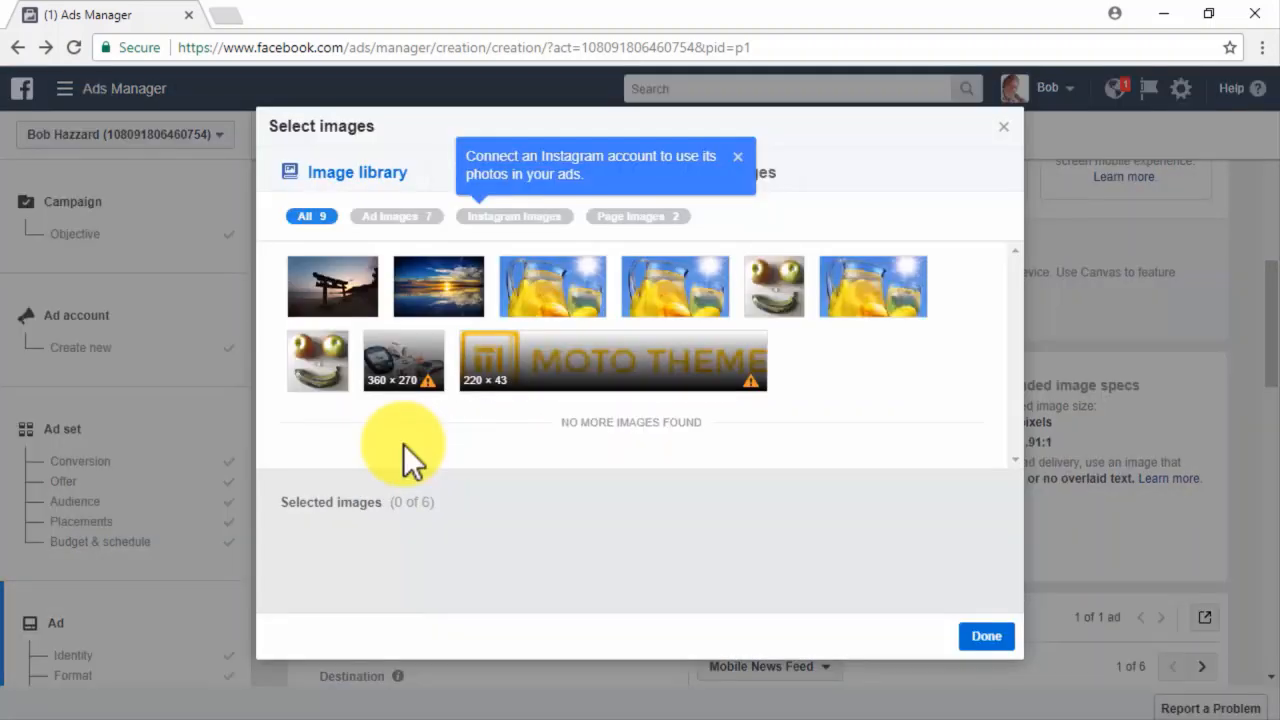
left_click(738, 157)
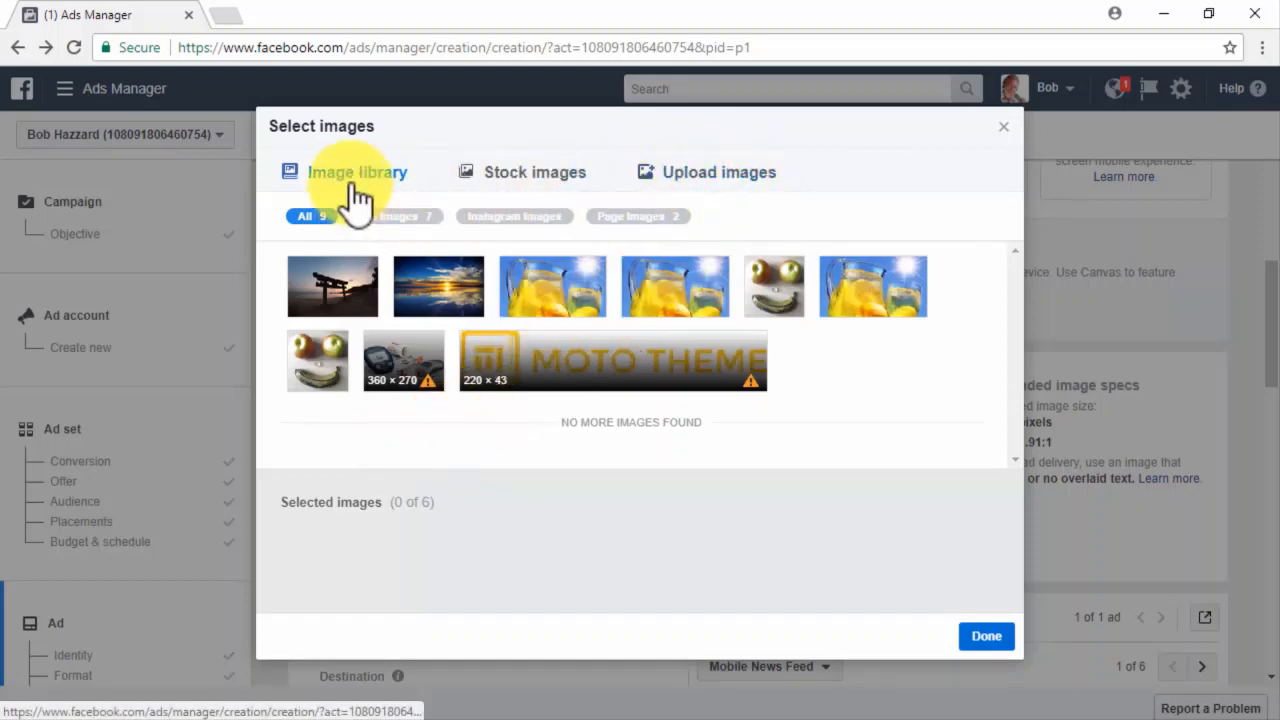
left_click(474, 182)
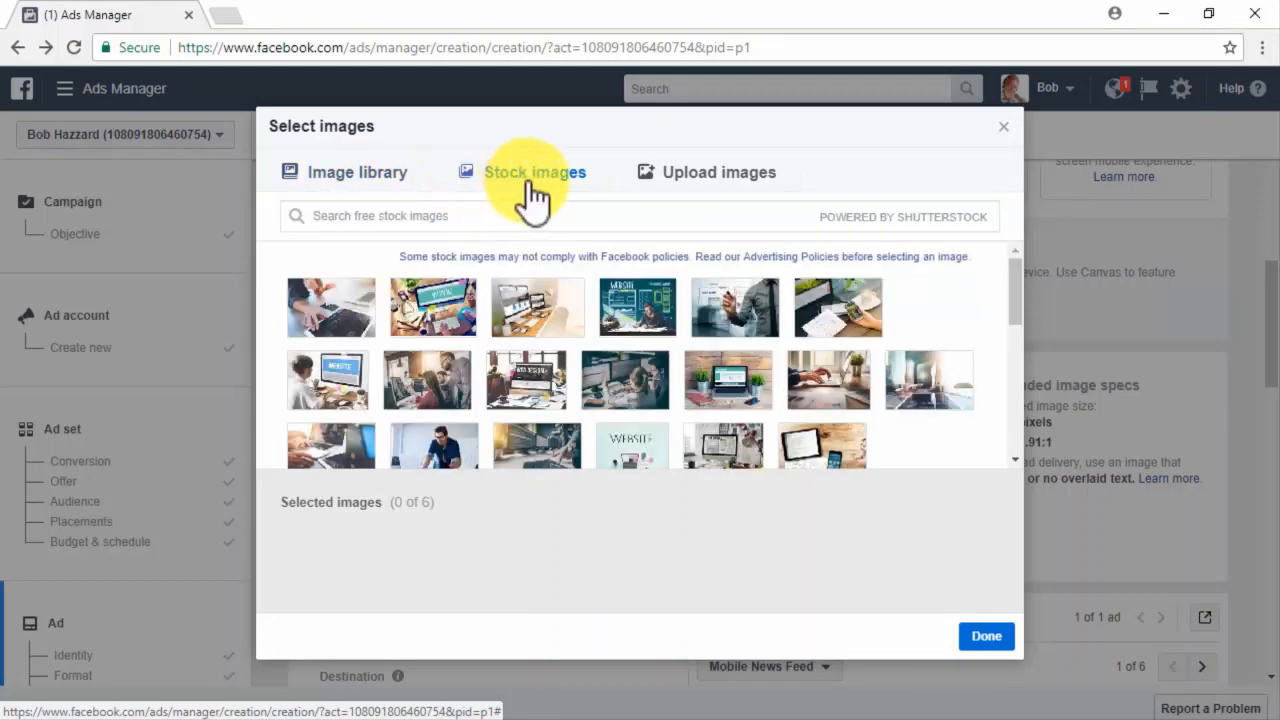
left_click(681, 186)
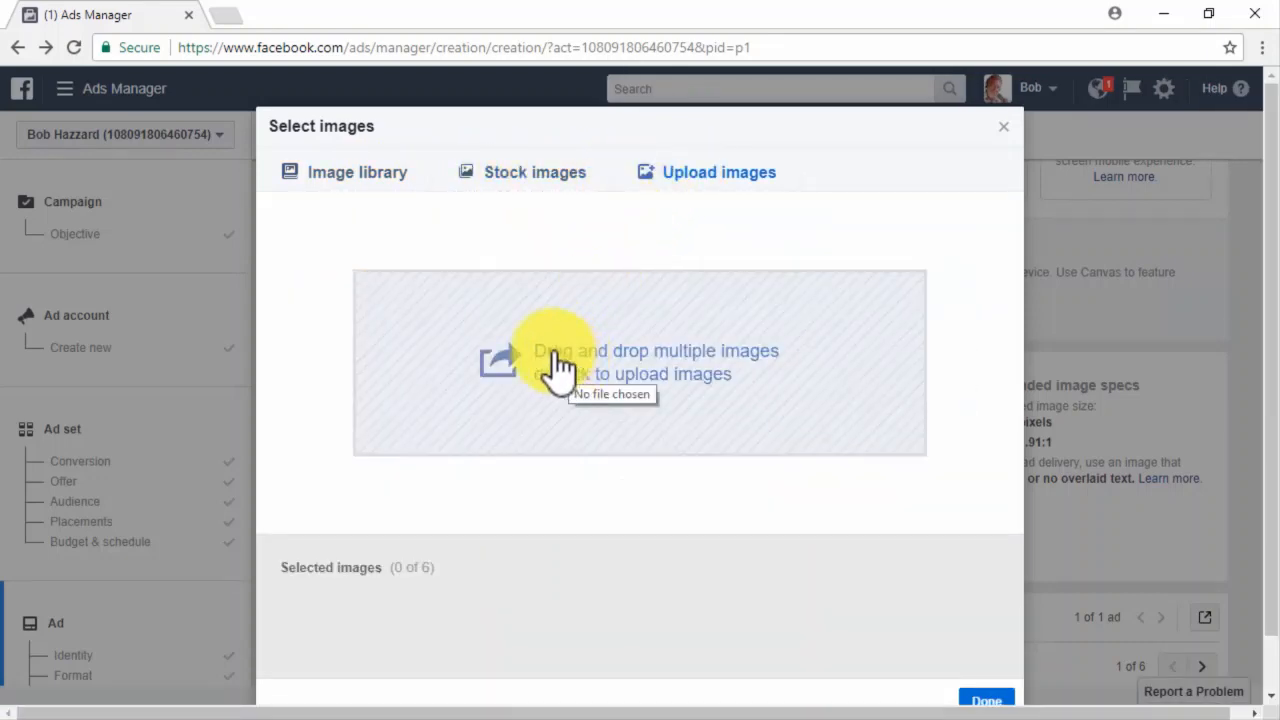
left_click(342, 172)
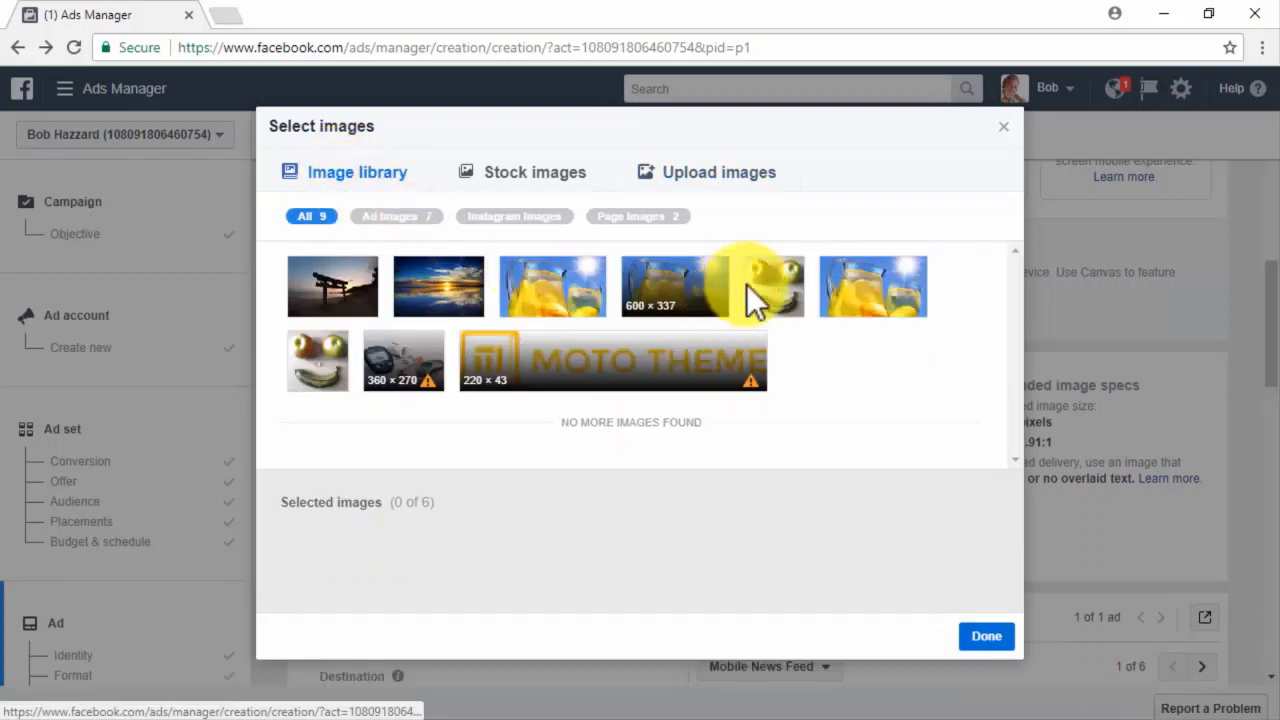
left_click(311, 340)
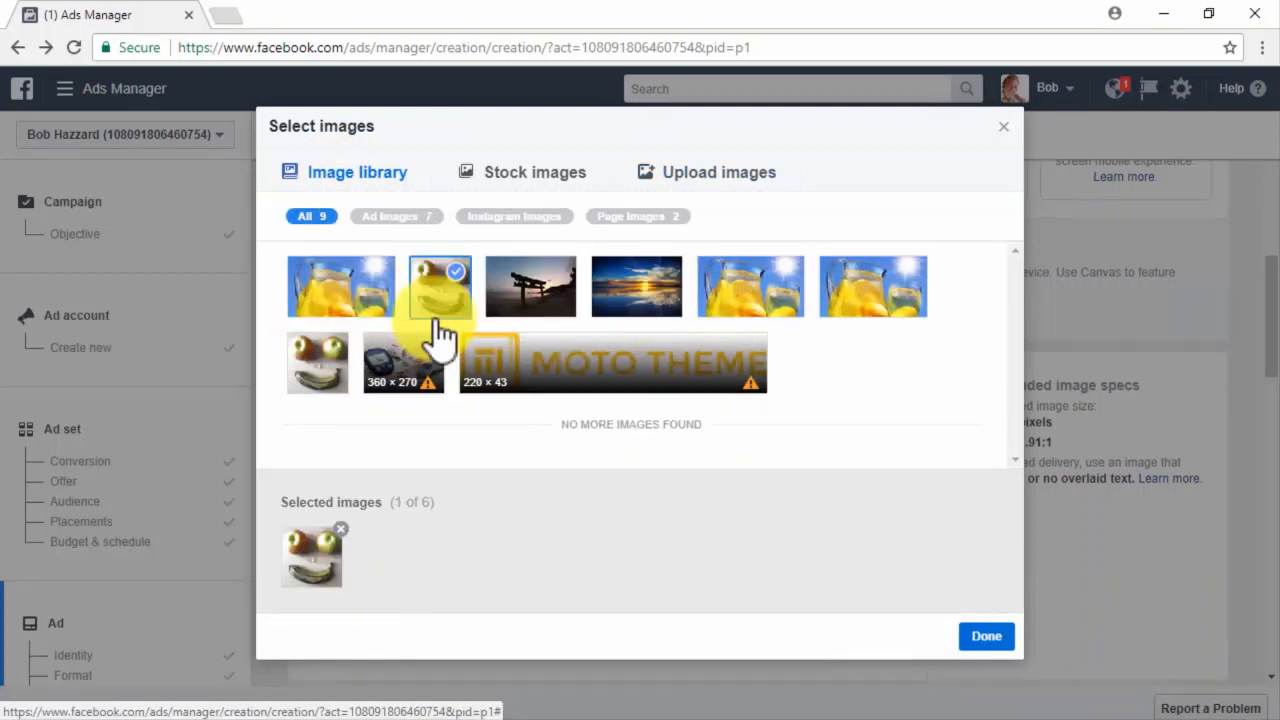
left_click(972, 636)
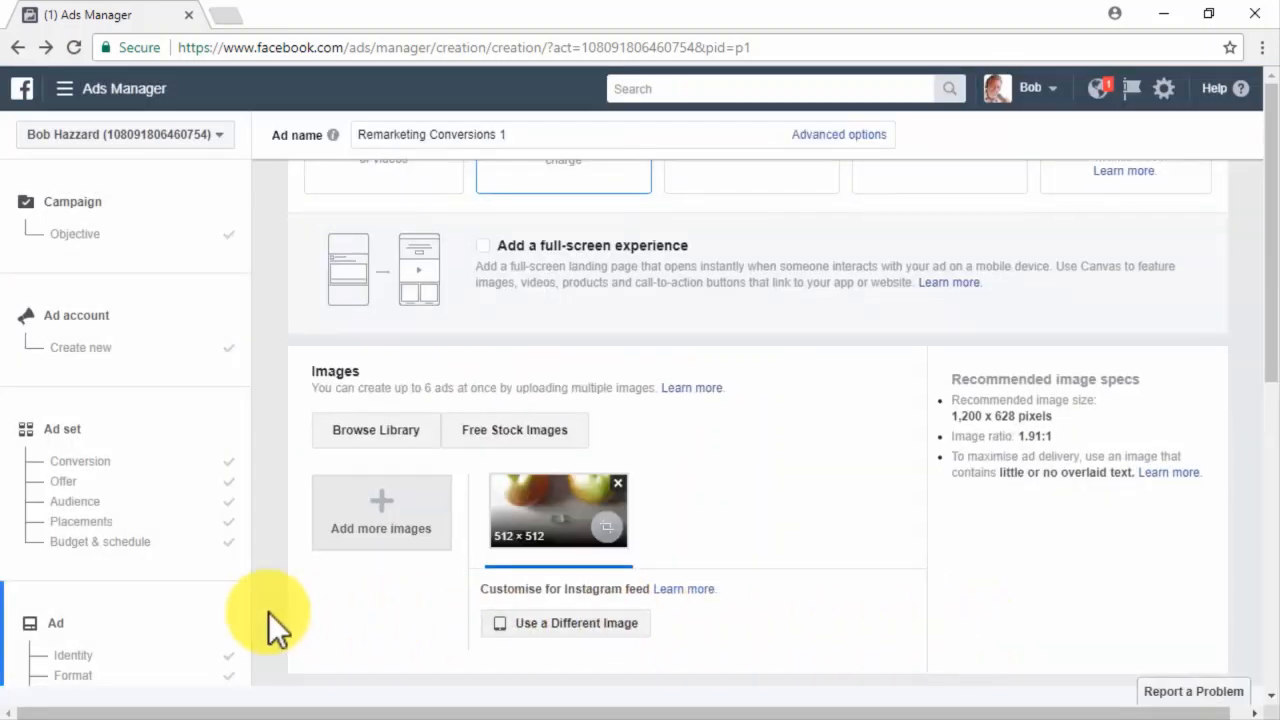
scroll(268, 612, "down", 5)
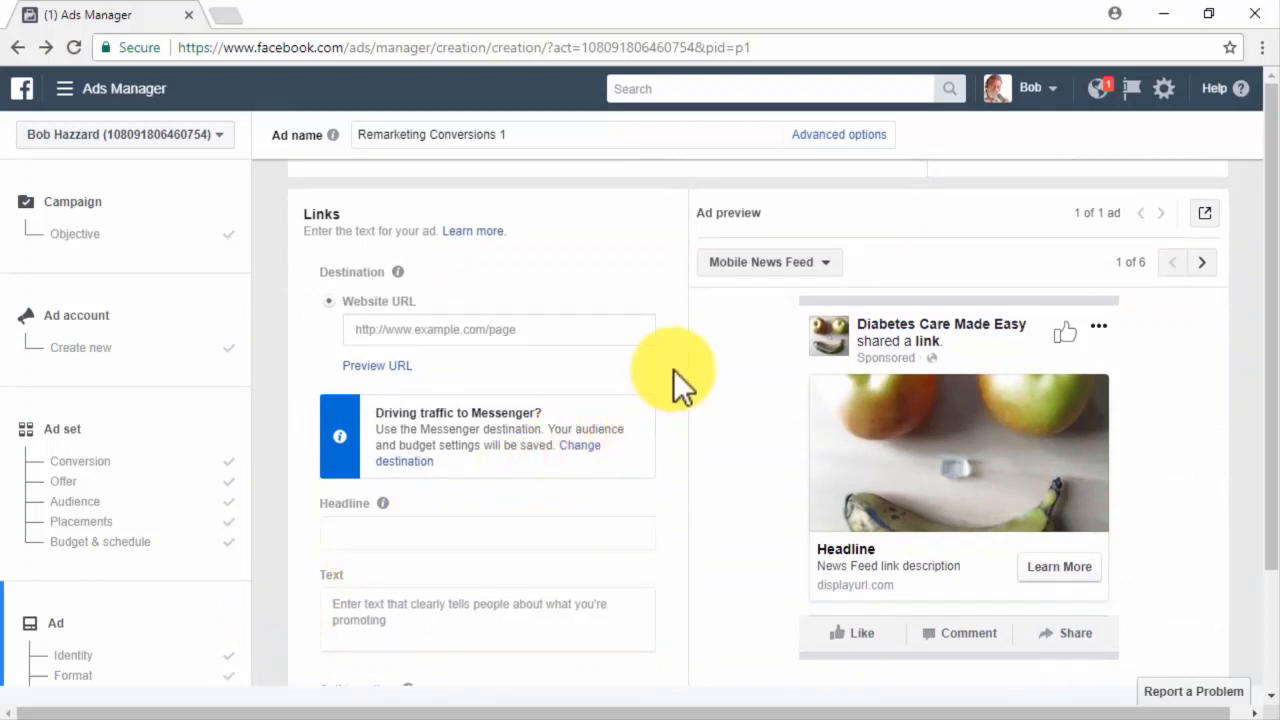
Set the ad's website URL to diabetescaremadeeasy.com using the suggested address.
left_click(420, 334)
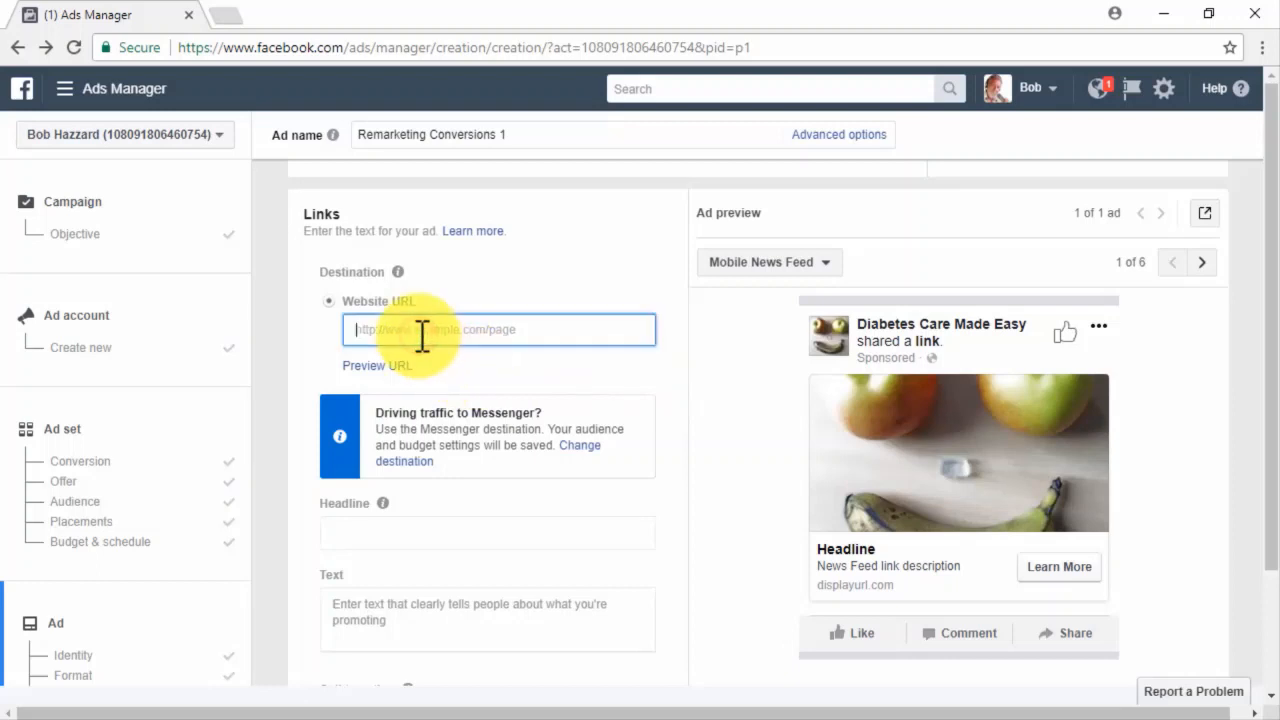
type("dibetescaremadeeasy.com")
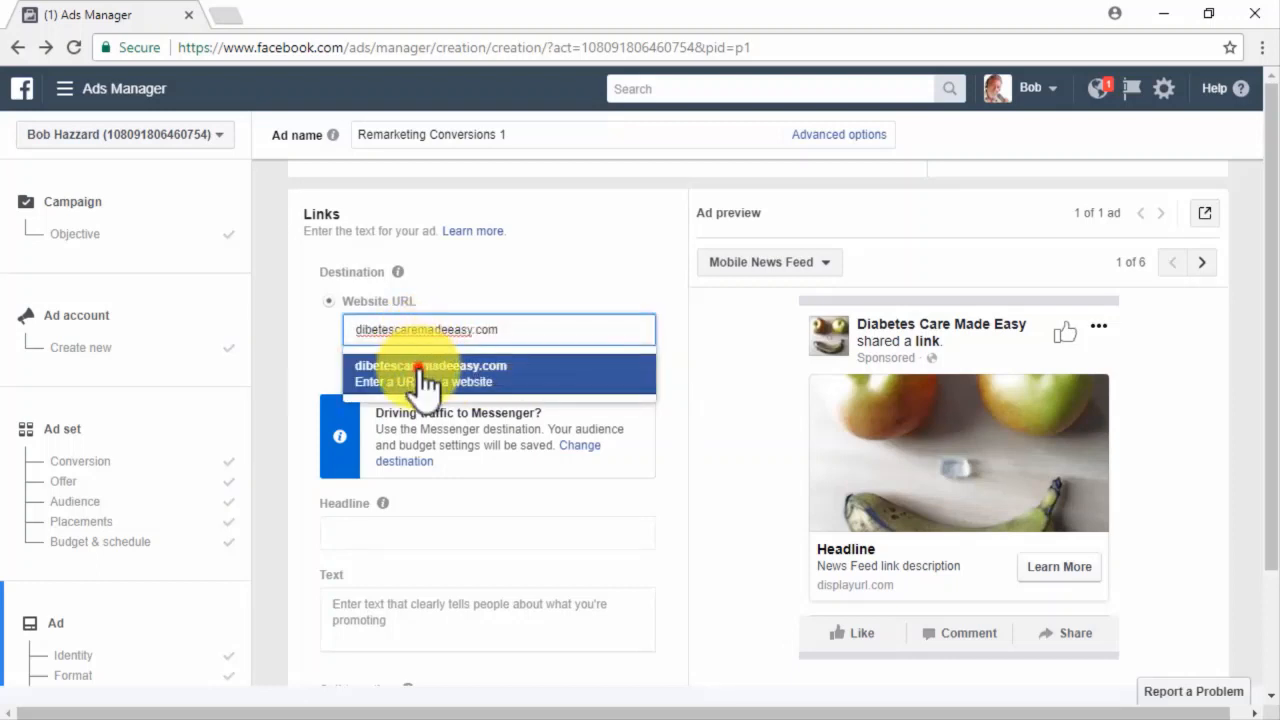
left_click(420, 370)
scroll(670, 376, "down", 2)
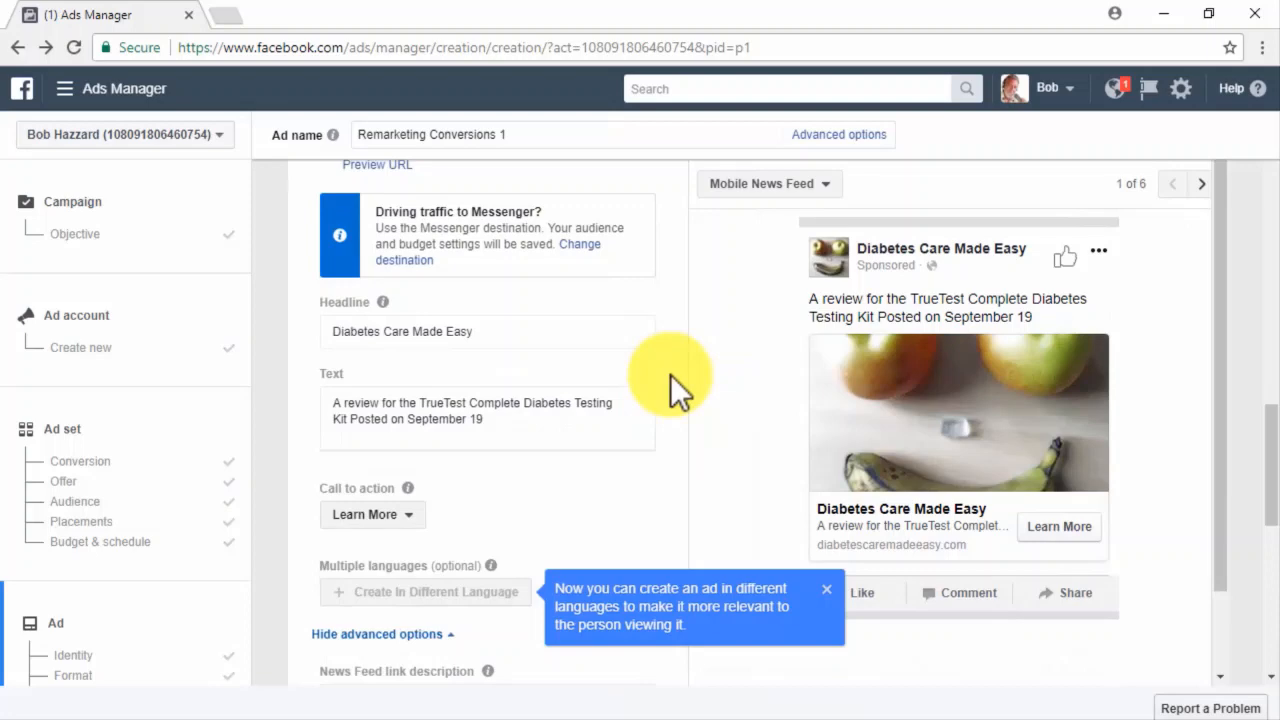
Replace the ad's primary text with 'Getting healthy is easier than you think. Come in and read on!'.
left_click(533, 334)
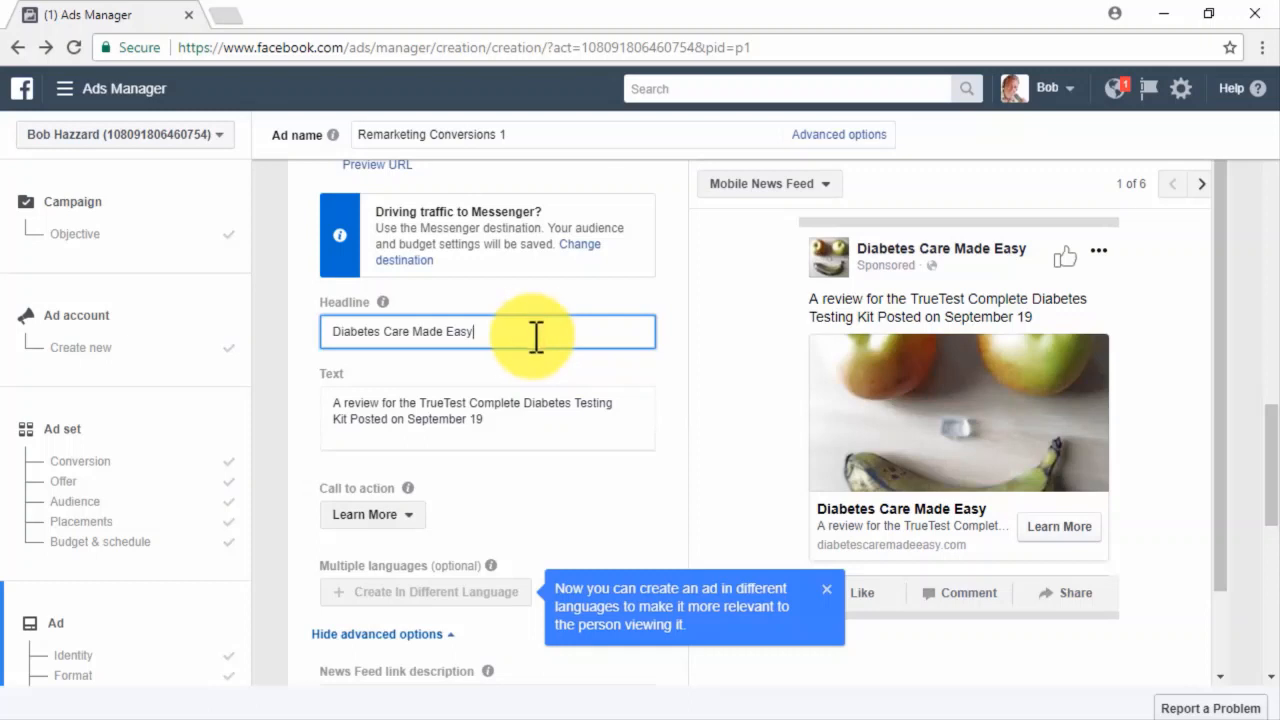
left_click(548, 425)
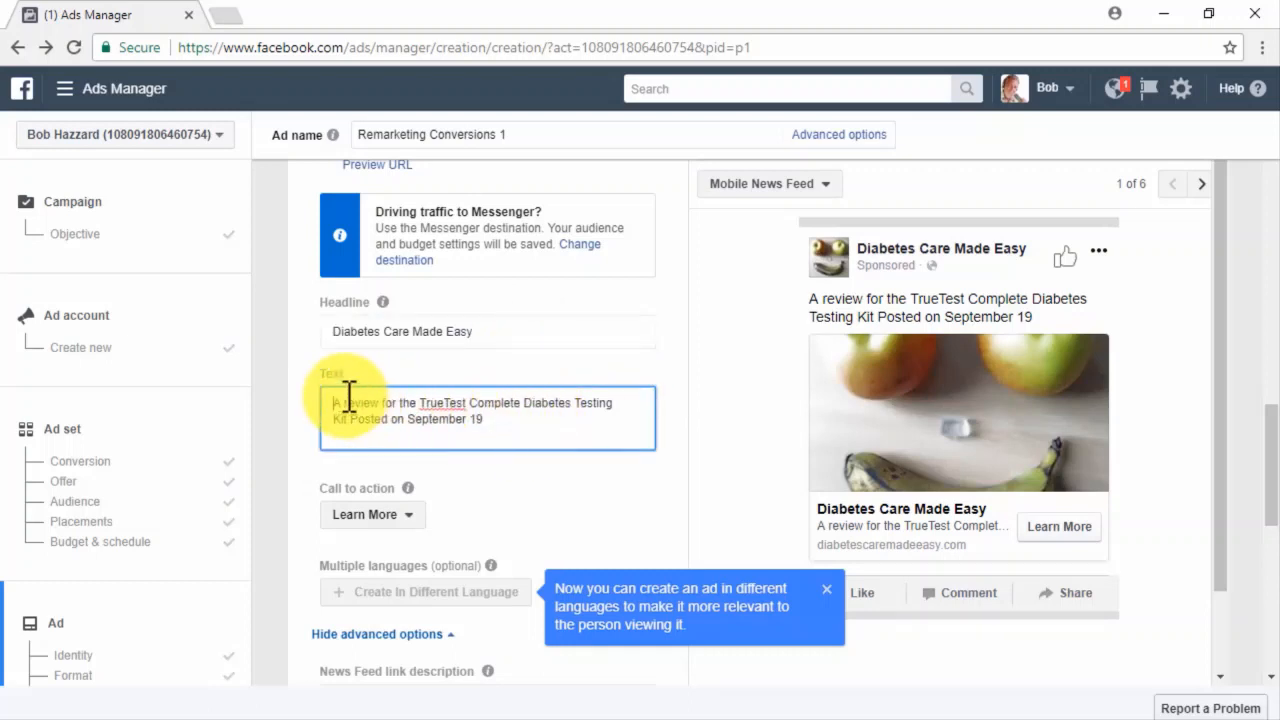
left_click_drag(340, 402, 493, 418)
type("Getting healthy is easier than you think. Come in and read on!")
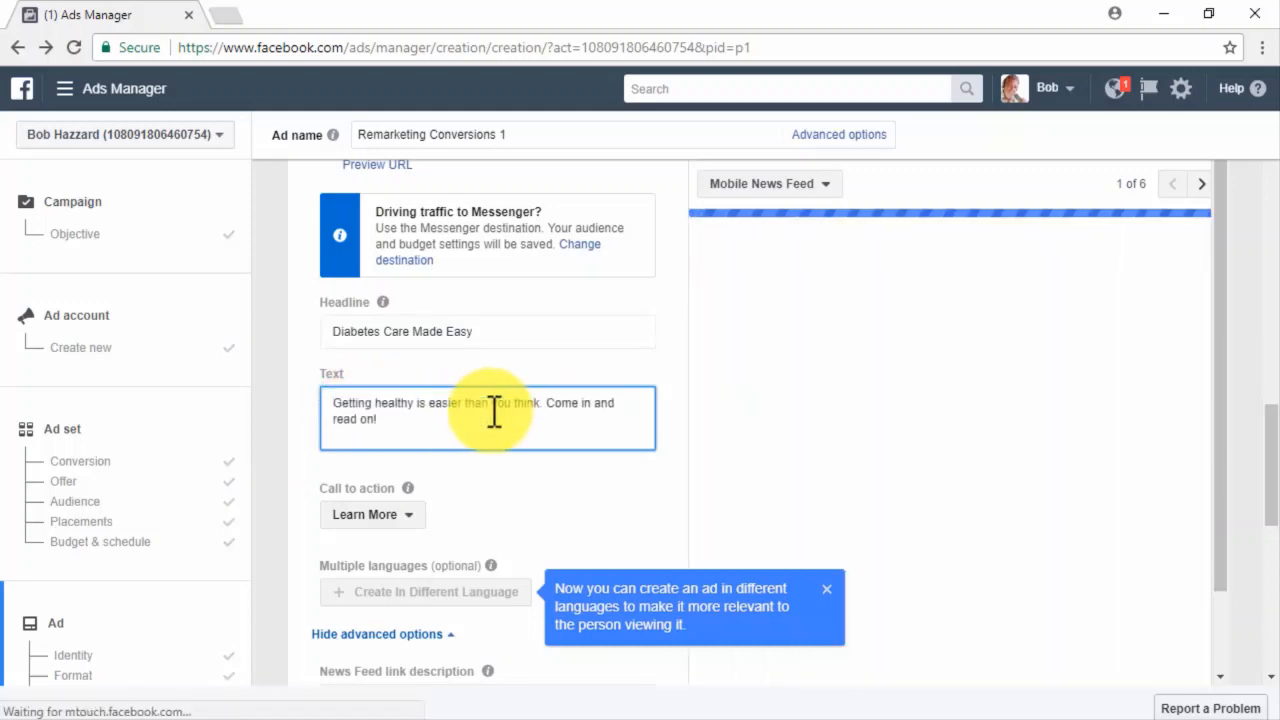
scroll(513, 457, "down", 2)
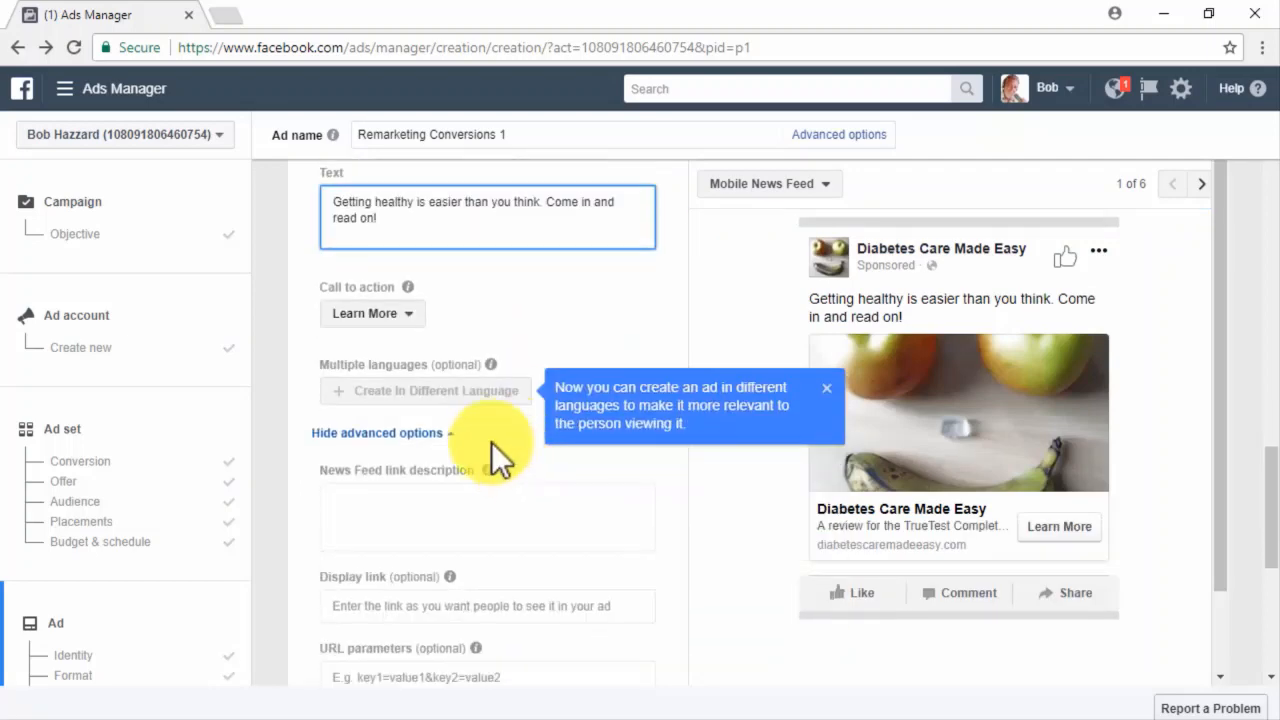
Set Call to action to No button and the link description to 'Diabetes Care, Made Easier'.
left_click(405, 314)
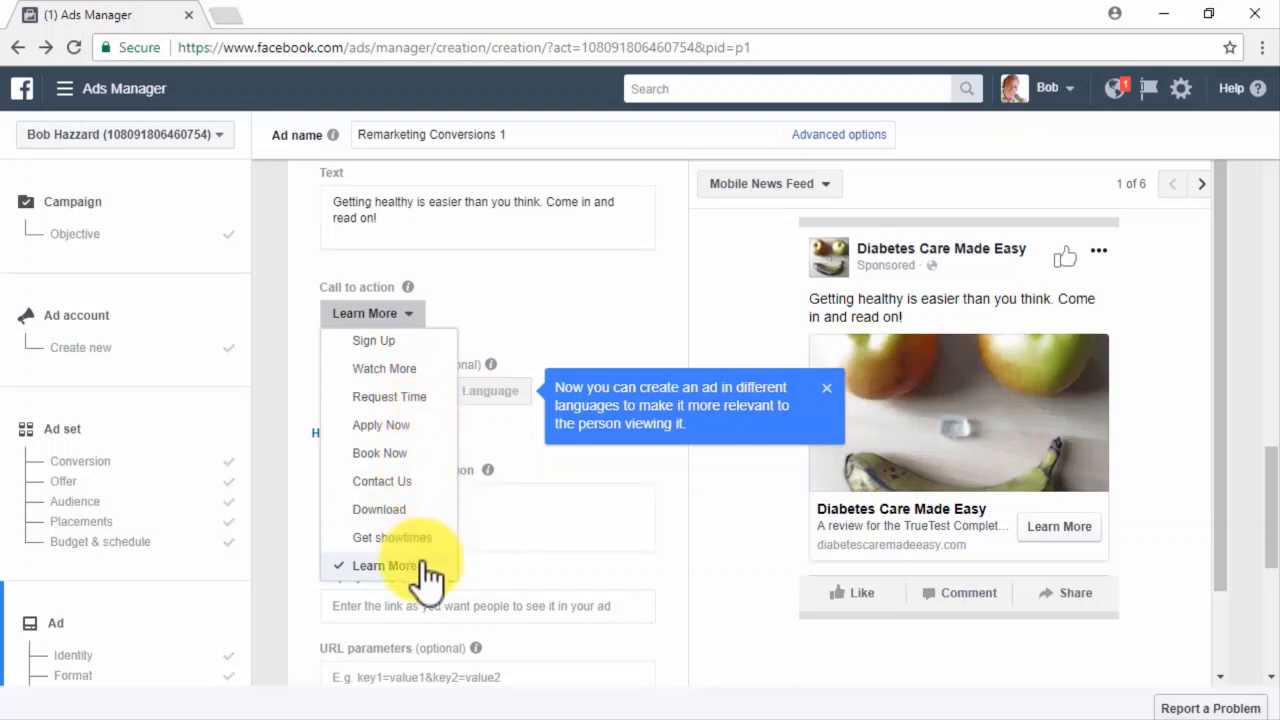
scroll(425, 575, "up", 3)
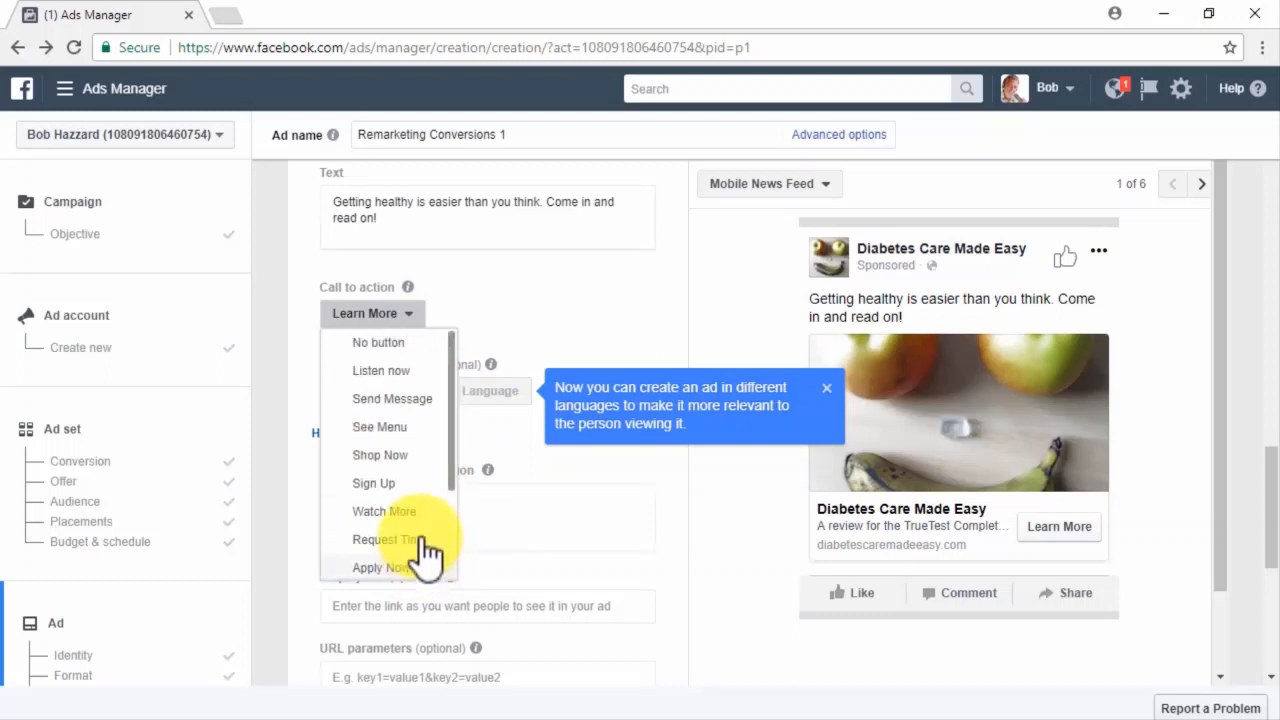
left_click(400, 345)
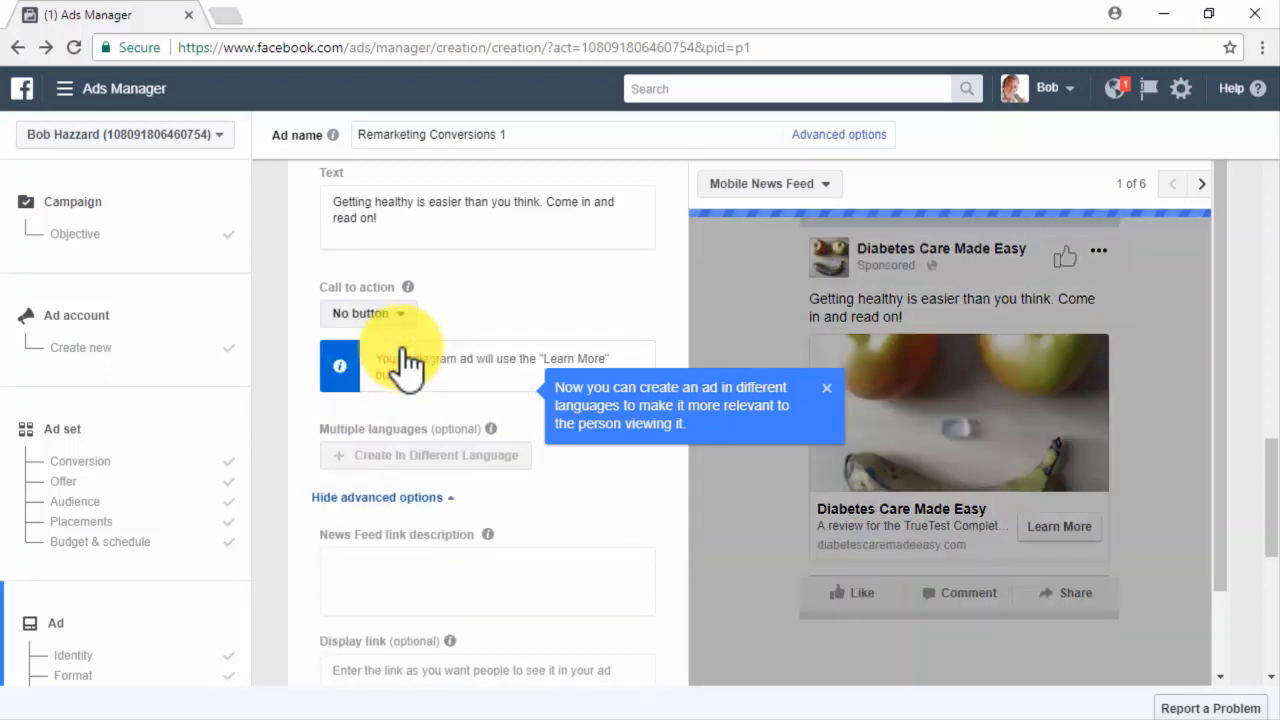
left_click(541, 581)
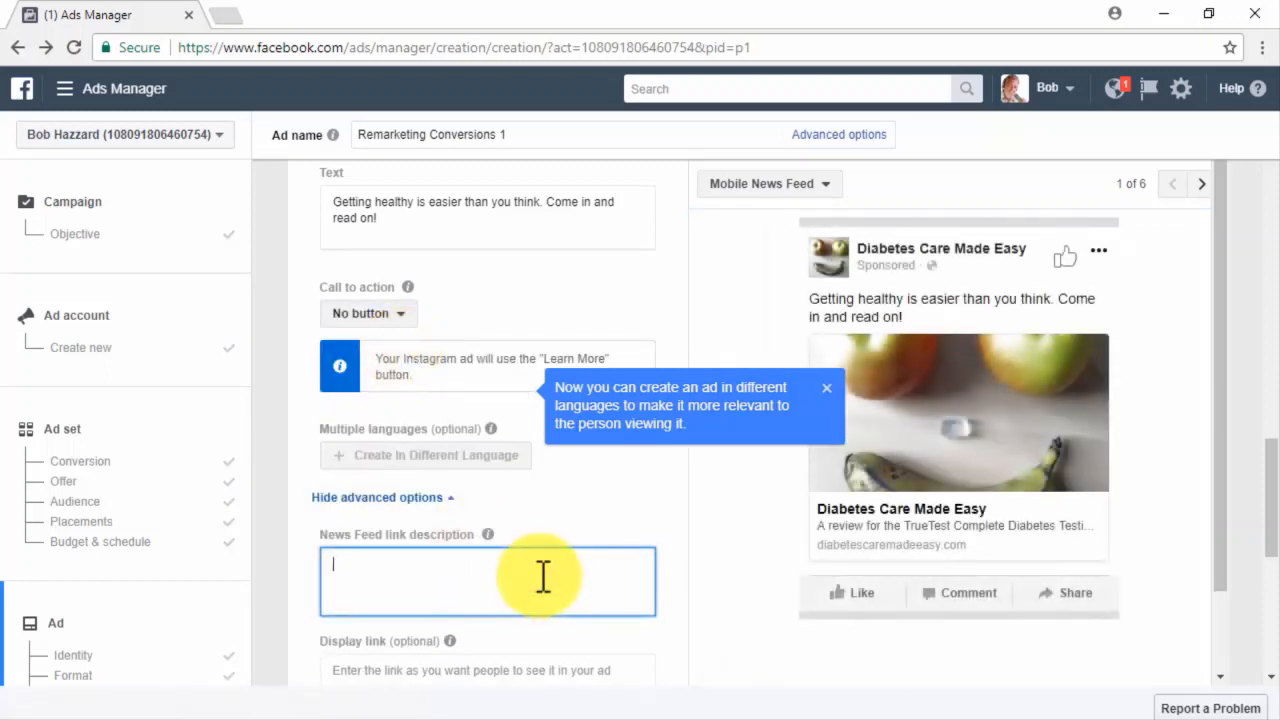
type("Diabetes Care, Made Easier")
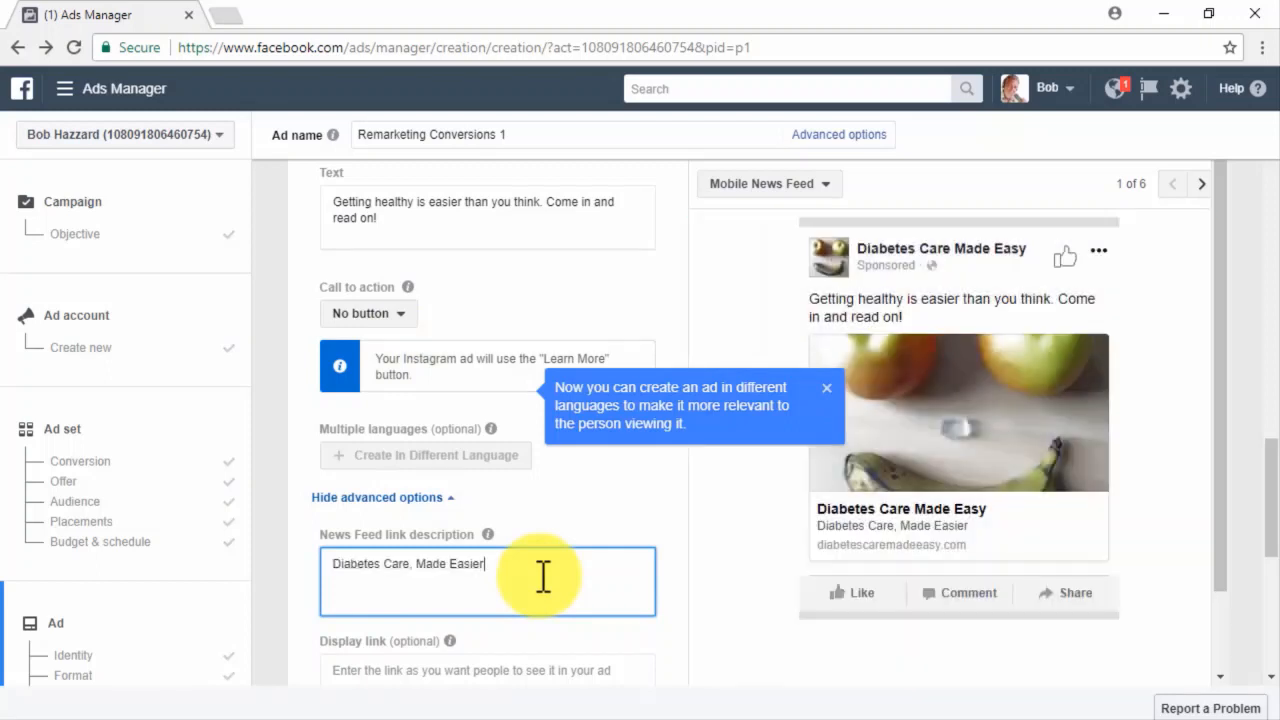
left_click(828, 390)
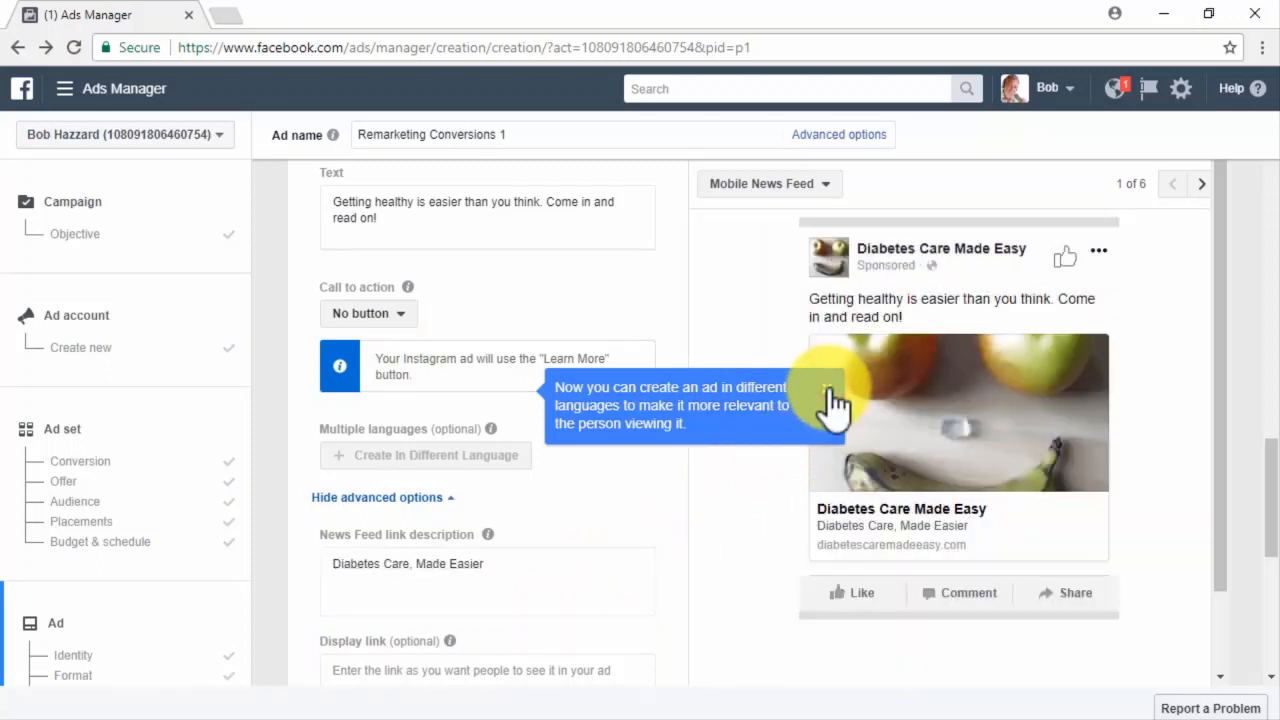
Preview the ad in the Desktop News Feed placement.
left_click(814, 186)
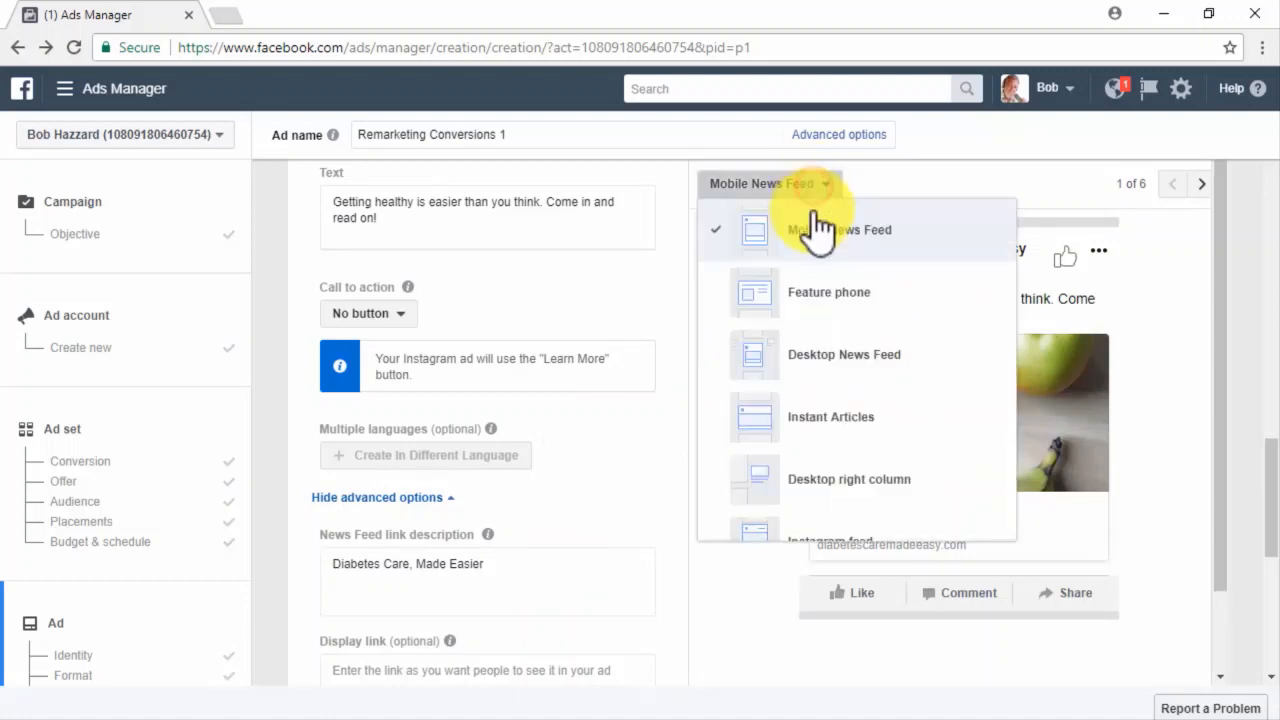
left_click(786, 346)
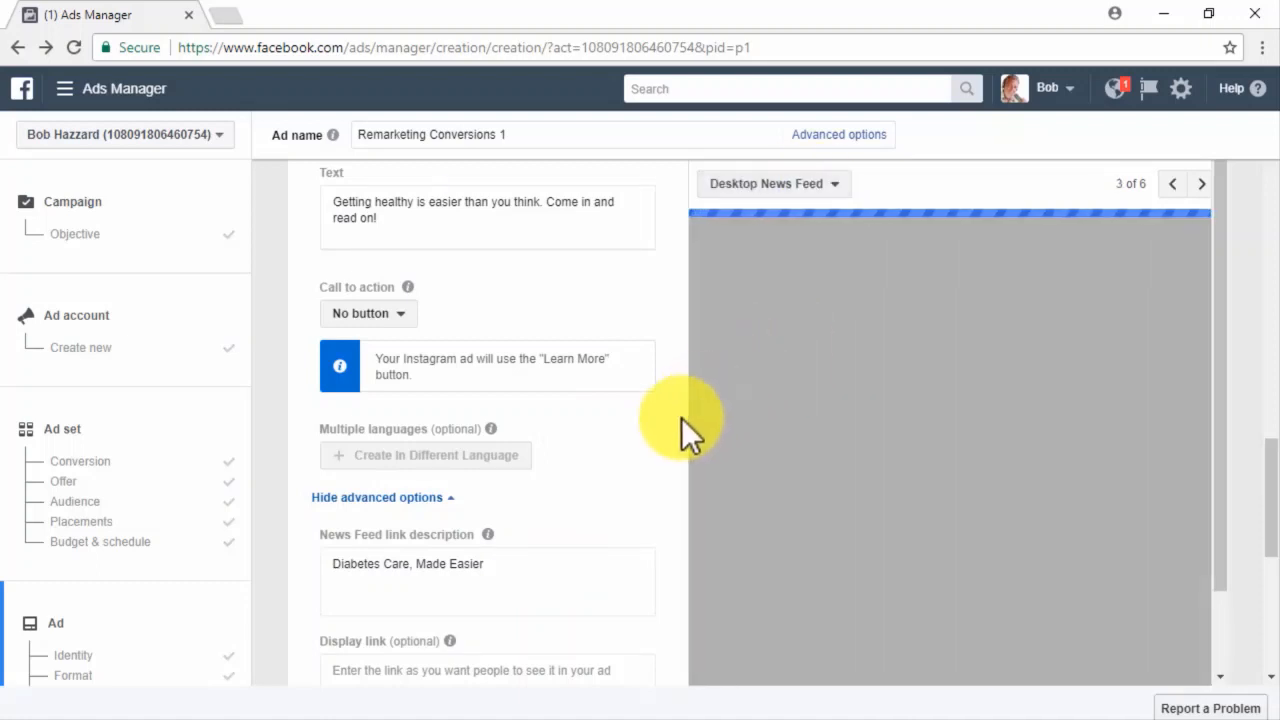
scroll(681, 418, "down", 2)
scroll(695, 430, "down", 3)
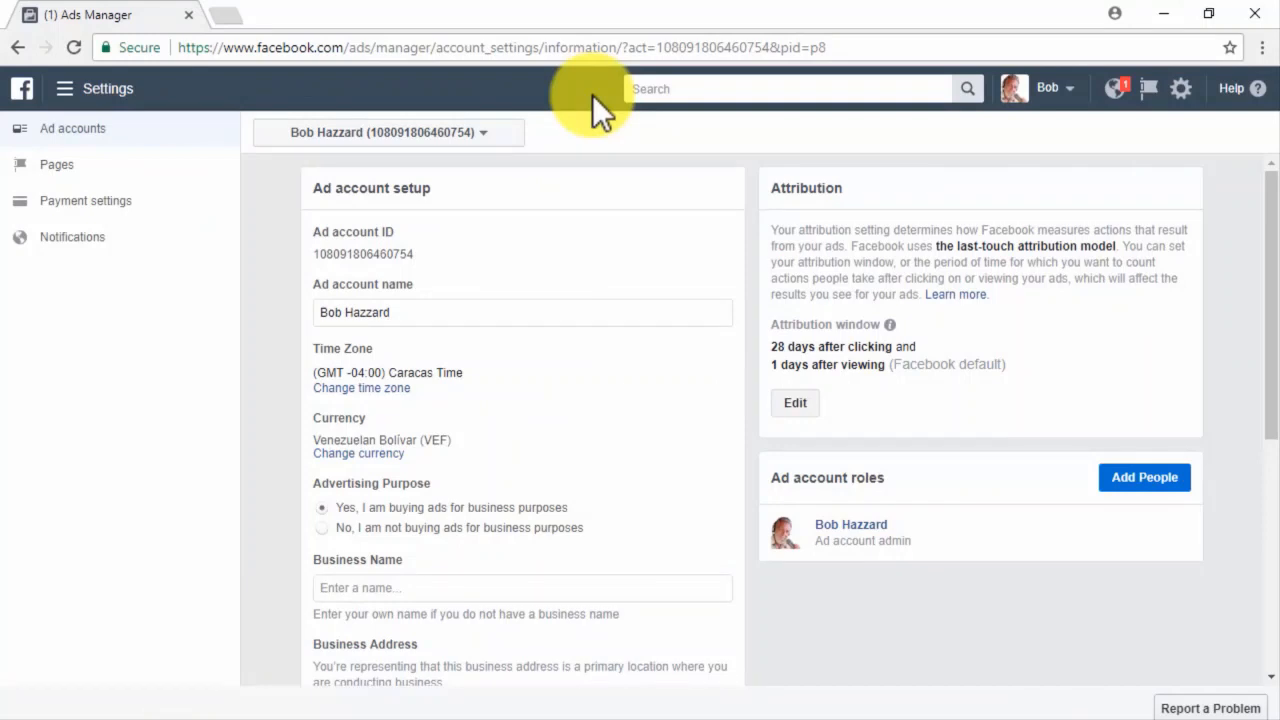
Go to Assets > Audiences from the main menu and begin creating a new audience.
left_click(62, 90)
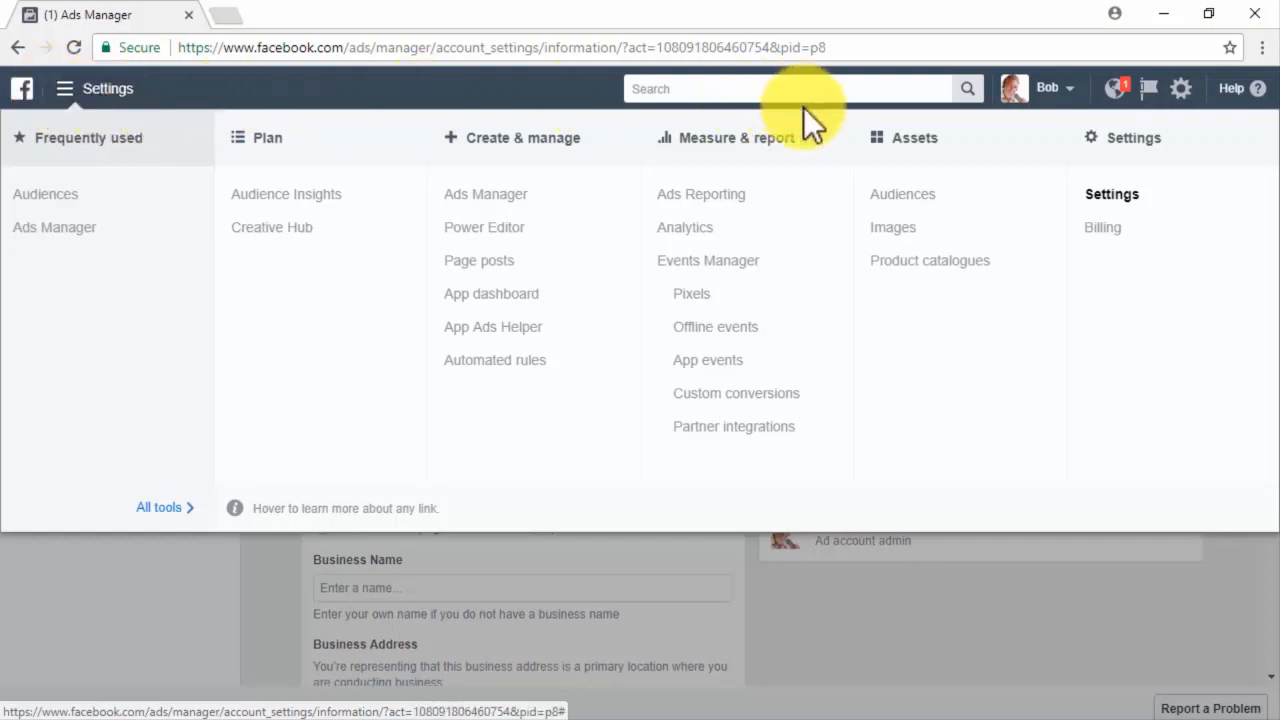
left_click(903, 196)
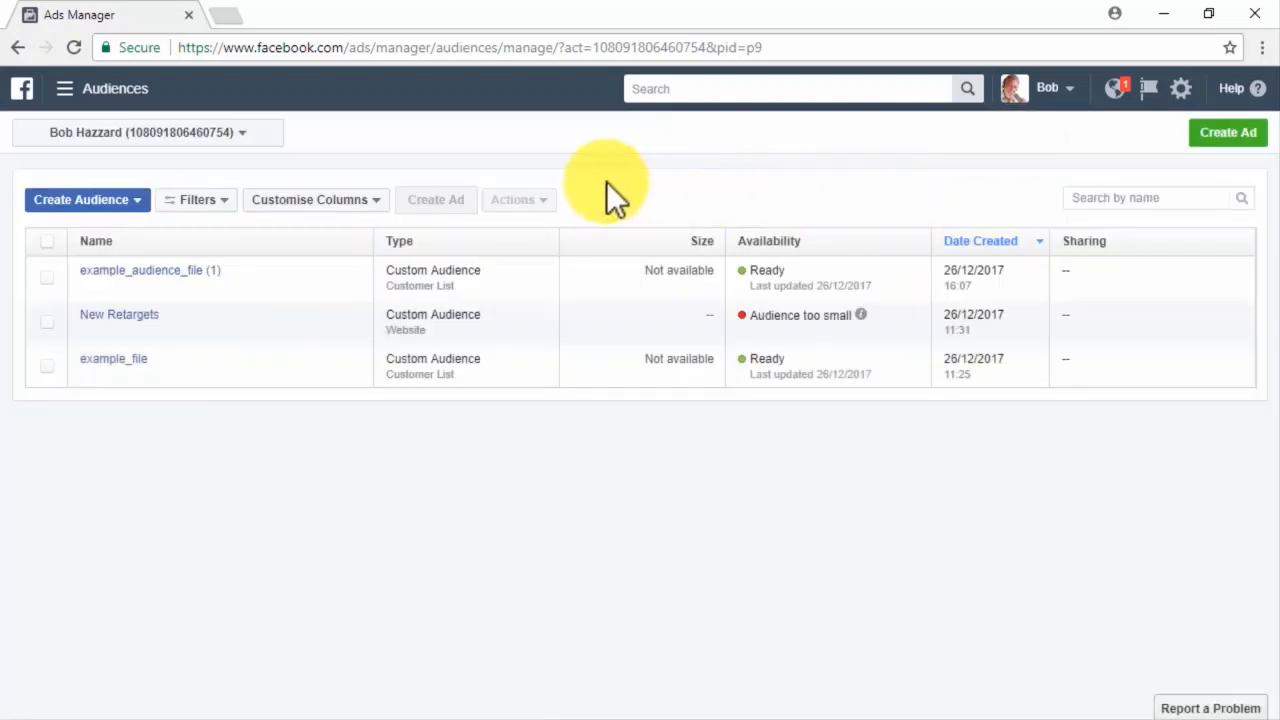
left_click(140, 205)
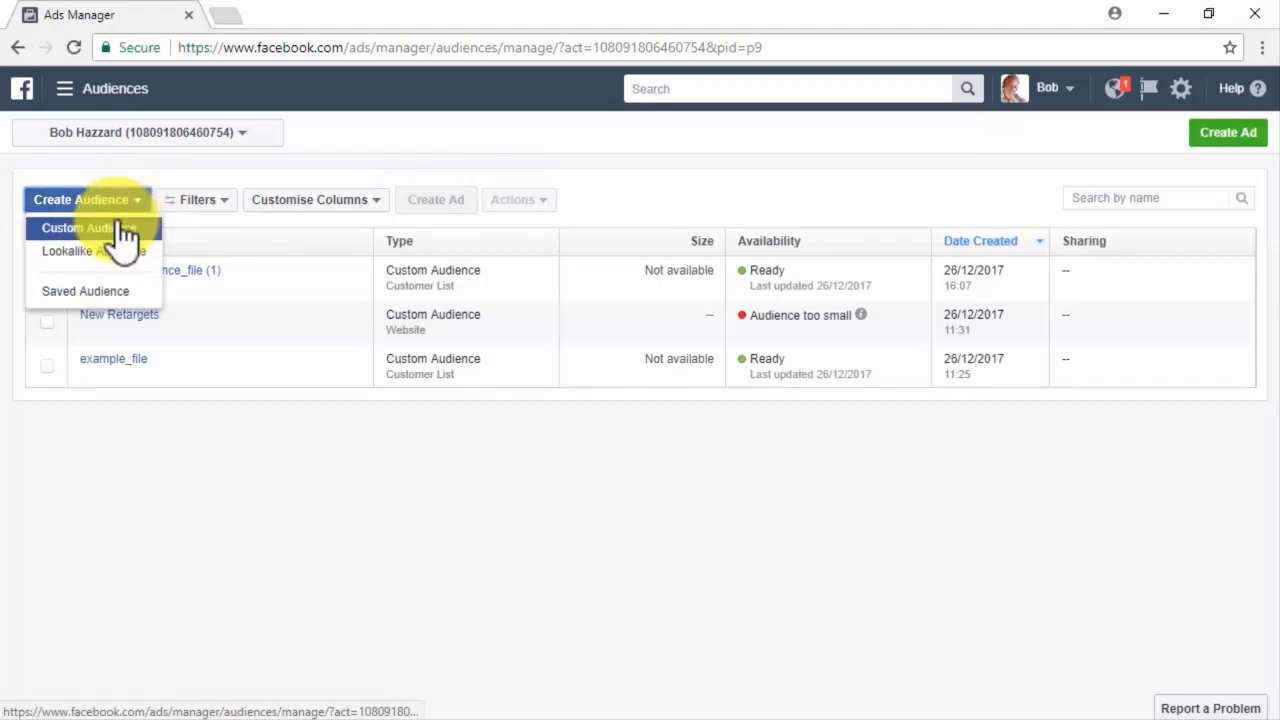
Start a Custom Audience from your own customer file and download the CSV data template.
left_click(122, 230)
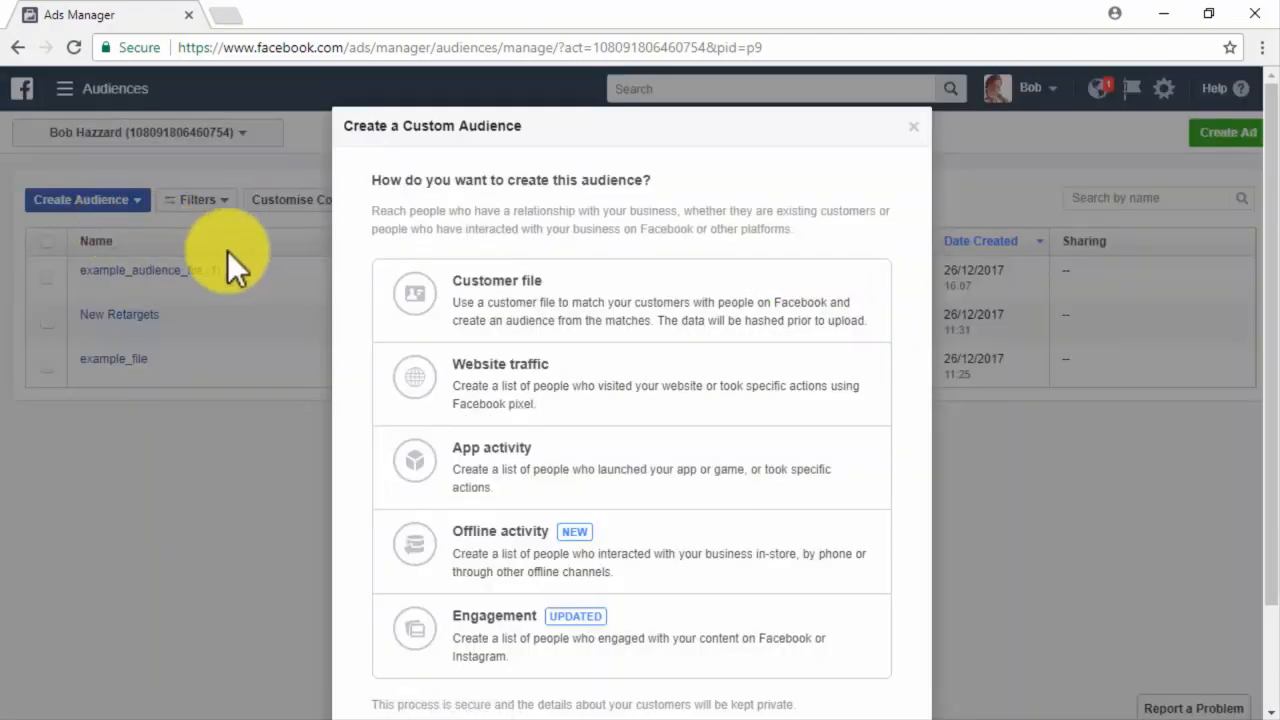
left_click(811, 294)
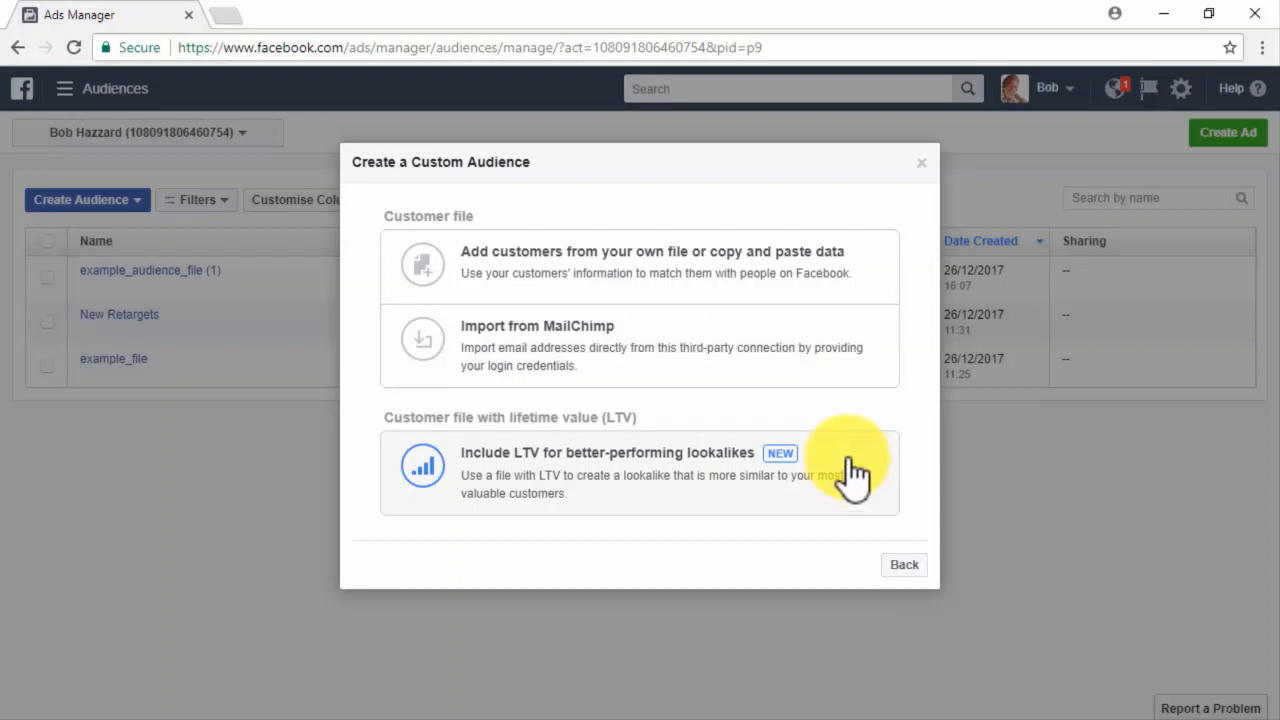
left_click(852, 268)
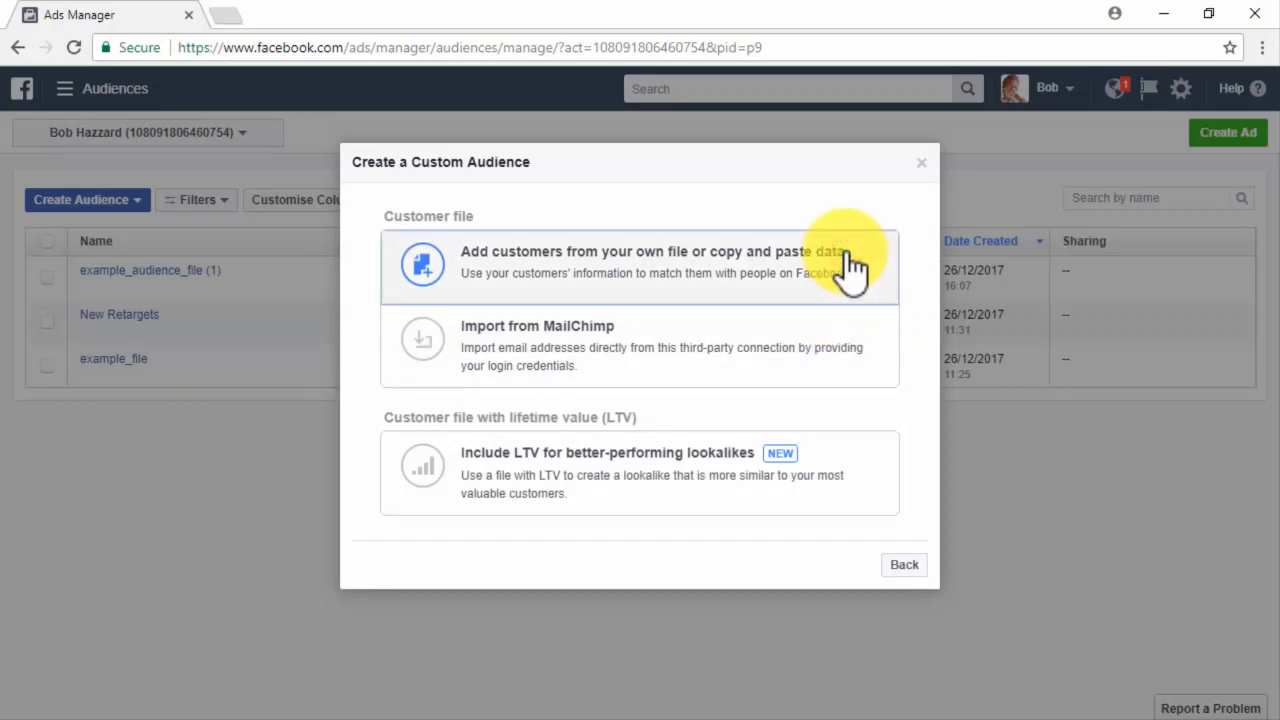
left_click(847, 258)
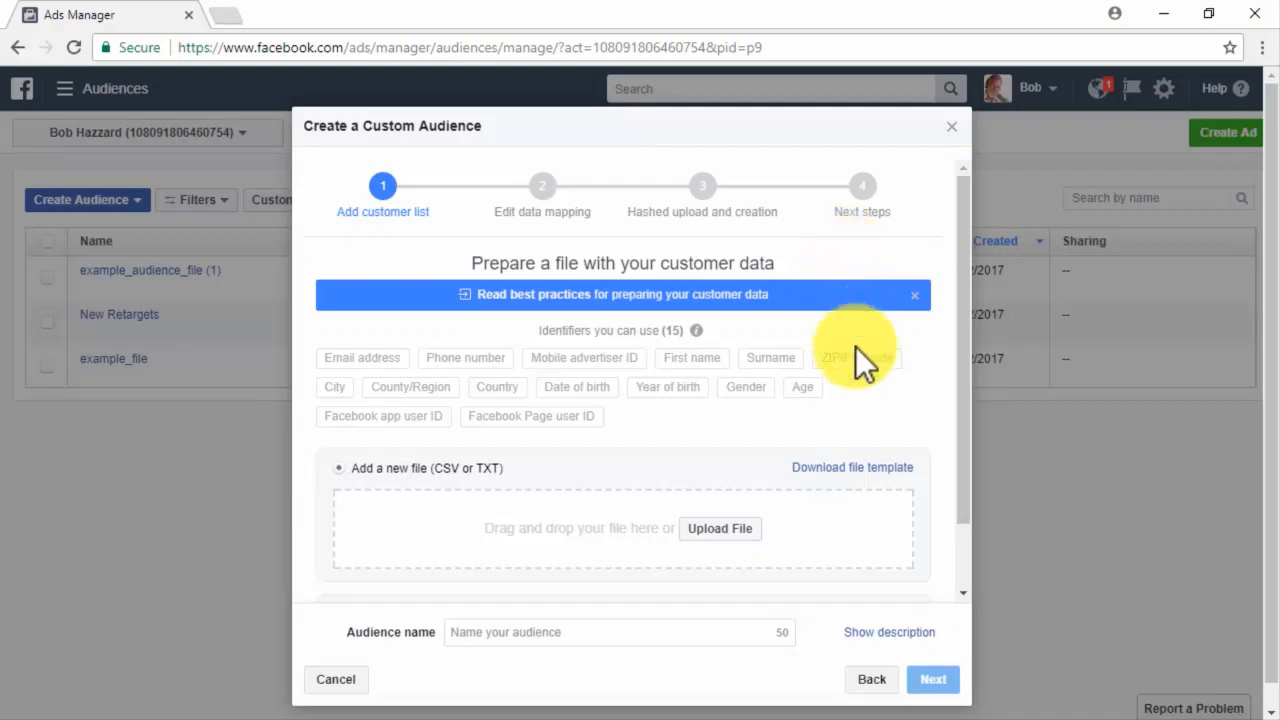
left_click(885, 467)
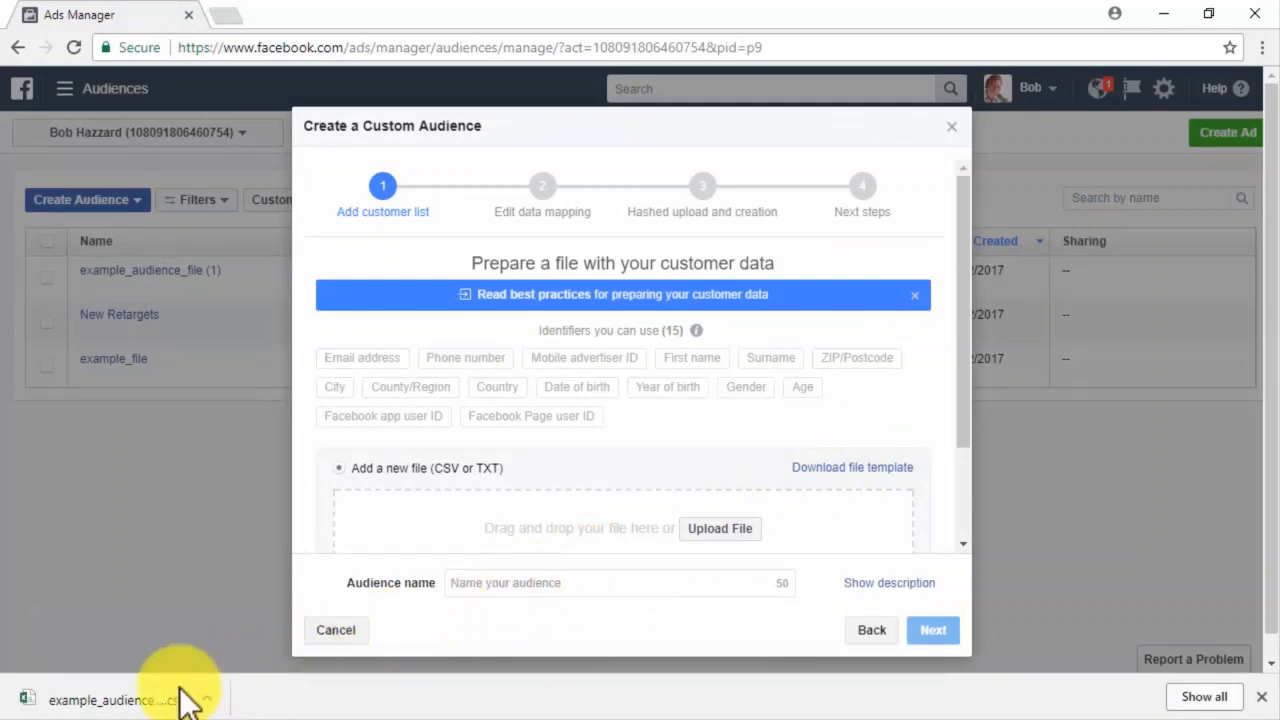
Open the downloaded template in Excel and clear all the sample customer rows.
left_click(127, 697)
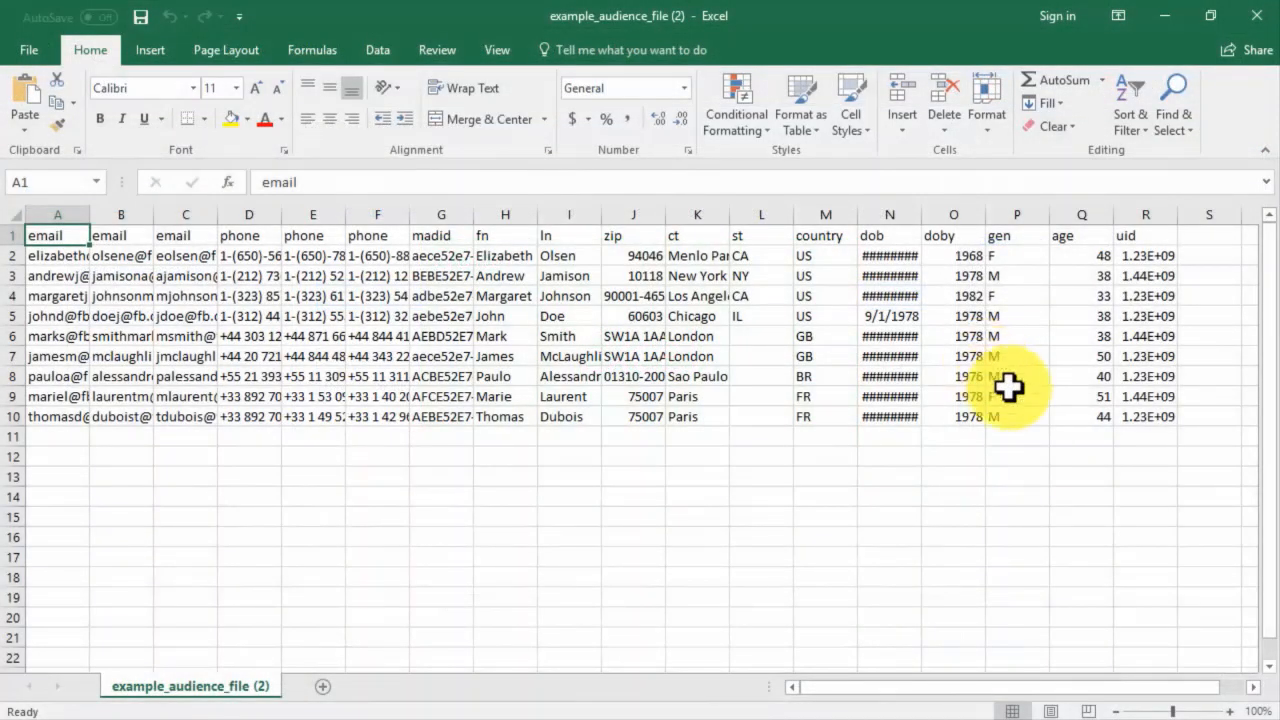
left_click_drag(1134, 418, 1103, 414)
left_click_drag(940, 416, 86, 274)
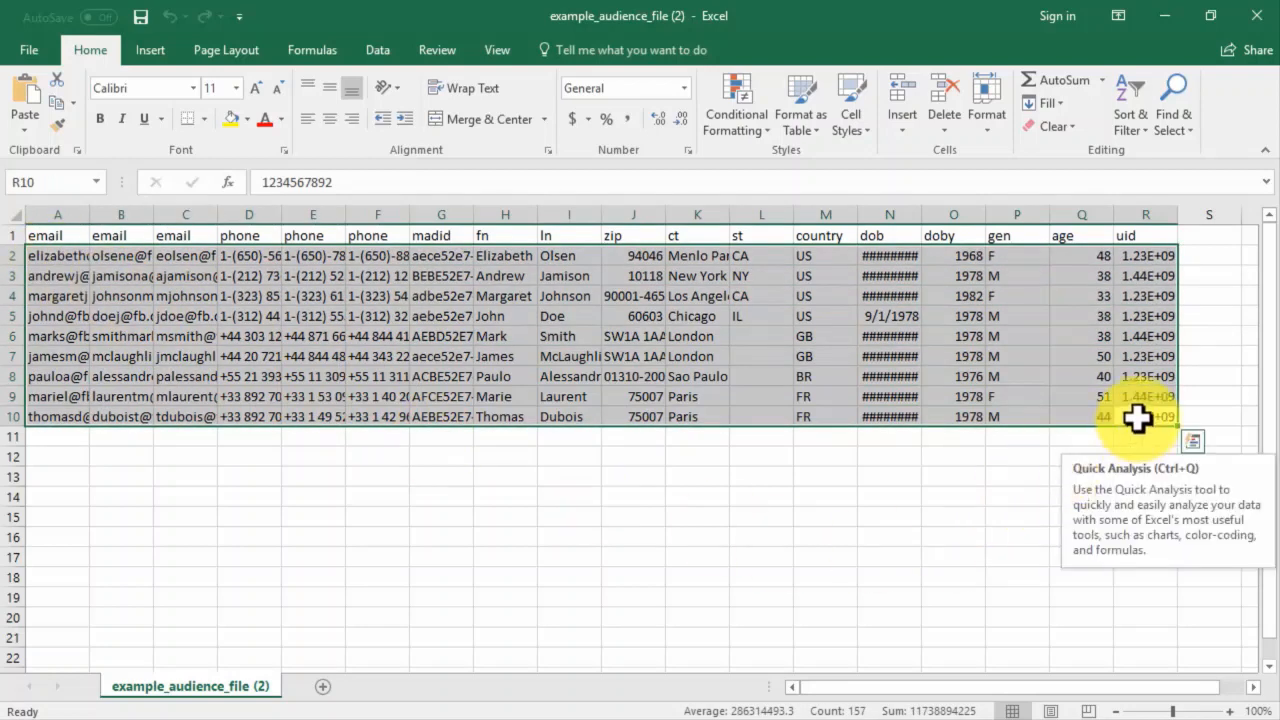
left_click(1052, 125)
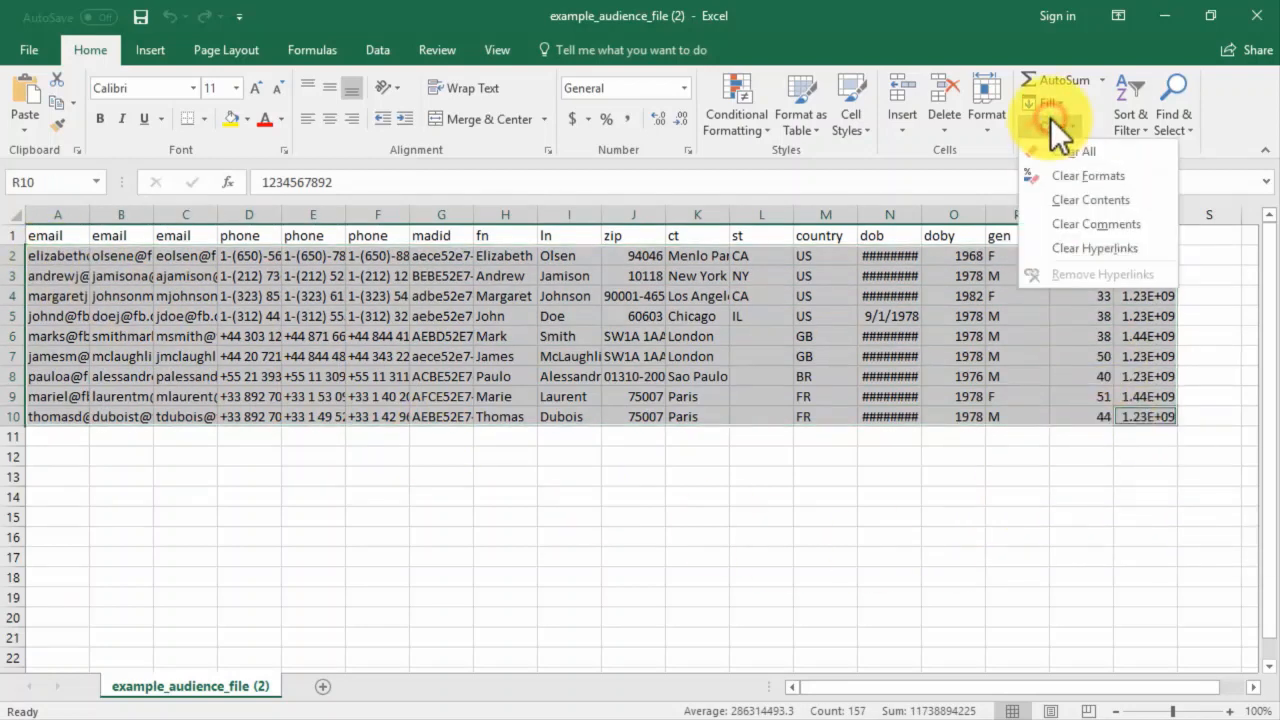
left_click(1051, 172)
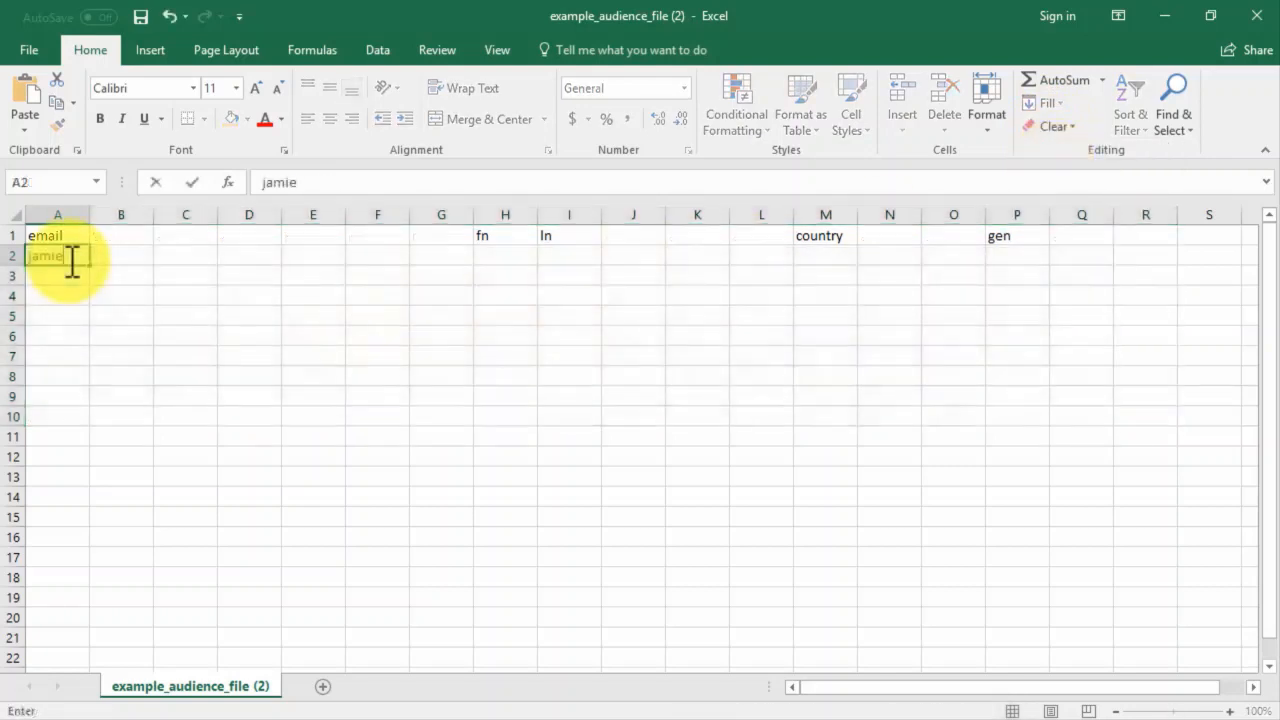
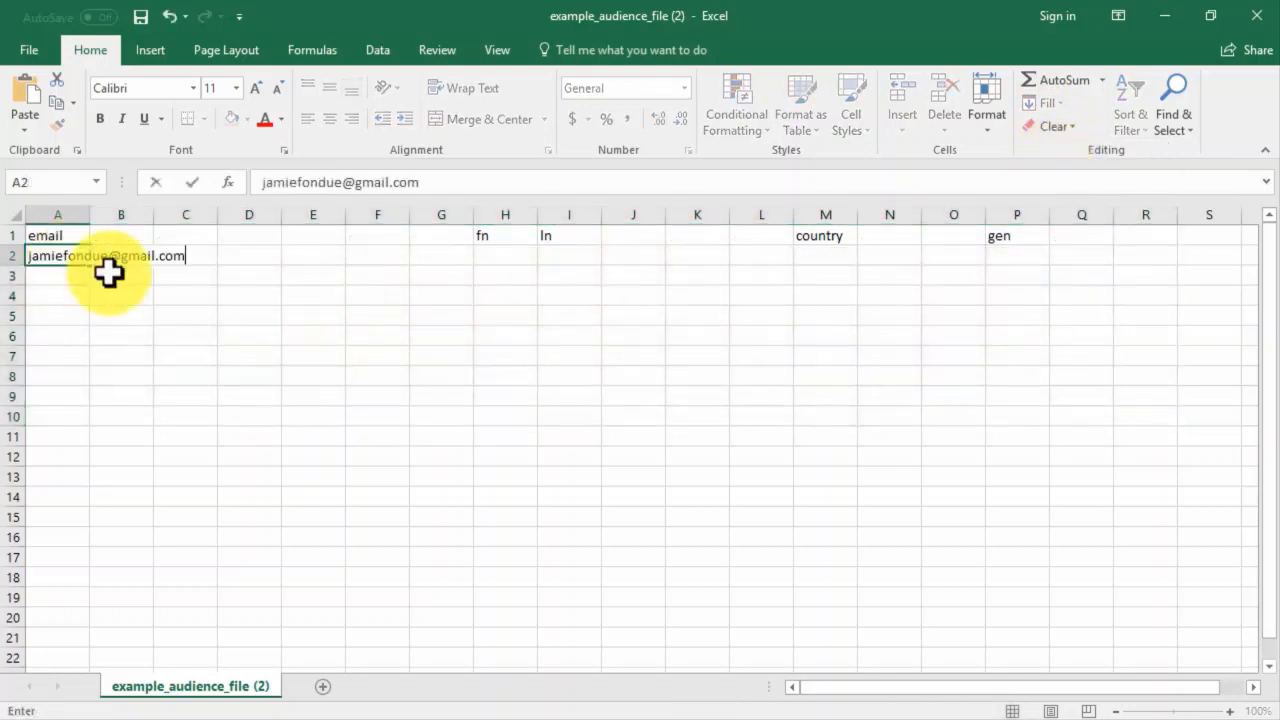
Enter one customer's e-mail, first and last name, country United States and gender M.
left_click(503, 255)
left_click(559, 257)
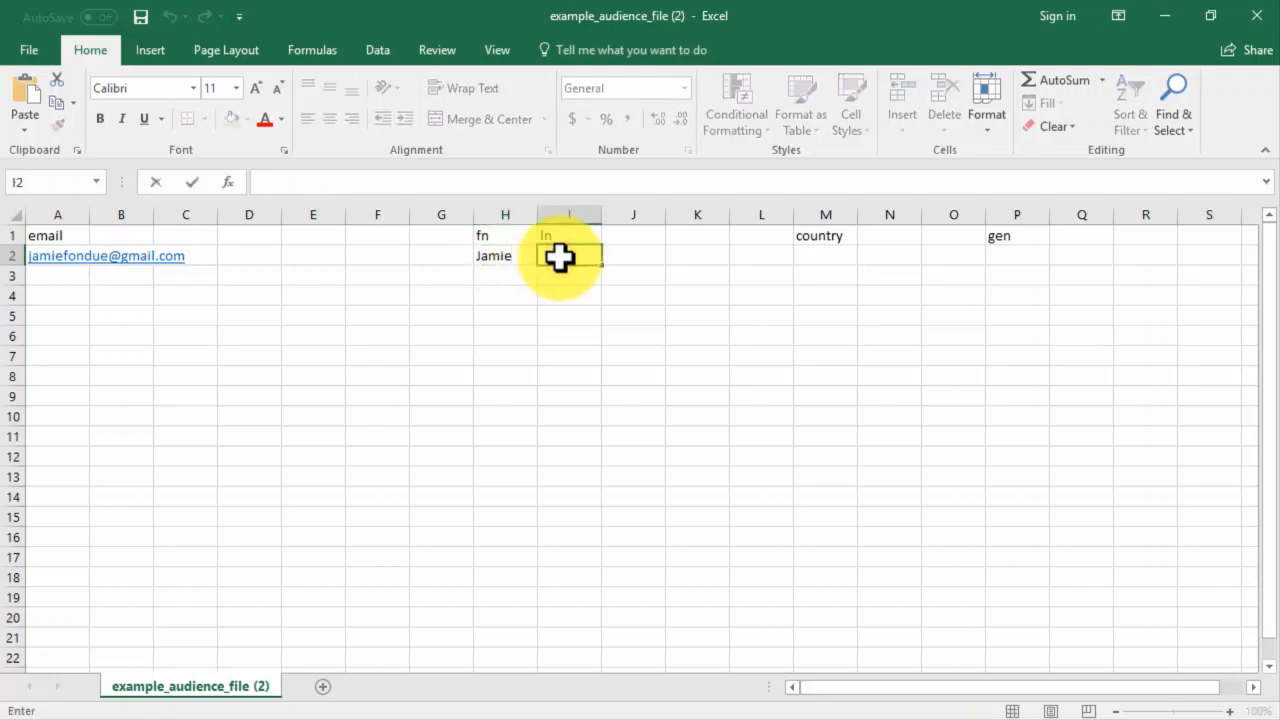
left_click(817, 257)
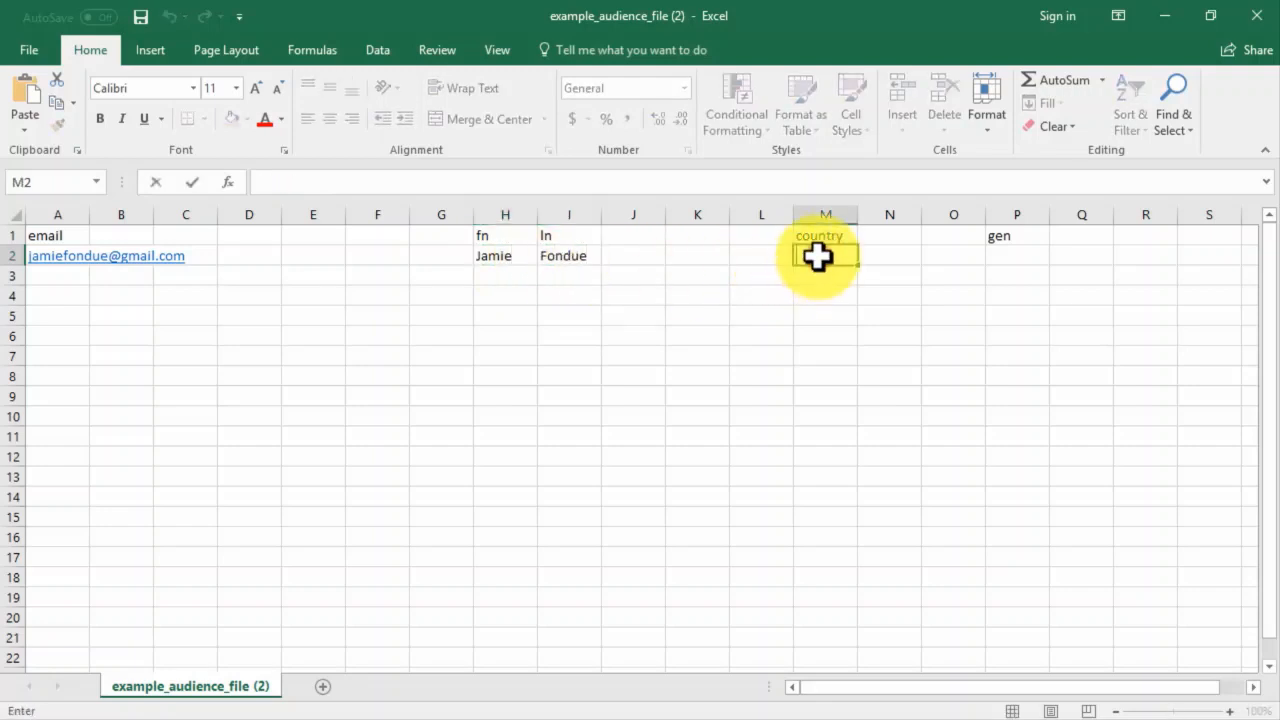
type("United States")
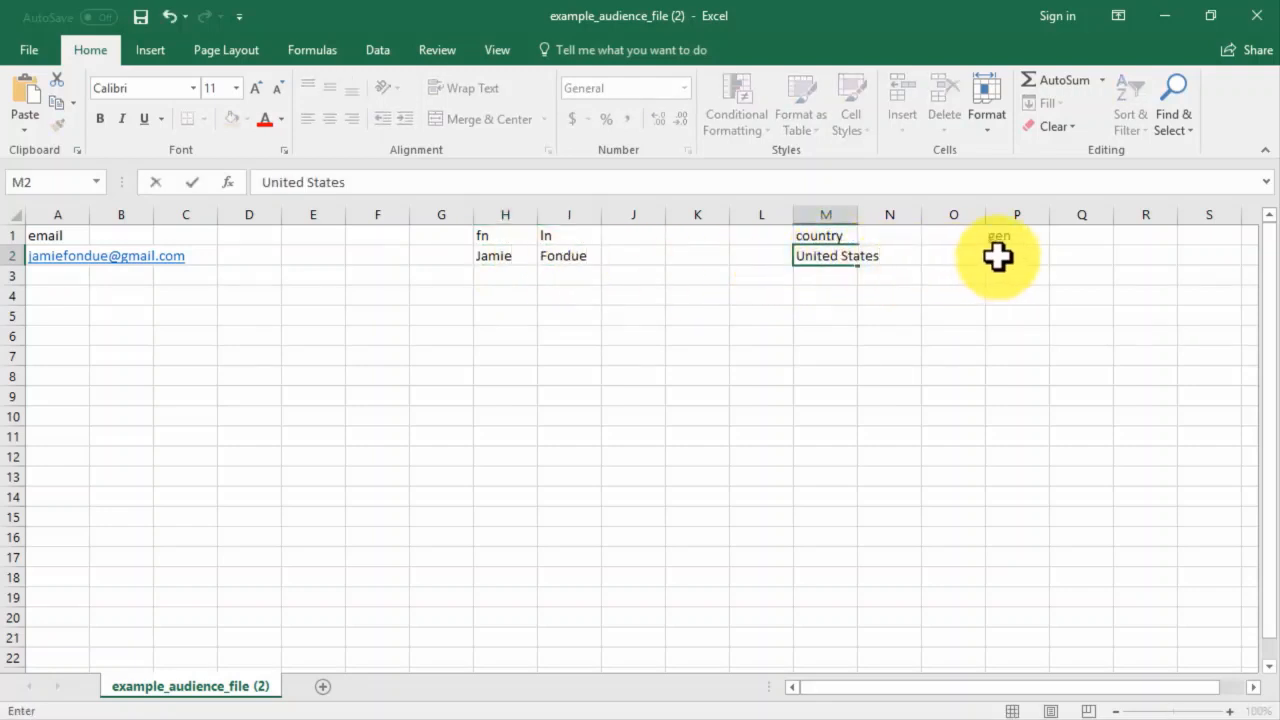
left_click(997, 257)
type("M")
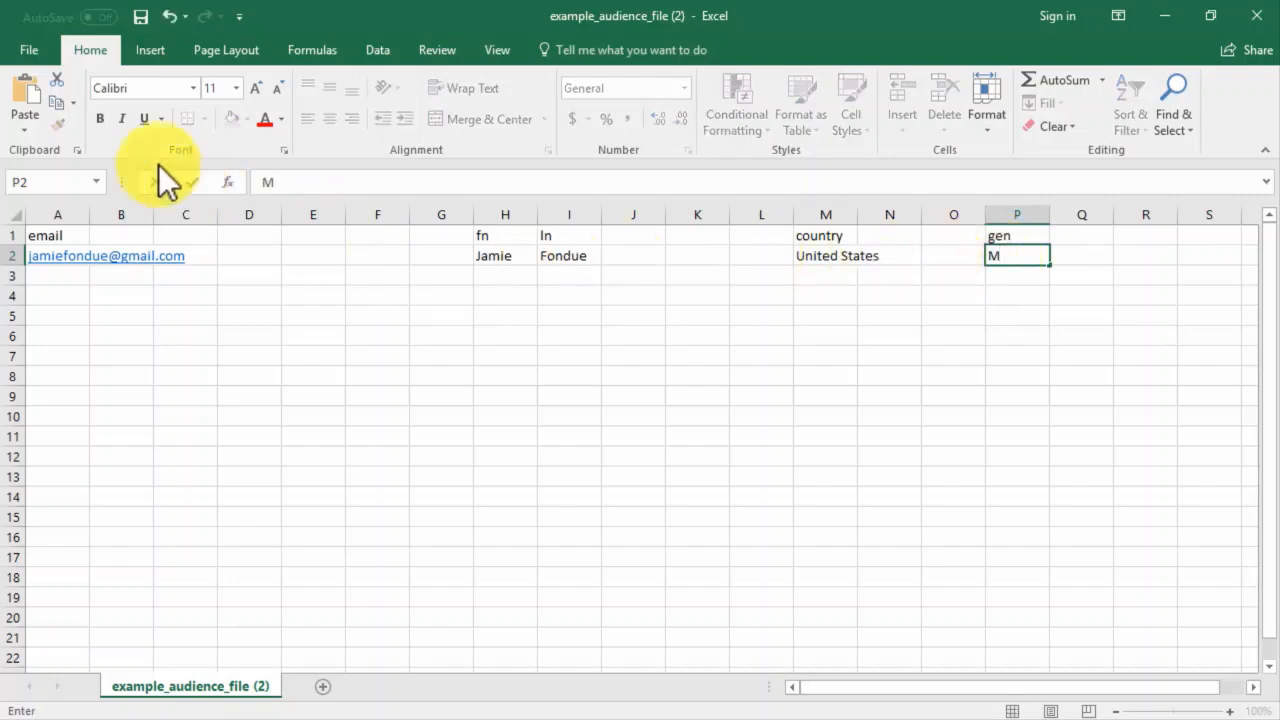
Save the sheet as CSV 'customer file audience' and close Excel.
left_click(20, 47)
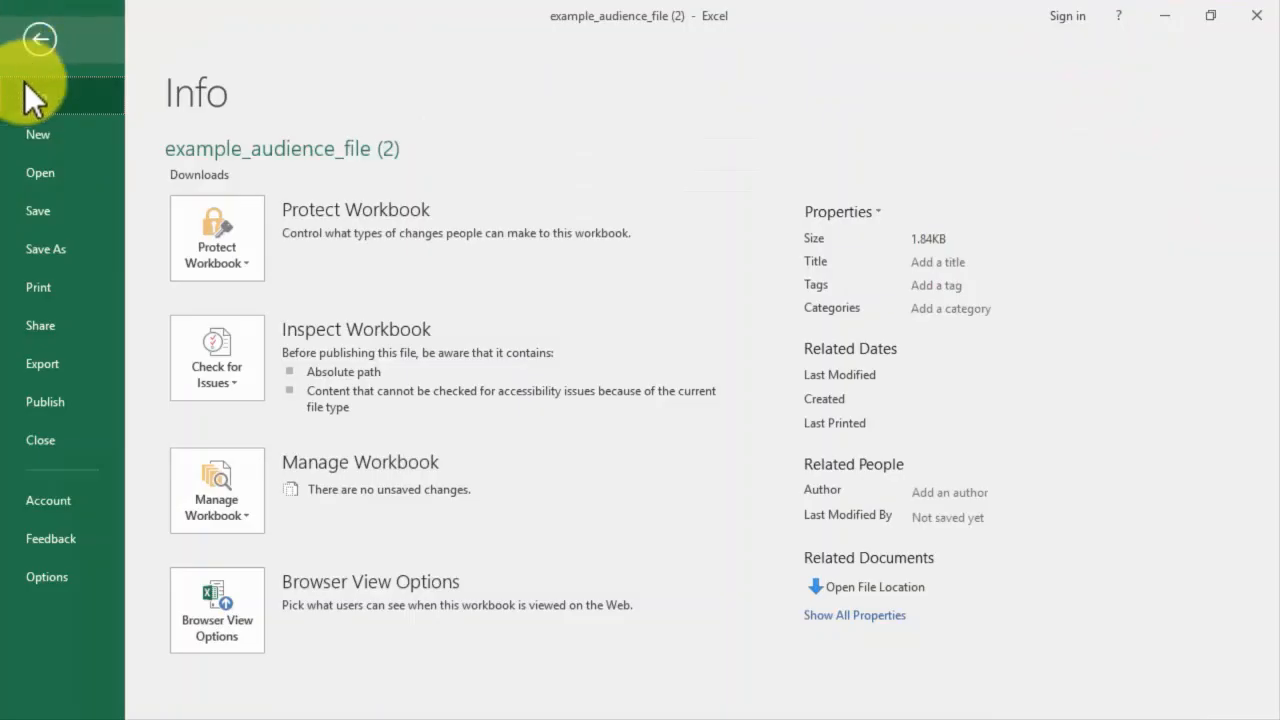
left_click(68, 240)
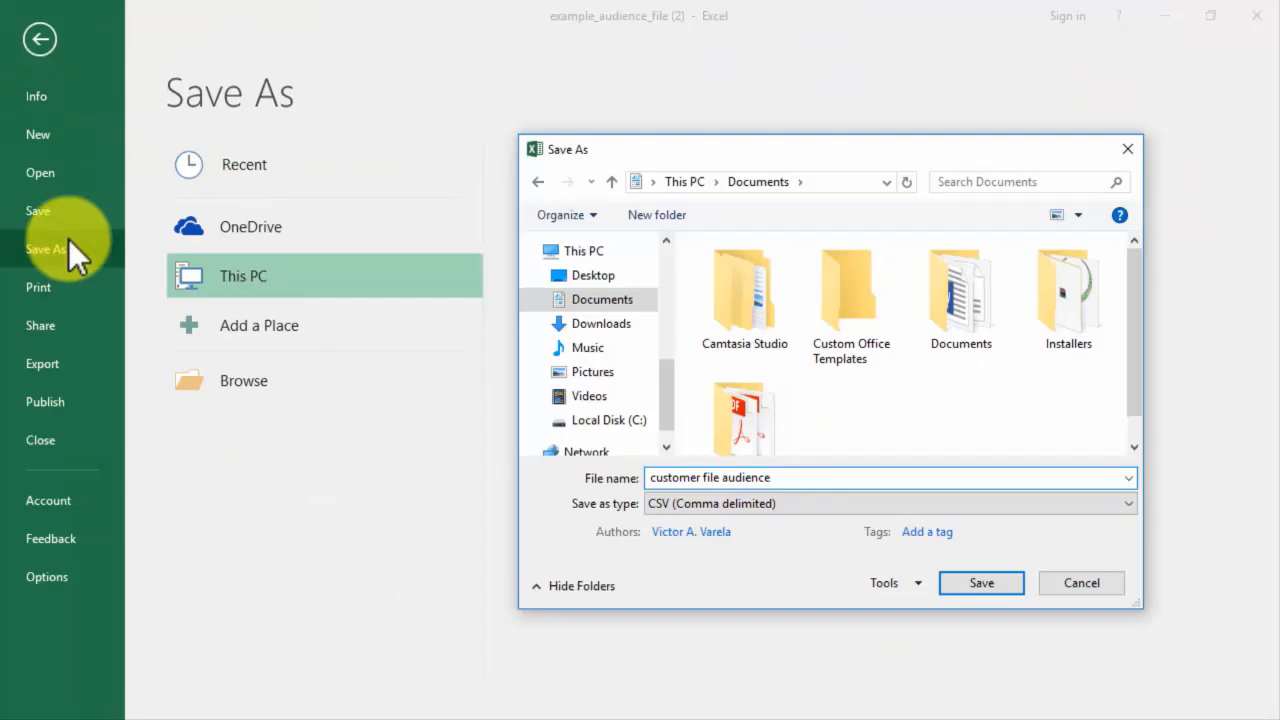
key("Return")
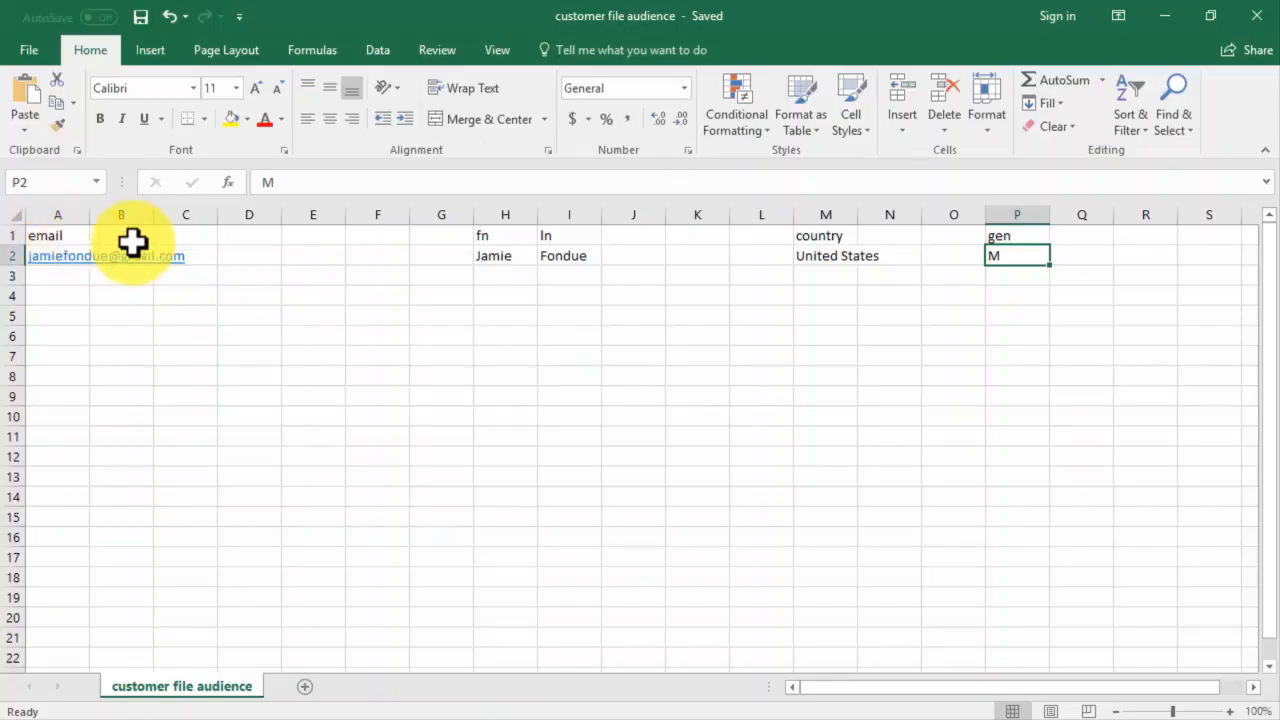
left_click(1245, 20)
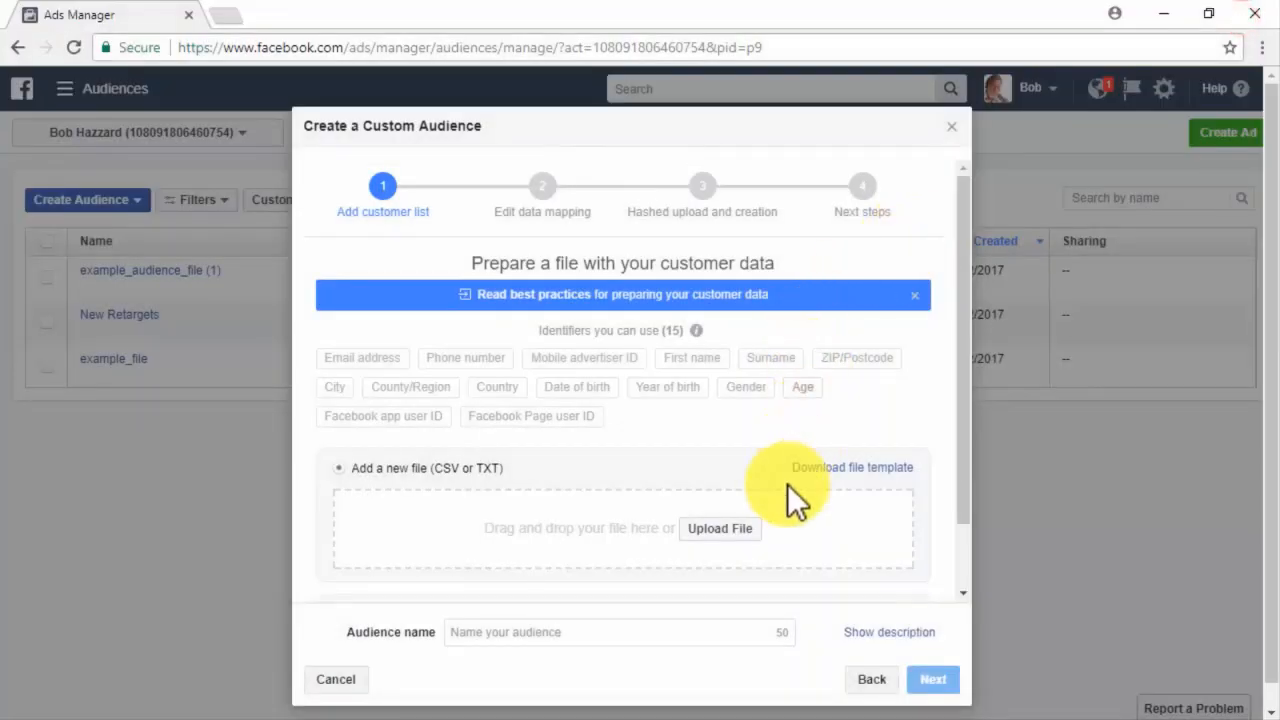
Upload the 'customer file audience' CSV, review the identifier mapping, and create the customer list audience.
left_click(733, 528)
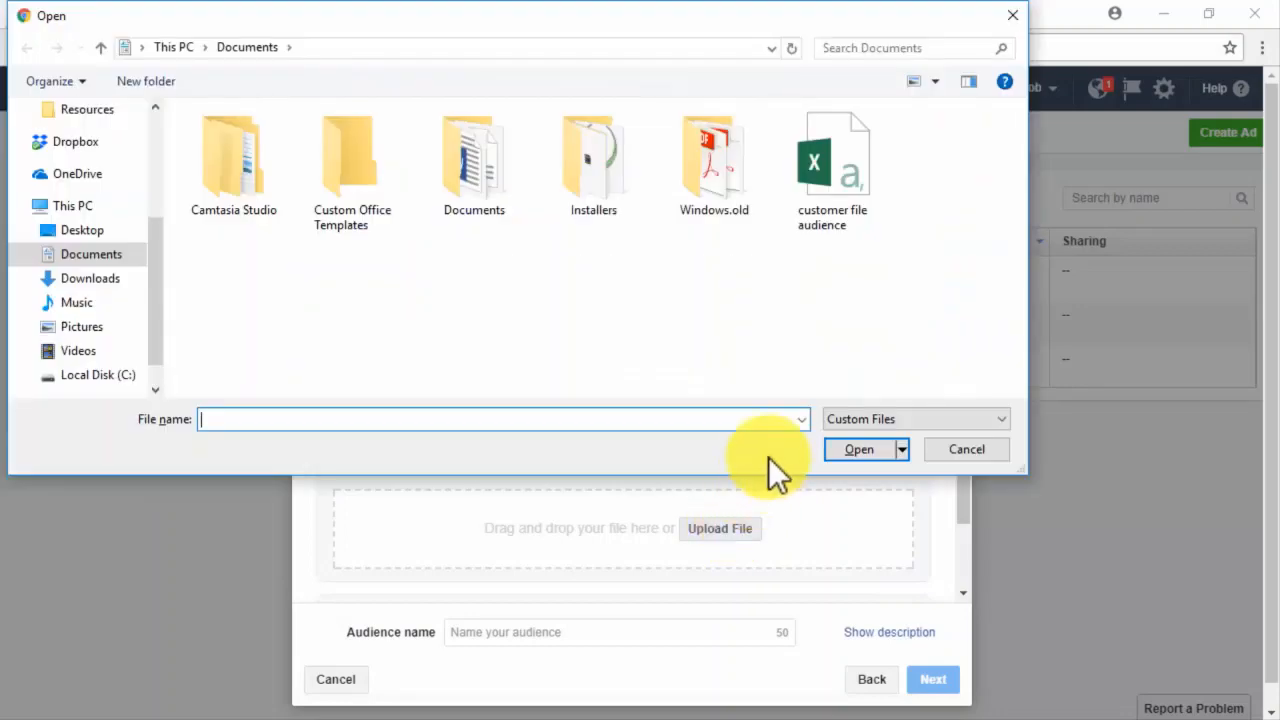
double_click(832, 202)
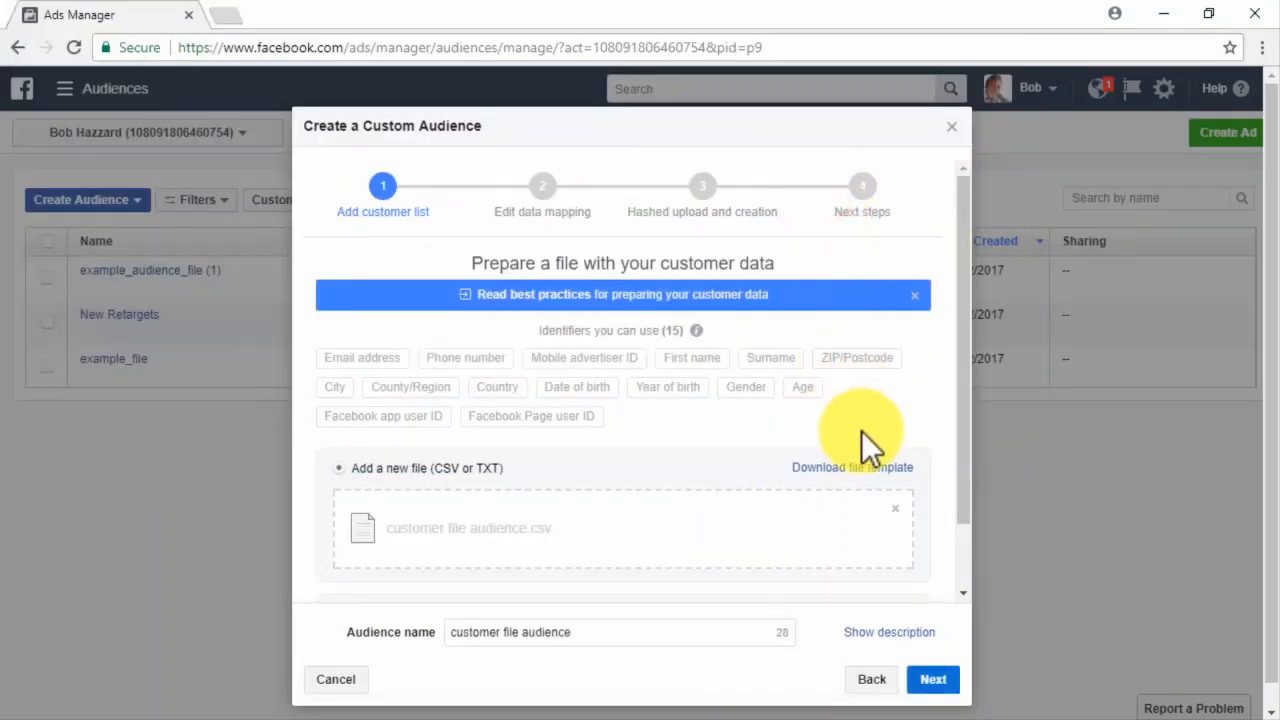
left_click(933, 681)
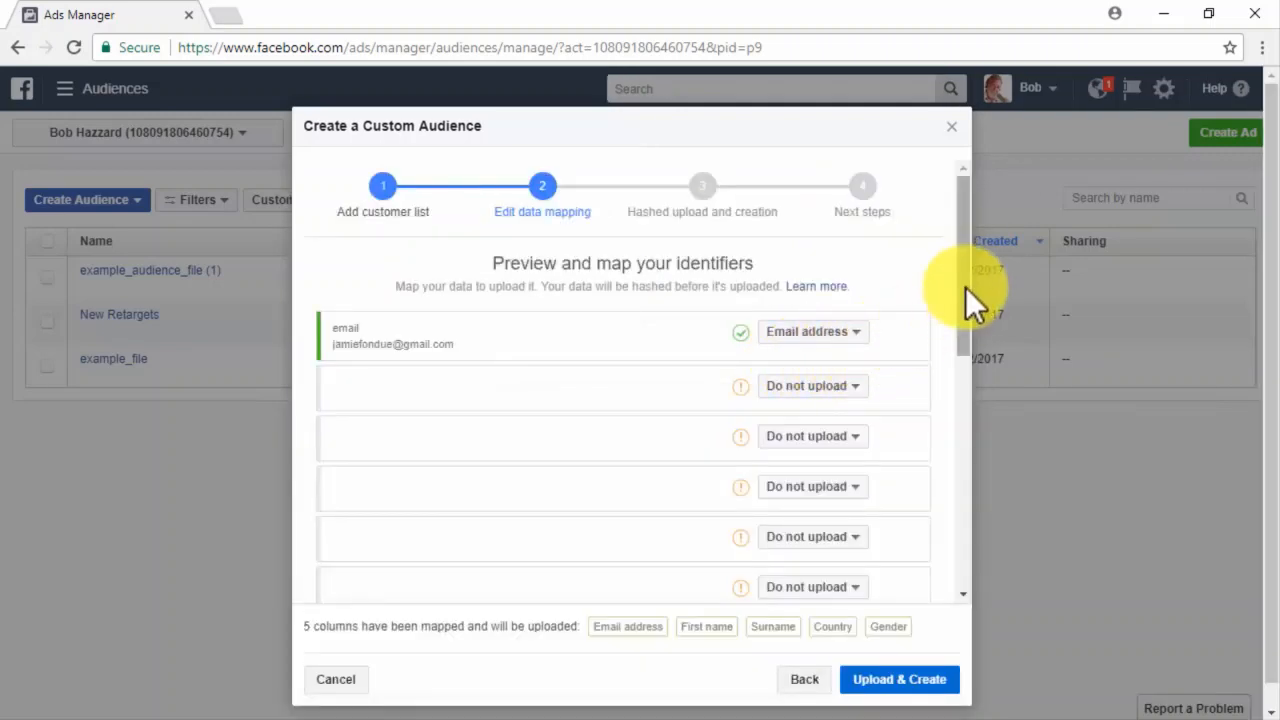
left_click_drag(965, 287, 946, 554)
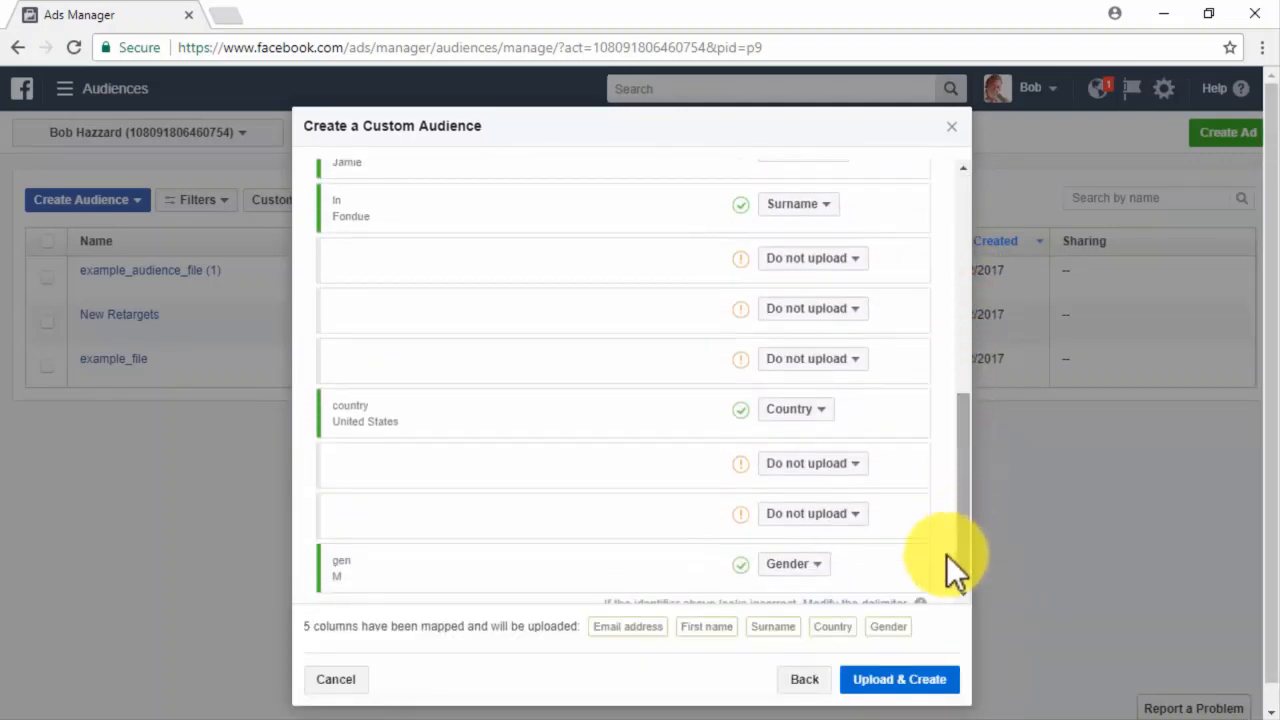
left_click(908, 684)
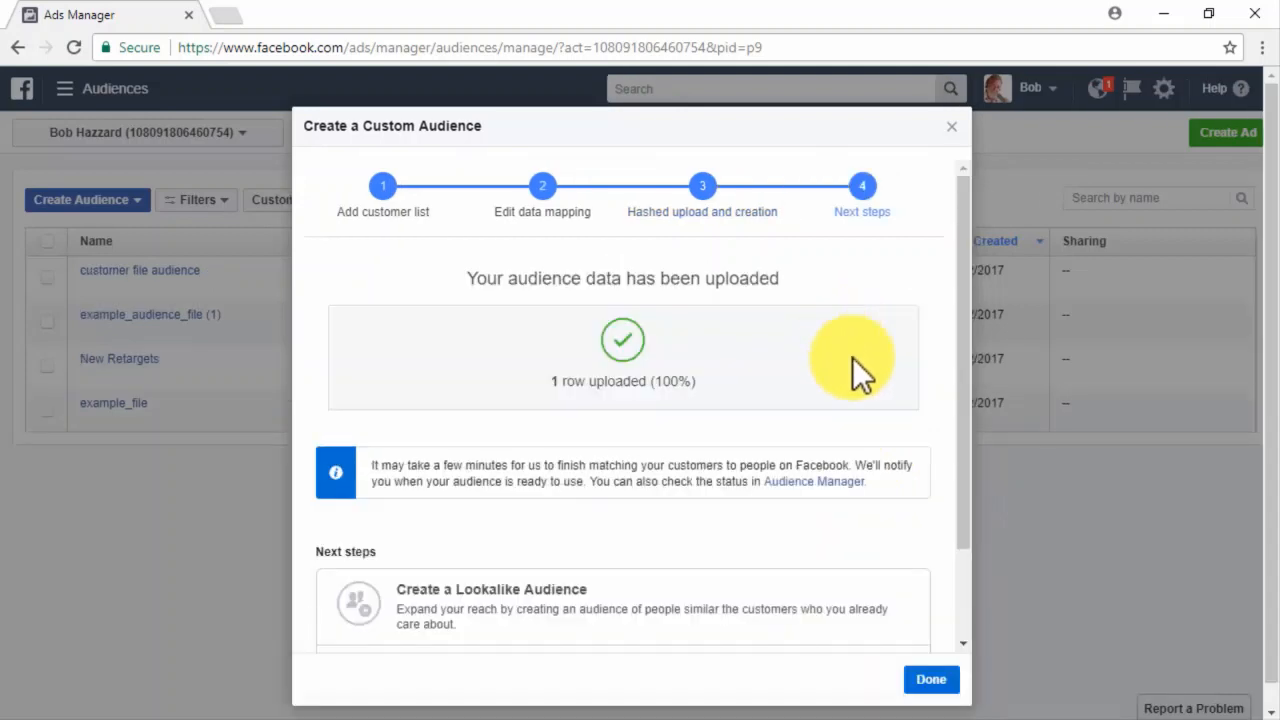
left_click(930, 682)
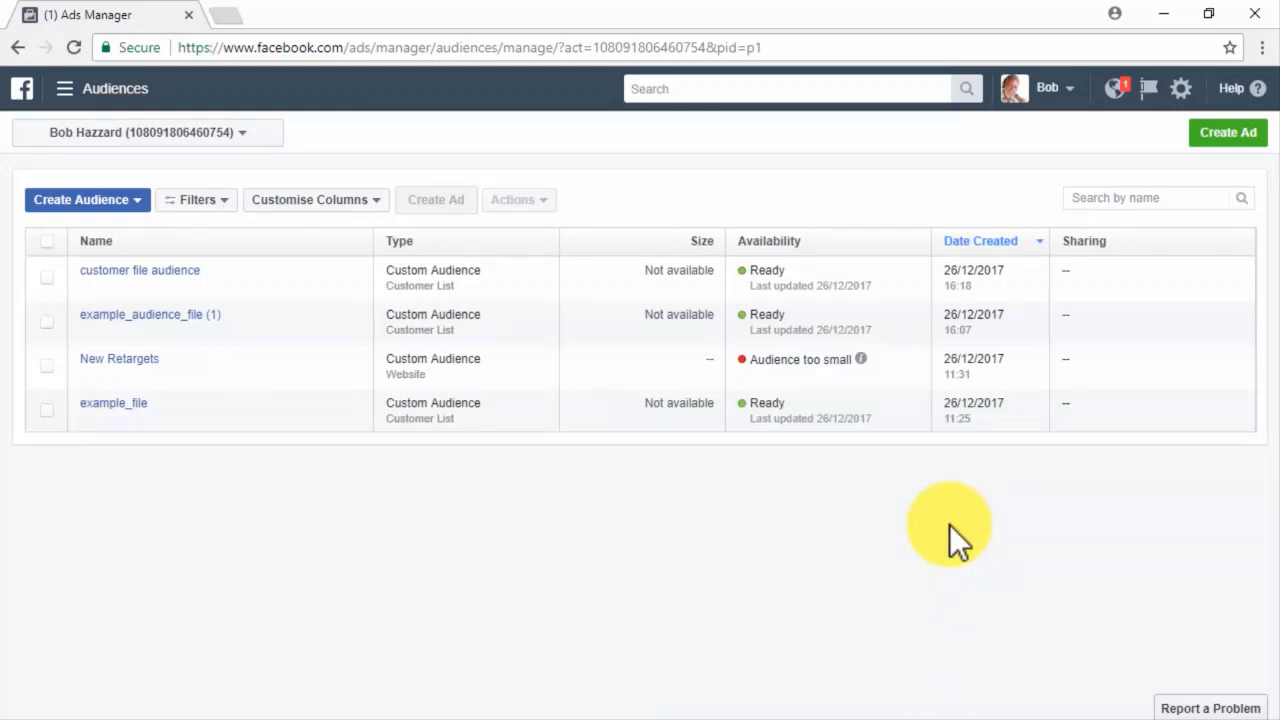
Start a new campaign with the Conversions objective.
left_click(1224, 140)
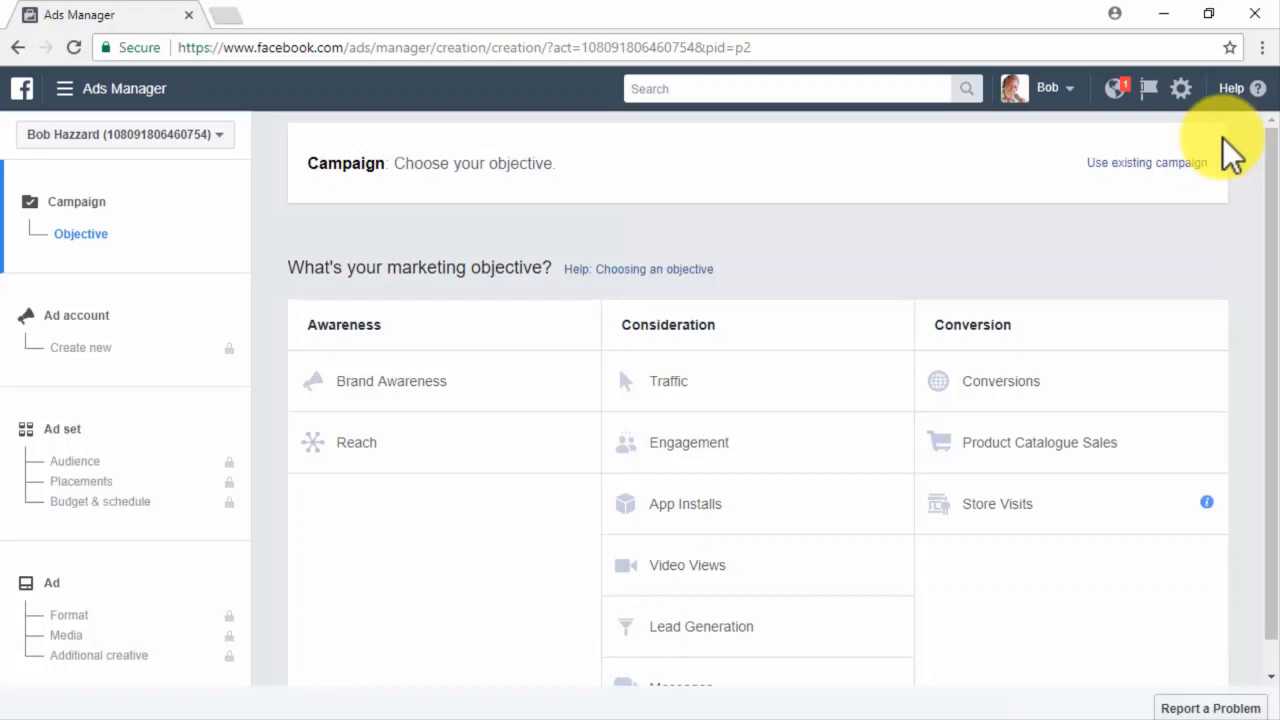
scroll(1248, 349, "down", 1)
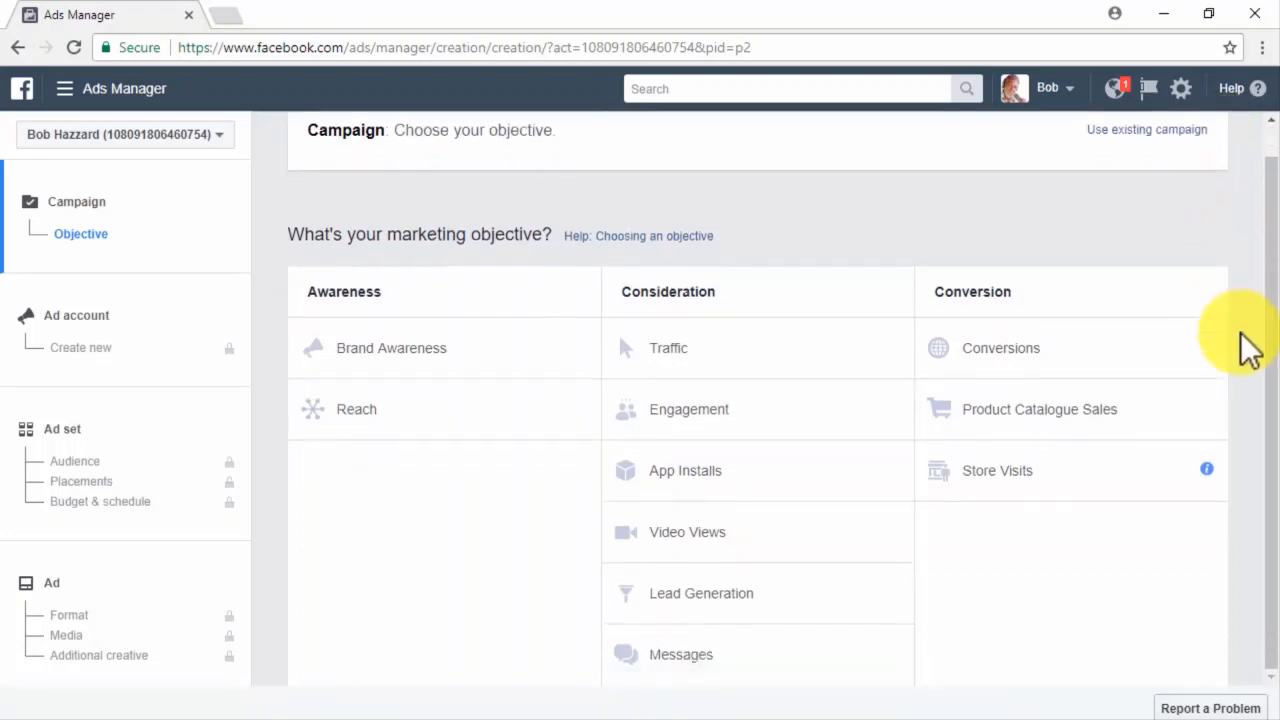
left_click(1150, 348)
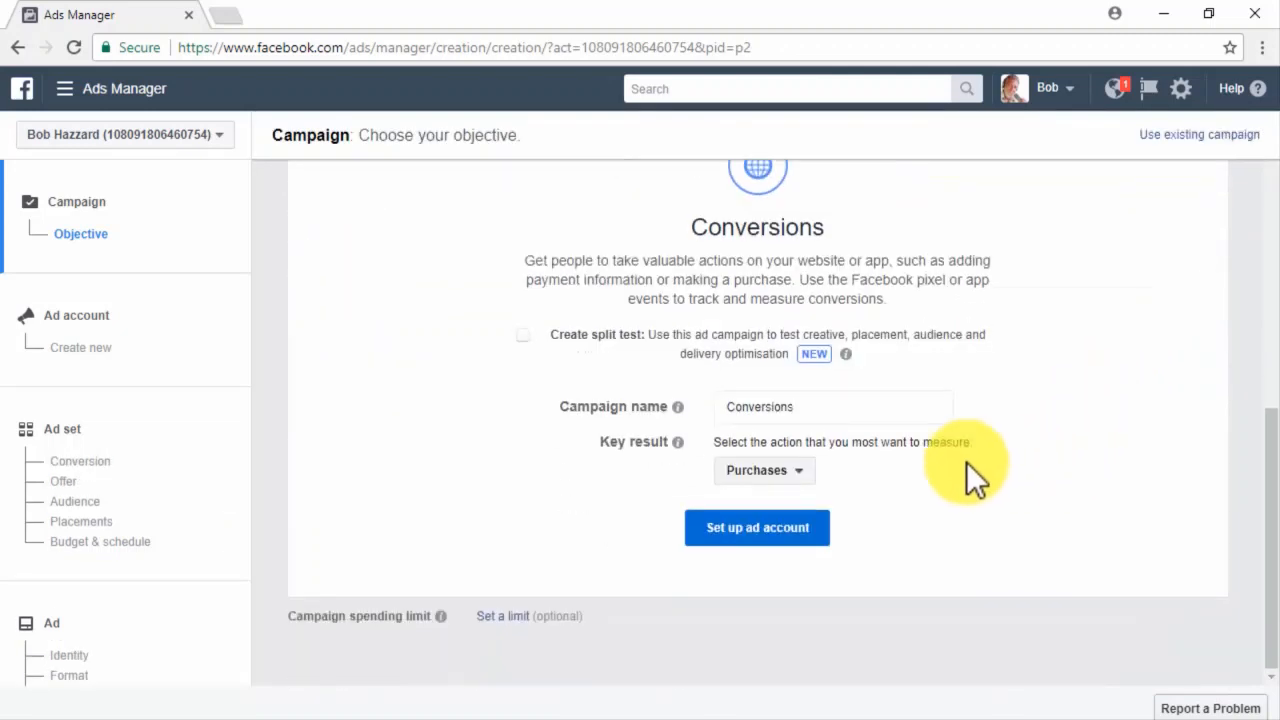
Name the campaign 'Remarketing Conversions 2' and set its key result to None of these apply.
left_click(834, 410)
key("ctrl+a")
type("Remarketing Conversions 2")
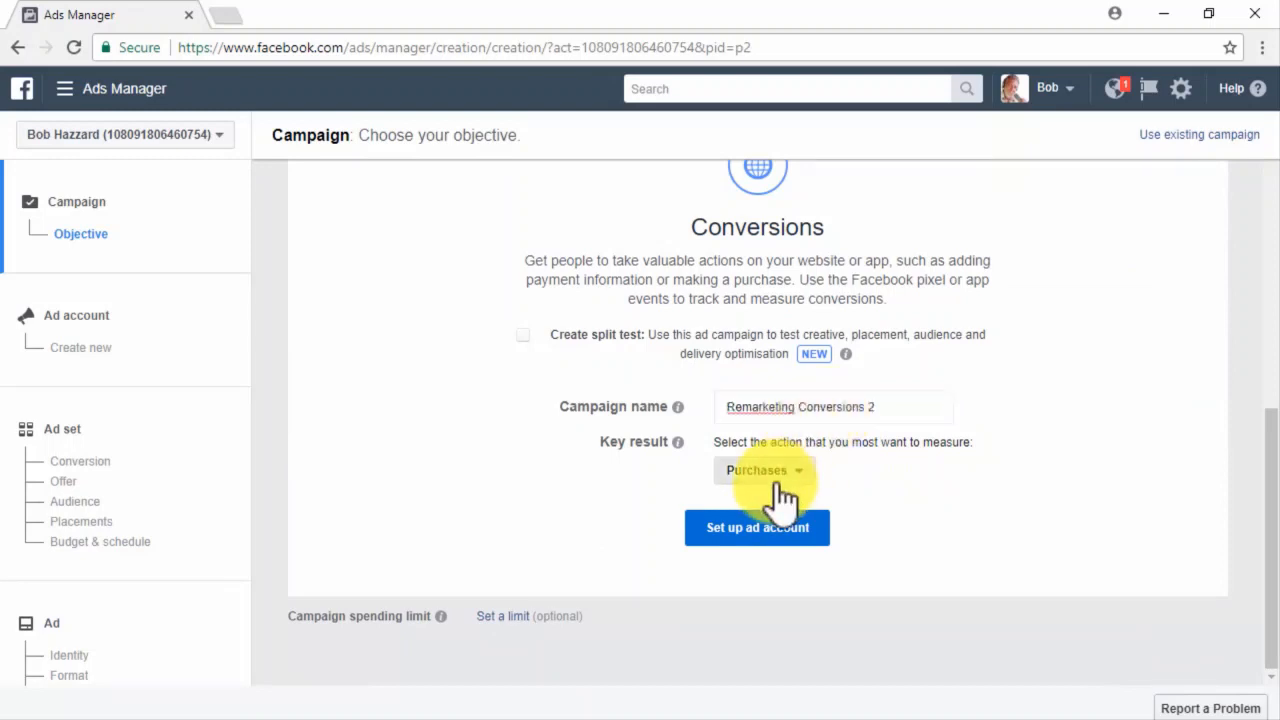
left_click(765, 471)
left_click(804, 608)
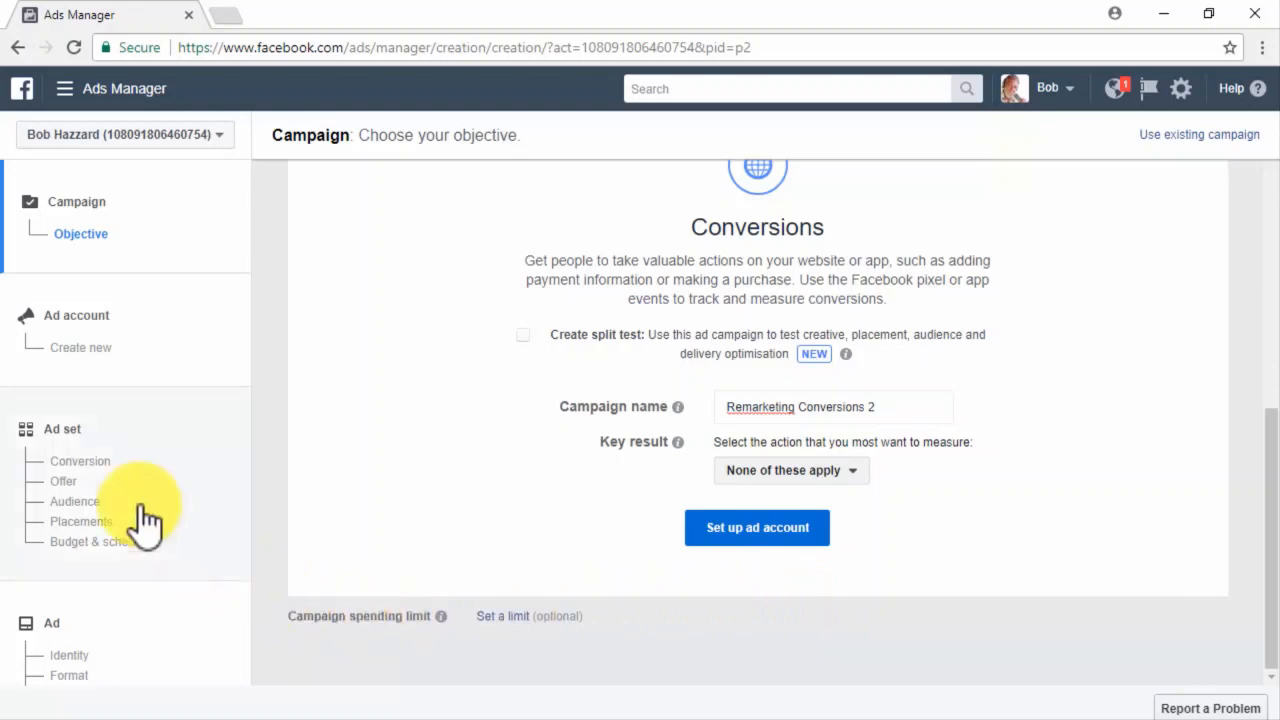
left_click(80, 463)
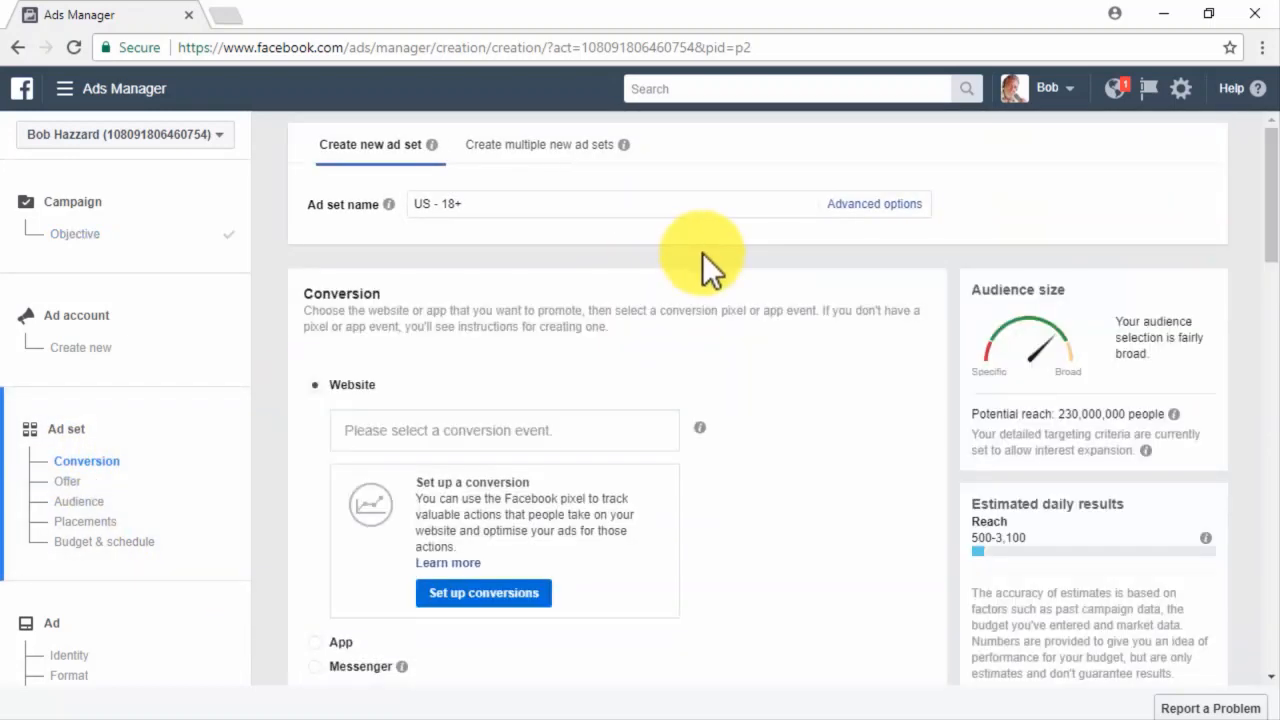
Name the ad set 'Remarketing Ad Set 2' with Website and View Content conversion event, Offer off.
left_click(669, 214)
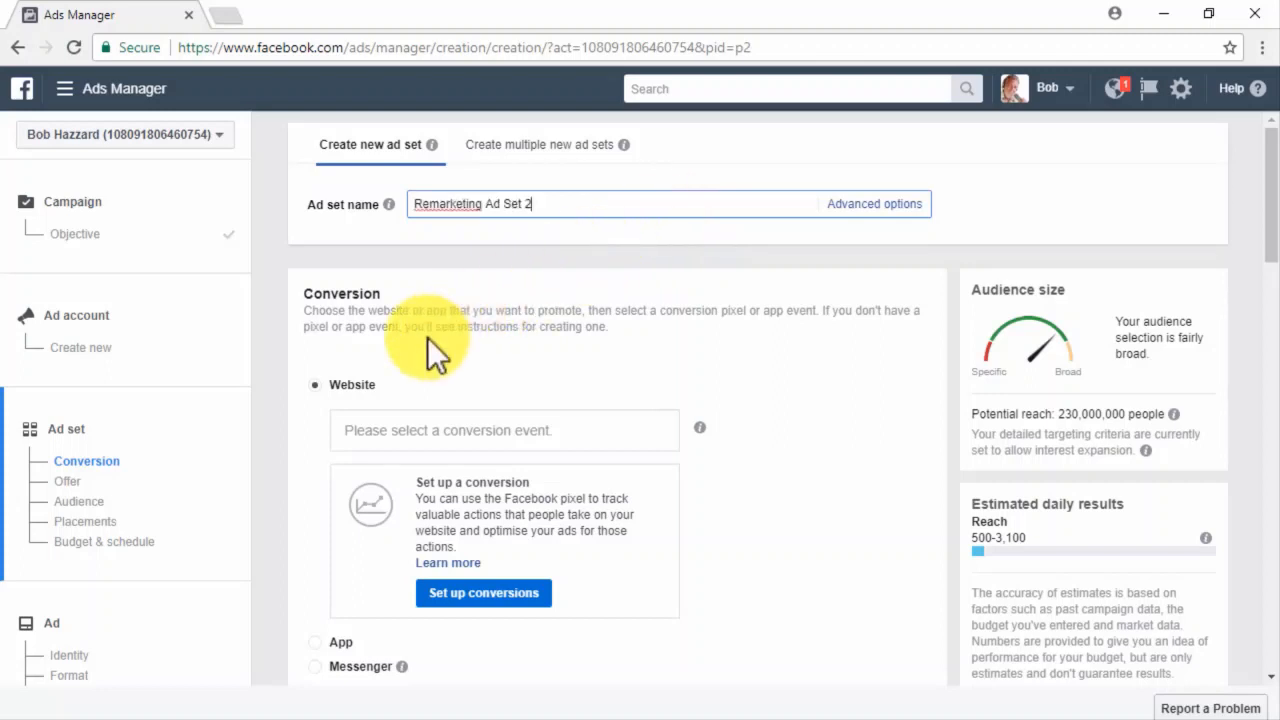
left_click(320, 390)
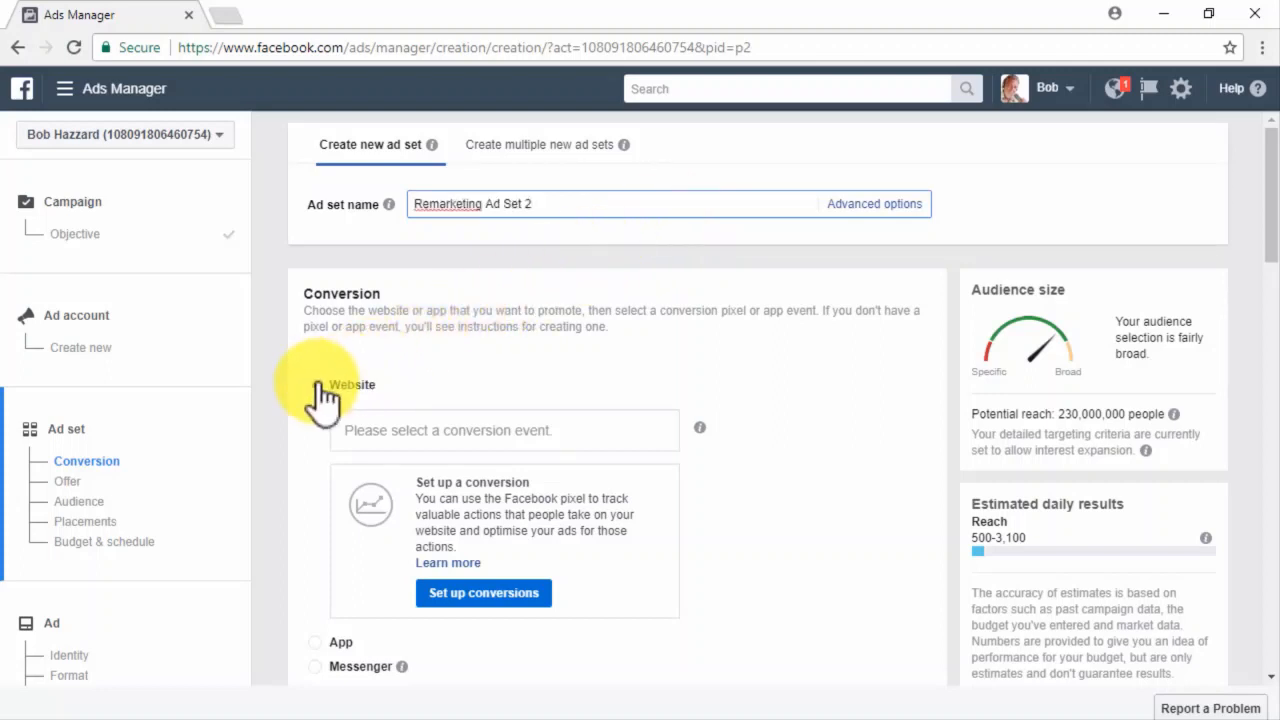
left_click(408, 434)
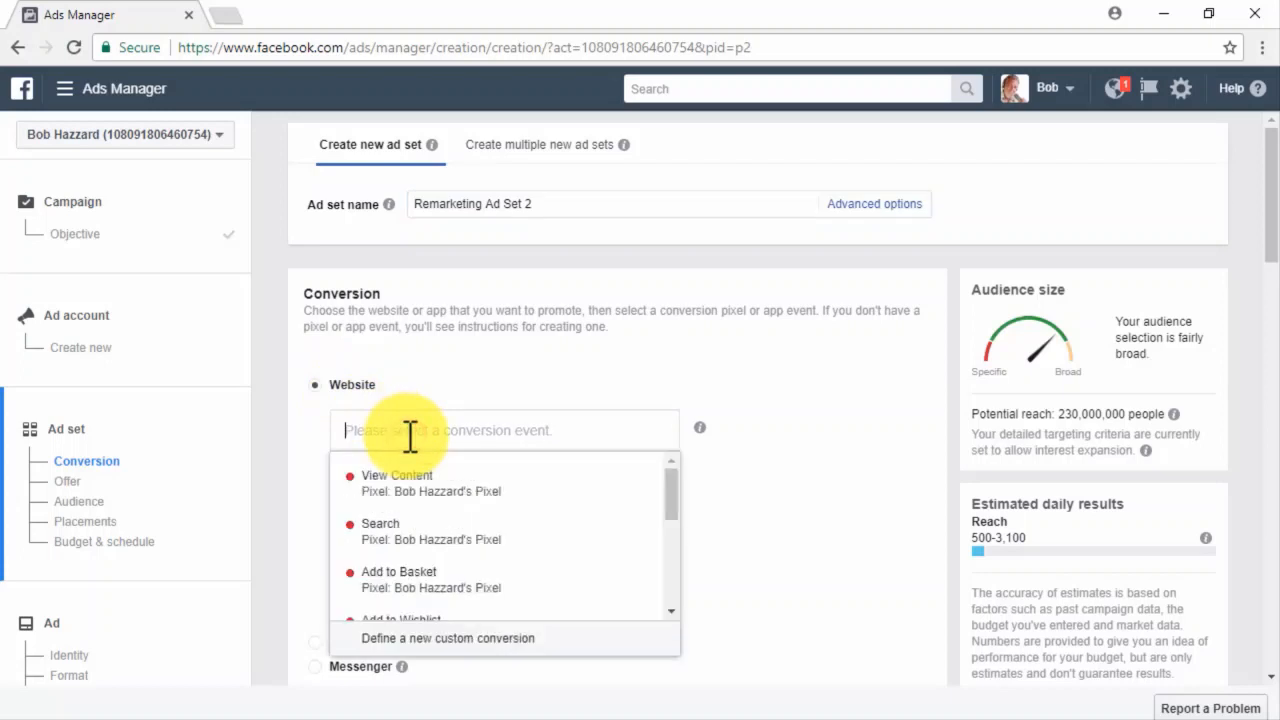
left_click(386, 483)
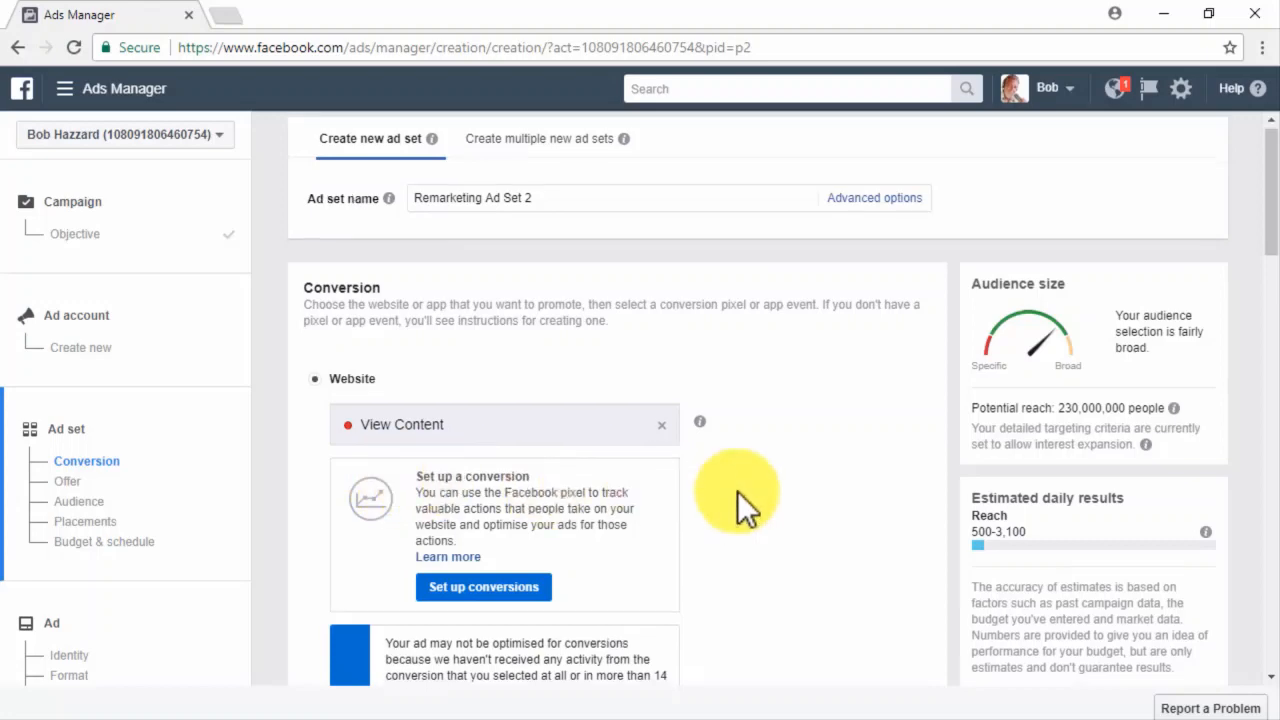
scroll(737, 491, "down", 6)
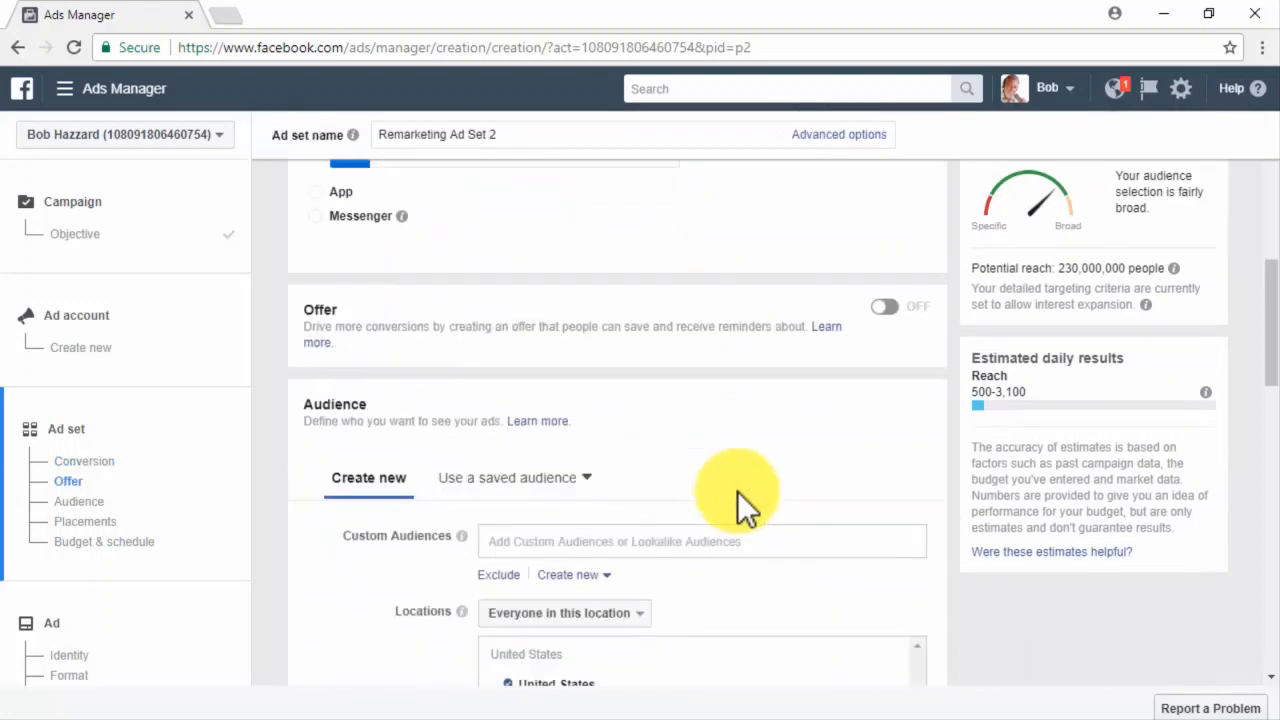
left_click(890, 308)
left_click(893, 307)
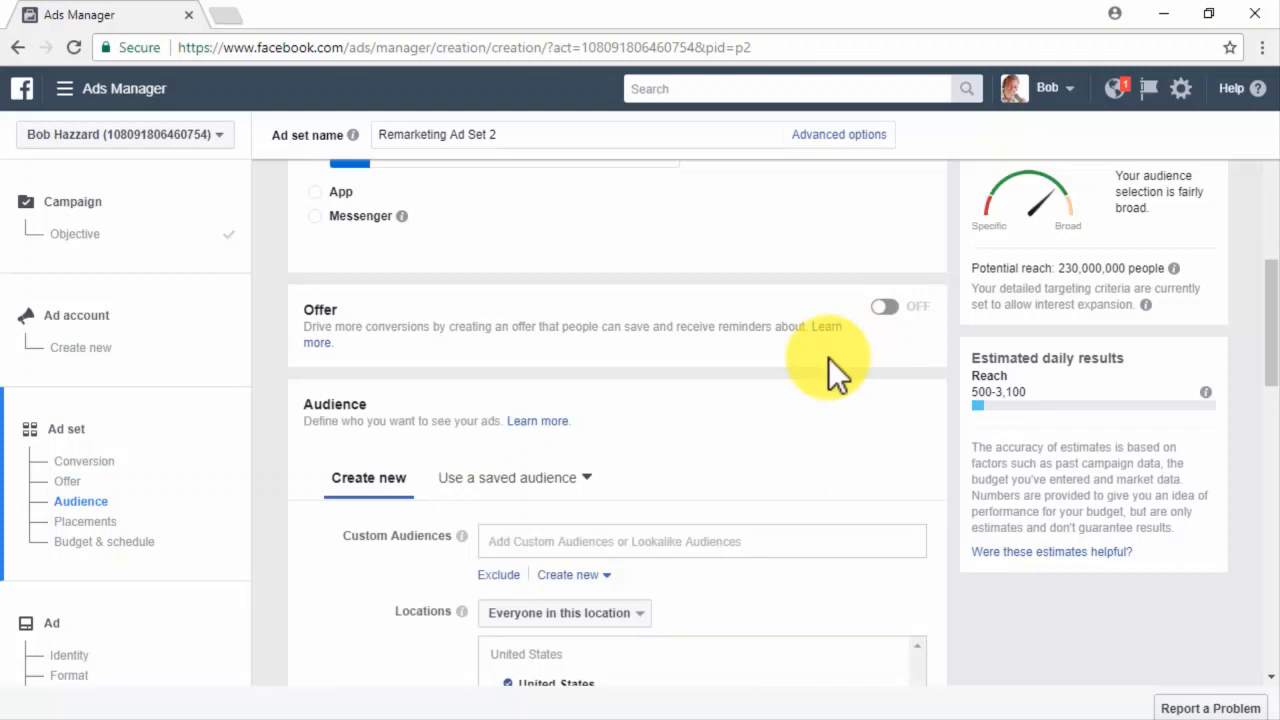
scroll(705, 430, "down", 2)
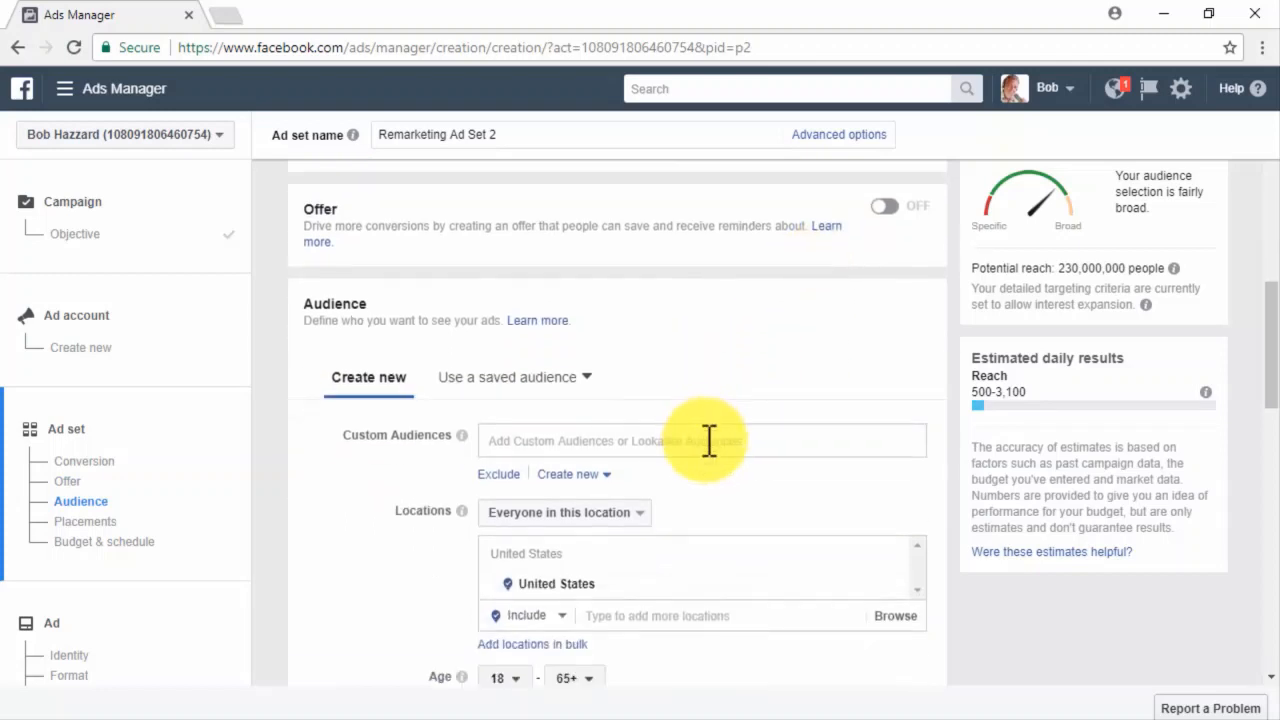
Add the 'customer file audience' list to the ad set's Custom Audiences.
left_click(730, 437)
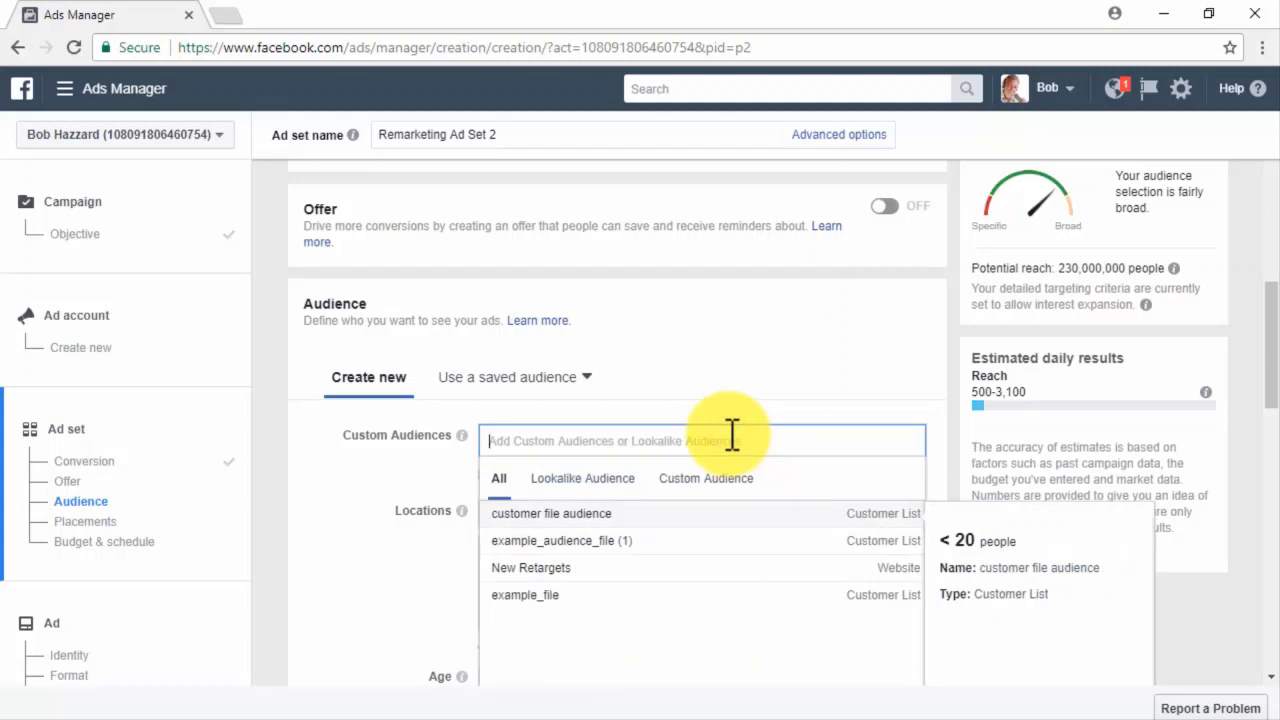
left_click(627, 513)
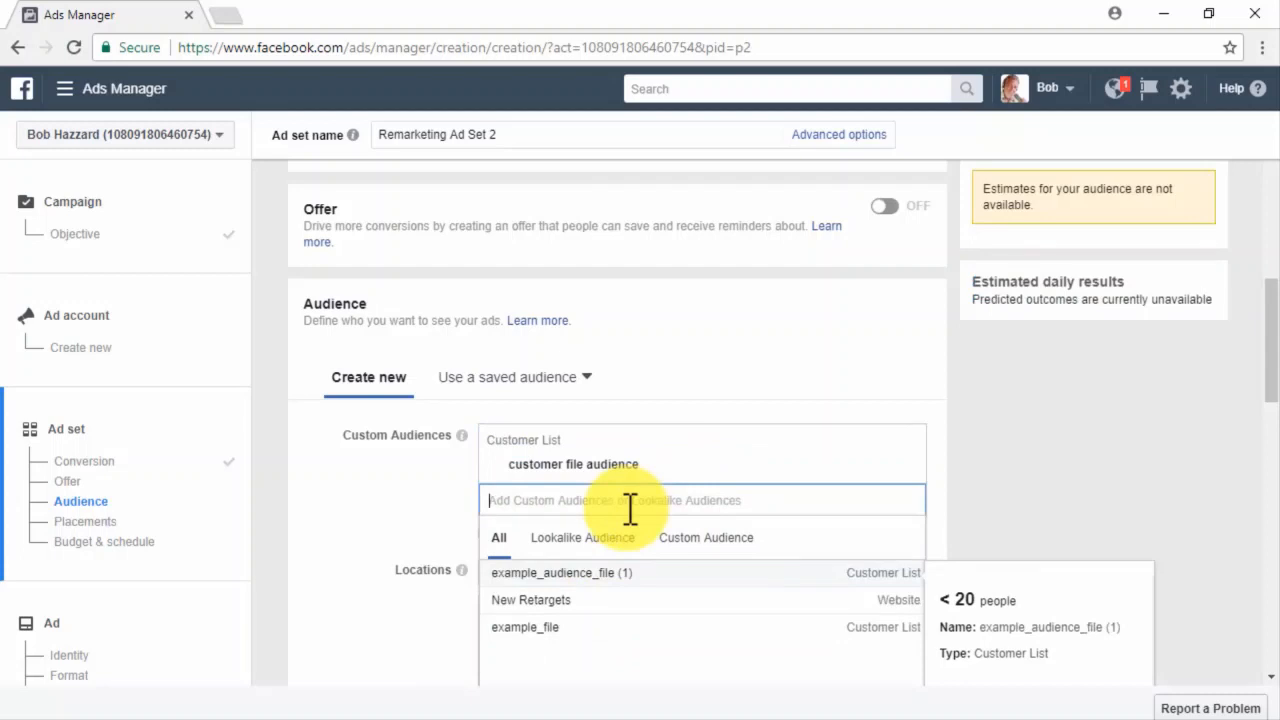
left_click(670, 445)
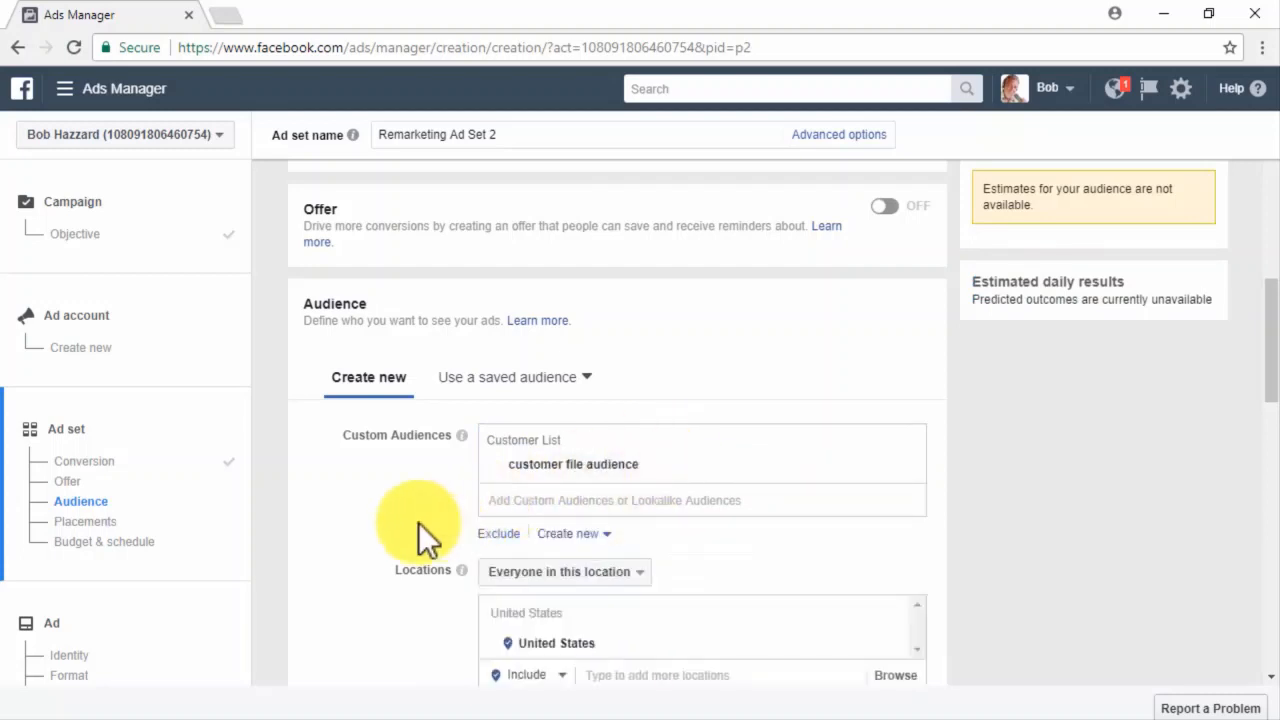
scroll(418, 522, "down", 1)
scroll(418, 522, "down", 3)
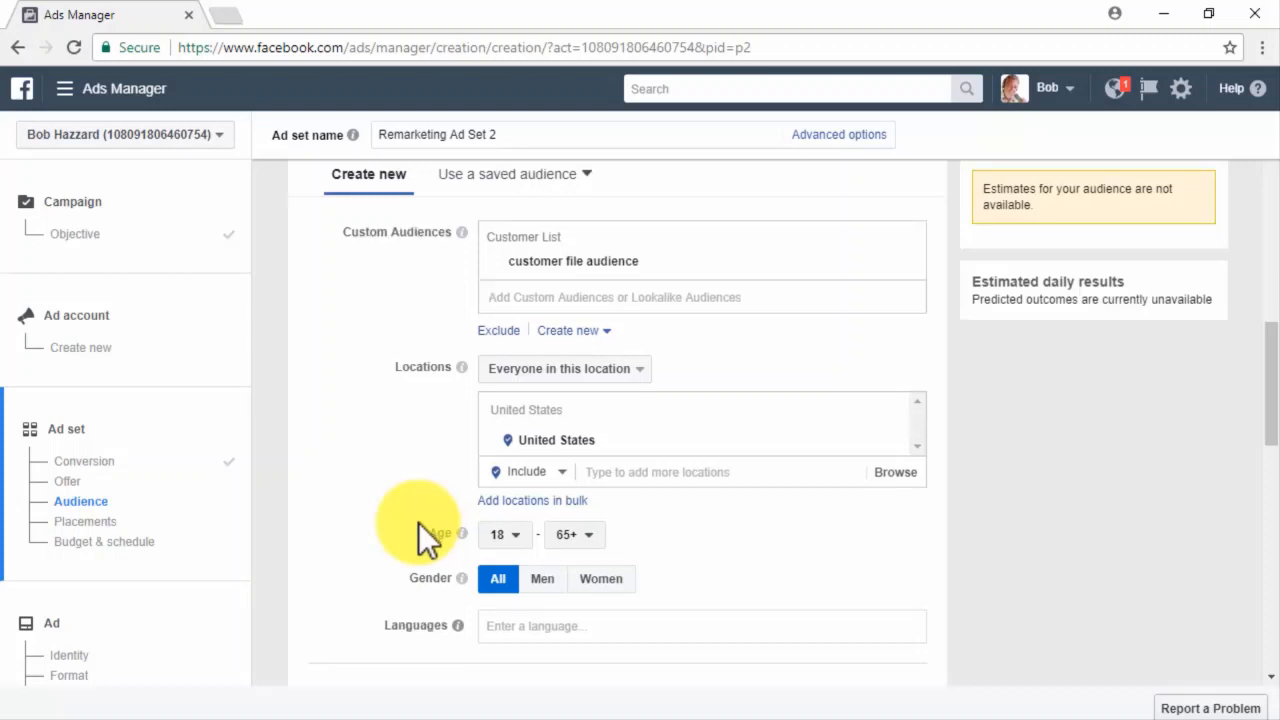
scroll(418, 522, "down", 2)
scroll(418, 522, "down", 5)
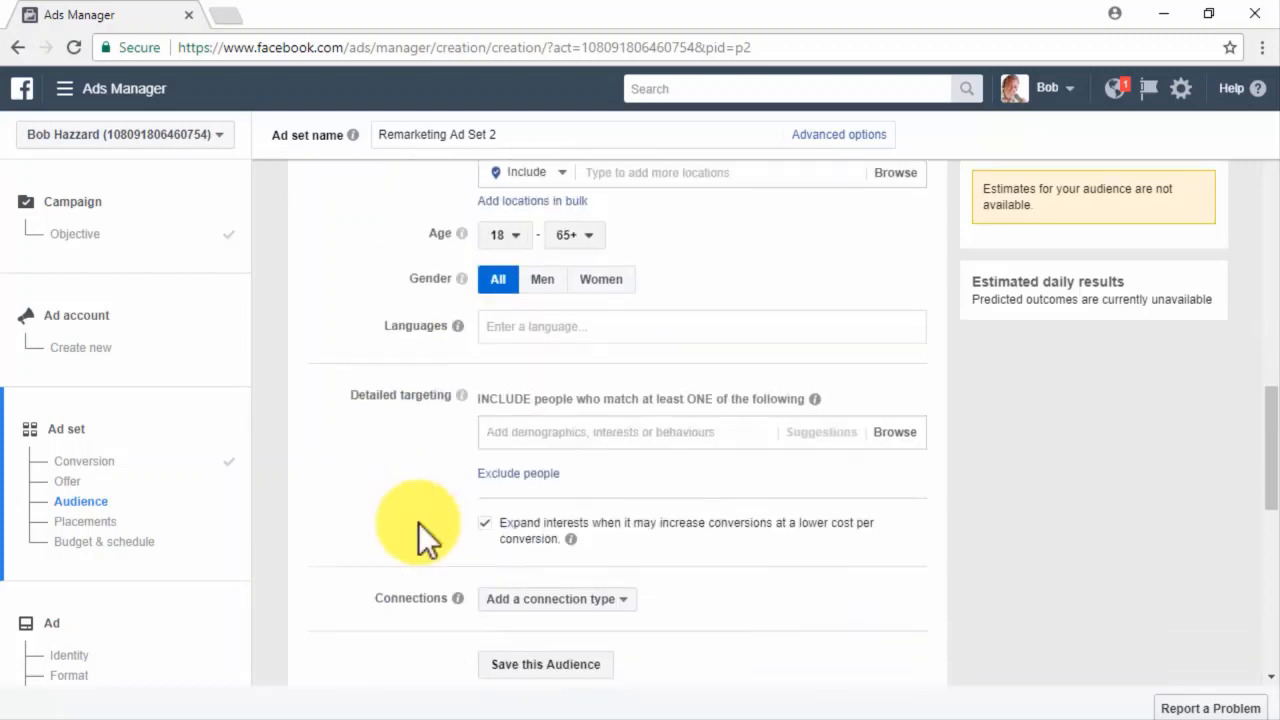
scroll(418, 522, "down", 2)
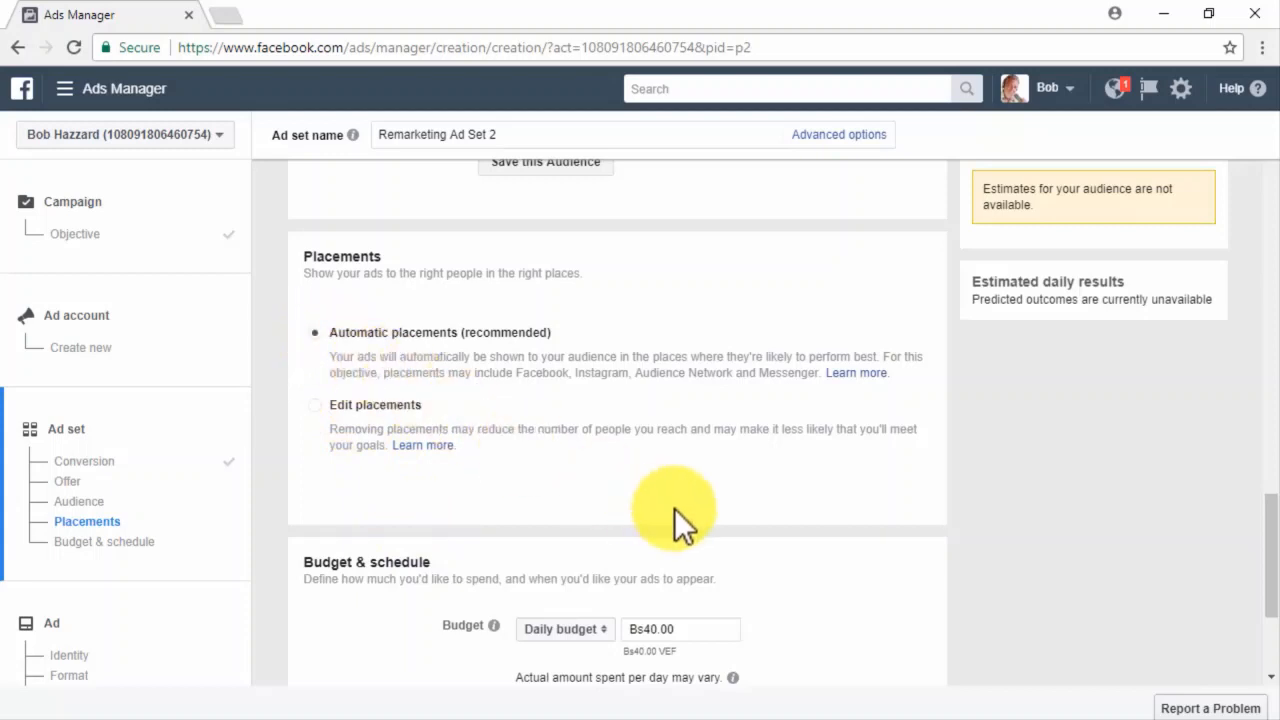
scroll(829, 533, "down", 3)
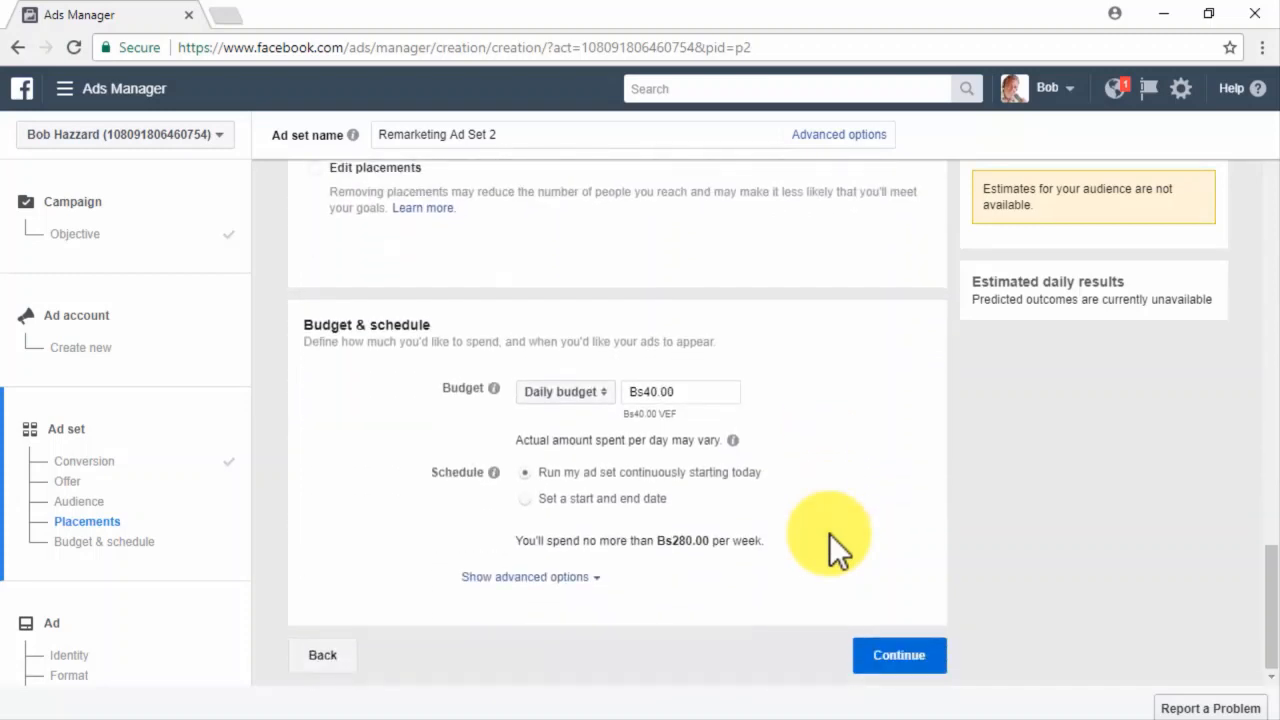
Lower the ad set's daily budget from 40 to Bs30.00 and continue to the ad setup.
left_click(651, 391)
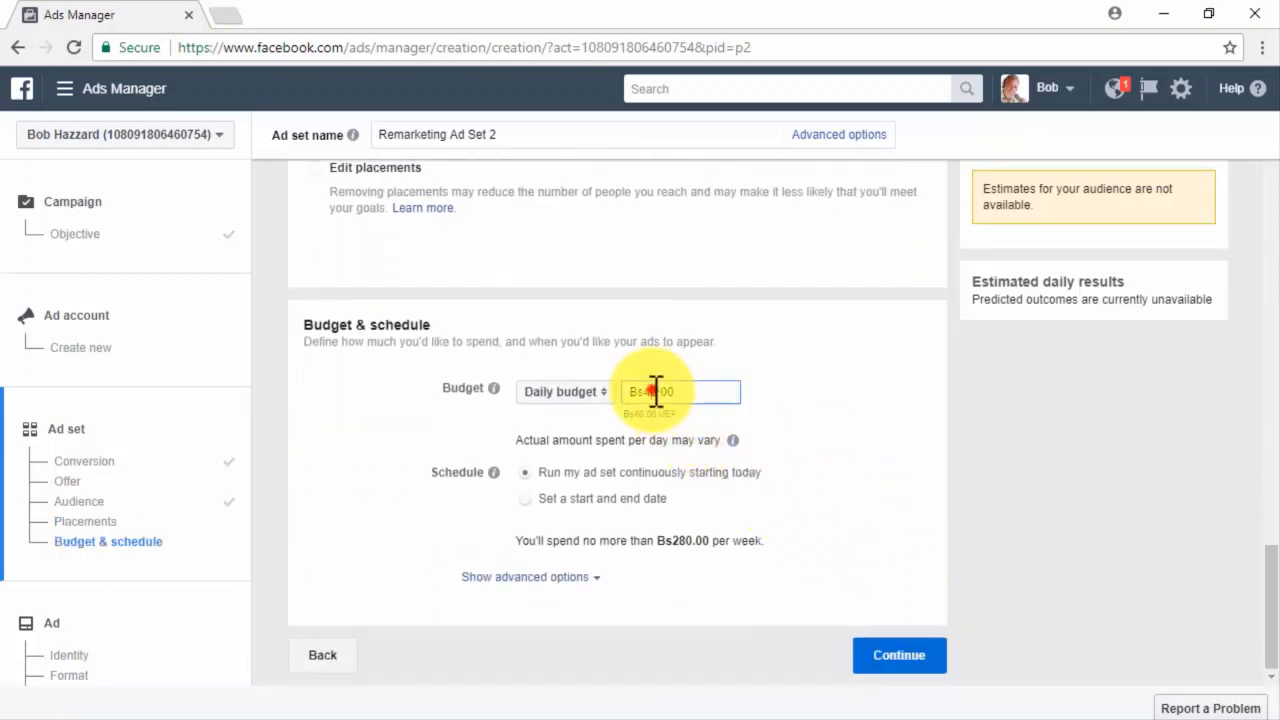
key("BackSpace")
type("30.00")
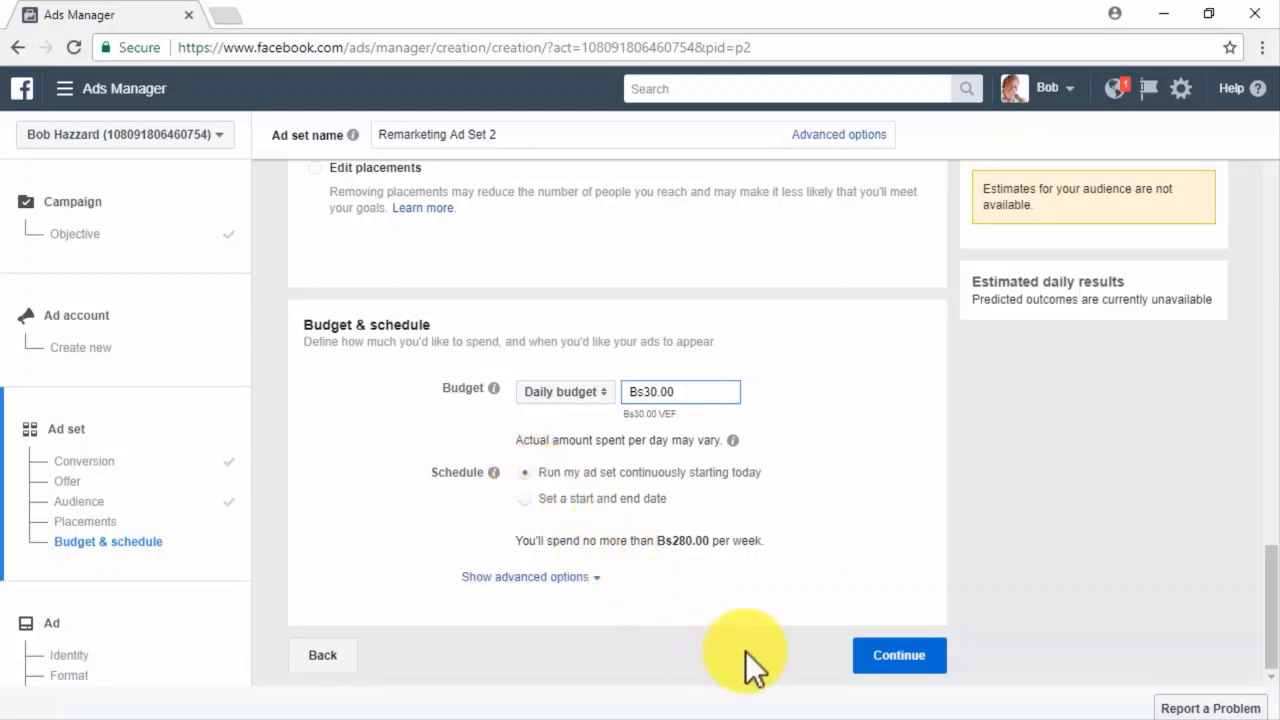
left_click(930, 670)
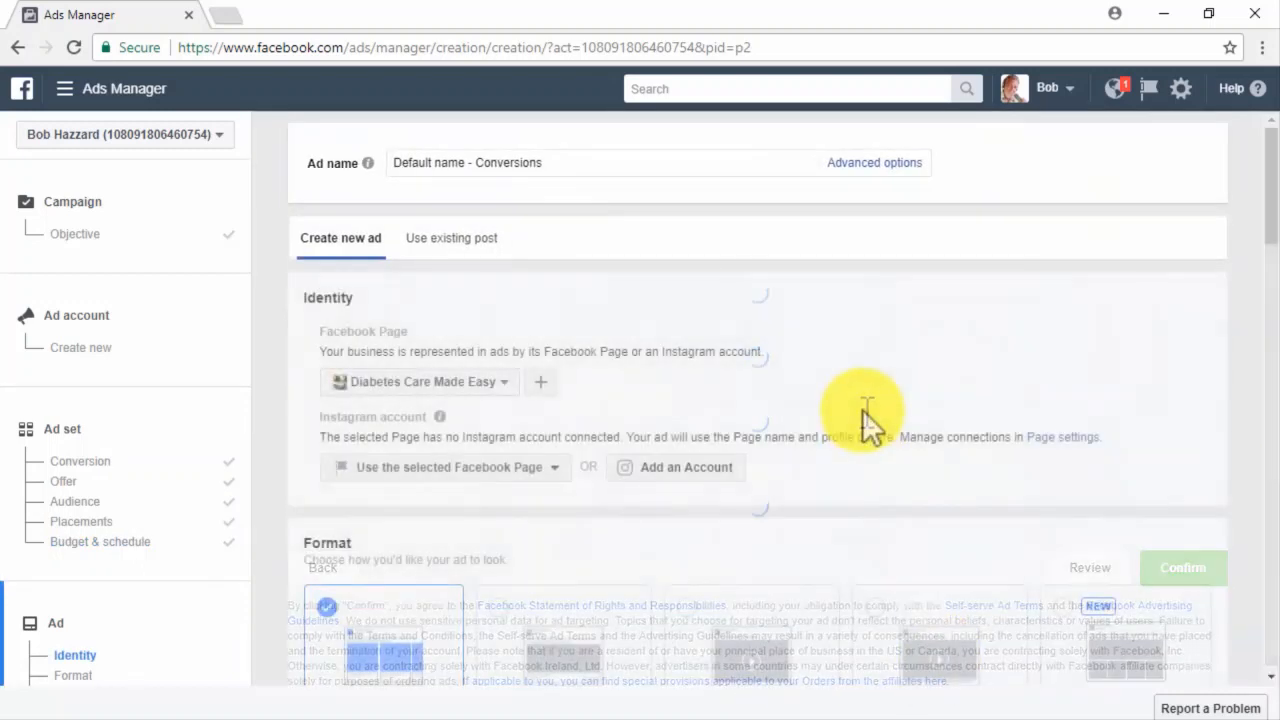
Name the ad Conversions Ad 2, use the Diabetes Care Made Easy Page, and choose Single image format.
left_click(628, 165)
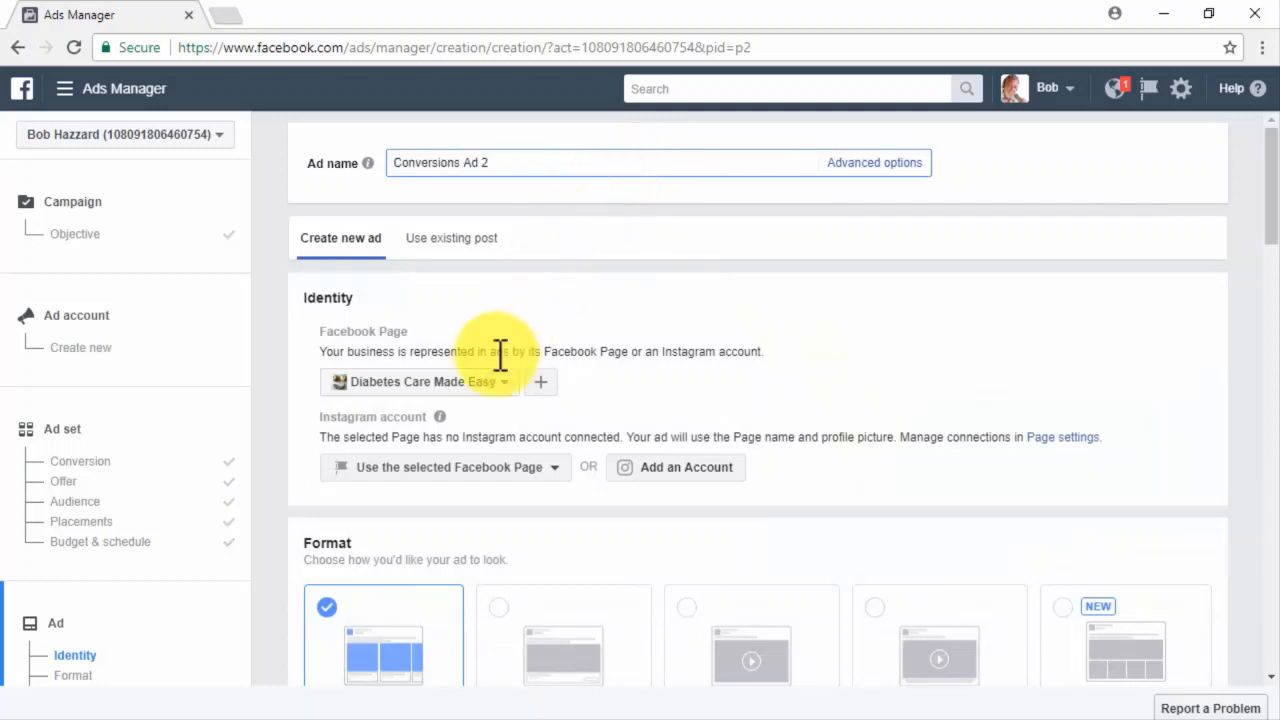
left_click(482, 384)
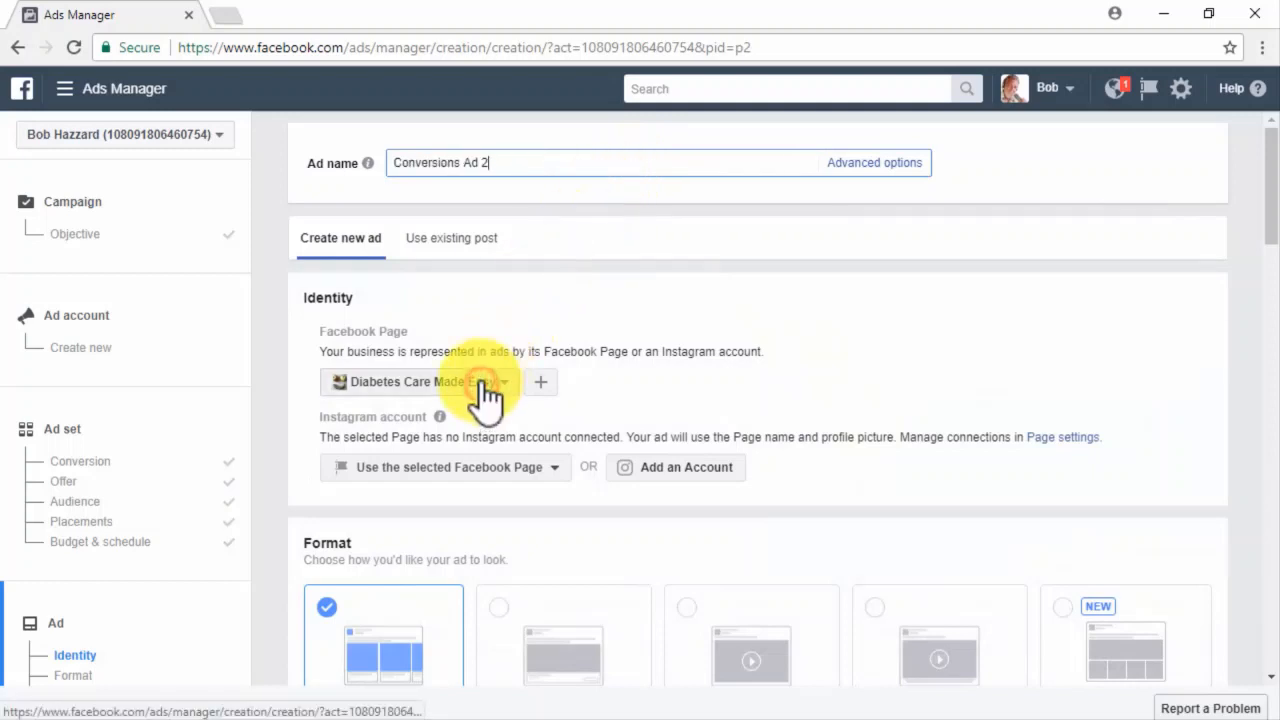
left_click(425, 466)
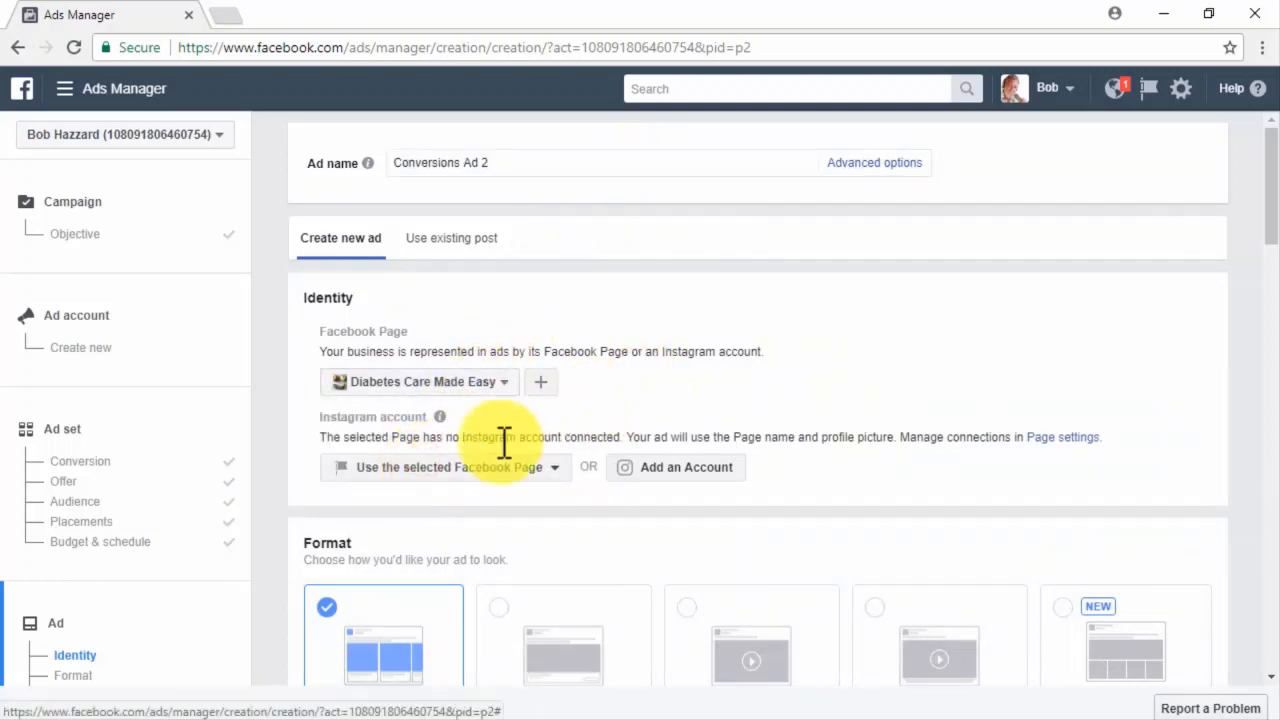
scroll(286, 545, "down", 2)
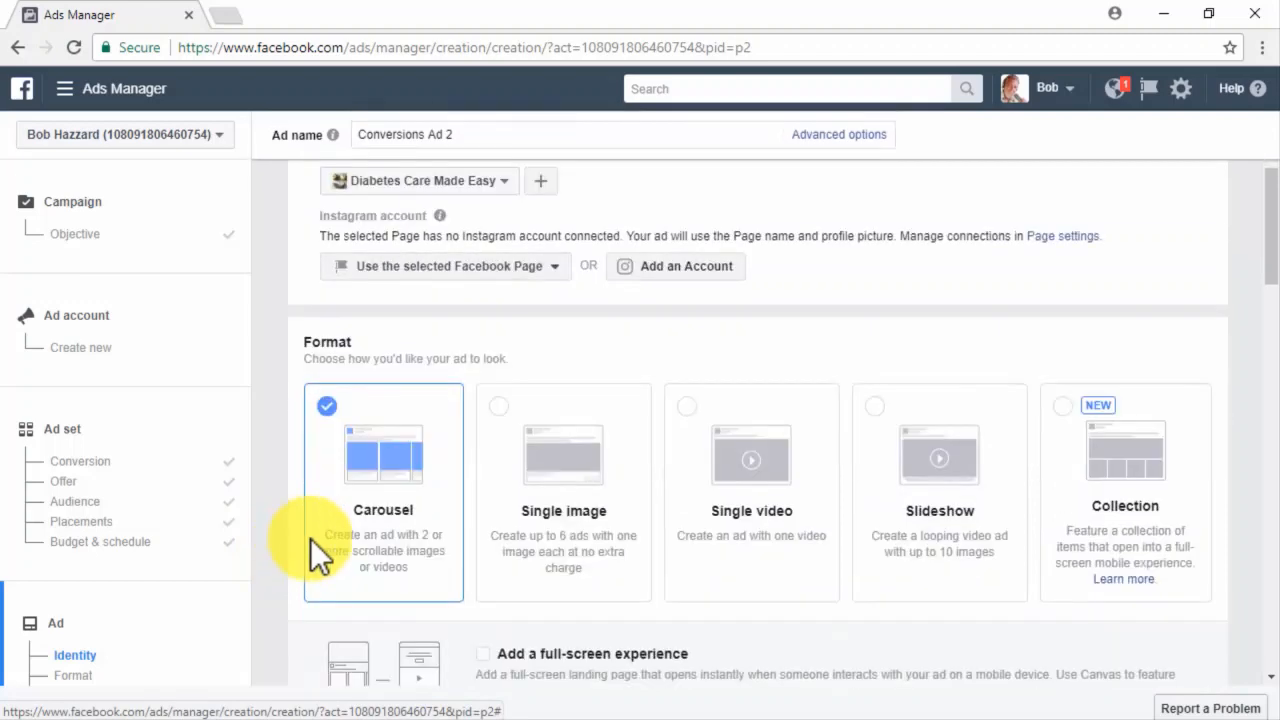
left_click(521, 468)
scroll(280, 578, "down", 4)
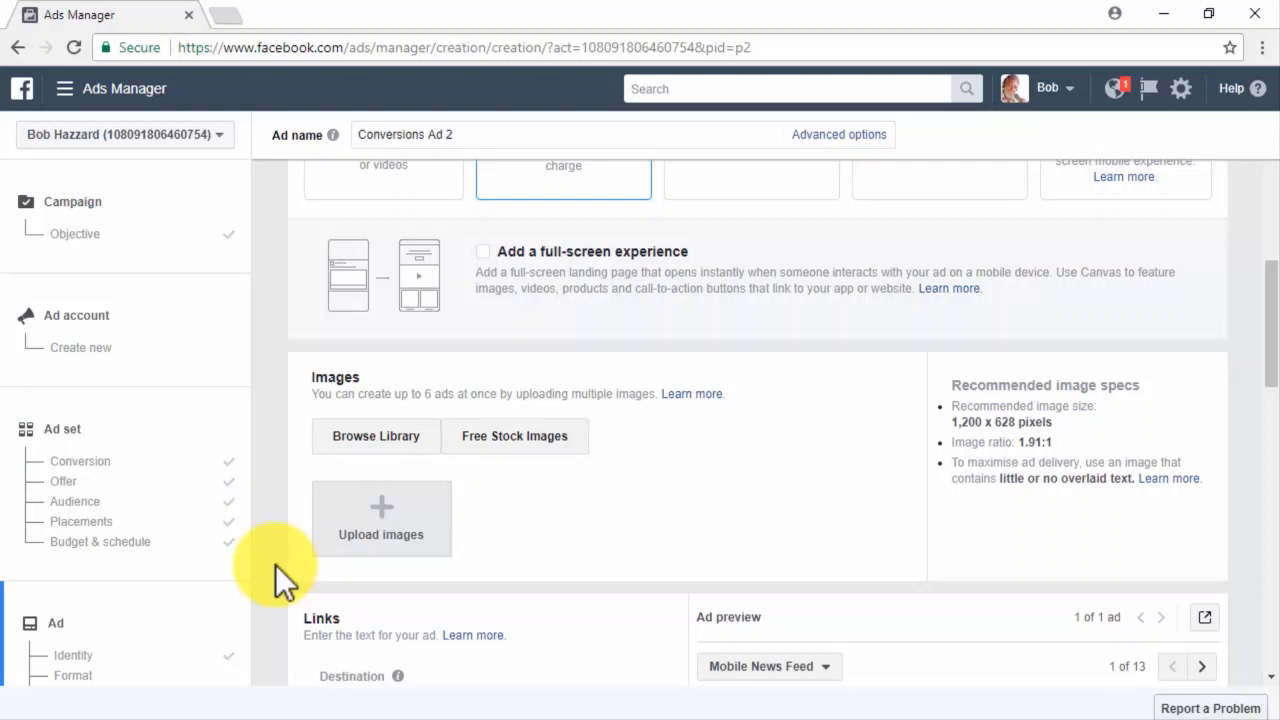
scroll(277, 566, "down", 2)
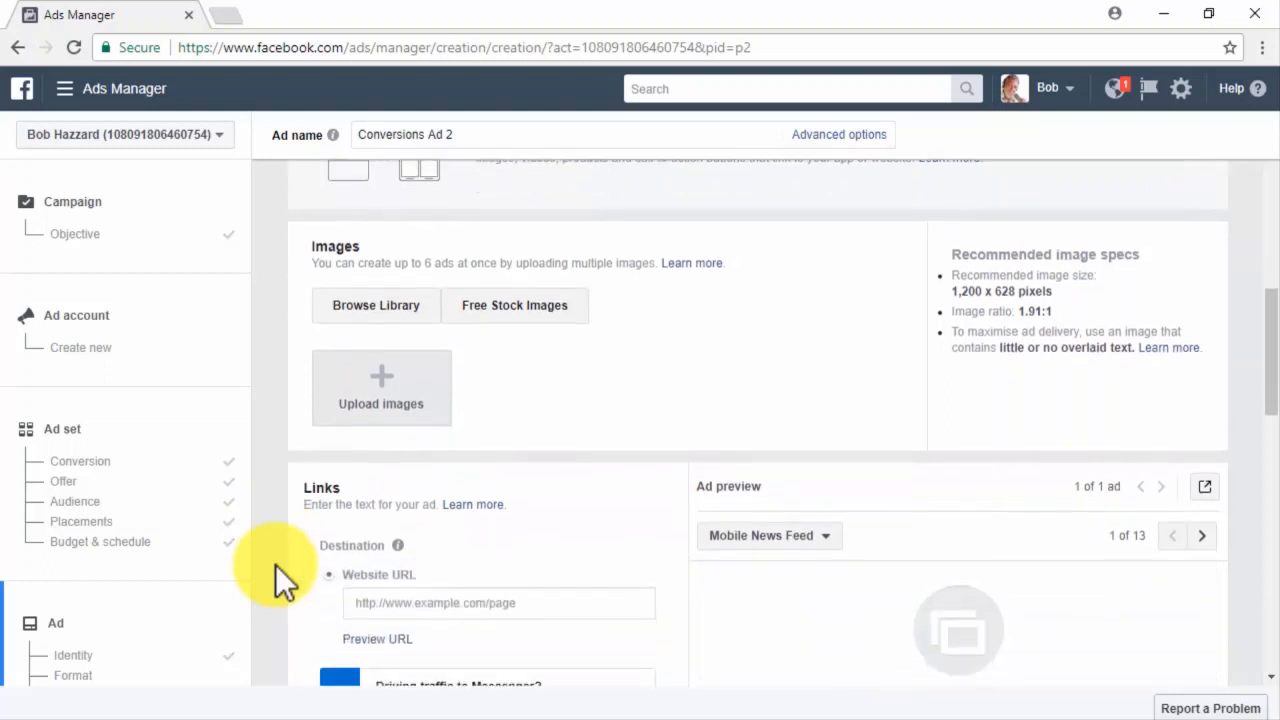
scroll(275, 564, "down", 3)
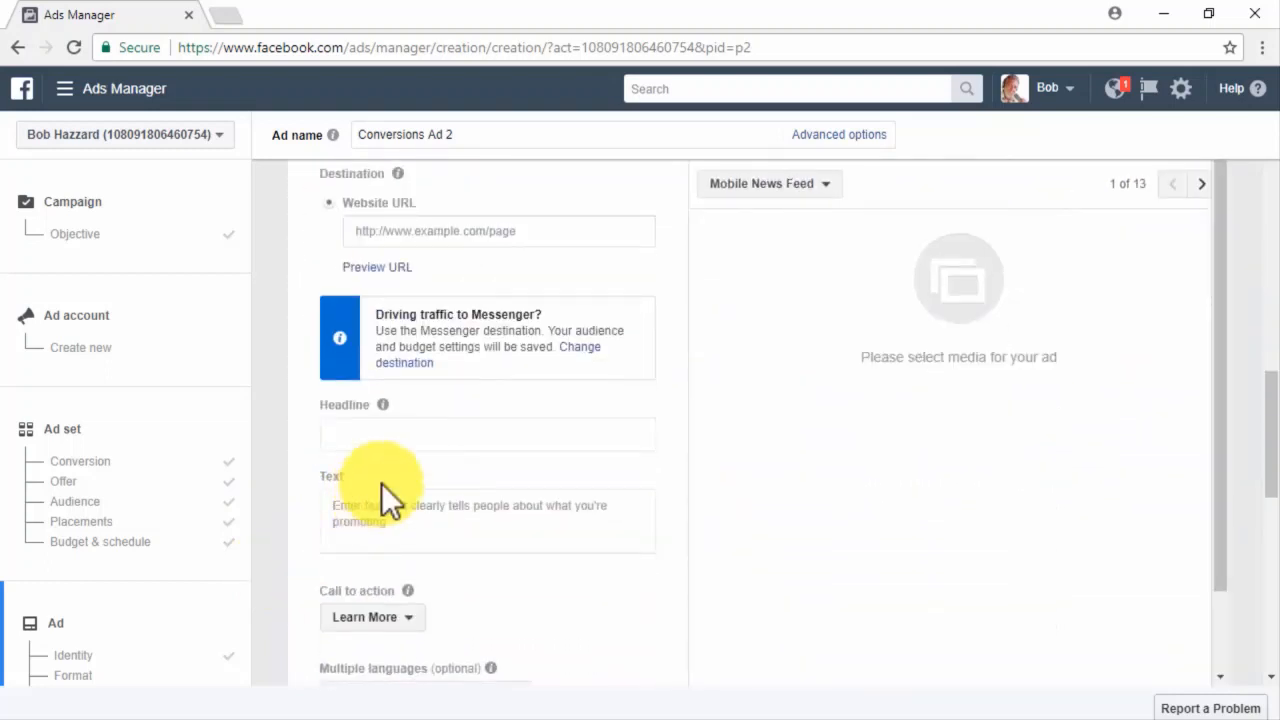
scroll(661, 296, "up", 1)
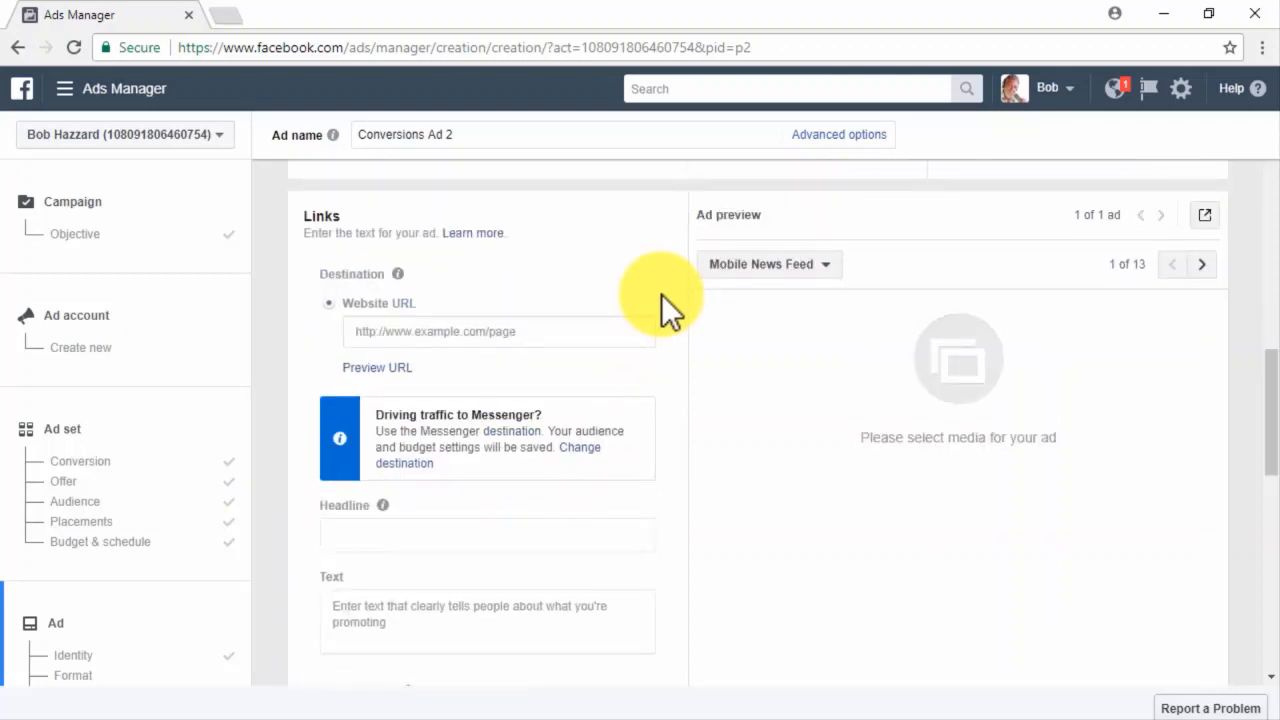
Link the ad to the diabetescaremadeeasy.com TrueTest review page so headline, text and image auto-fill.
left_click(615, 330)
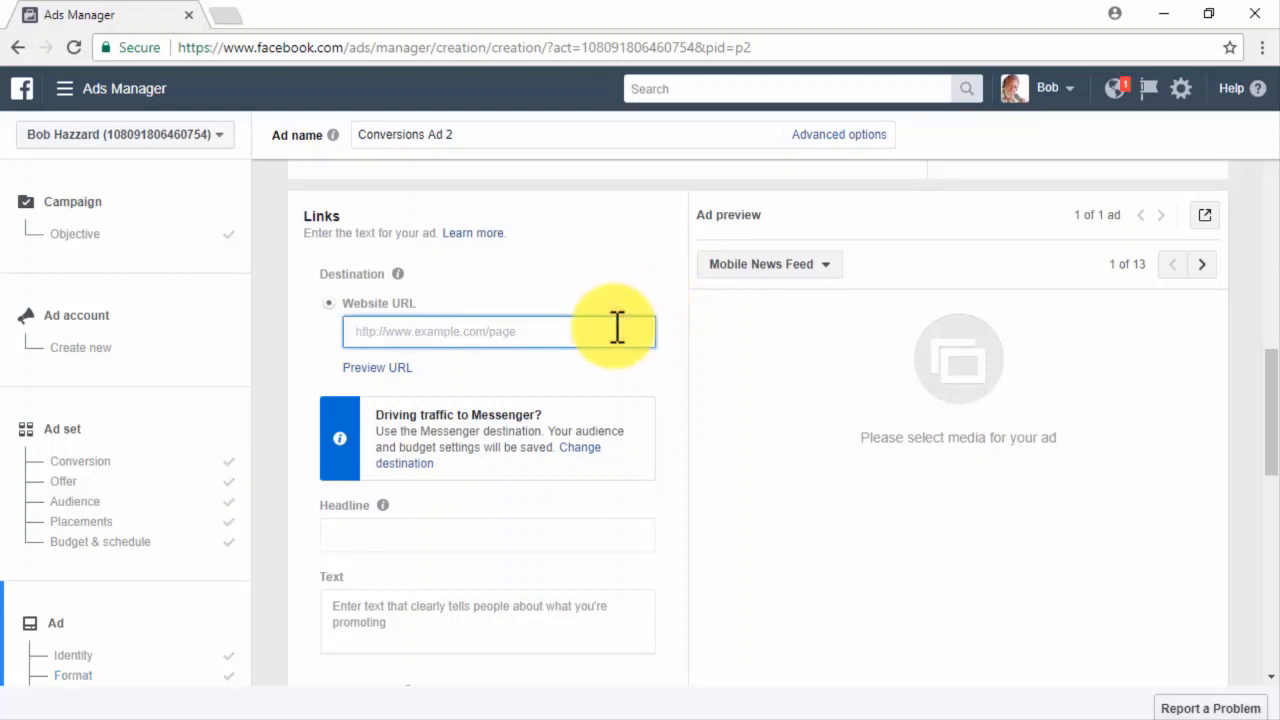
key("ctrl+v")
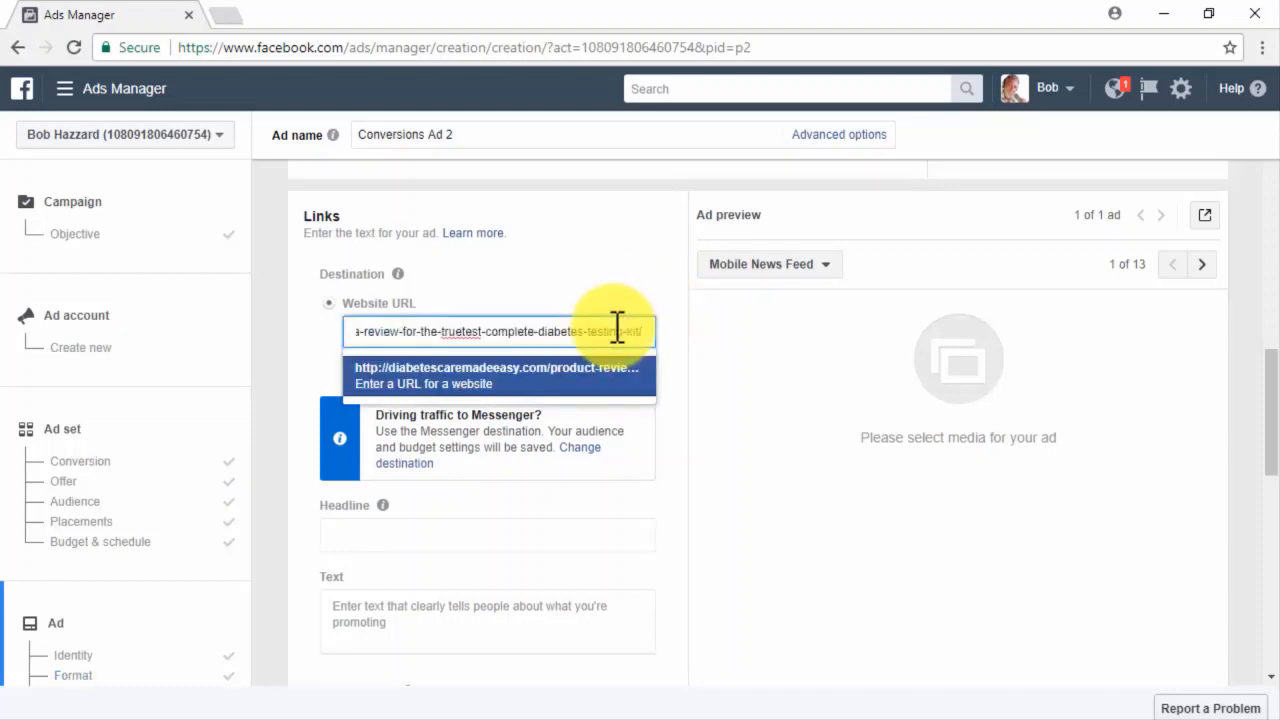
left_click(622, 378)
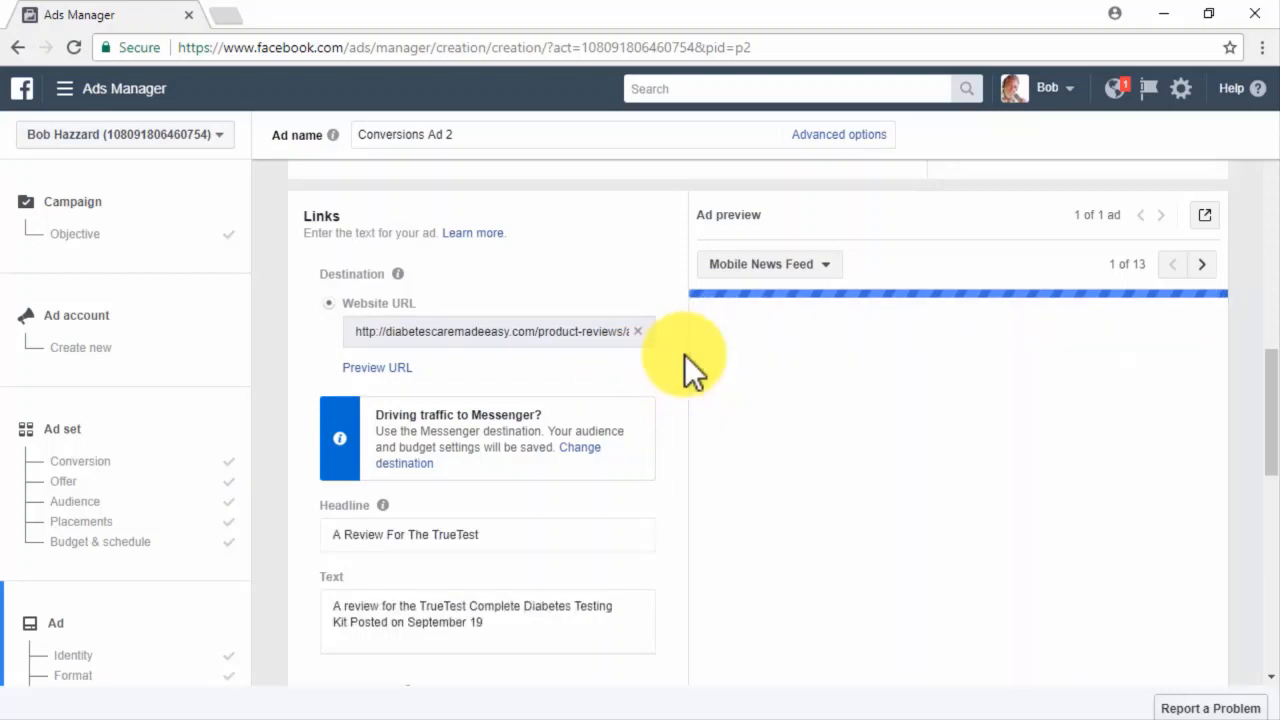
scroll(685, 356, "up", 1)
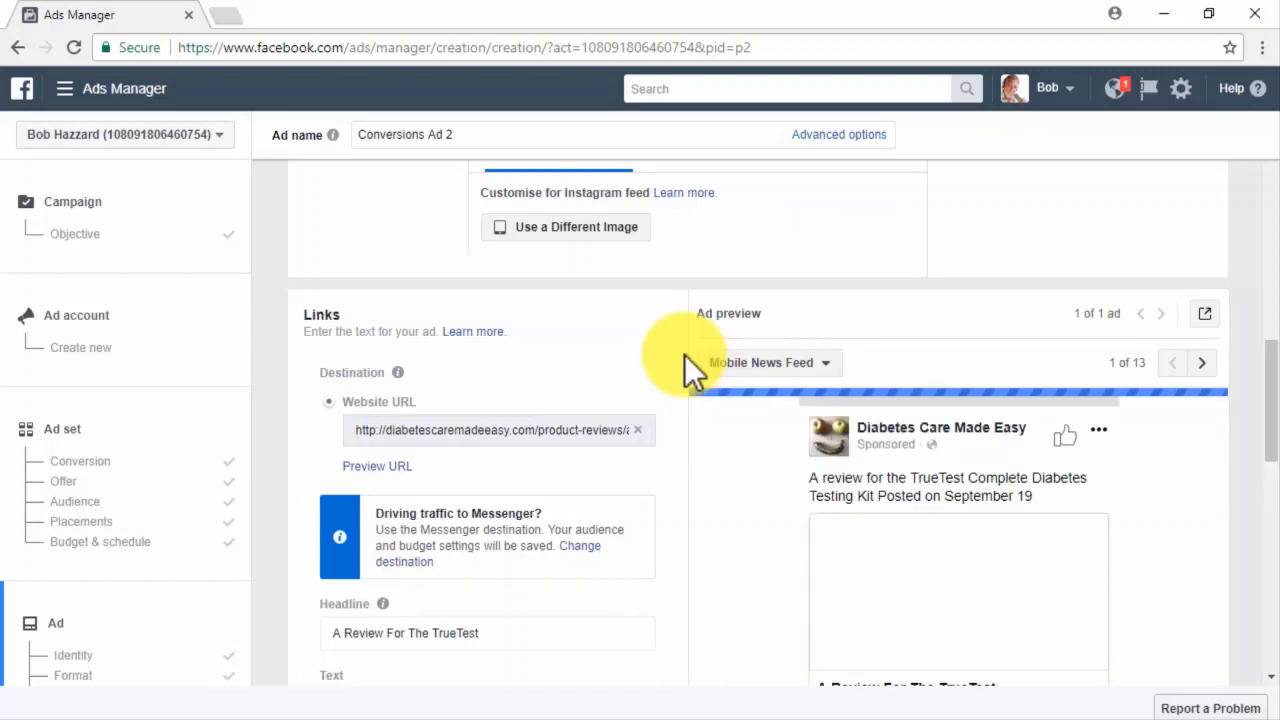
scroll(684, 354, "down", 1)
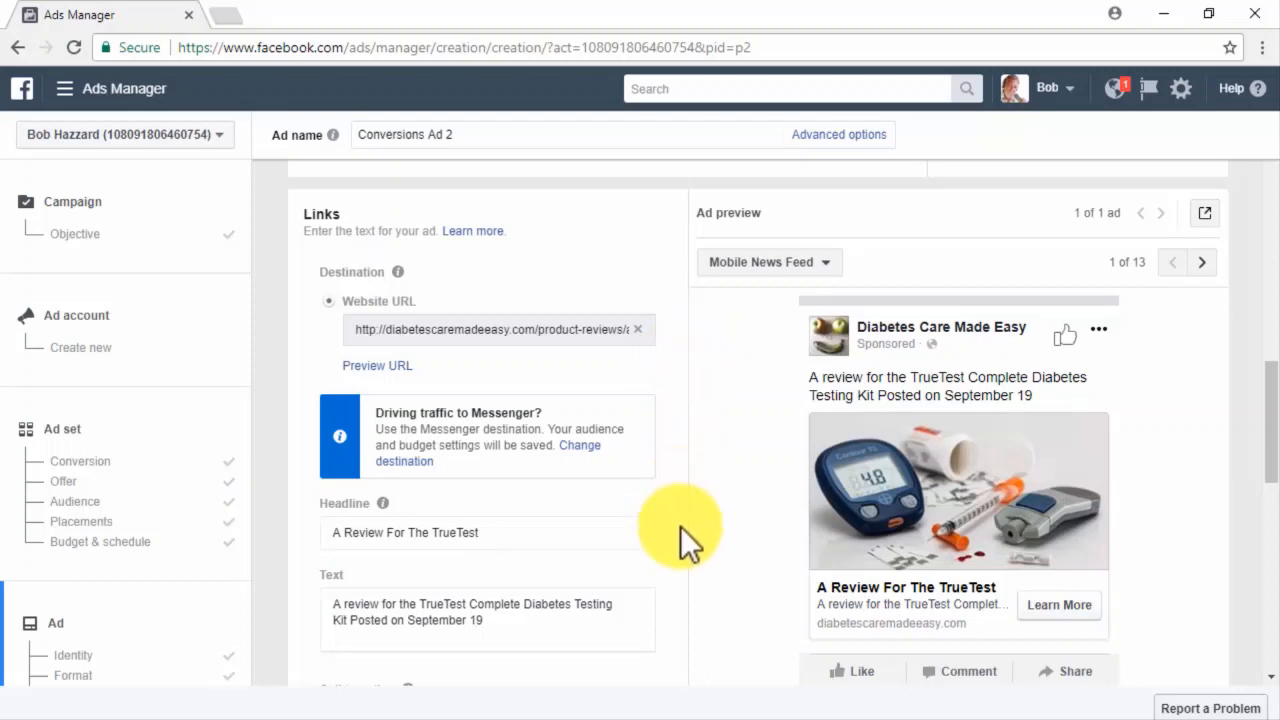
Set the headline to 'Diabetes Care Made Easy' and shorten the text to 'A review for the TrueTest Testing Kit'.
left_click(583, 533)
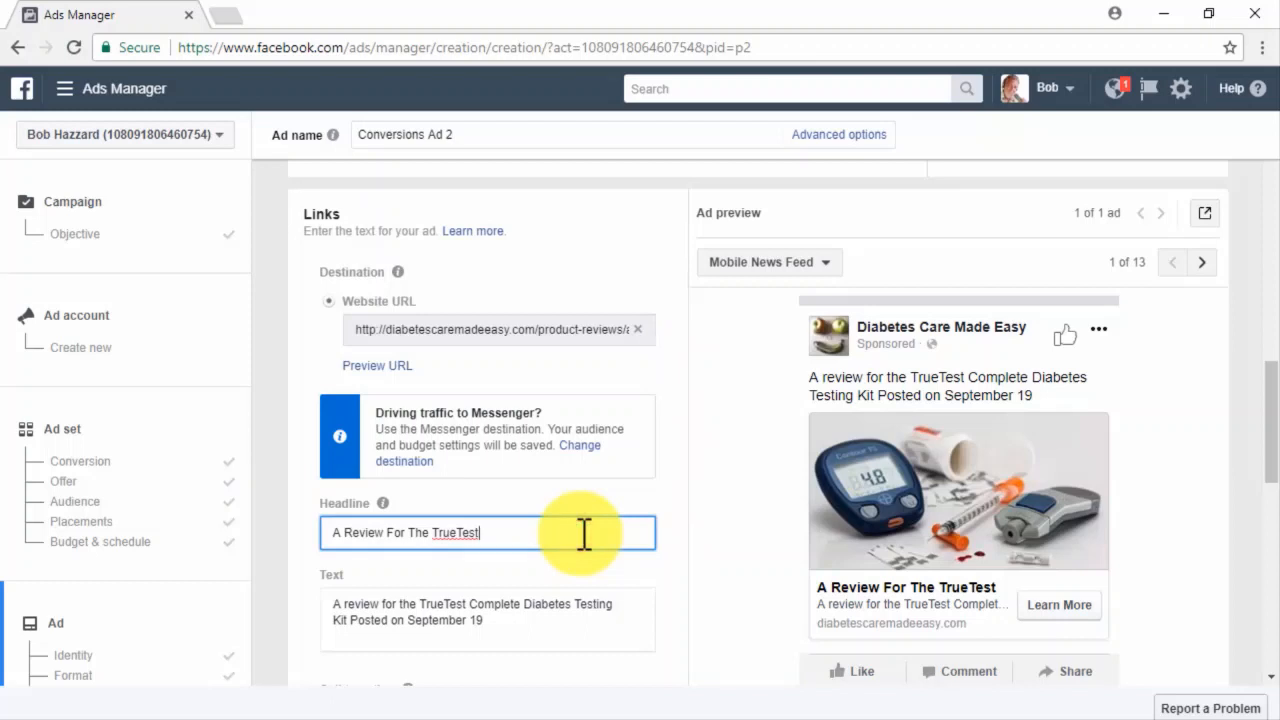
key("ctrl+a")
type("Diabetes Care Made Easy")
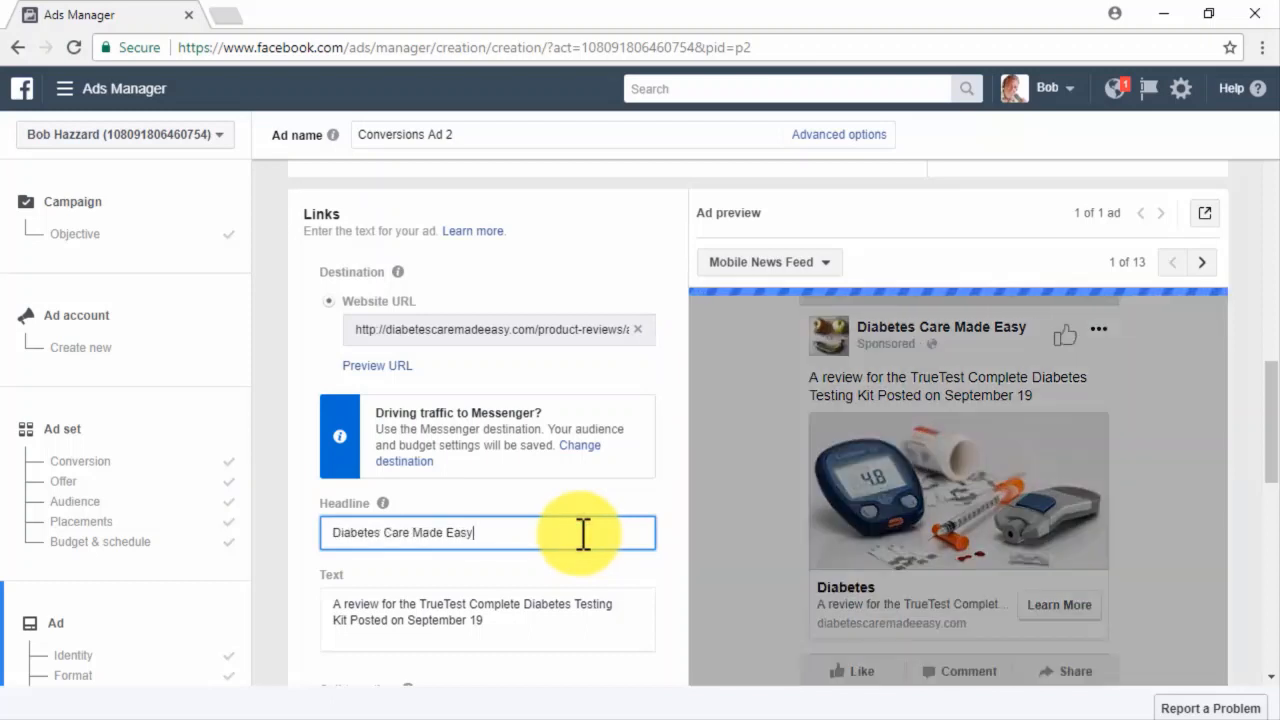
scroll(583, 533, "down", 1)
left_click(583, 533)
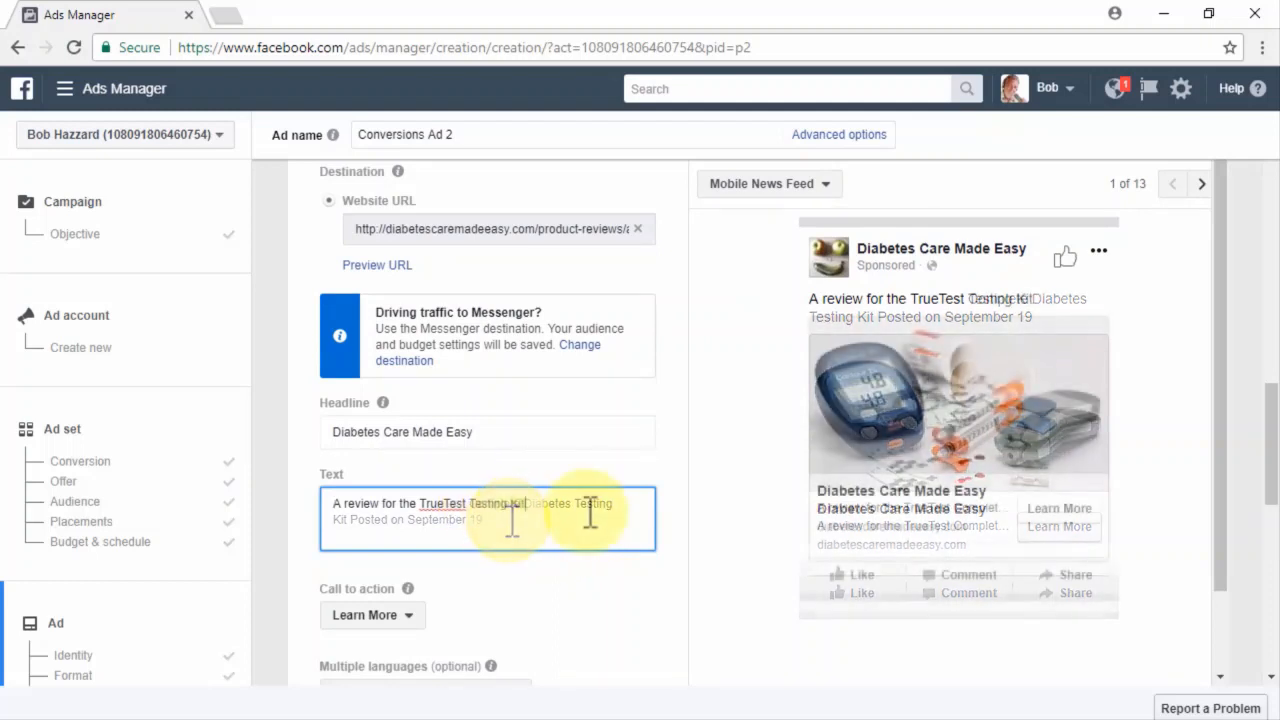
Try Listen now as the call to action, then revert it to Learn More.
left_click(410, 616)
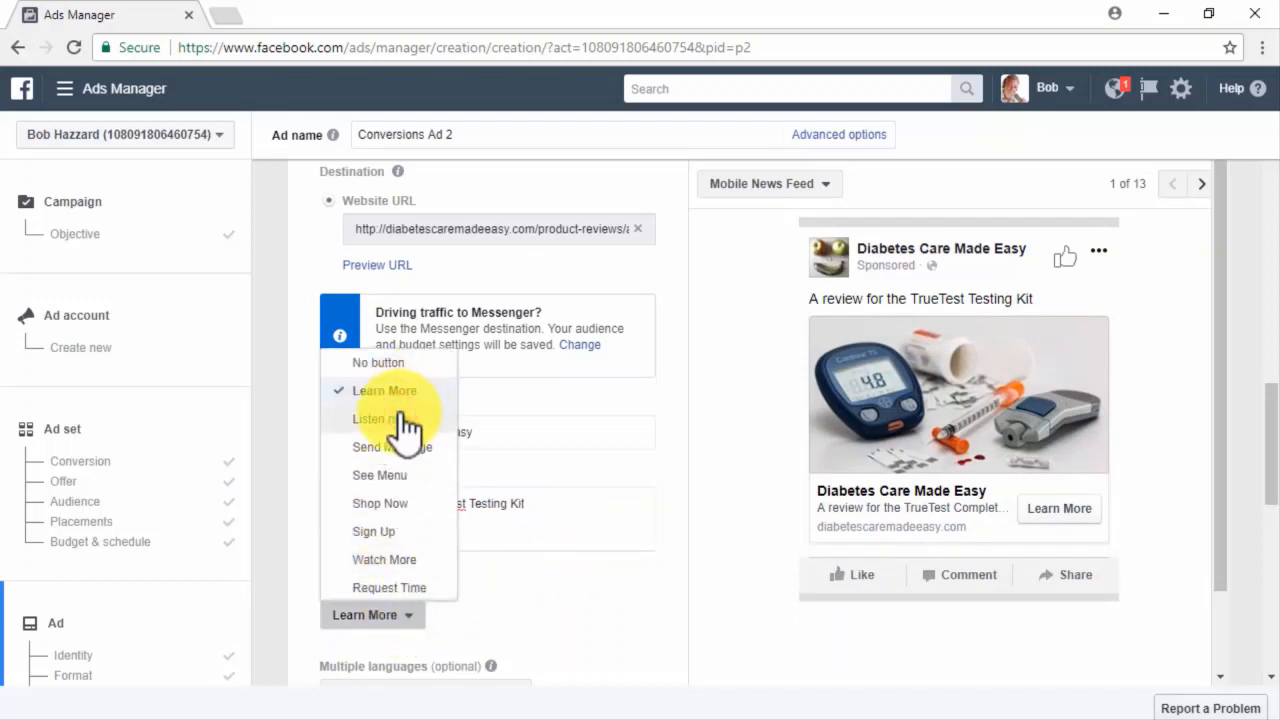
left_click(405, 420)
left_click(403, 618)
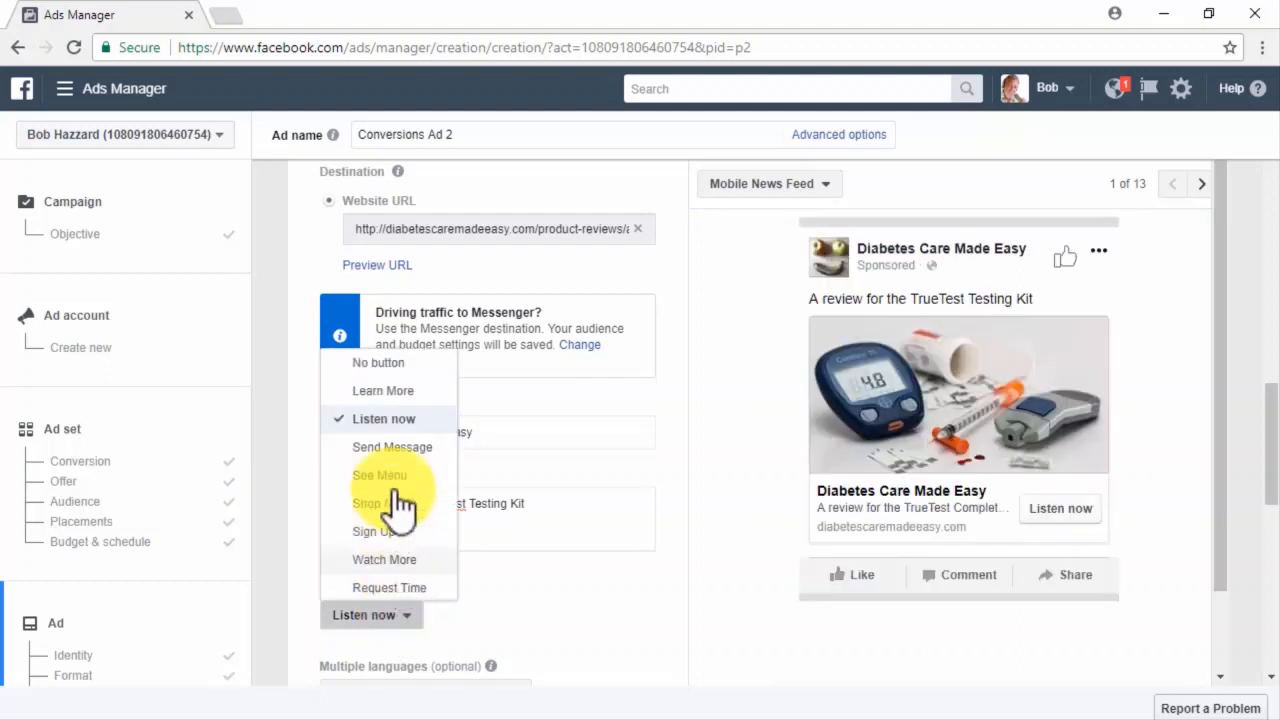
left_click(385, 392)
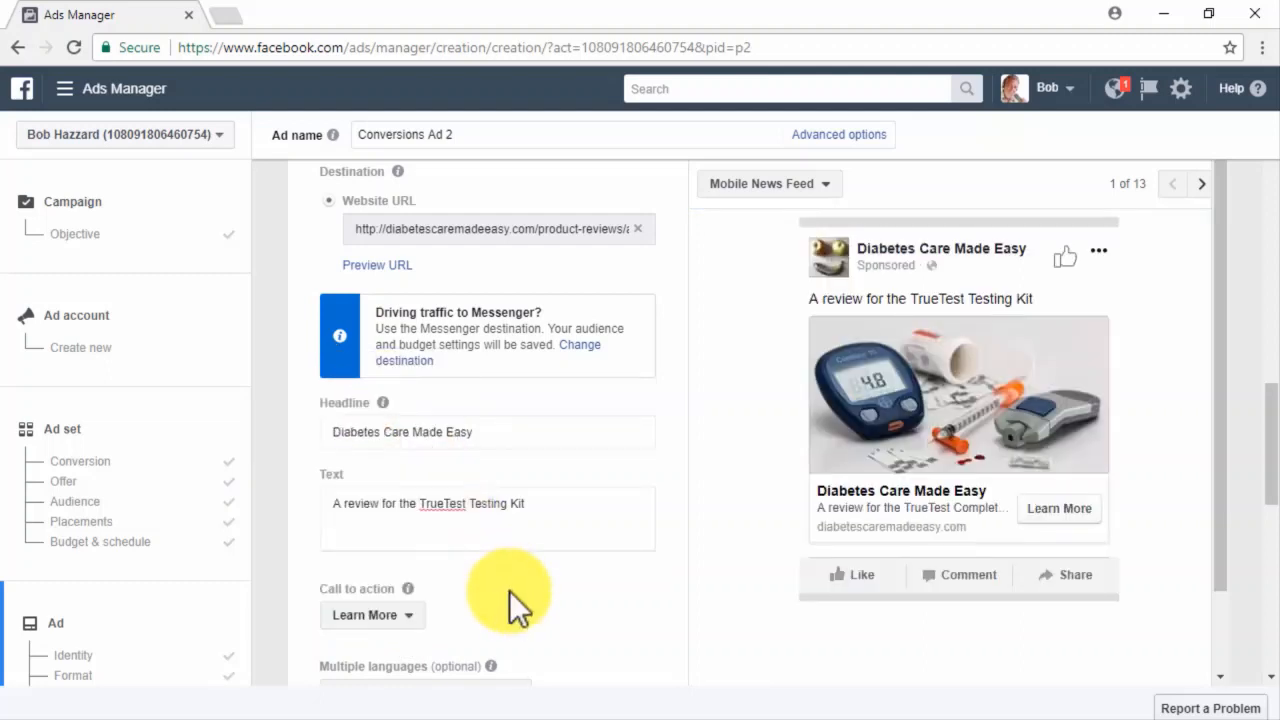
Enter 'Diabetes Care, Made Easy' as the News Feed link description.
scroll(617, 590, "down", 3)
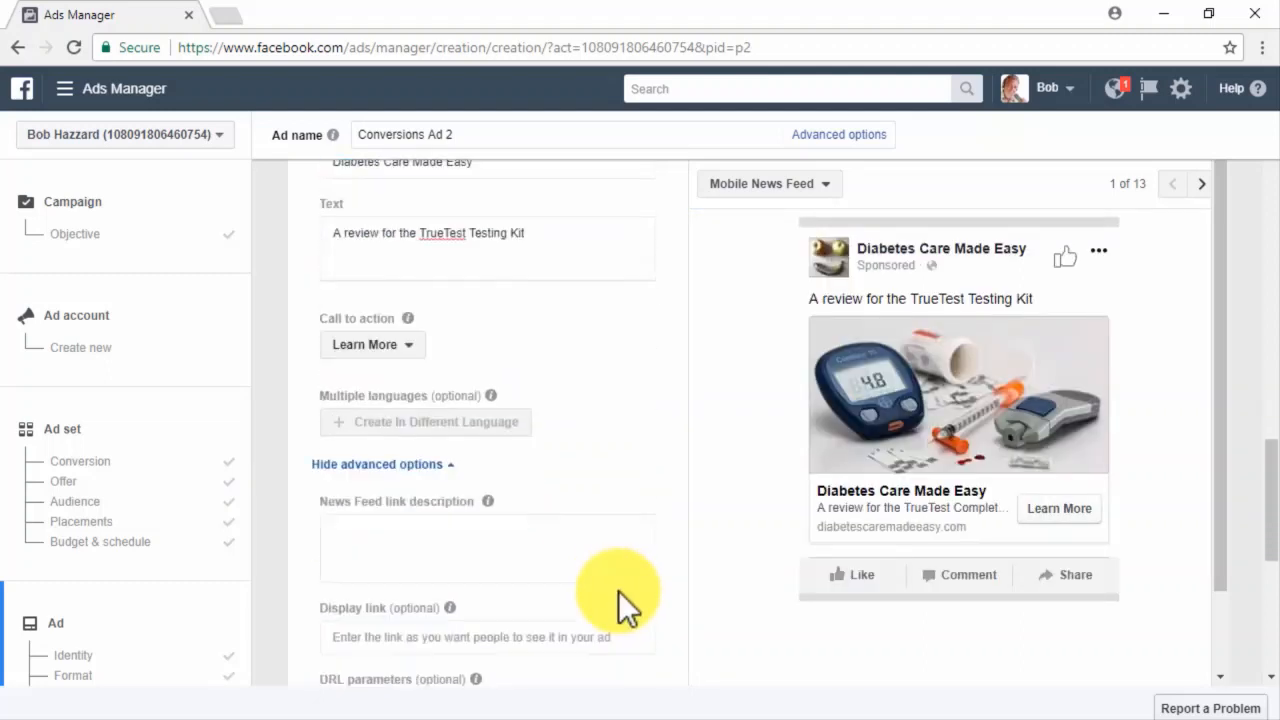
left_click(585, 532)
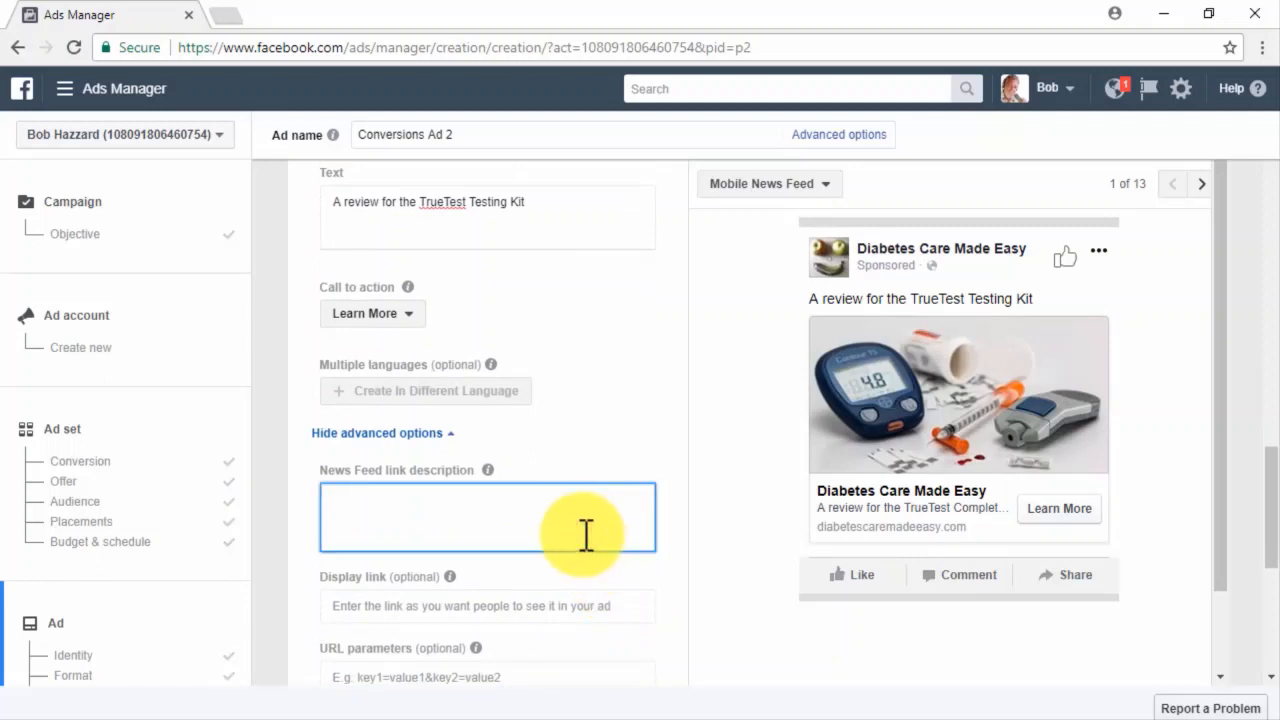
type("Diabetes Care, Made Easy")
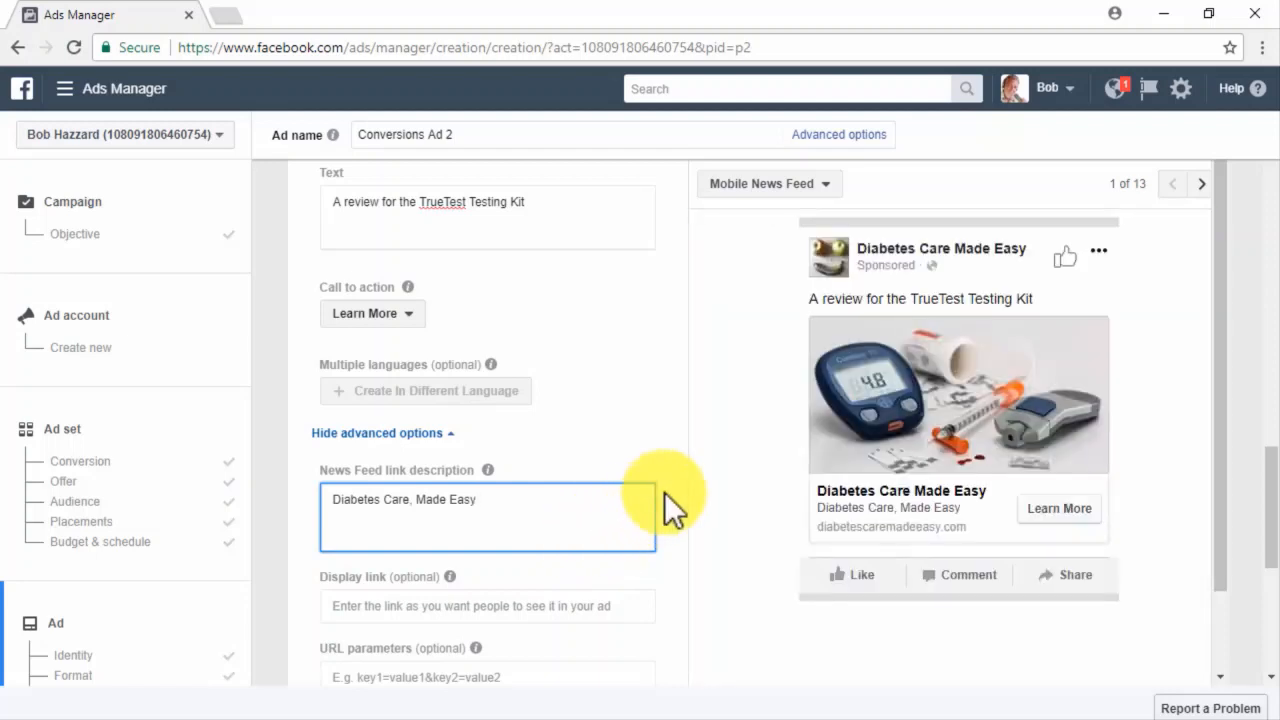
Switch the ad preview to the Desktop News Feed placement.
left_click(808, 186)
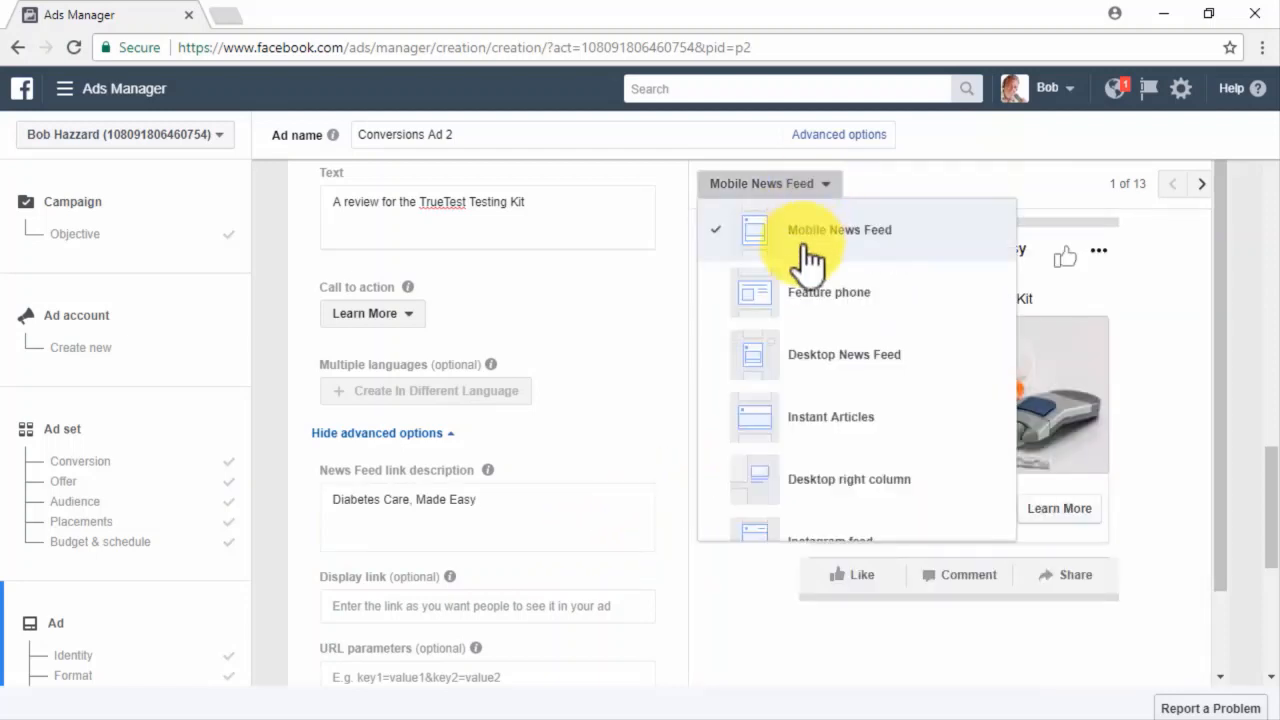
left_click(796, 366)
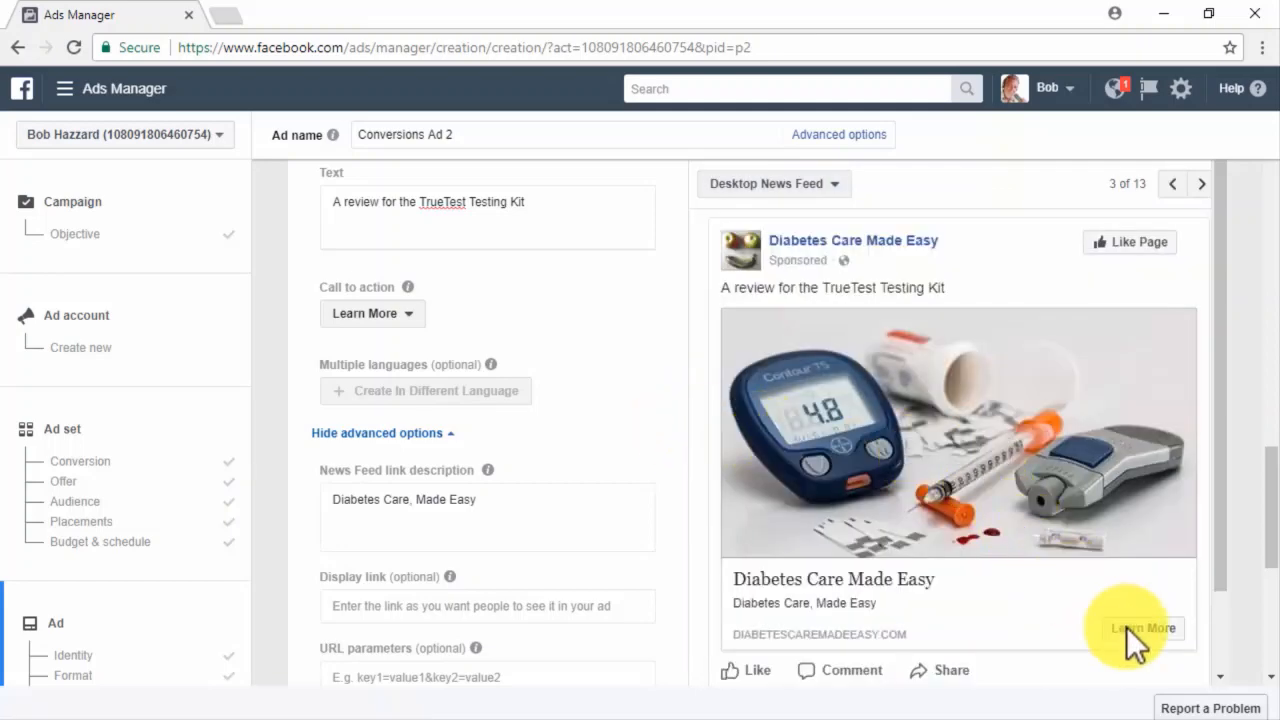
scroll(1126, 626, "down", 1)
scroll(1255, 635, "down", 5)
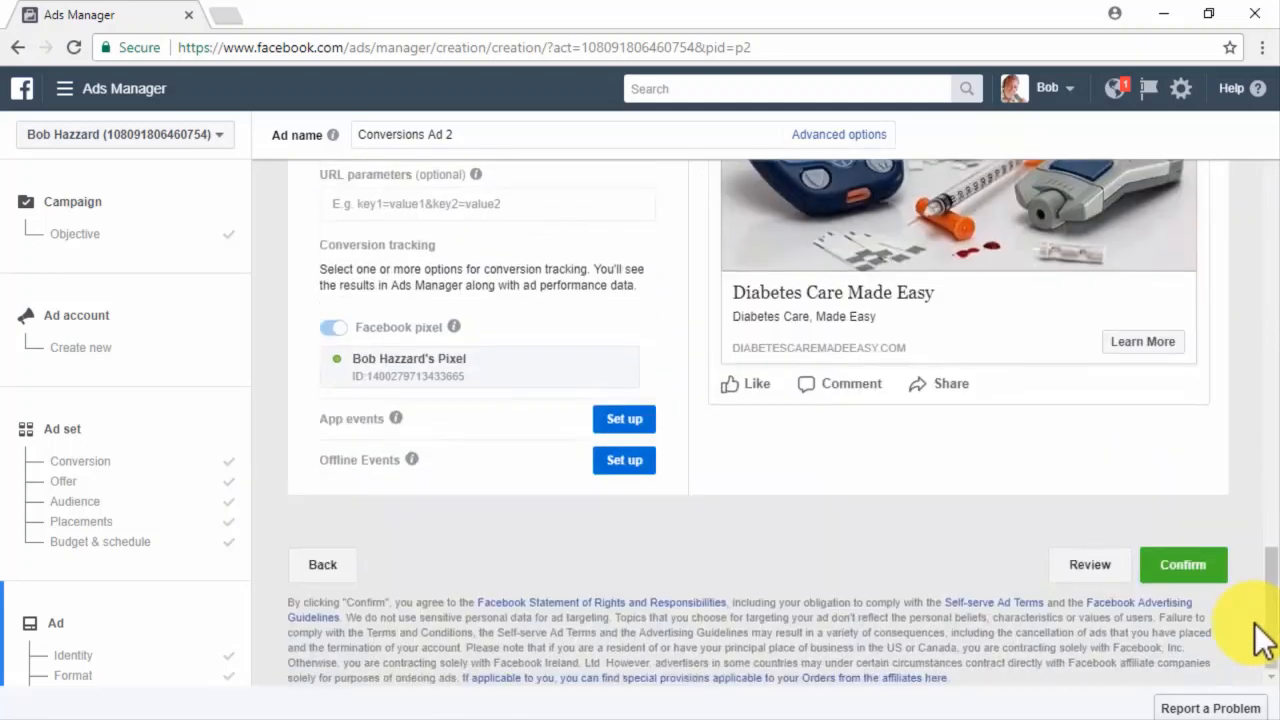
Confirm and submit the finished Conversions Ad 2.
left_click(1208, 575)
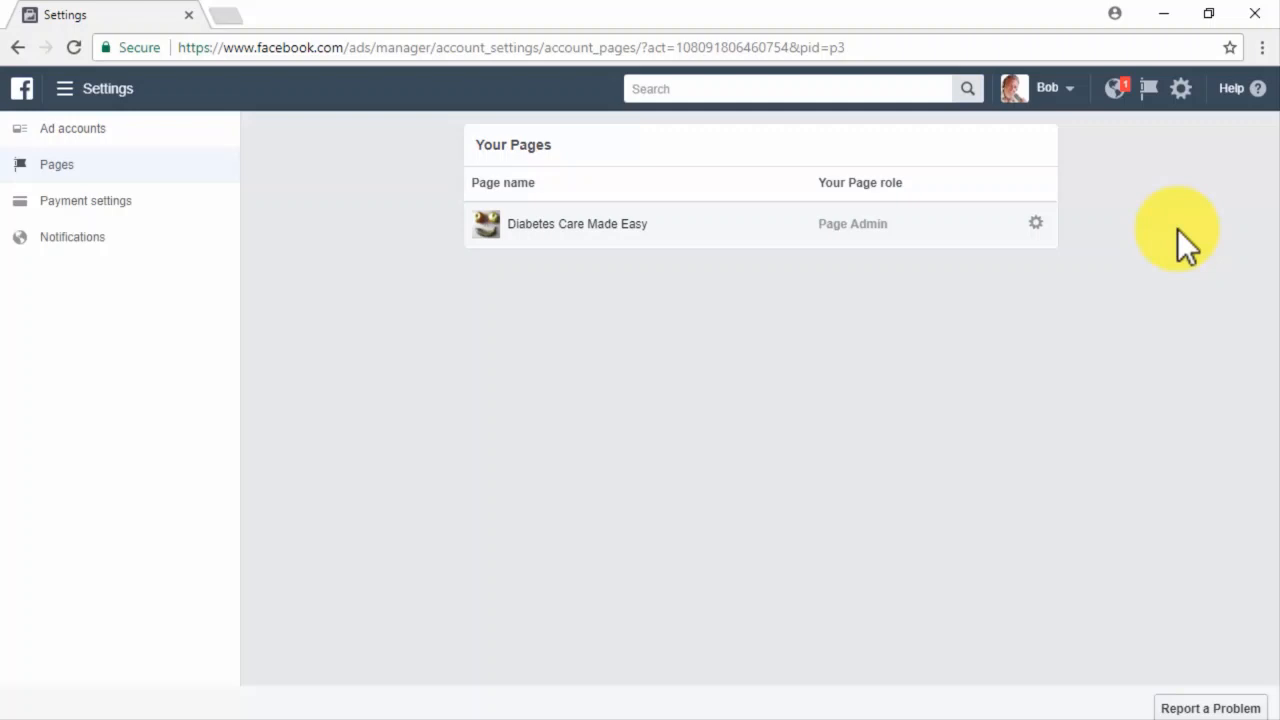
Go to the Audiences page via the tools menu and start a new Custom Audience.
left_click(106, 92)
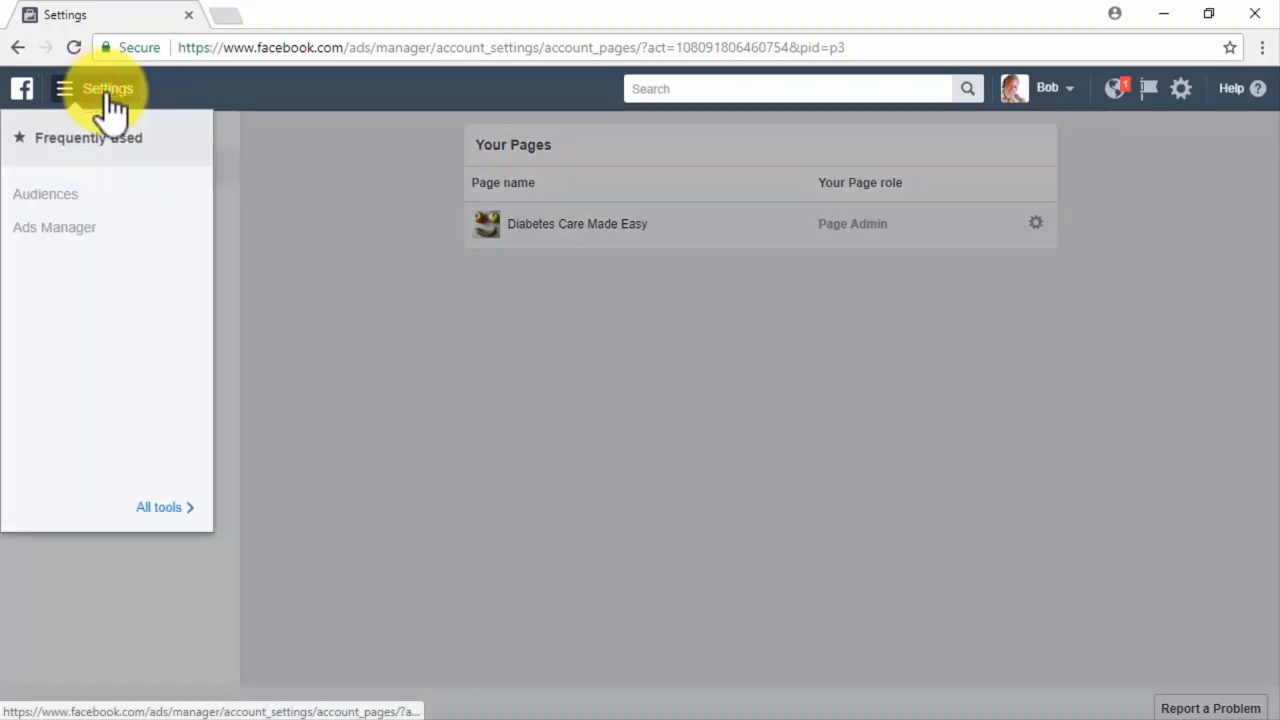
left_click(160, 507)
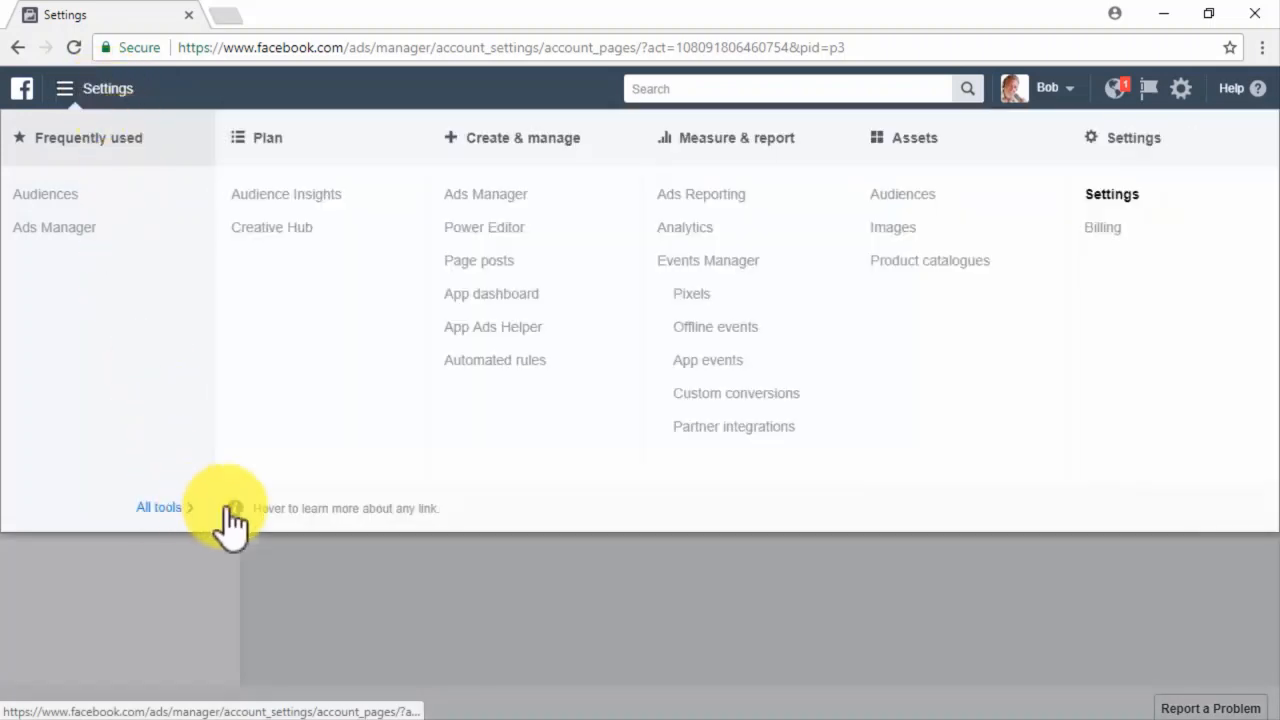
left_click(900, 196)
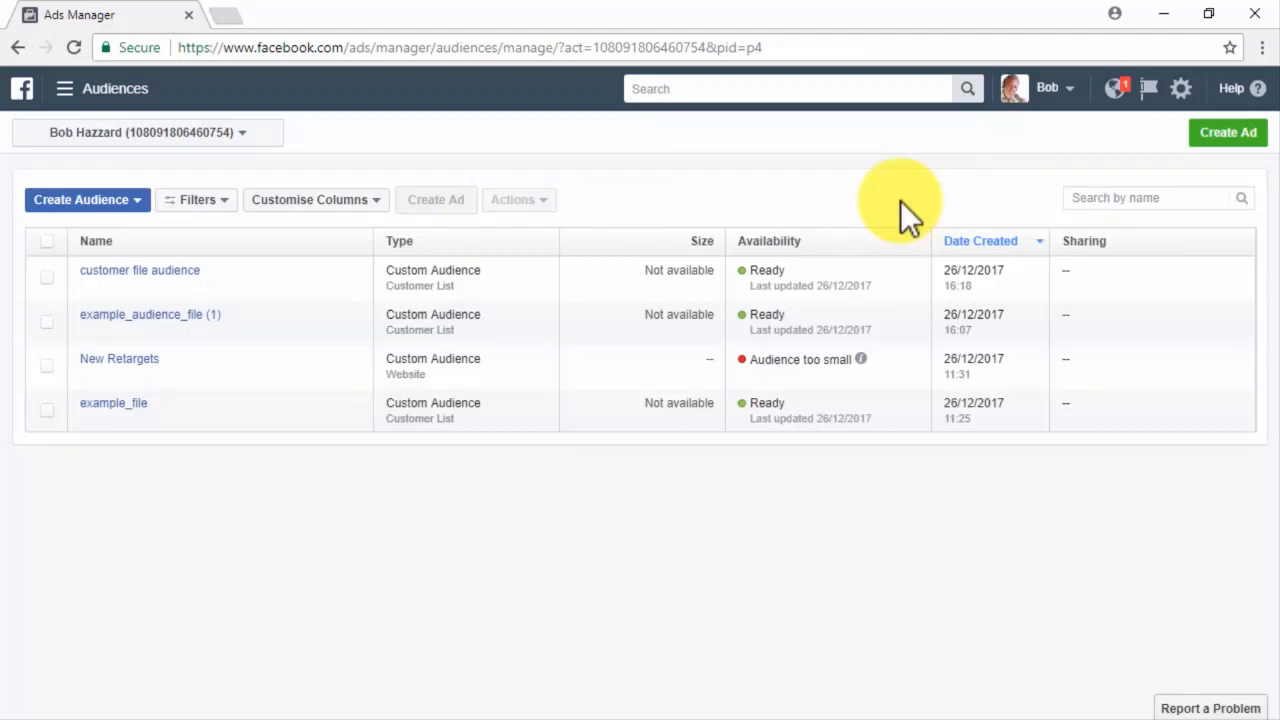
left_click(146, 199)
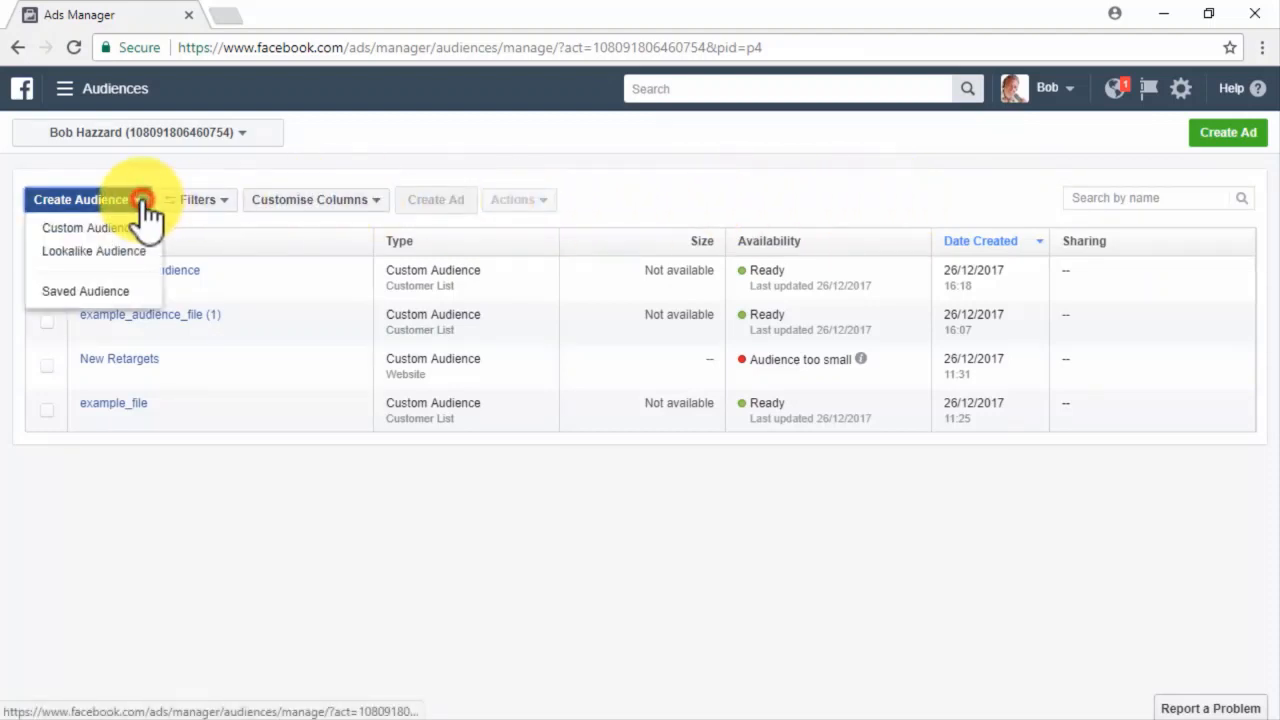
left_click(146, 224)
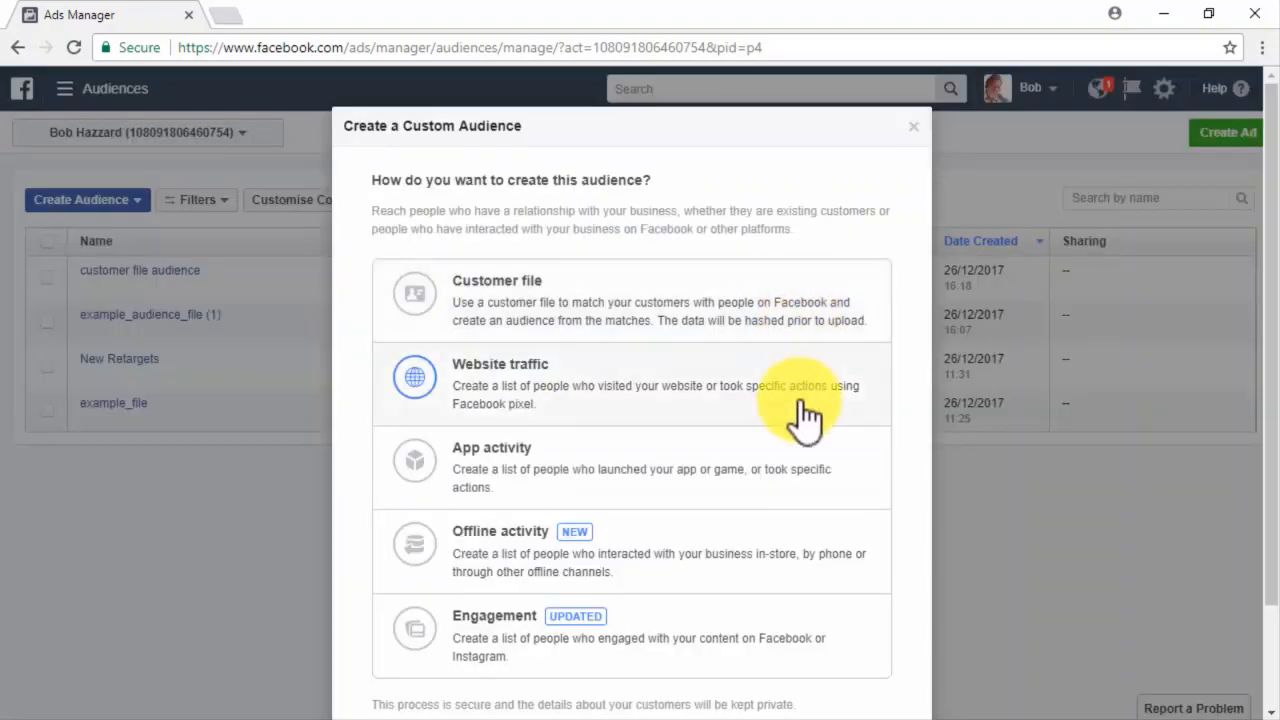
Build the audience from App activity, matching any criterion, for the HazzardBob app.
left_click(801, 455)
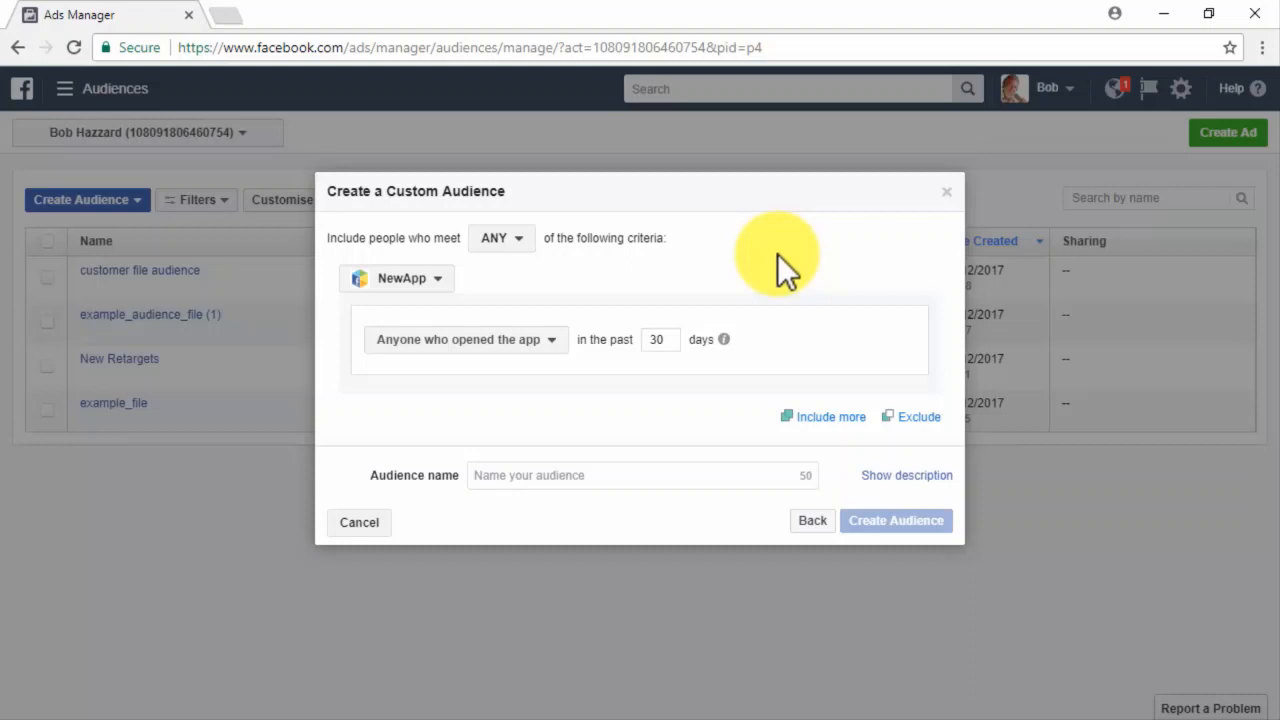
left_click(525, 241)
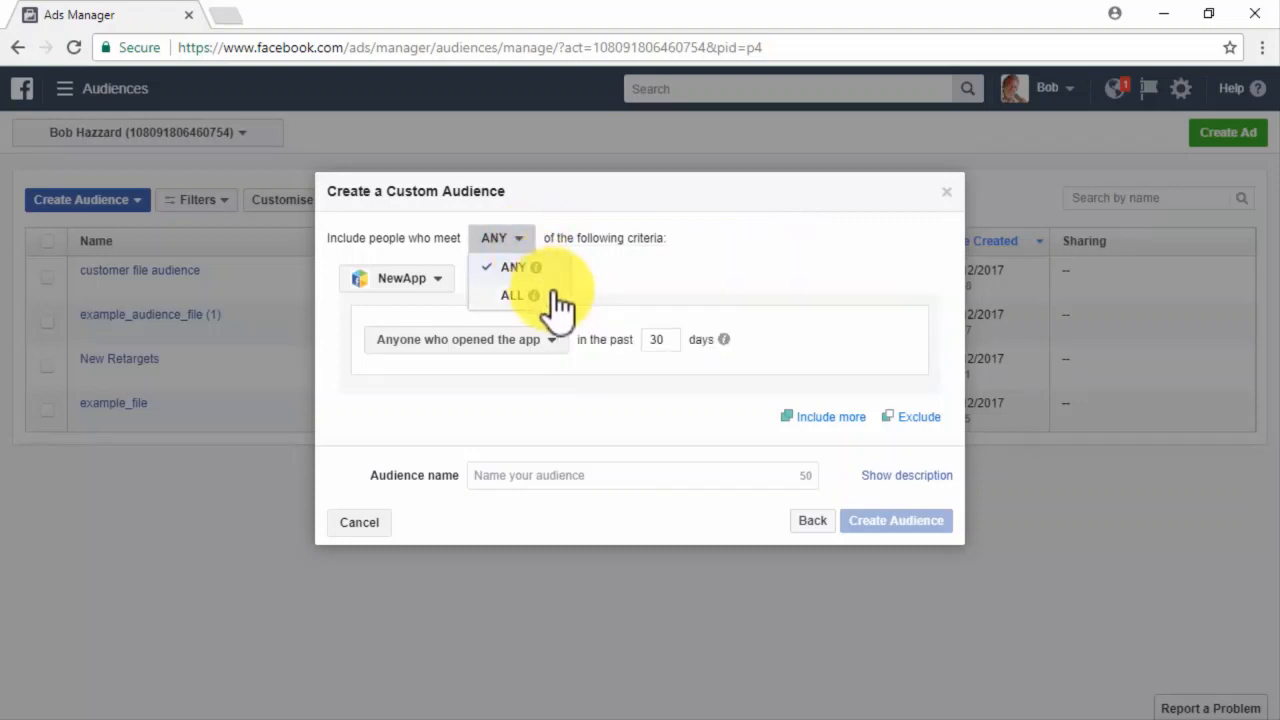
left_click(518, 268)
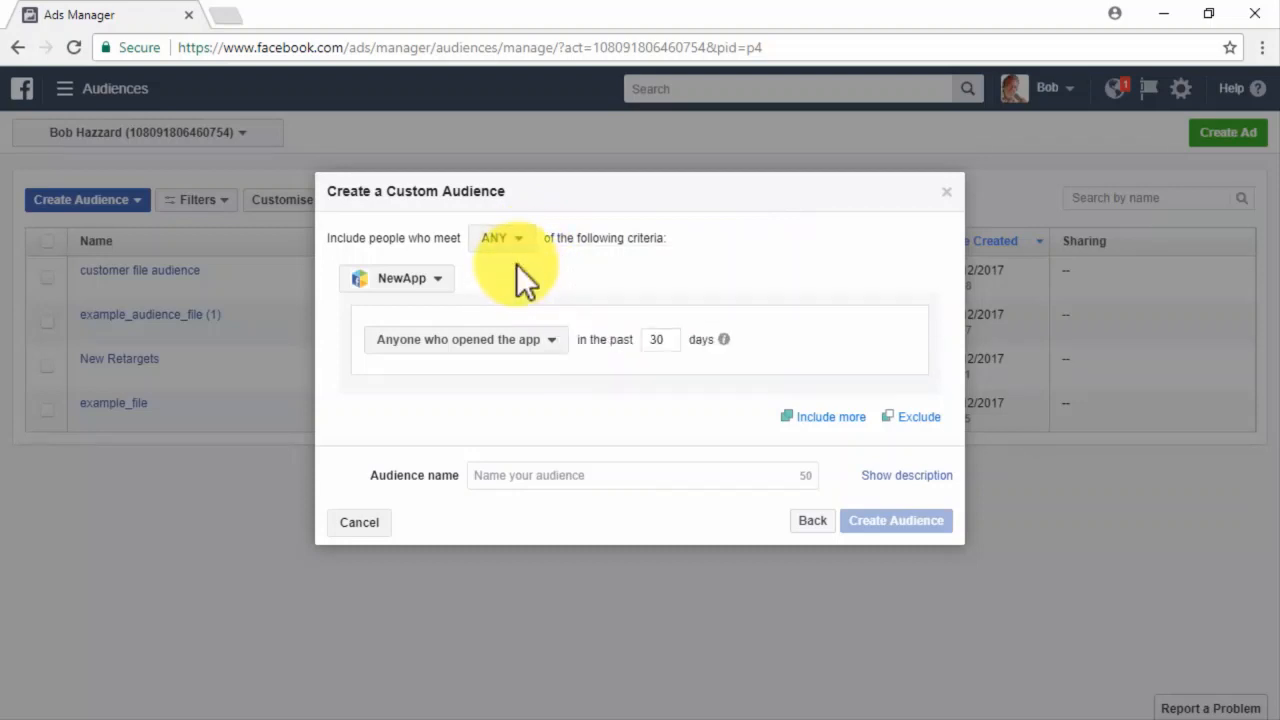
left_click(438, 278)
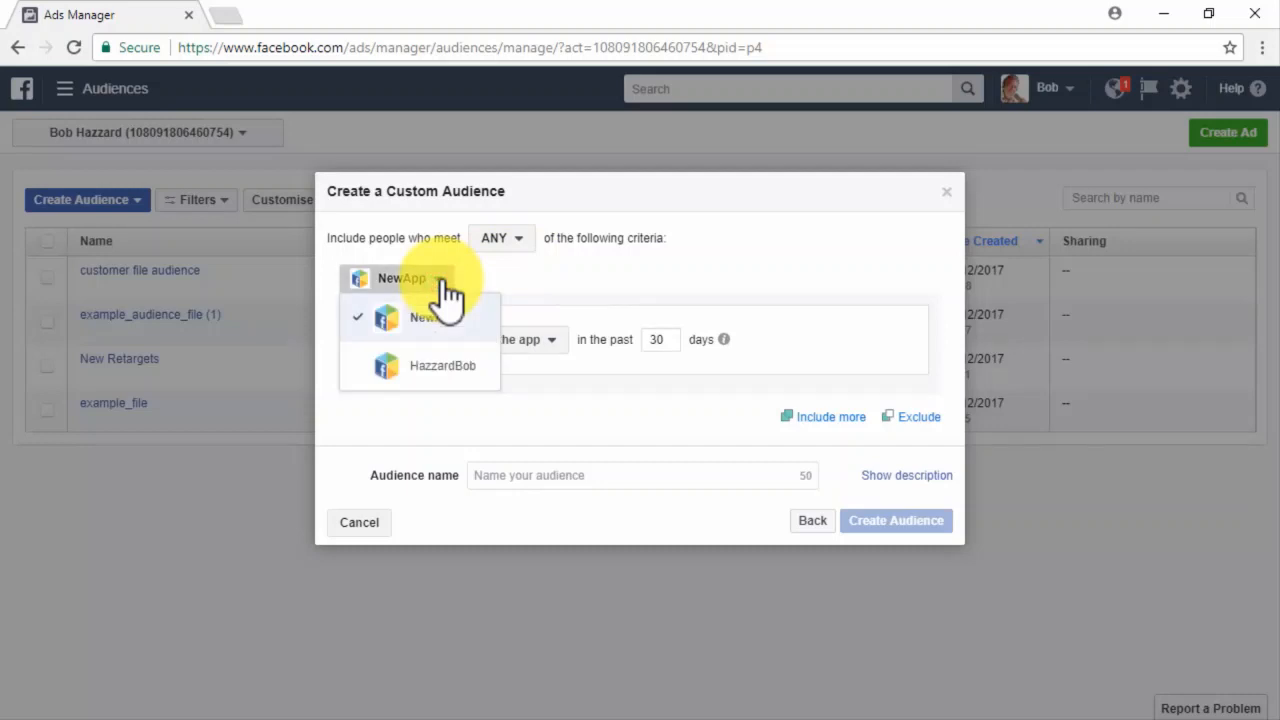
left_click(441, 364)
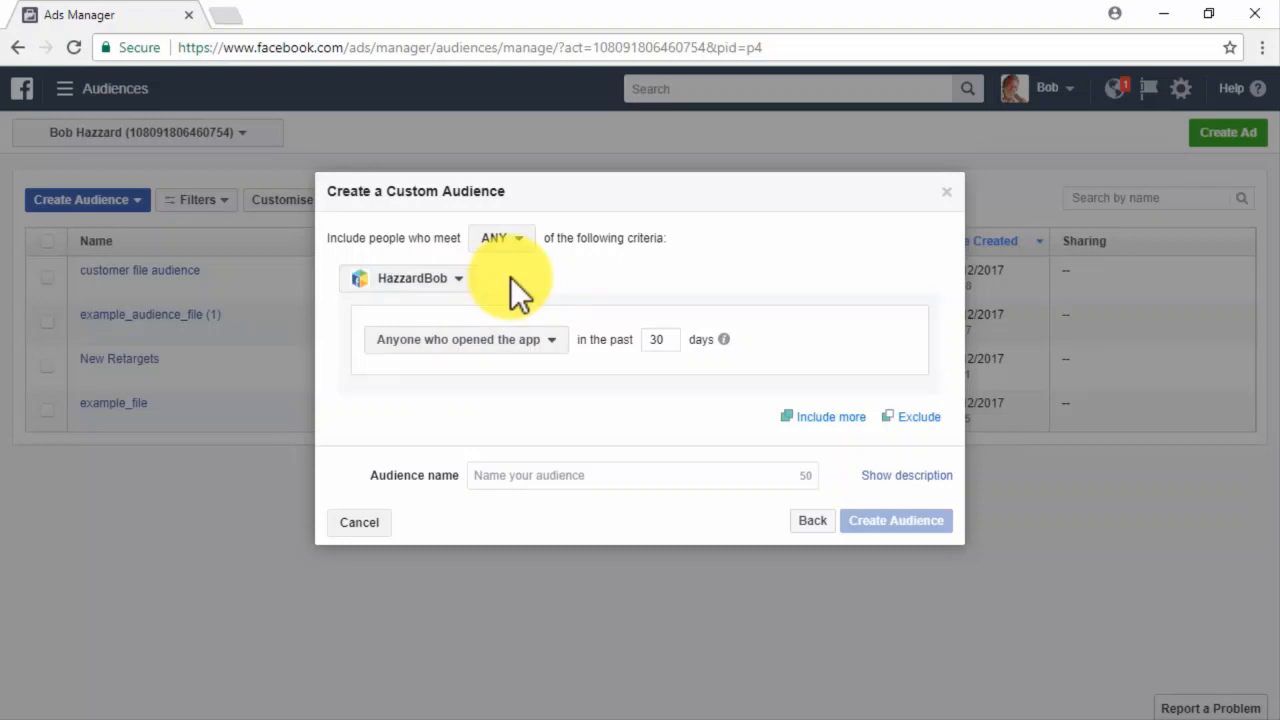
Review the app criteria: opened the app over 30 days, then try top 10% most active users.
left_click(551, 340)
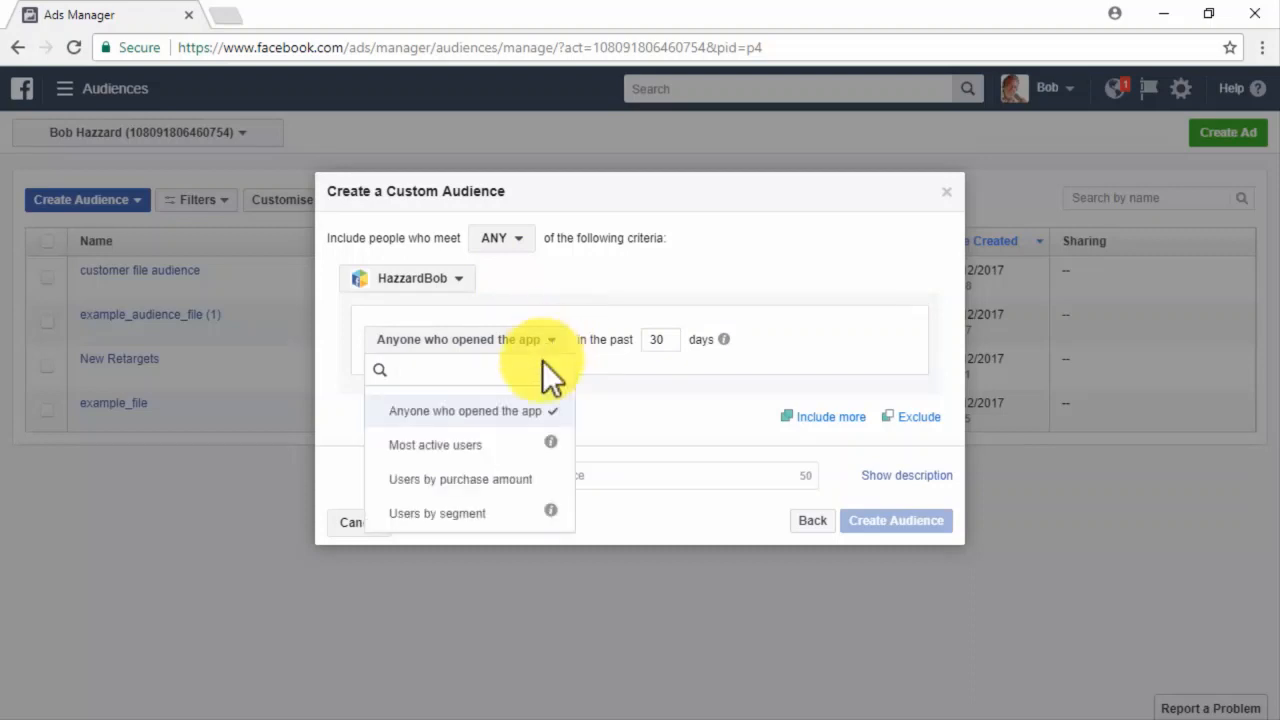
left_click(527, 410)
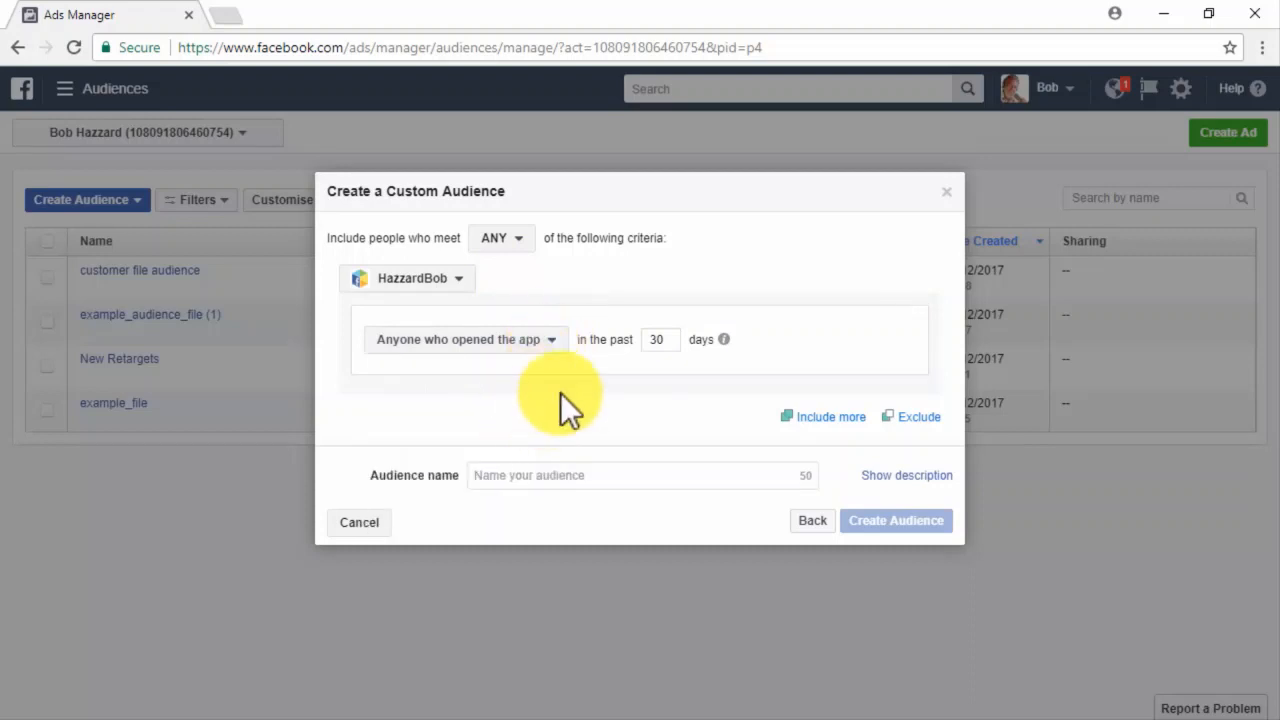
left_click(664, 339)
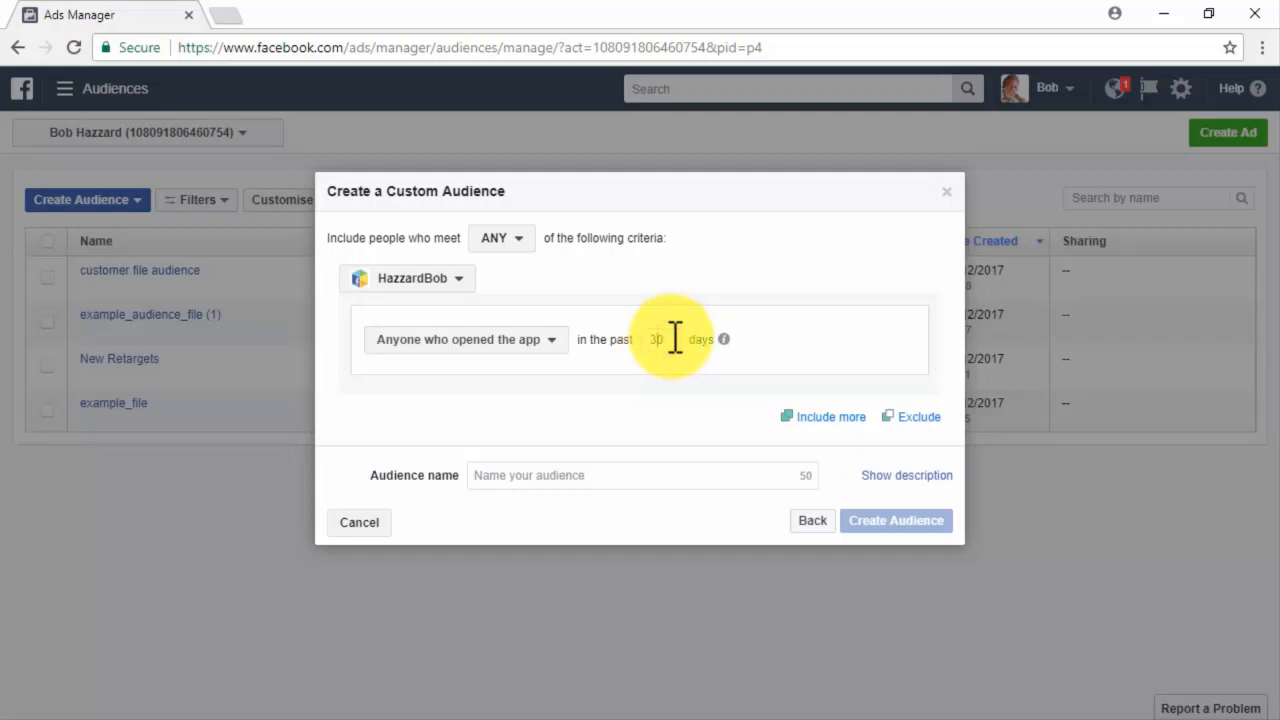
left_click(541, 336)
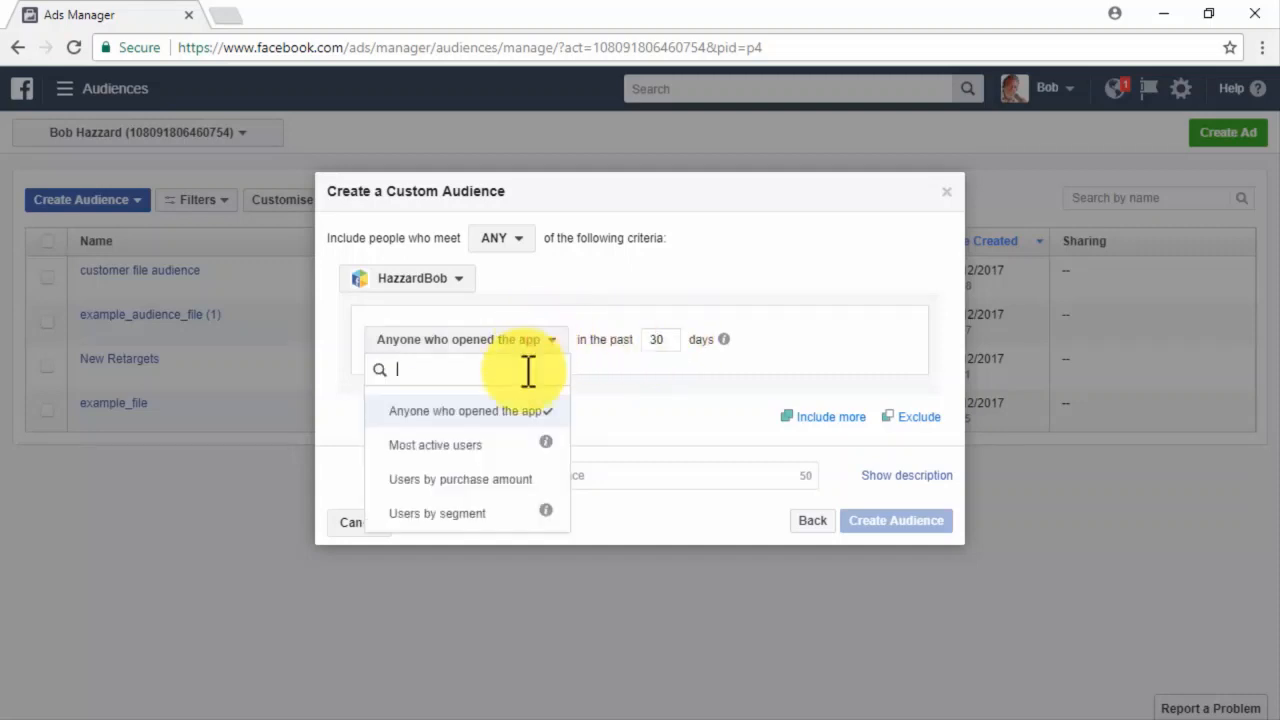
left_click(487, 444)
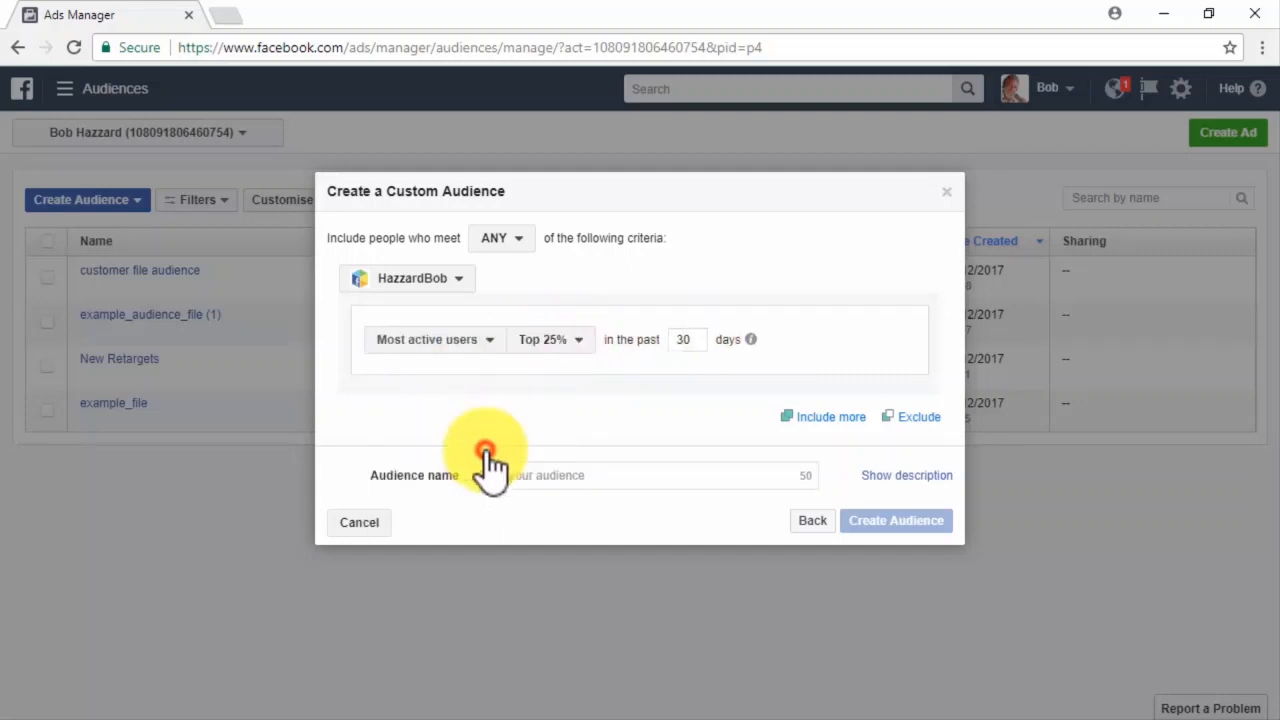
left_click(571, 342)
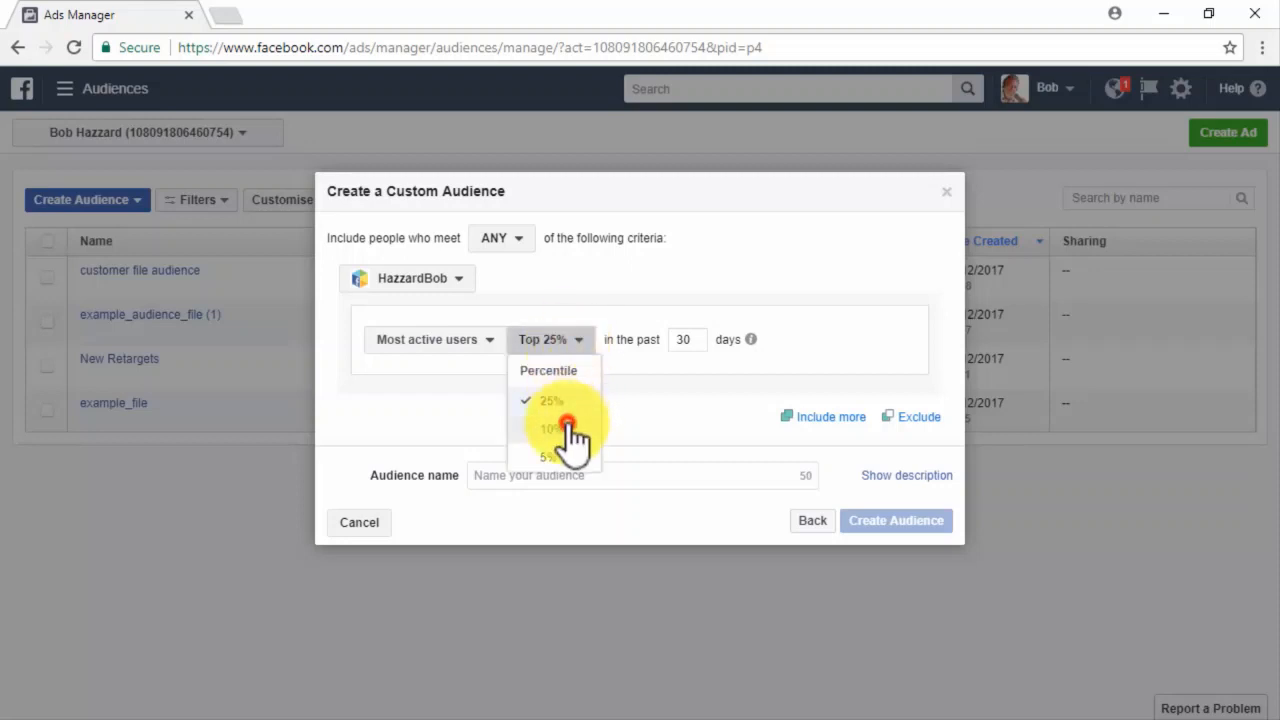
left_click(571, 428)
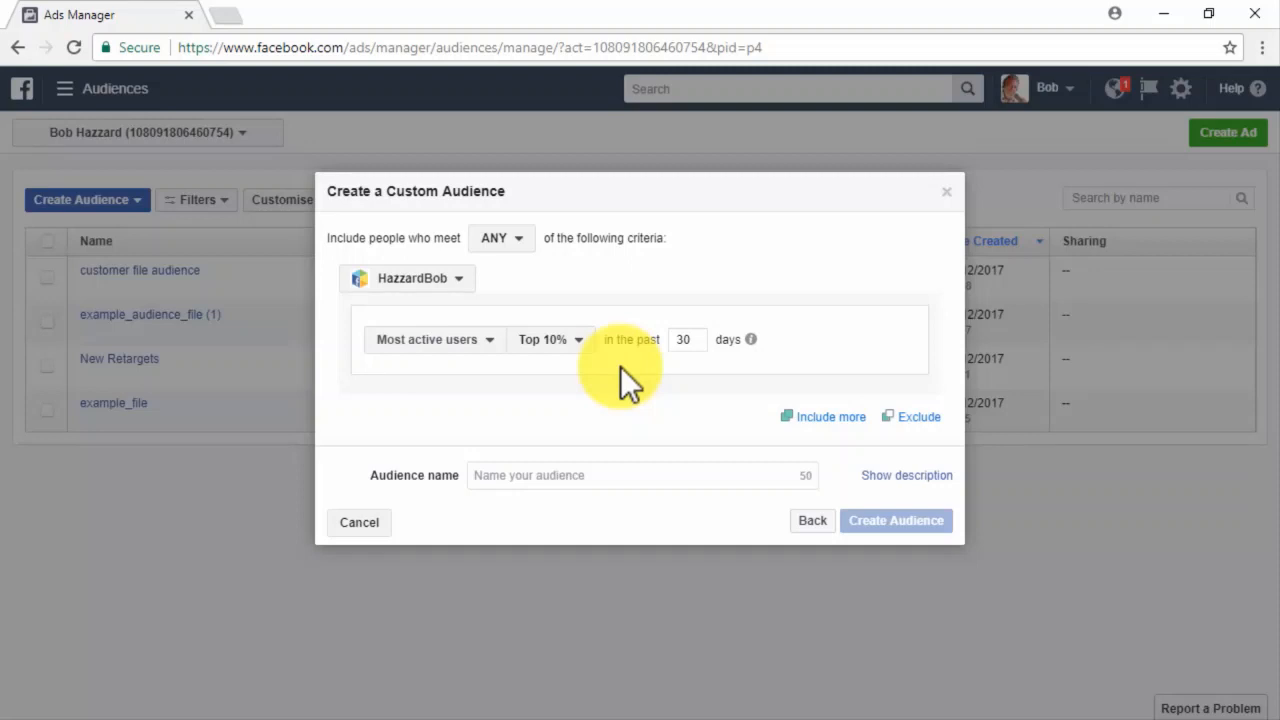
Try top 10% by purchase amount and segments, then revert to anyone who opened the app.
left_click(507, 340)
left_click(537, 479)
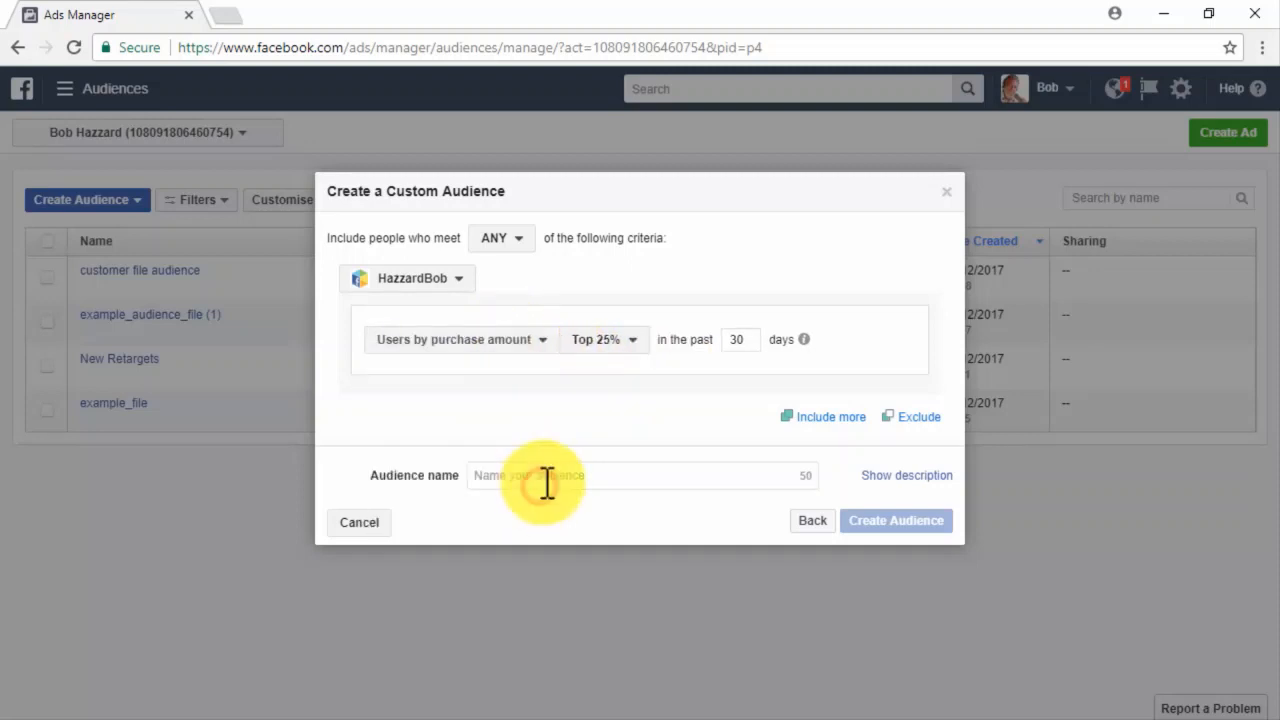
left_click(610, 340)
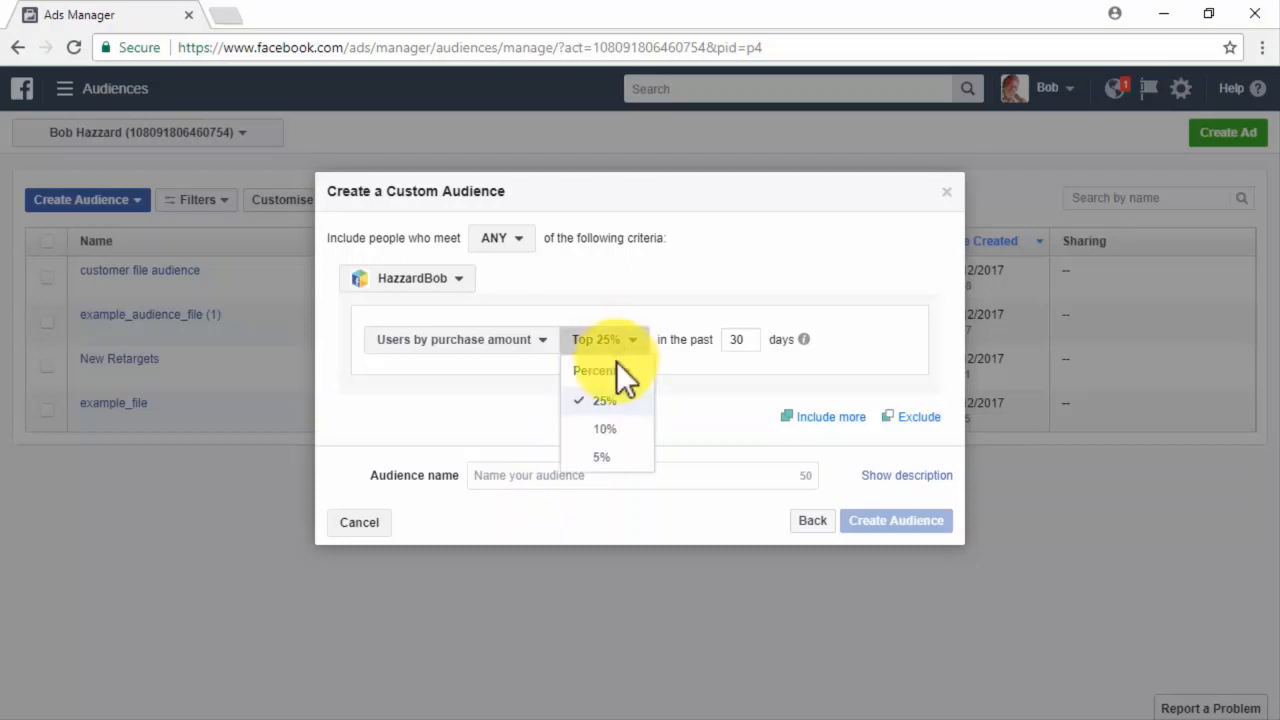
left_click(607, 430)
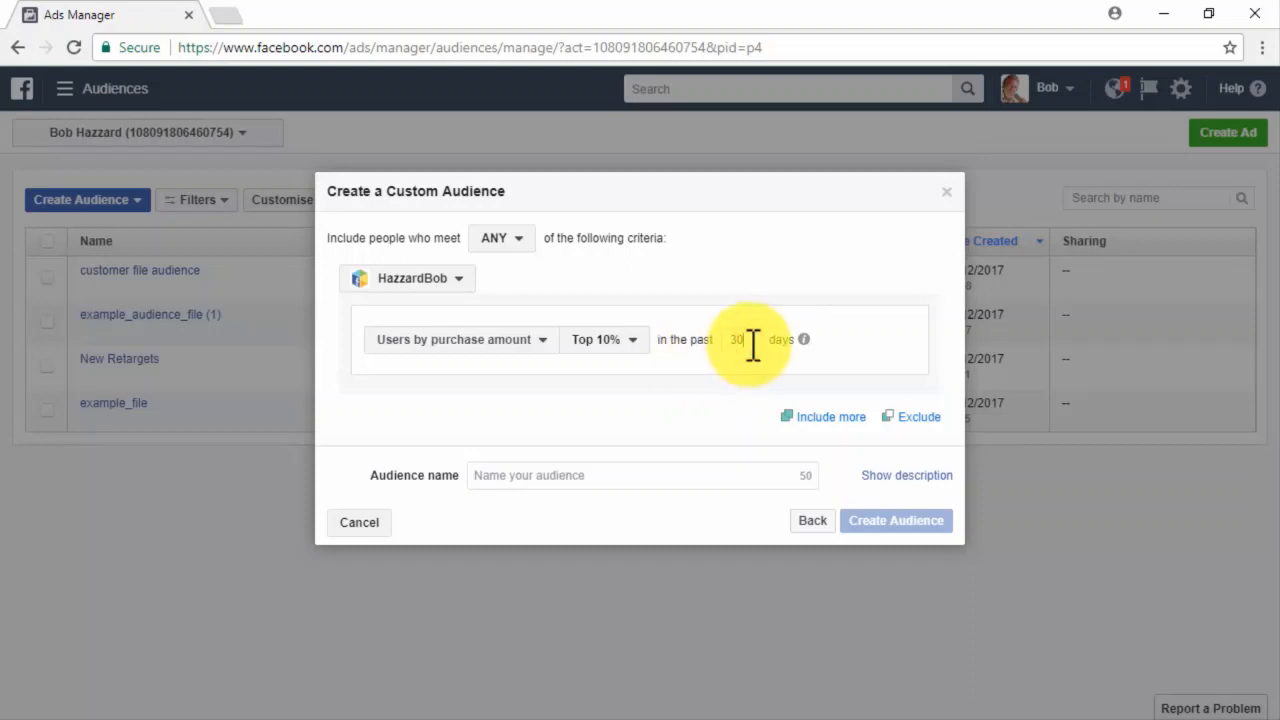
left_click(543, 340)
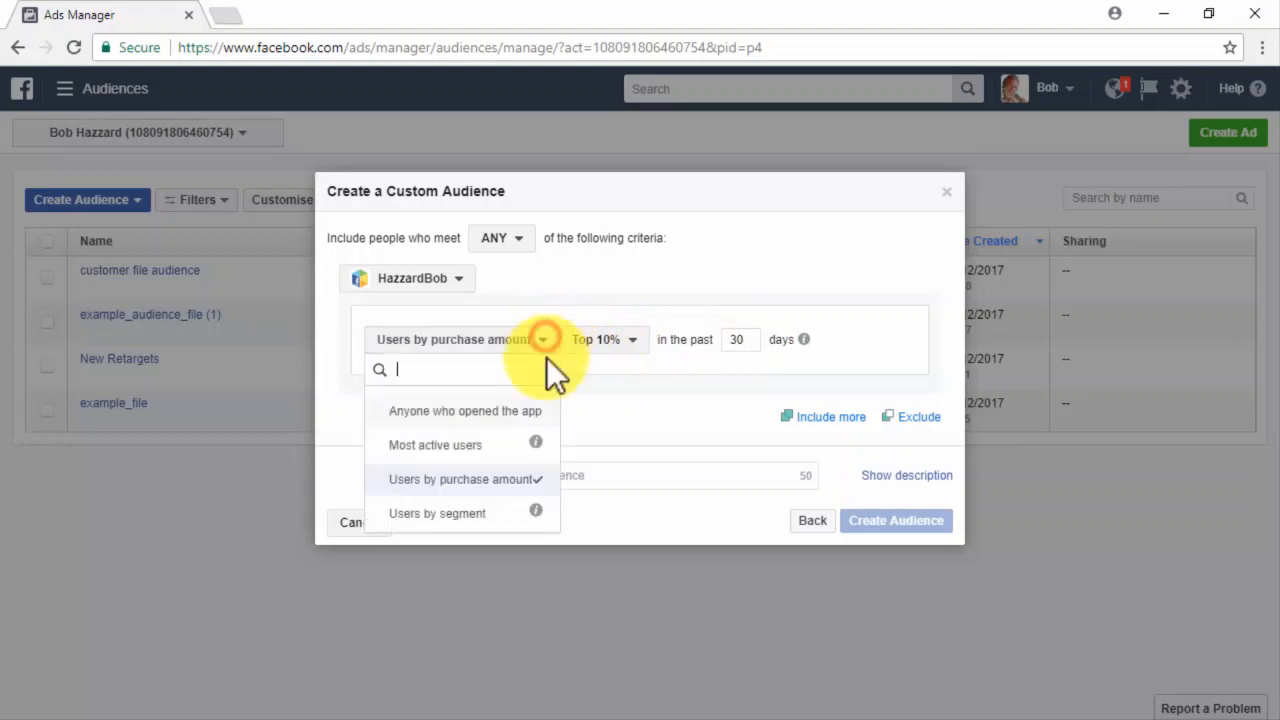
left_click(490, 513)
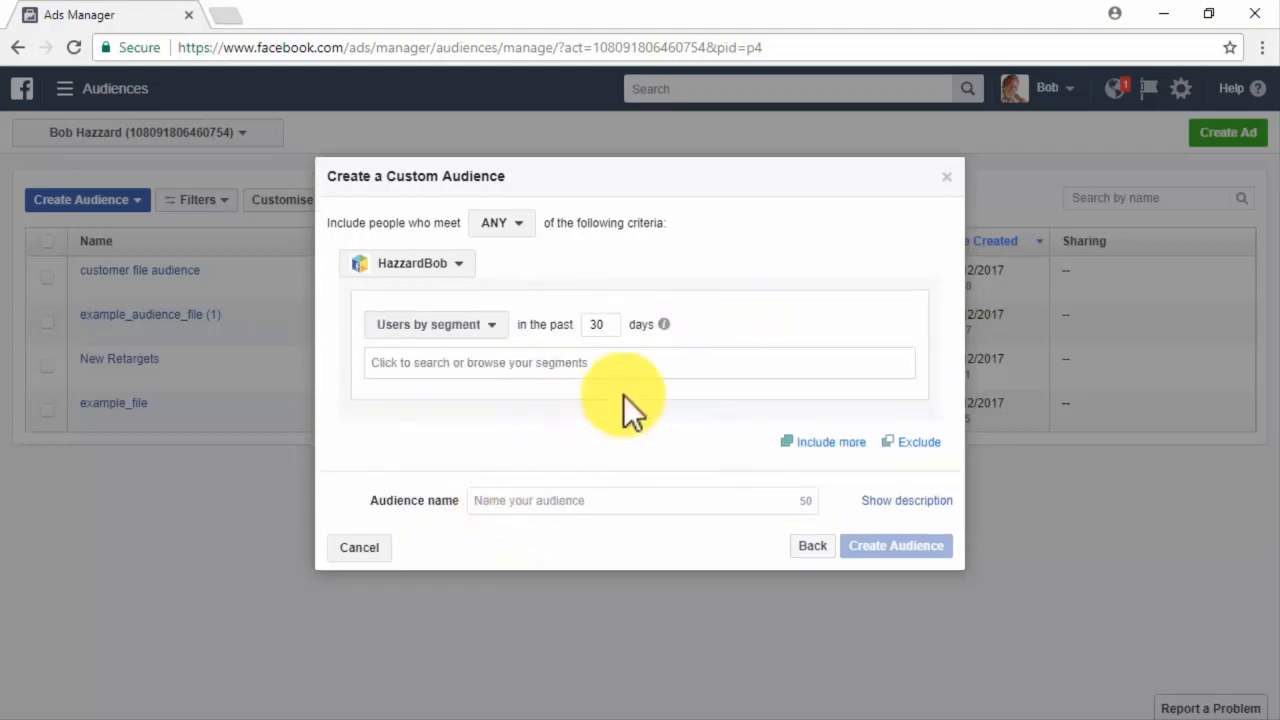
left_click(620, 362)
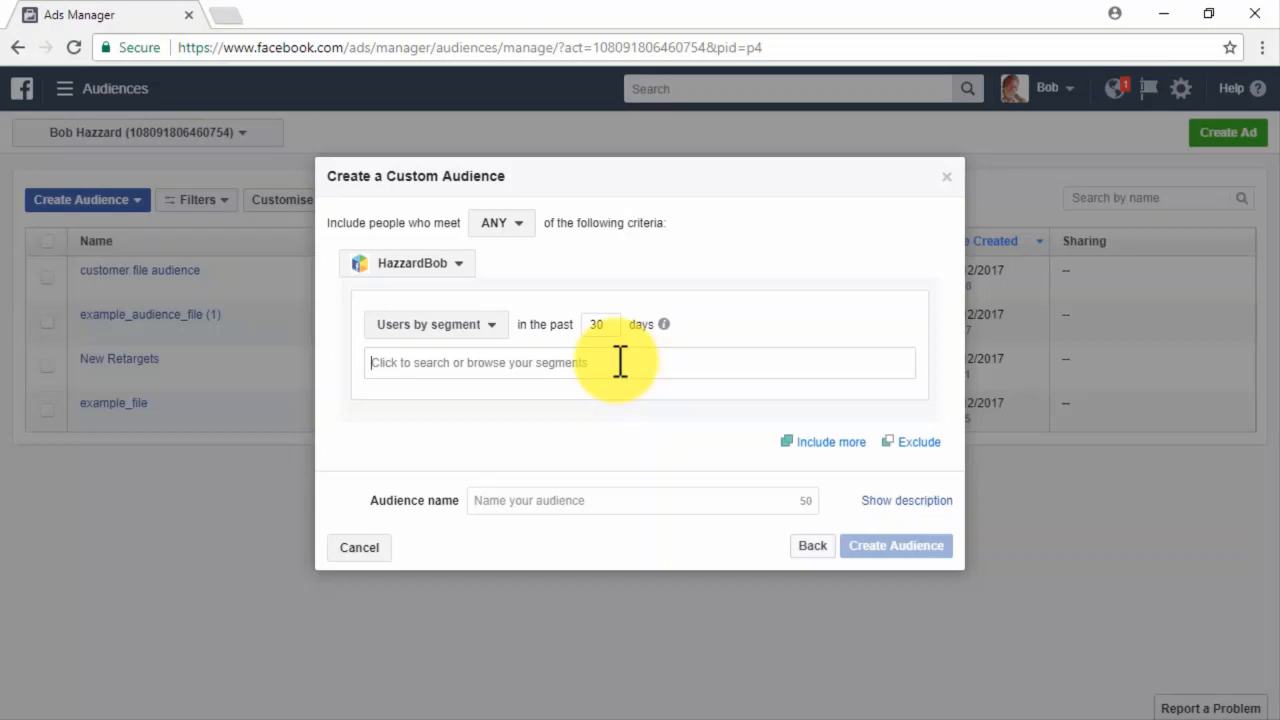
left_click(477, 330)
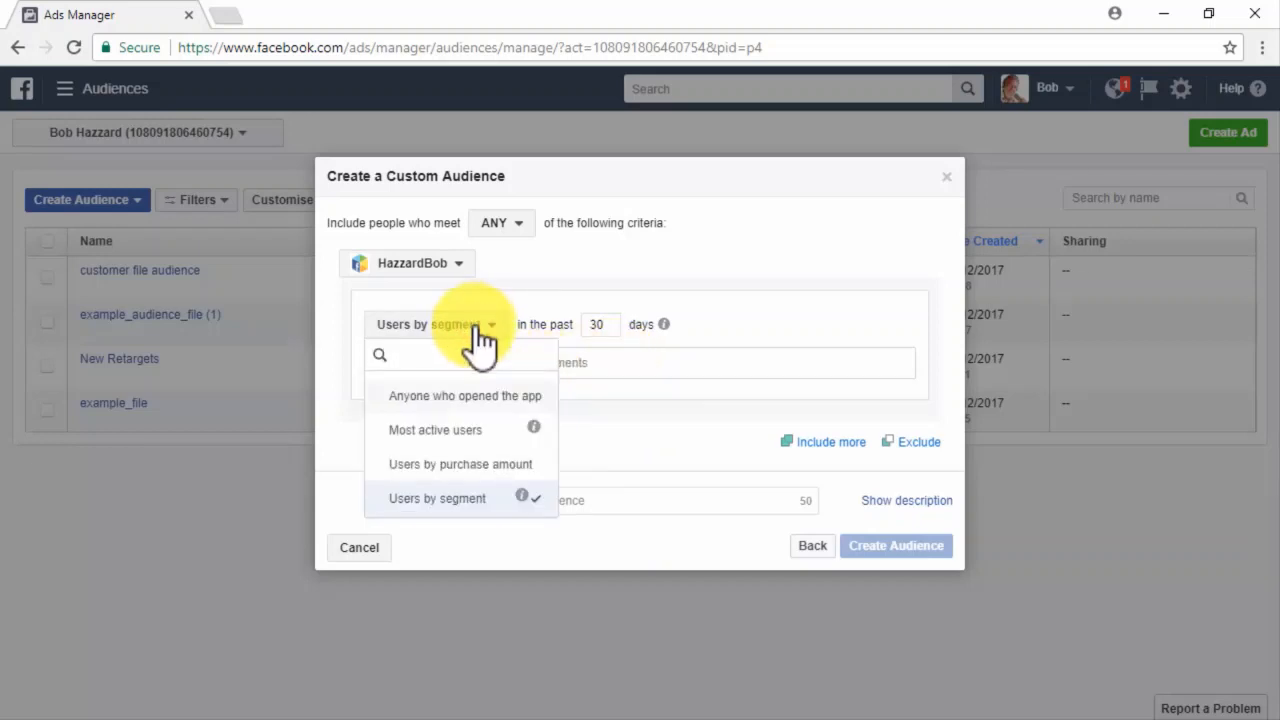
left_click(495, 396)
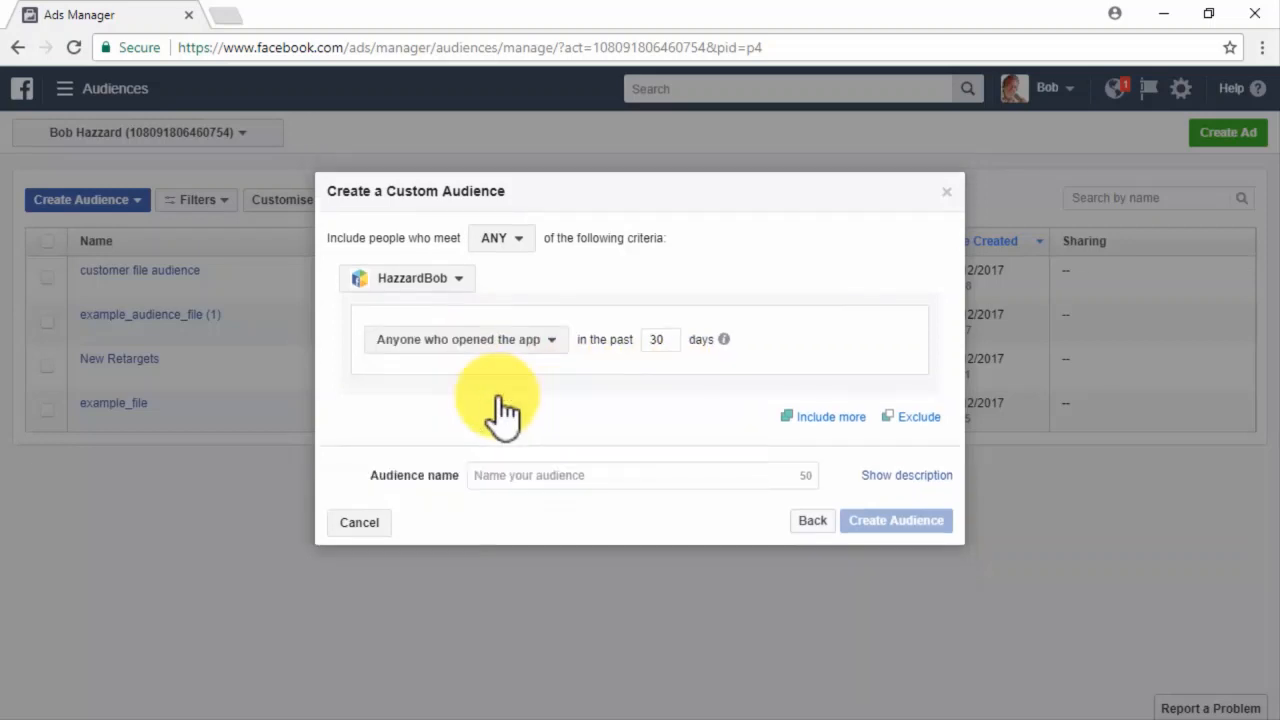
Include a second criterion for NewApp users, adding and then removing an exclusion block.
left_click(845, 418)
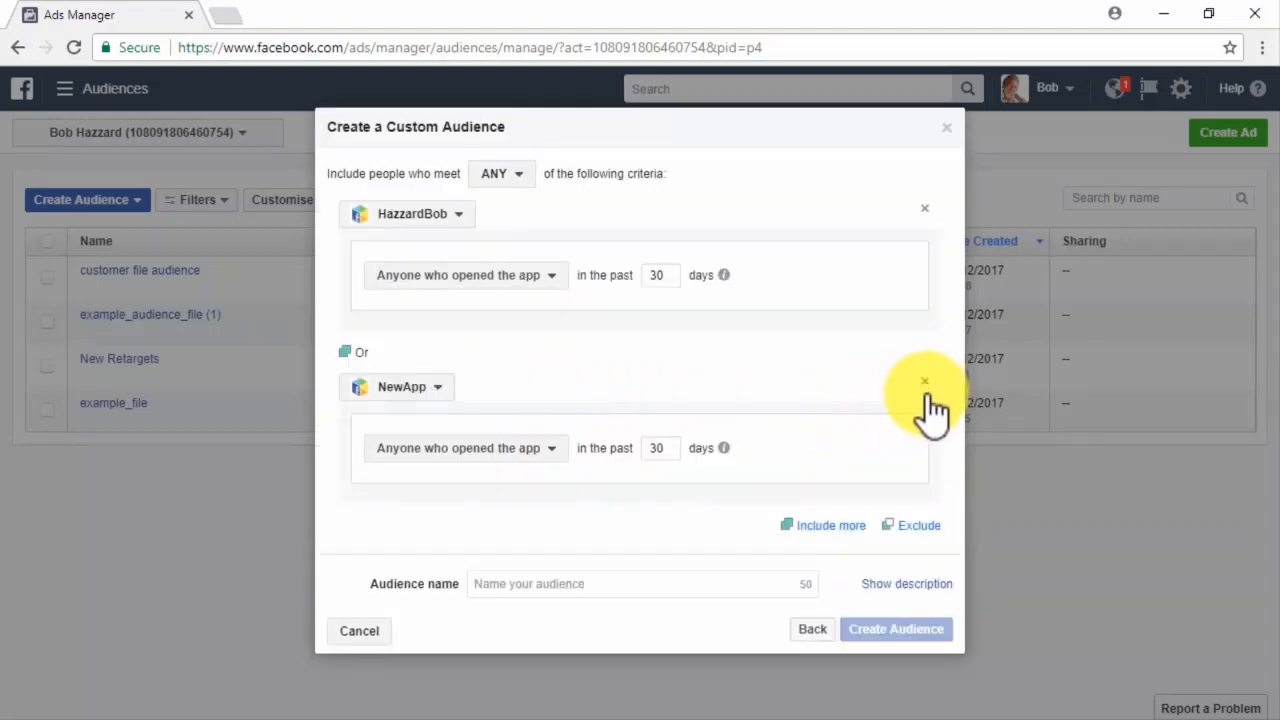
left_click(914, 526)
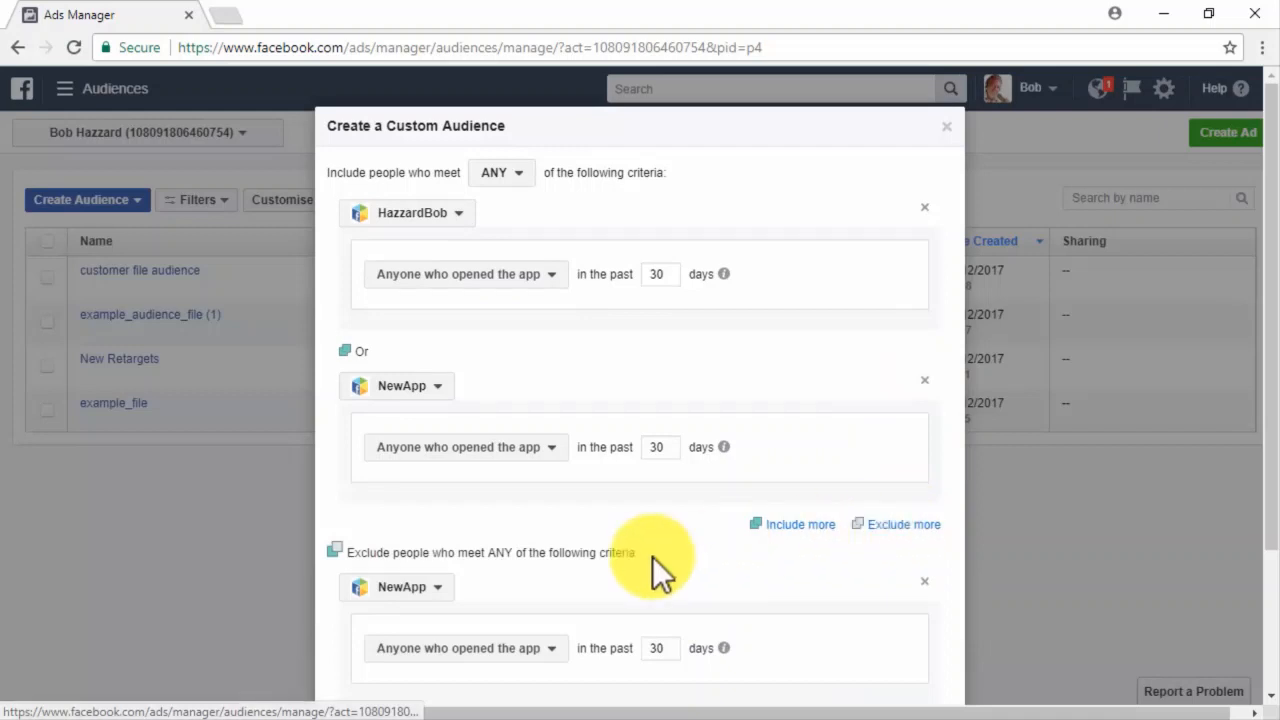
scroll(652, 556, "down", 2)
left_click(536, 464)
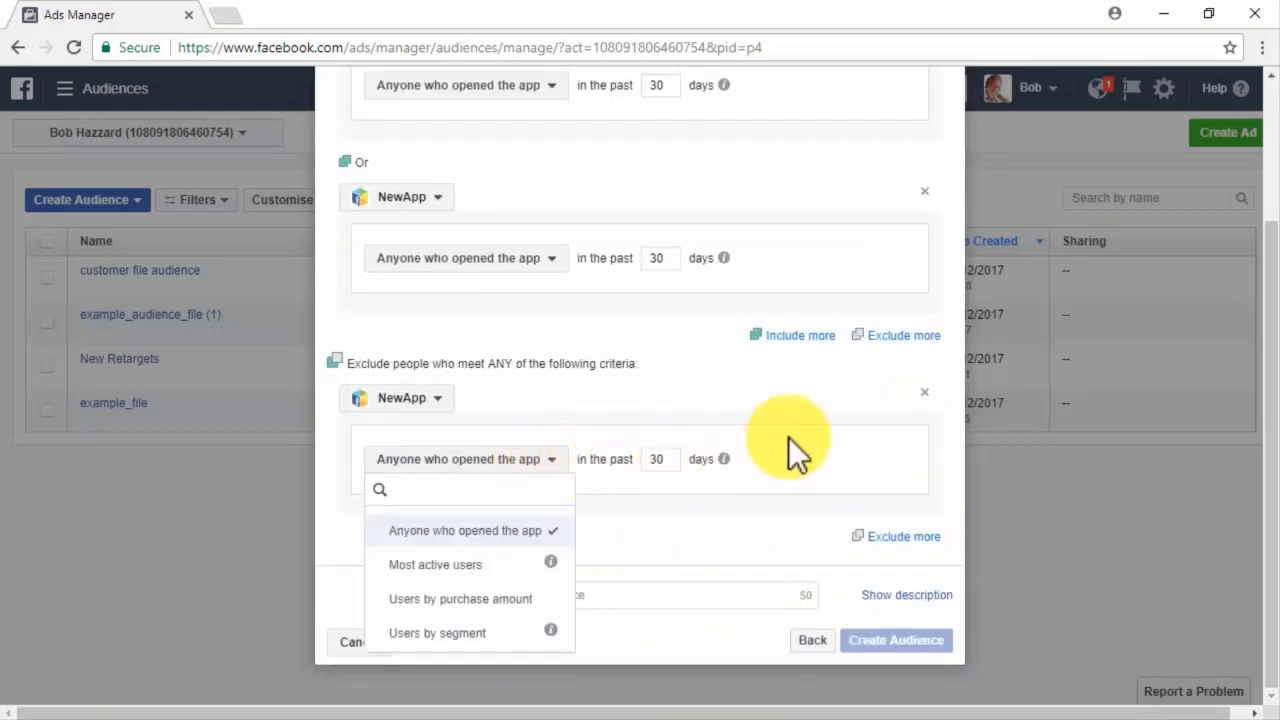
left_click(924, 392)
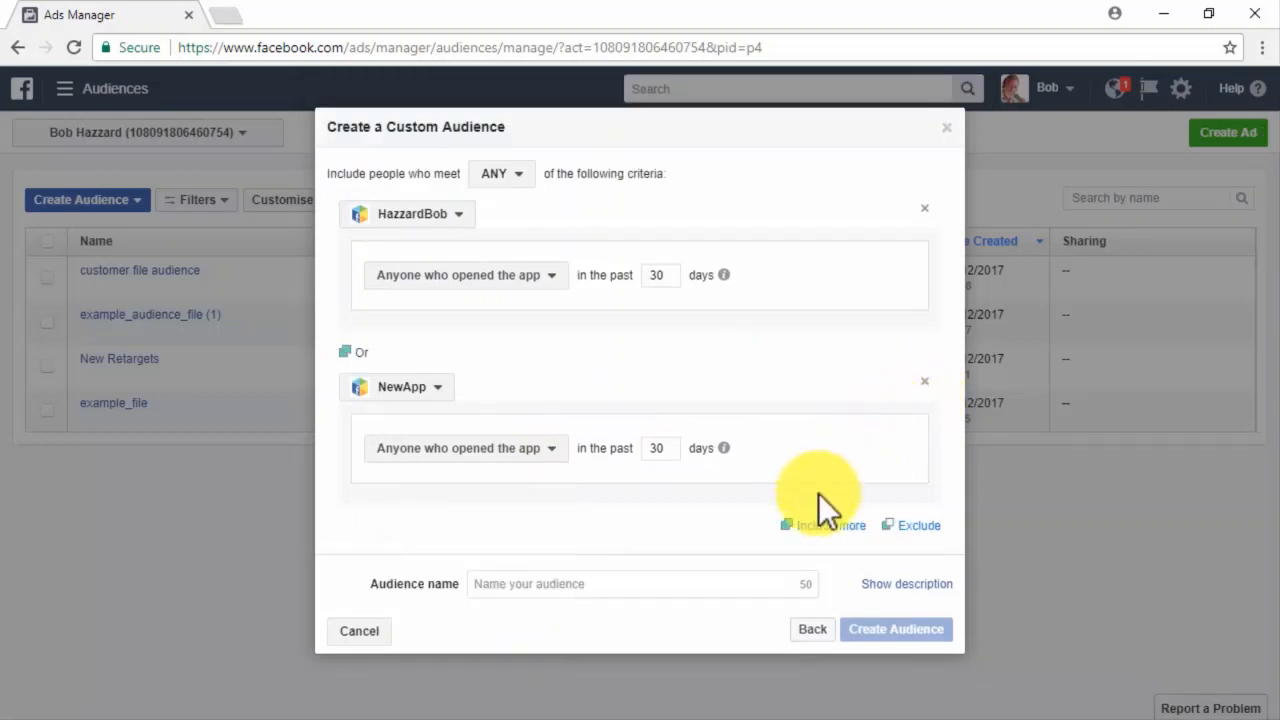
Name the audience 'App Audience' and create it.
left_click(727, 588)
type("App Audience")
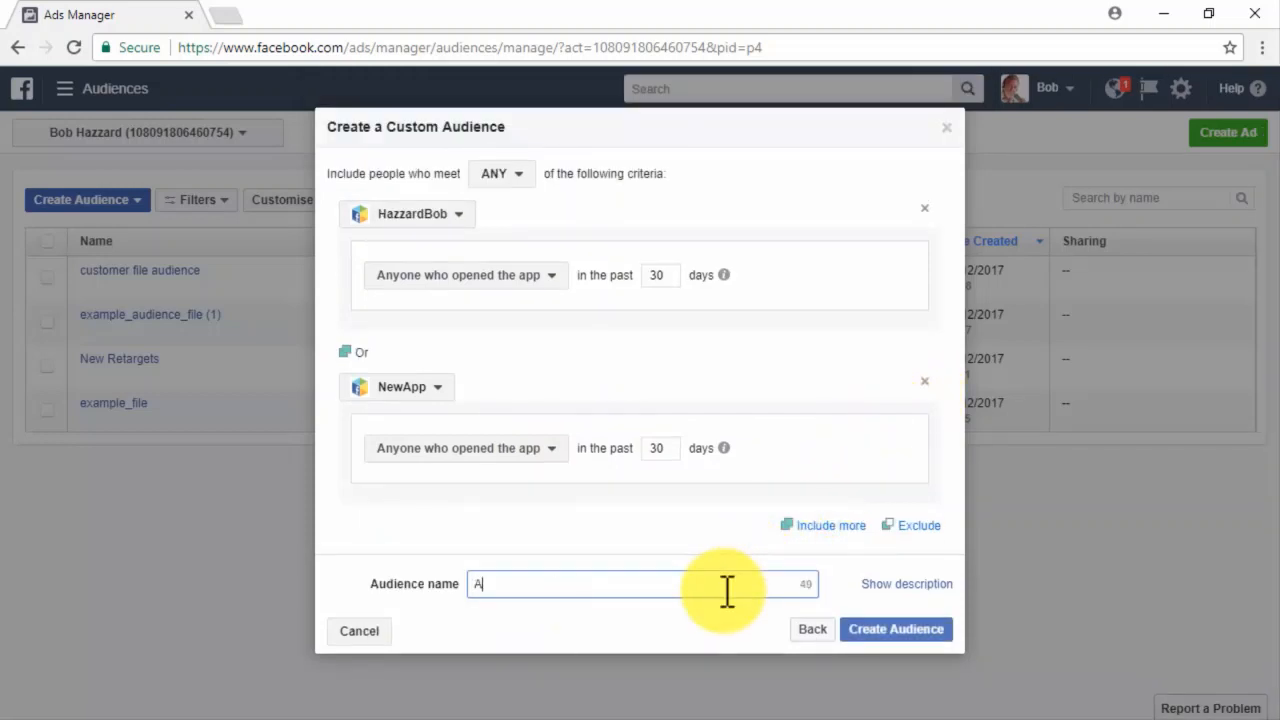
left_click(904, 628)
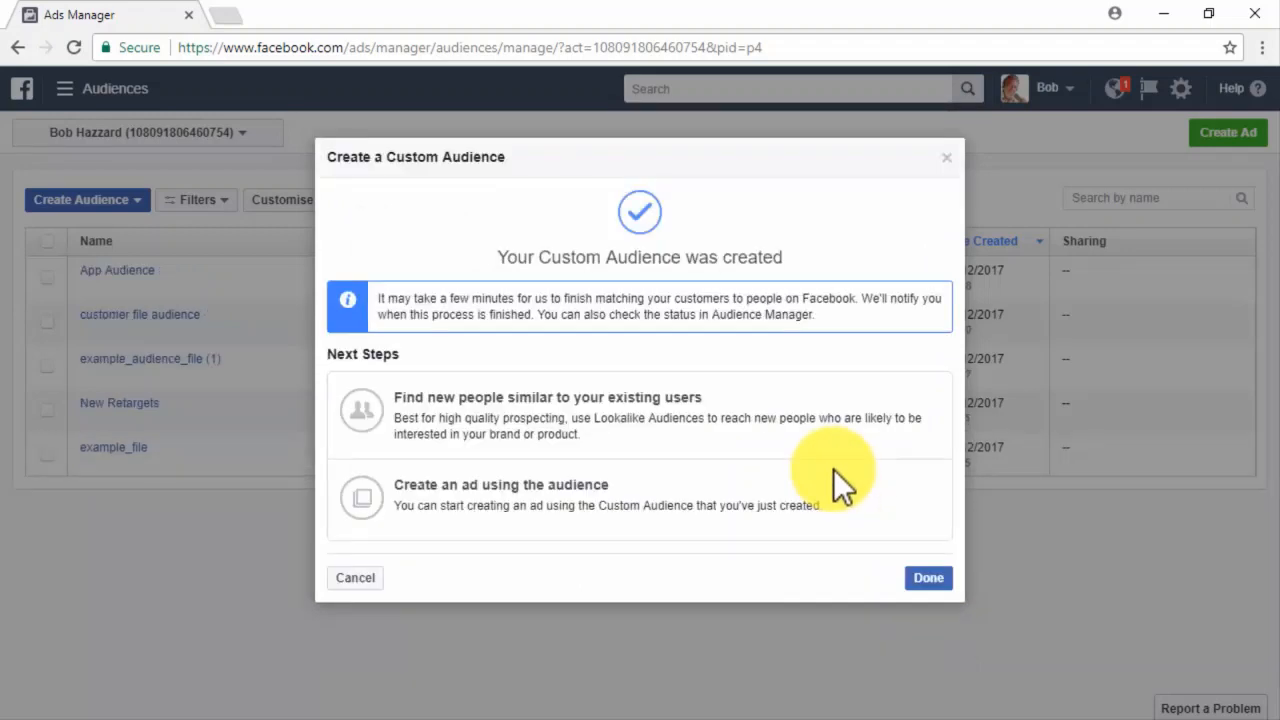
Start a Traffic campaign for the new audience and rename it 'Remarketing Traffic'.
left_click(837, 492)
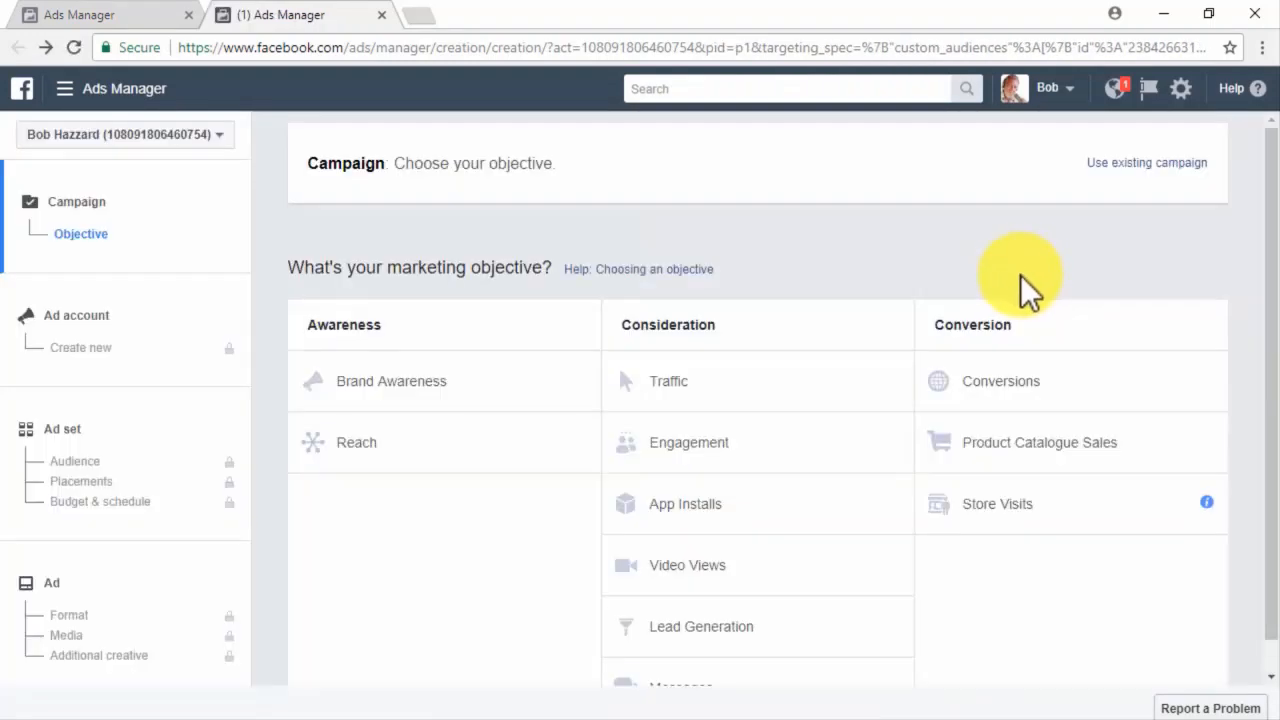
left_click(856, 383)
left_click(899, 470)
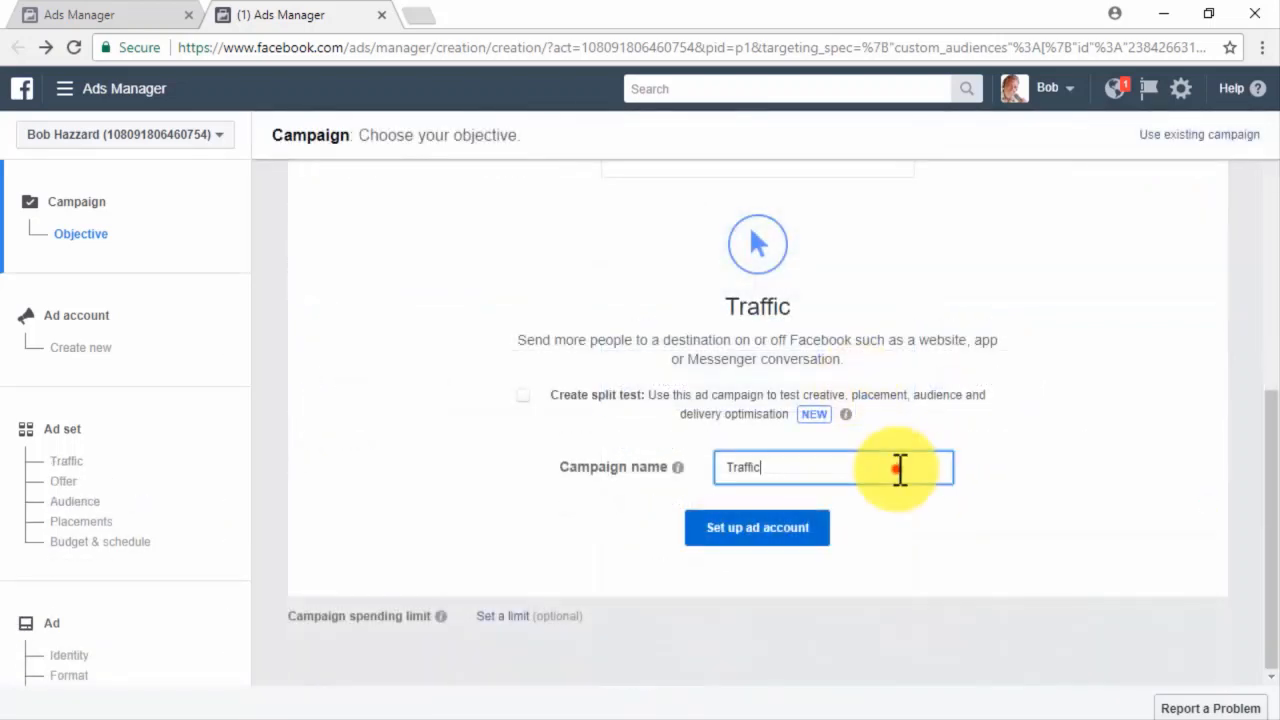
key("Home")
type("Remarketing")
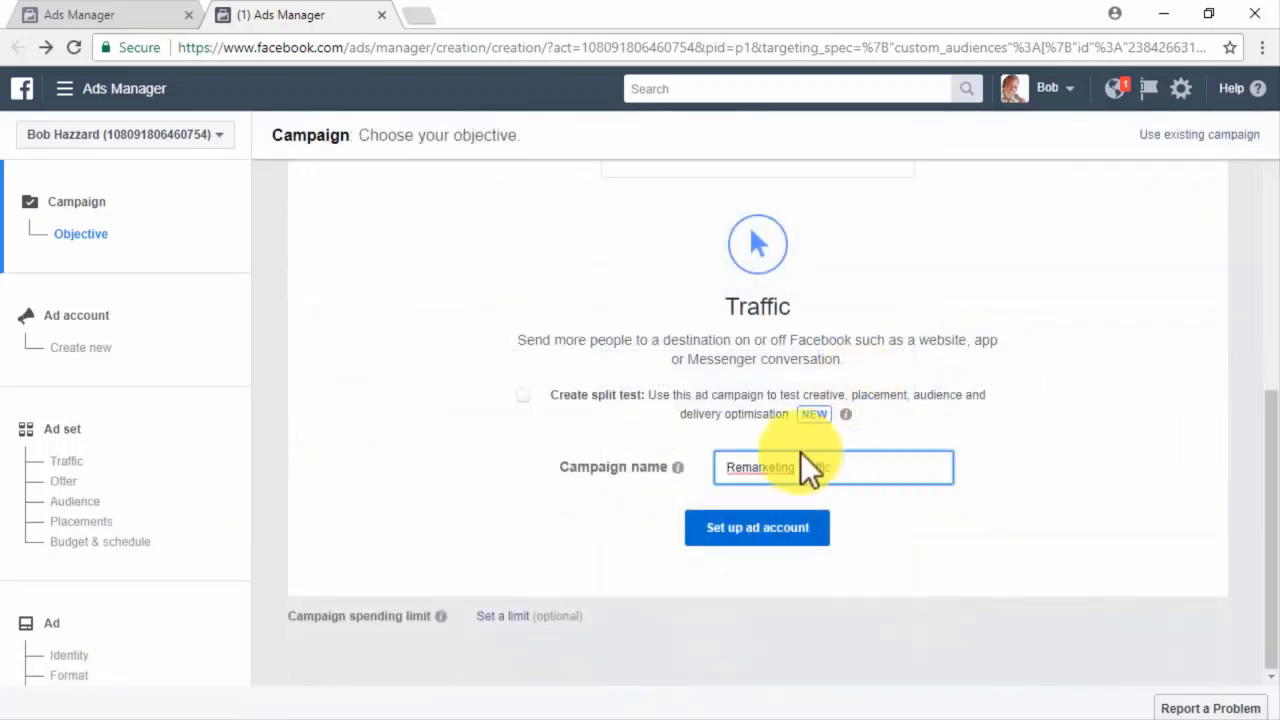
left_click(60, 442)
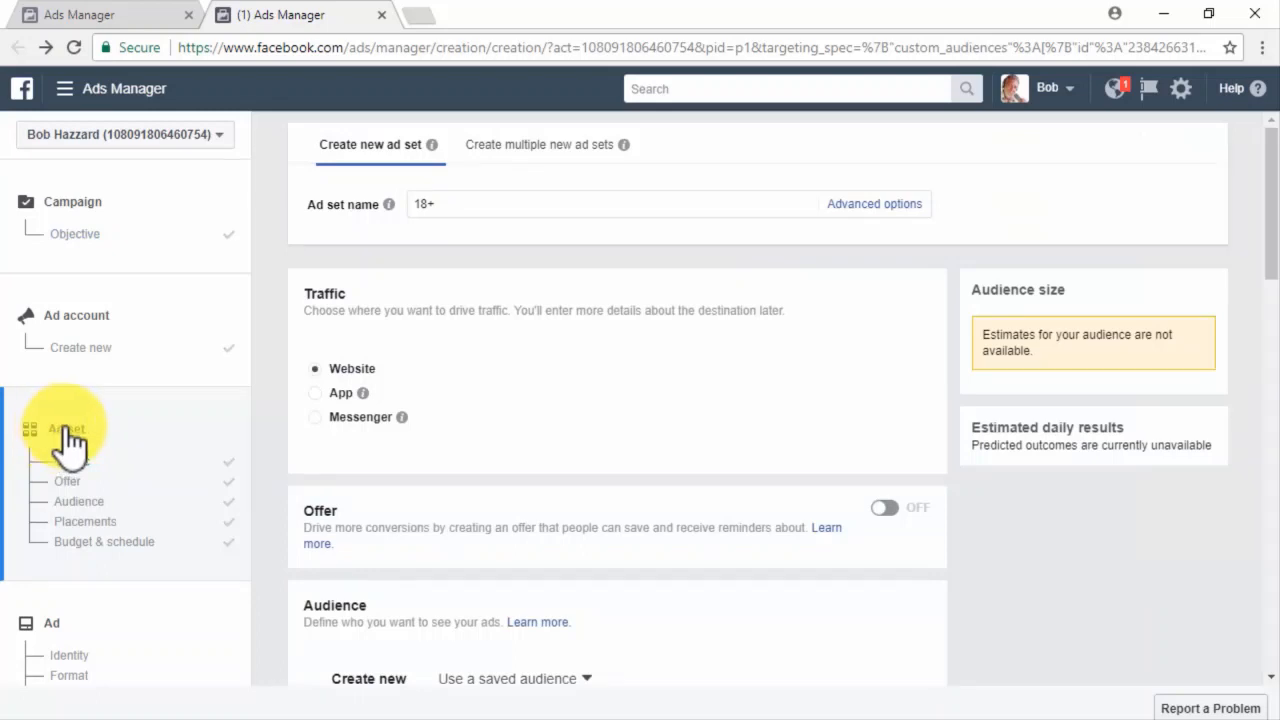
Rename the ad set 'Remarketing Ad Set 3', leave Offer off, and scroll to the App Audience targeting.
left_click(491, 210)
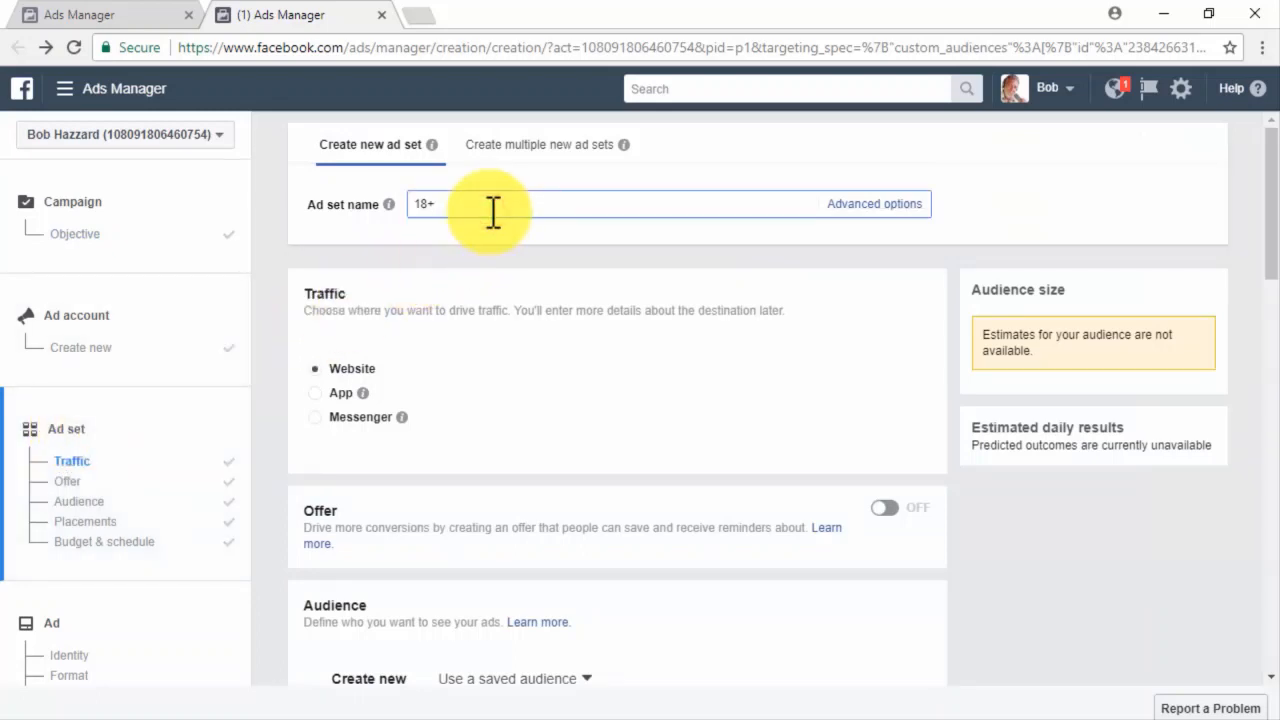
key("ctrl+a")
type("Remarketing Ad Set 3")
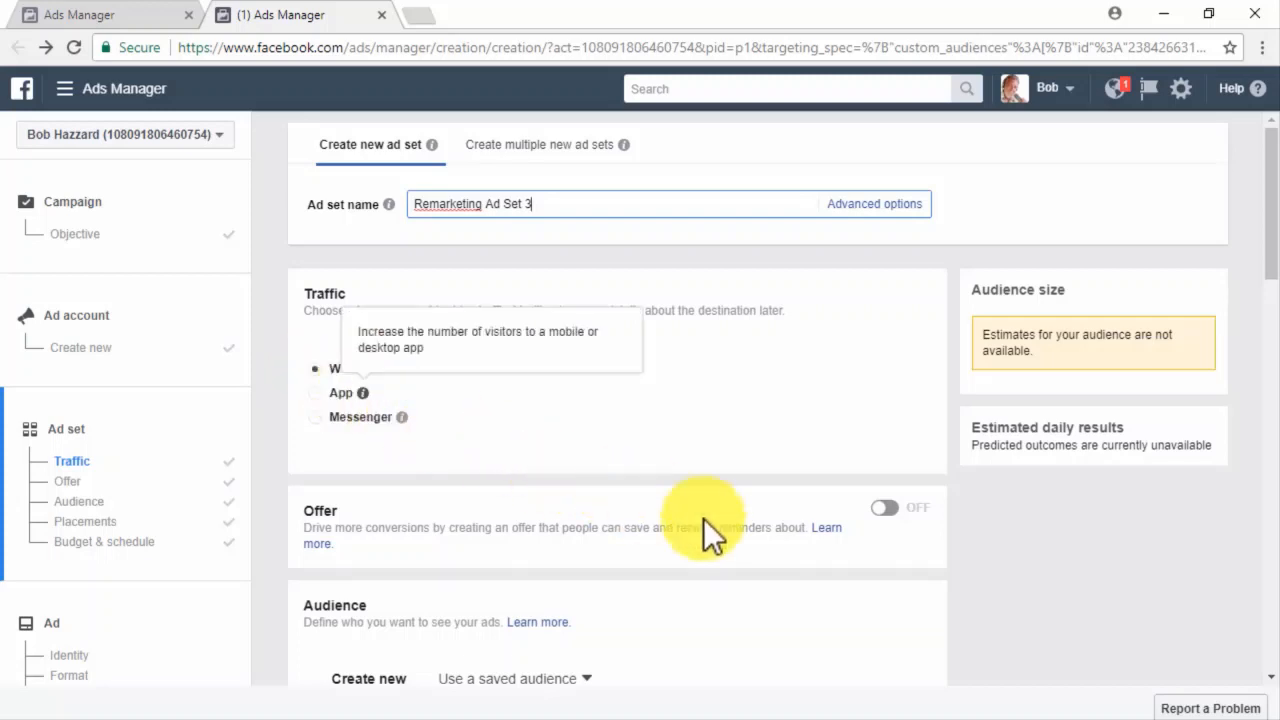
left_click(885, 509)
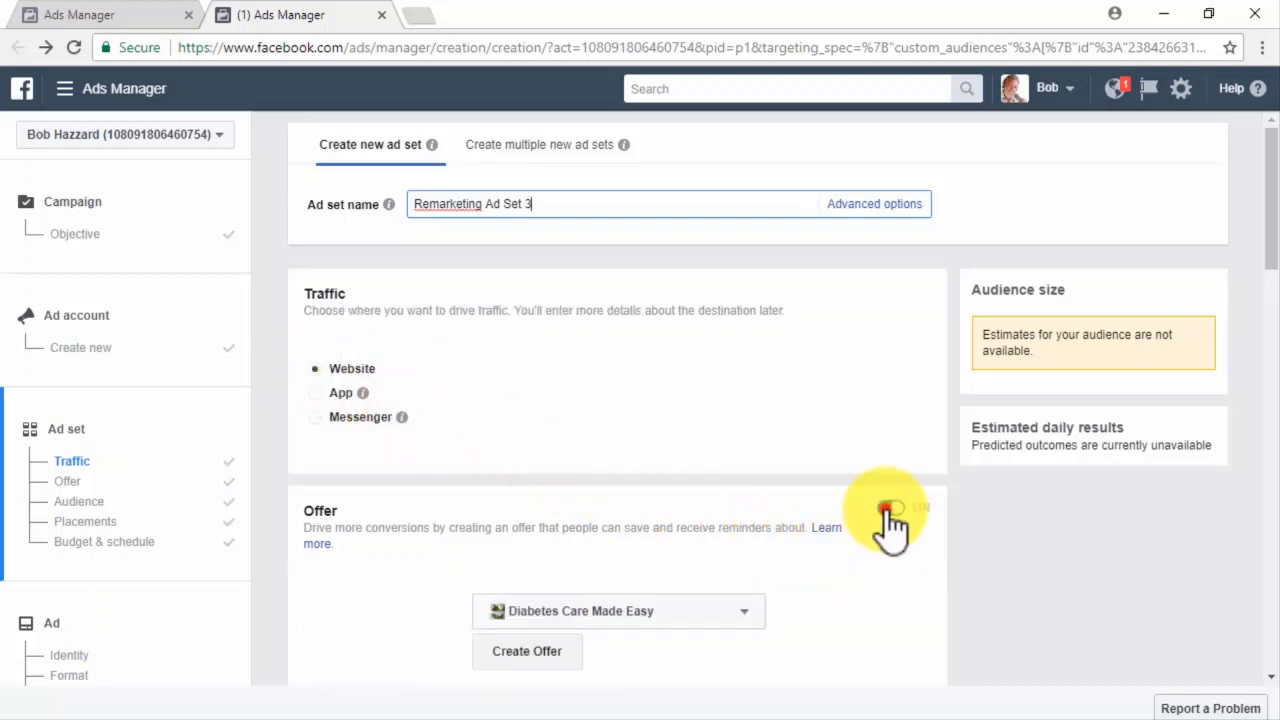
left_click(885, 509)
scroll(965, 569, "down", 3)
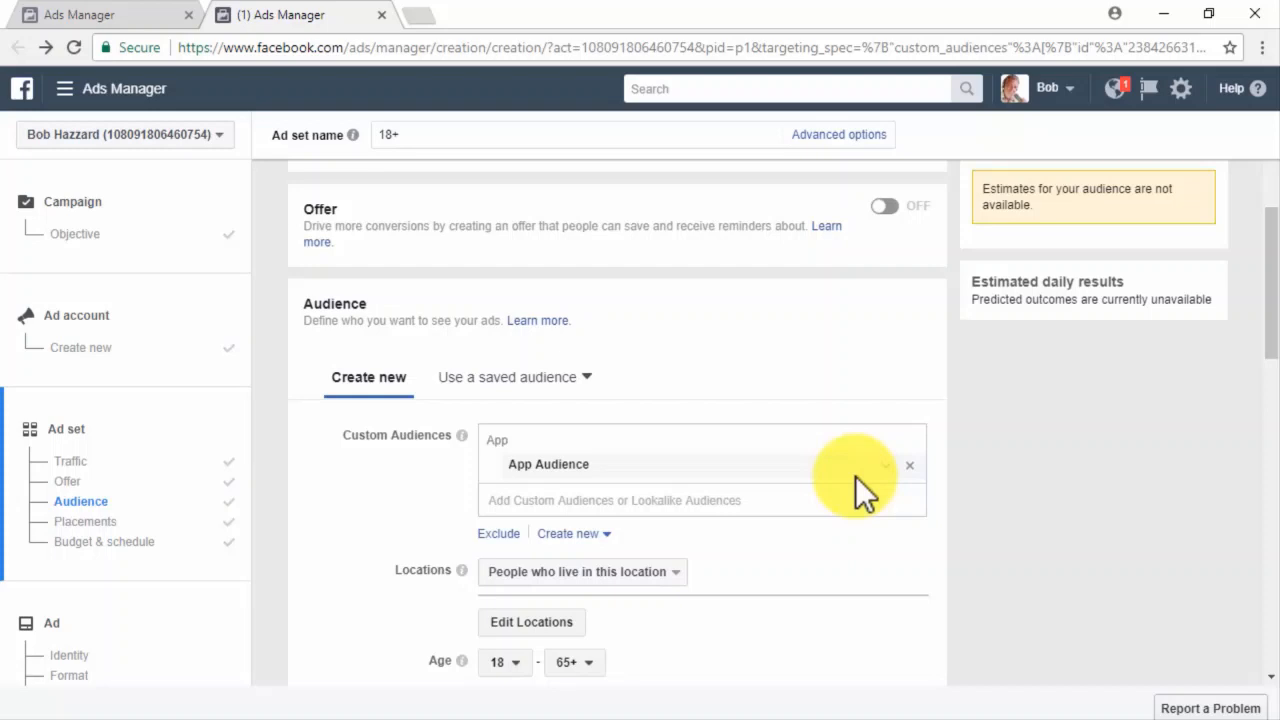
scroll(954, 571, "down", 1)
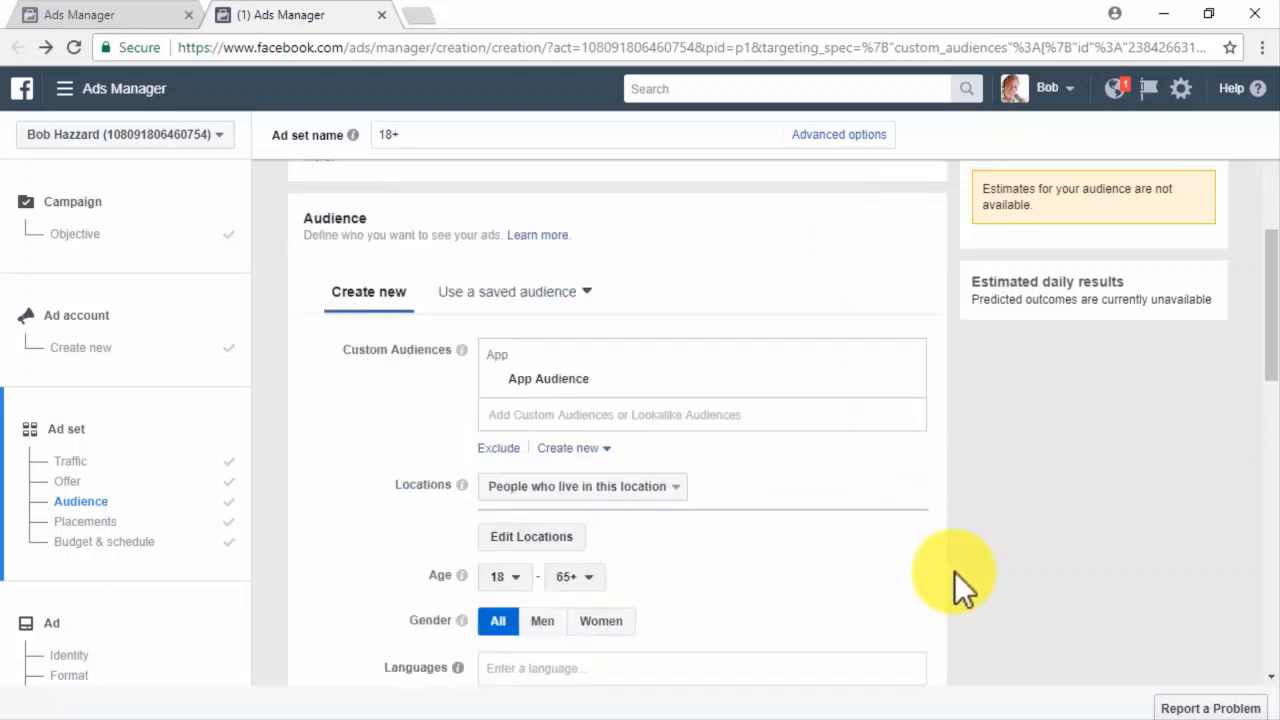
Limit the ad set's languages to English (All), then move down to Budget & schedule.
scroll(954, 581, "down", 1)
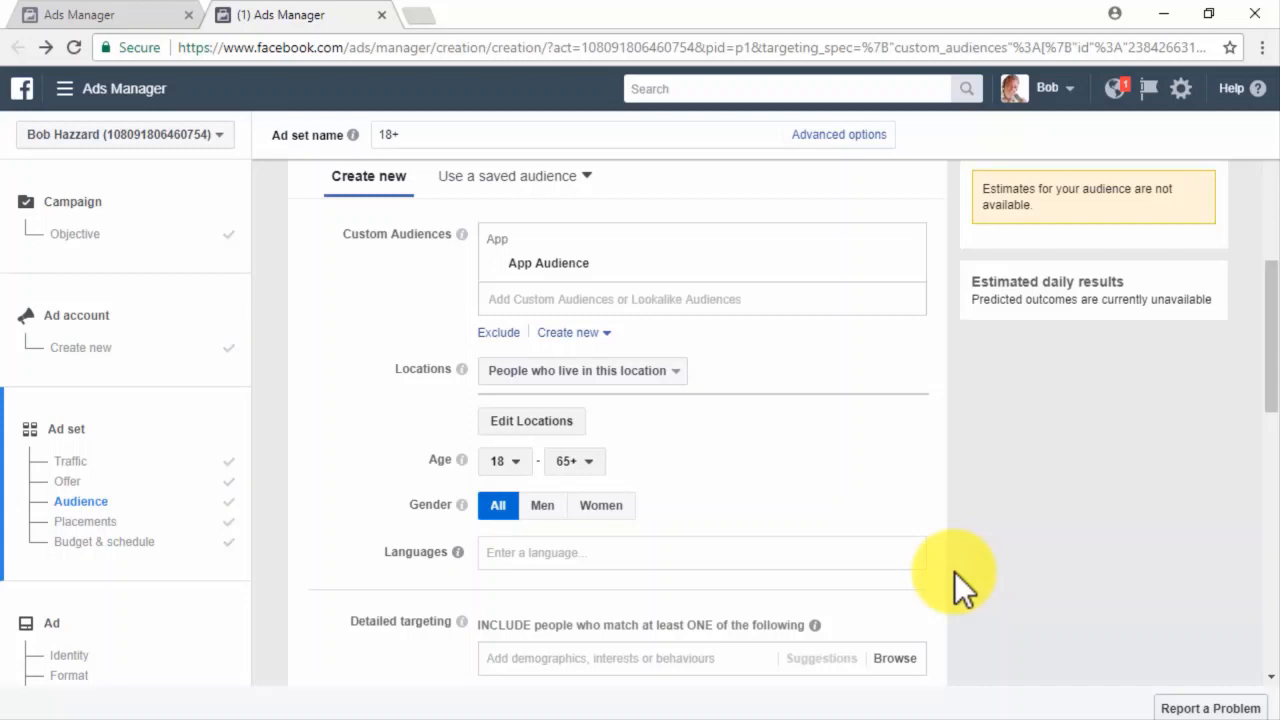
left_click(605, 552)
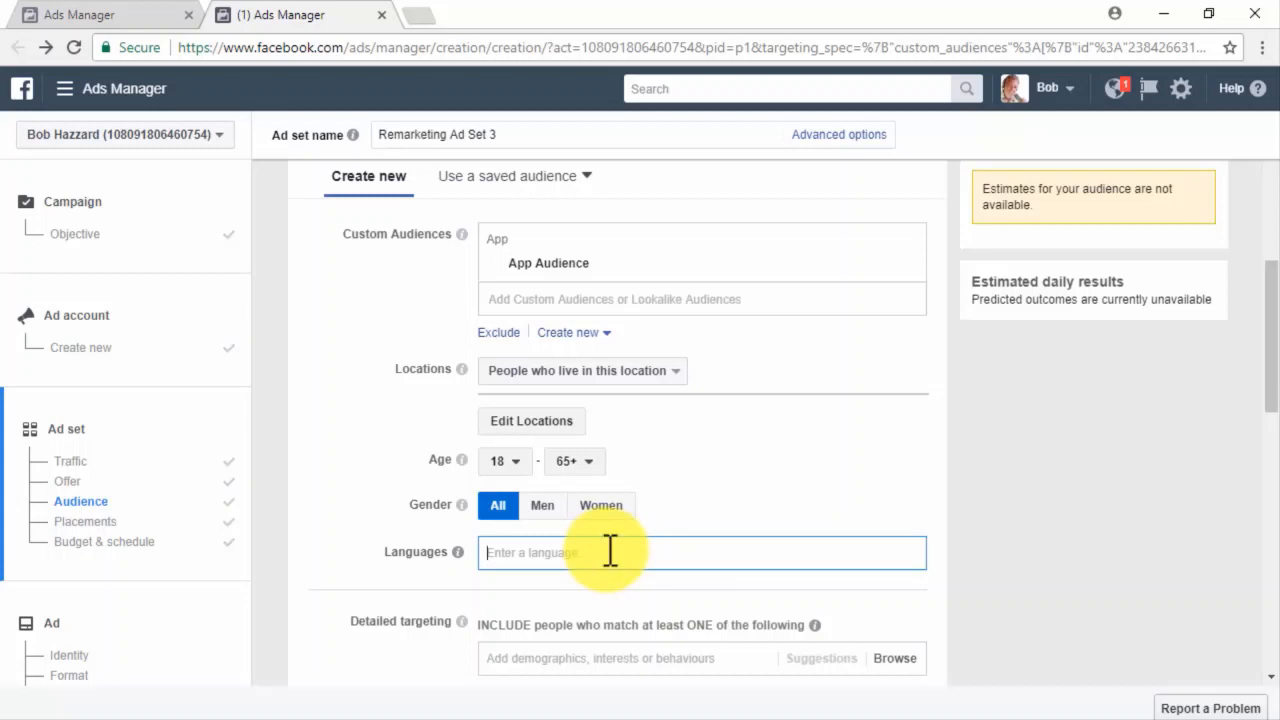
type("eng")
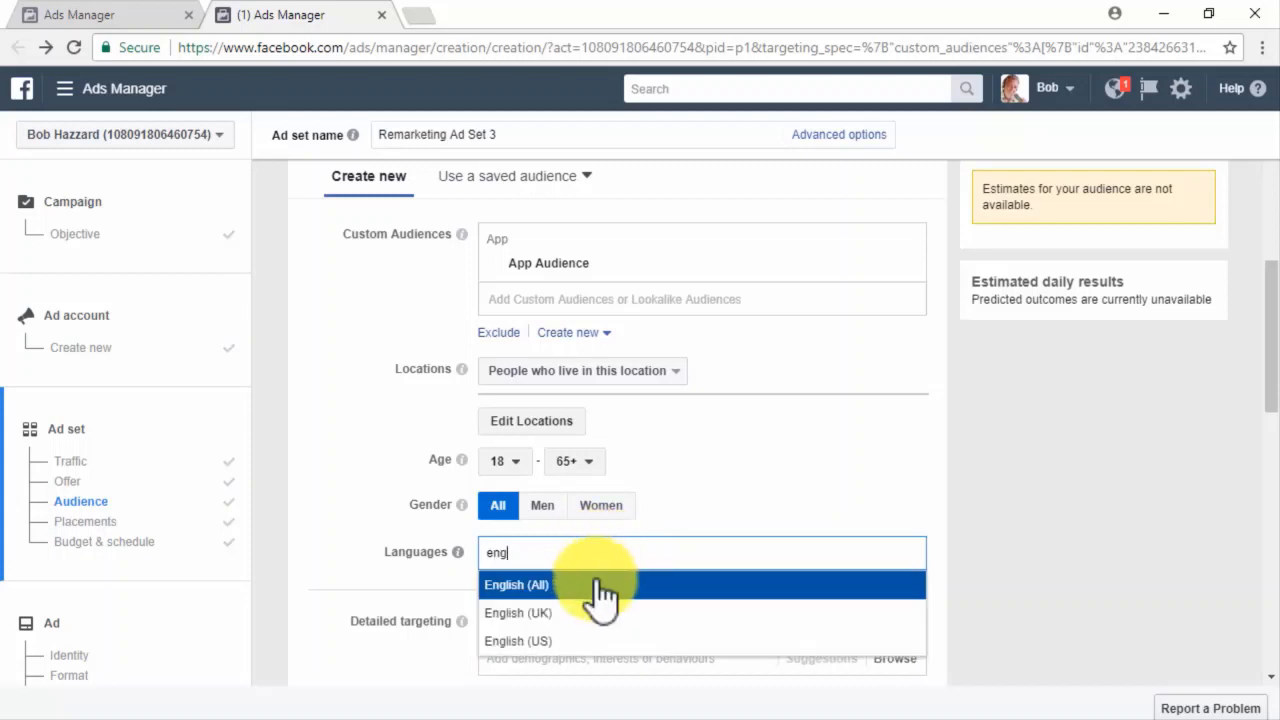
left_click(603, 586)
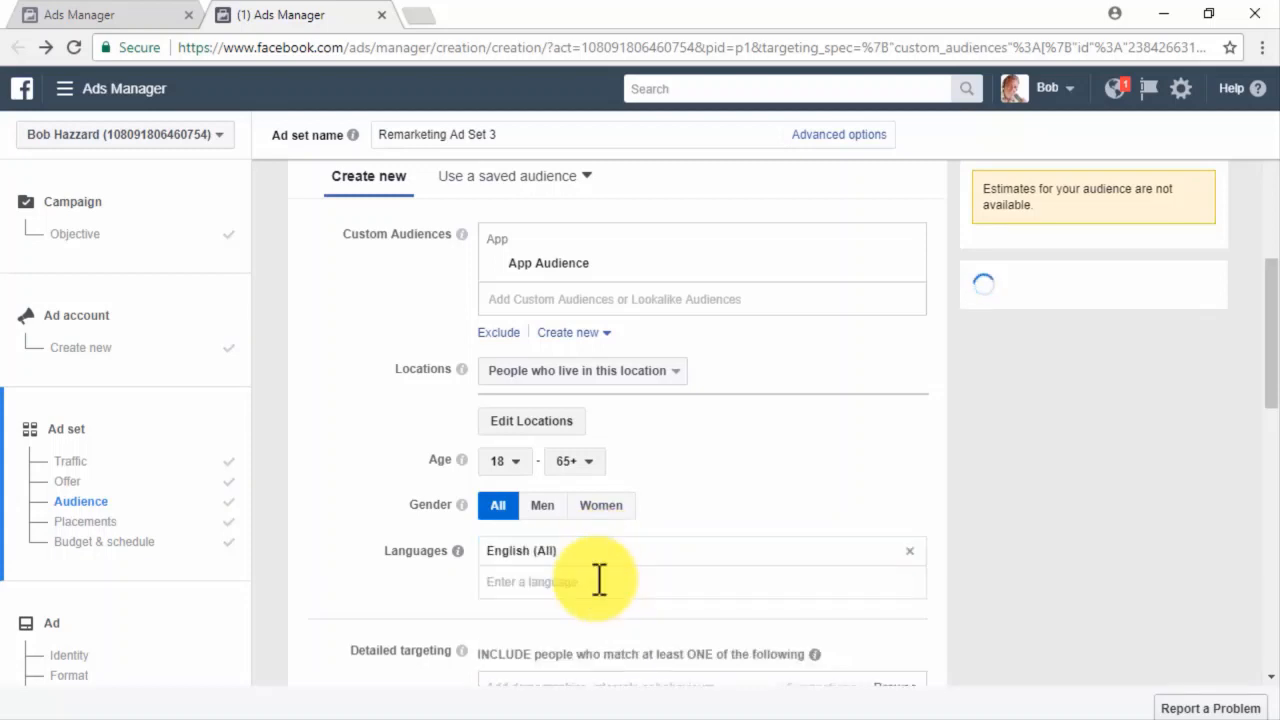
scroll(957, 636, "down", 4)
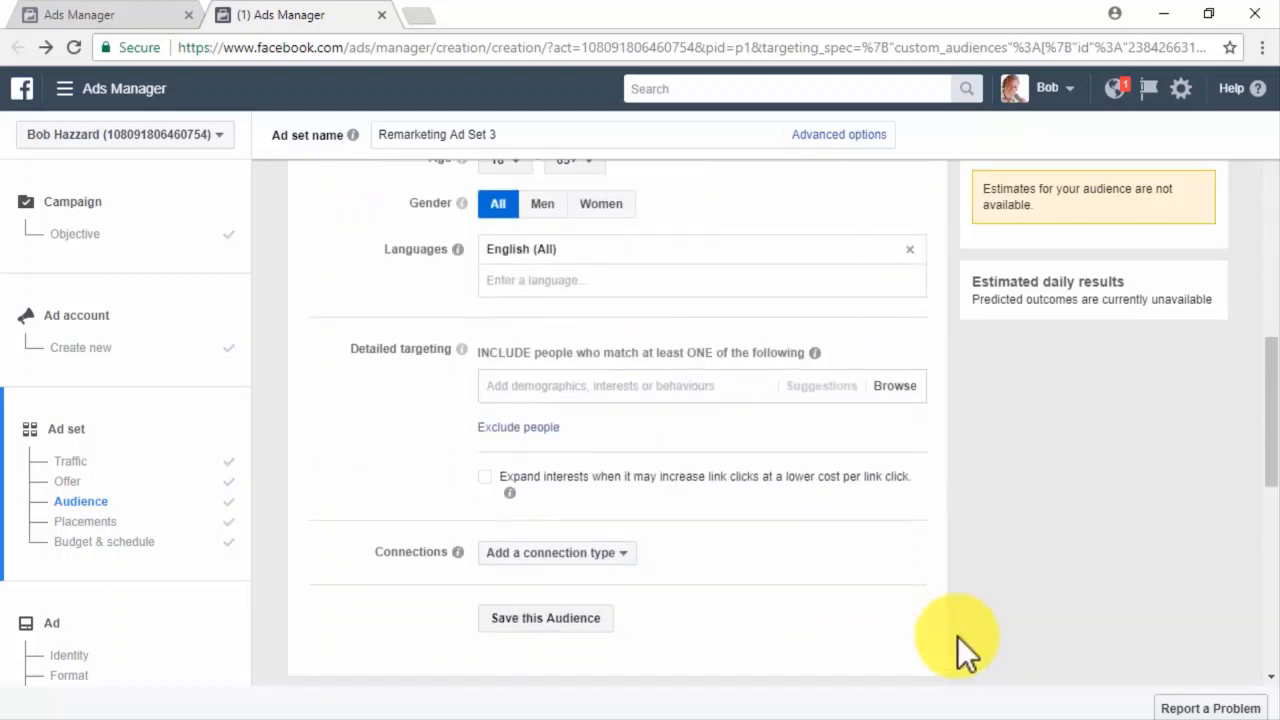
scroll(957, 636, "down", 3)
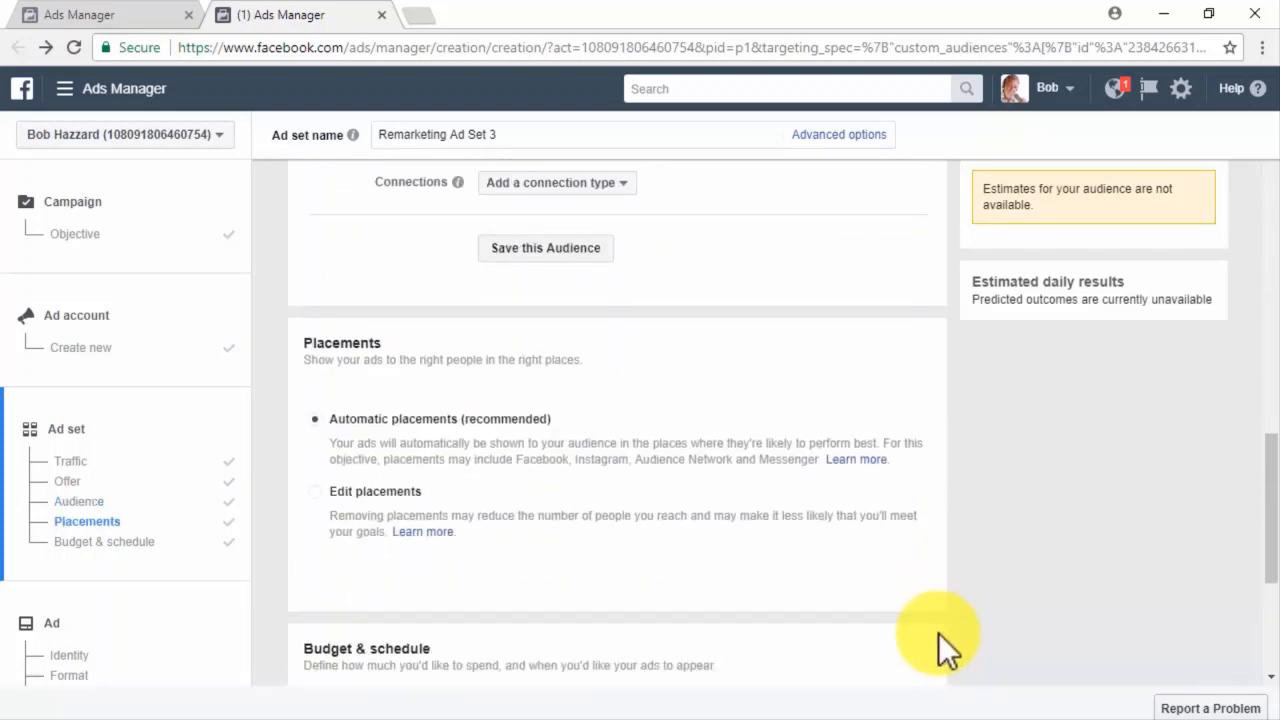
scroll(850, 633, "down", 1)
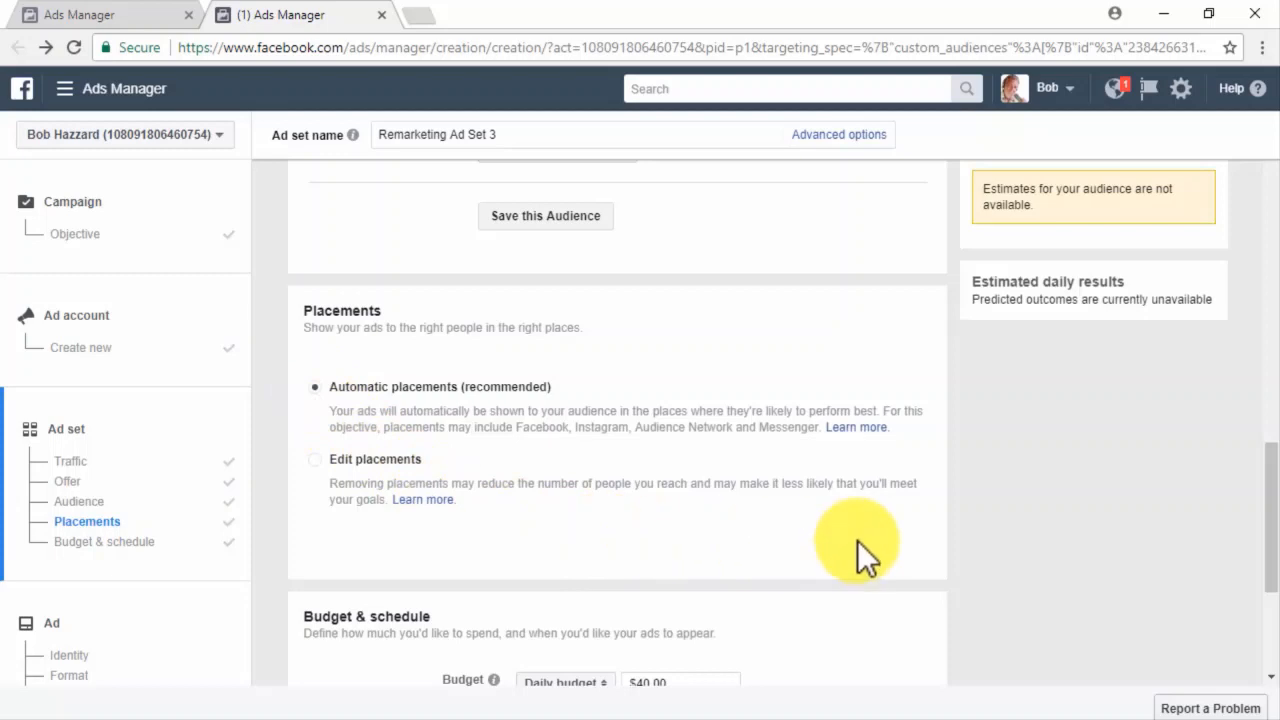
scroll(857, 540, "down", 1)
scroll(857, 540, "down", 2)
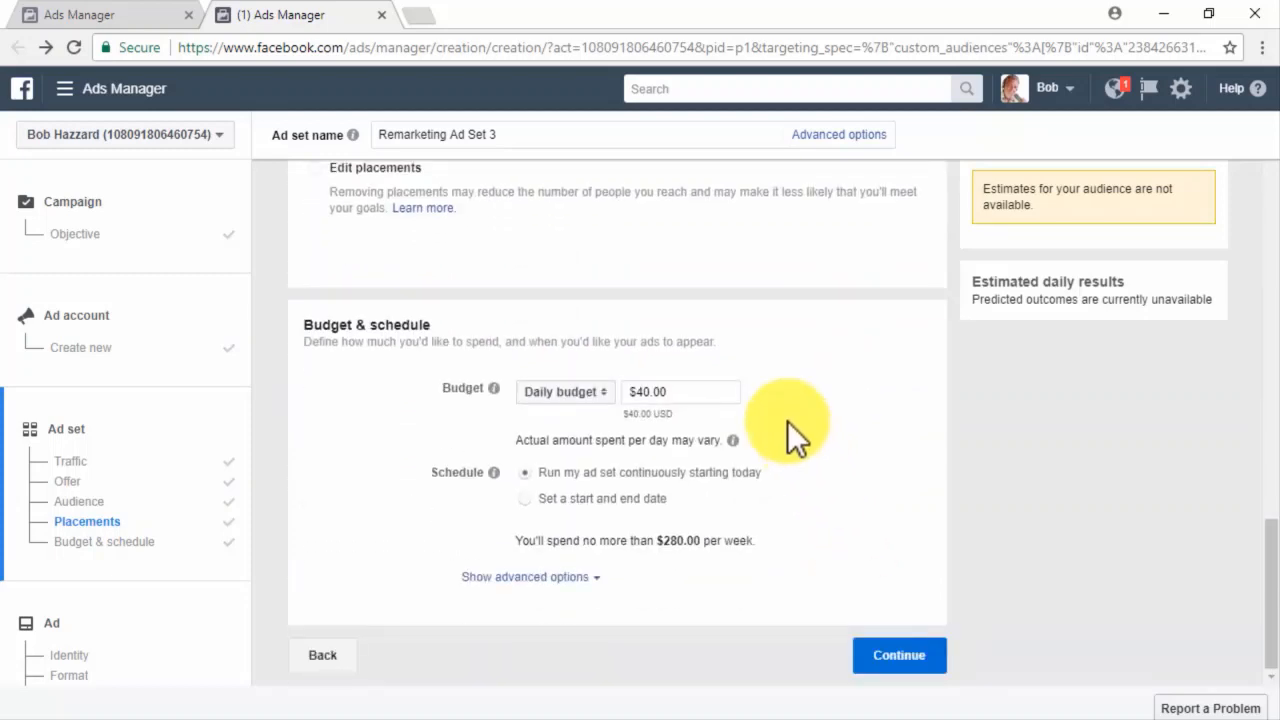
Lower the daily budget from $40.00 to $30.00 and continue to the ad step.
left_click(645, 390)
key("BackSpace")
type("3")
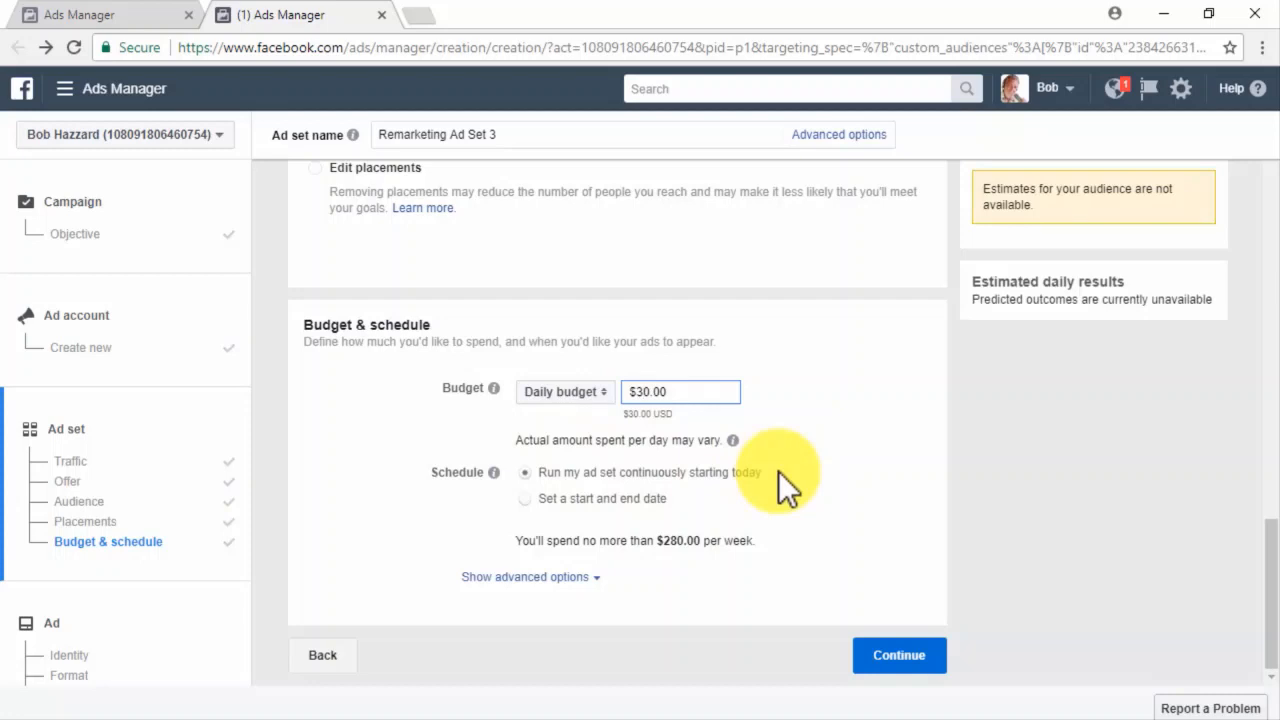
left_click(929, 652)
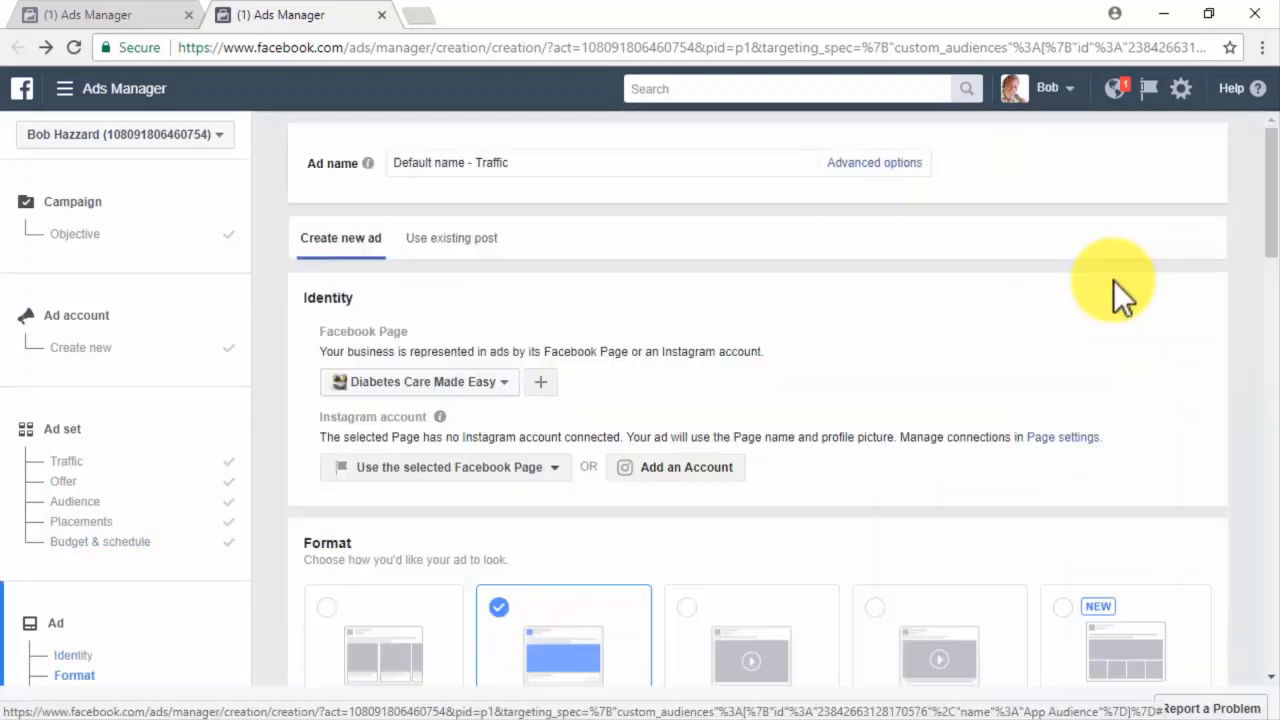
Build the ad from an existing post on the Diabetes Care Made Easy page.
left_click(476, 163)
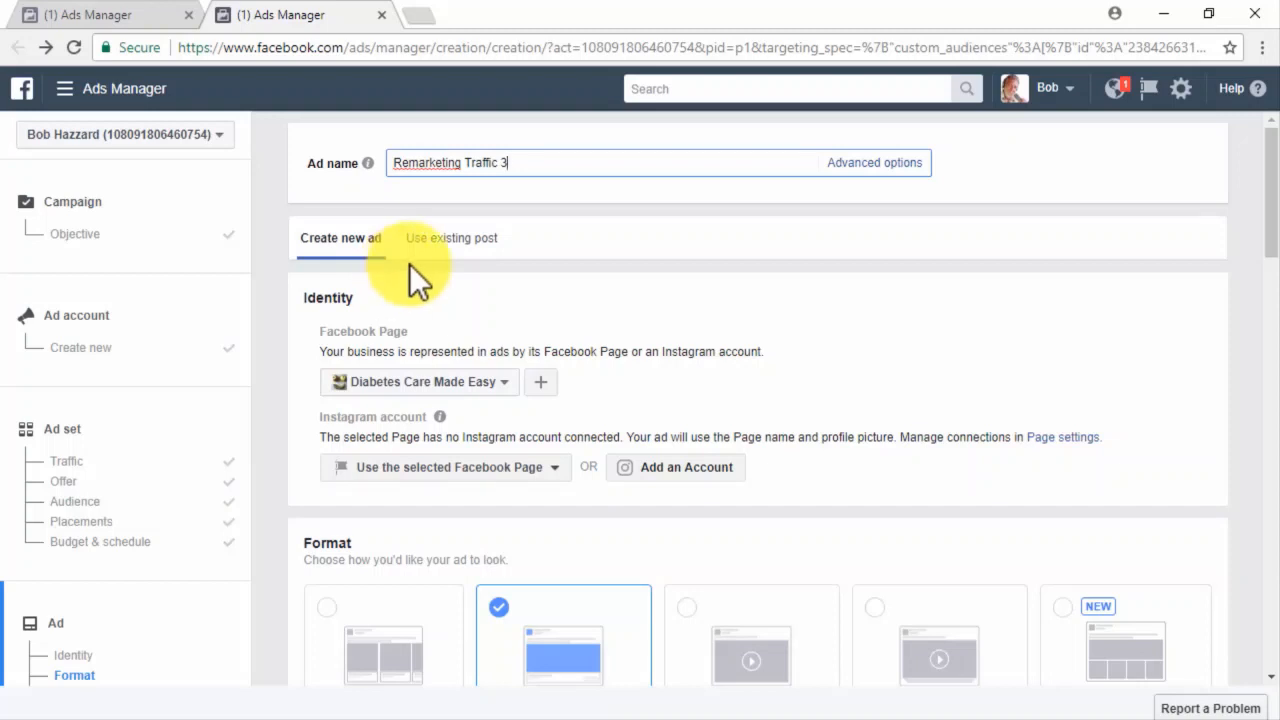
left_click(442, 248)
scroll(447, 262, "down", 1)
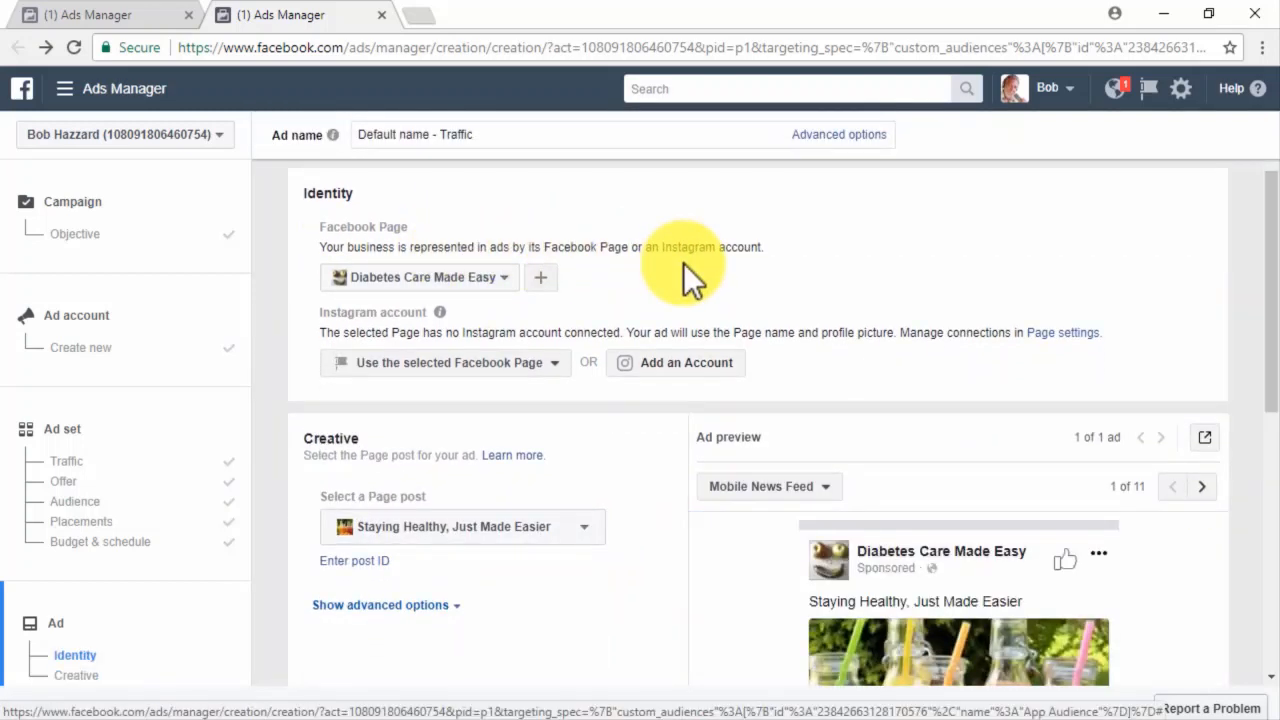
left_click(503, 280)
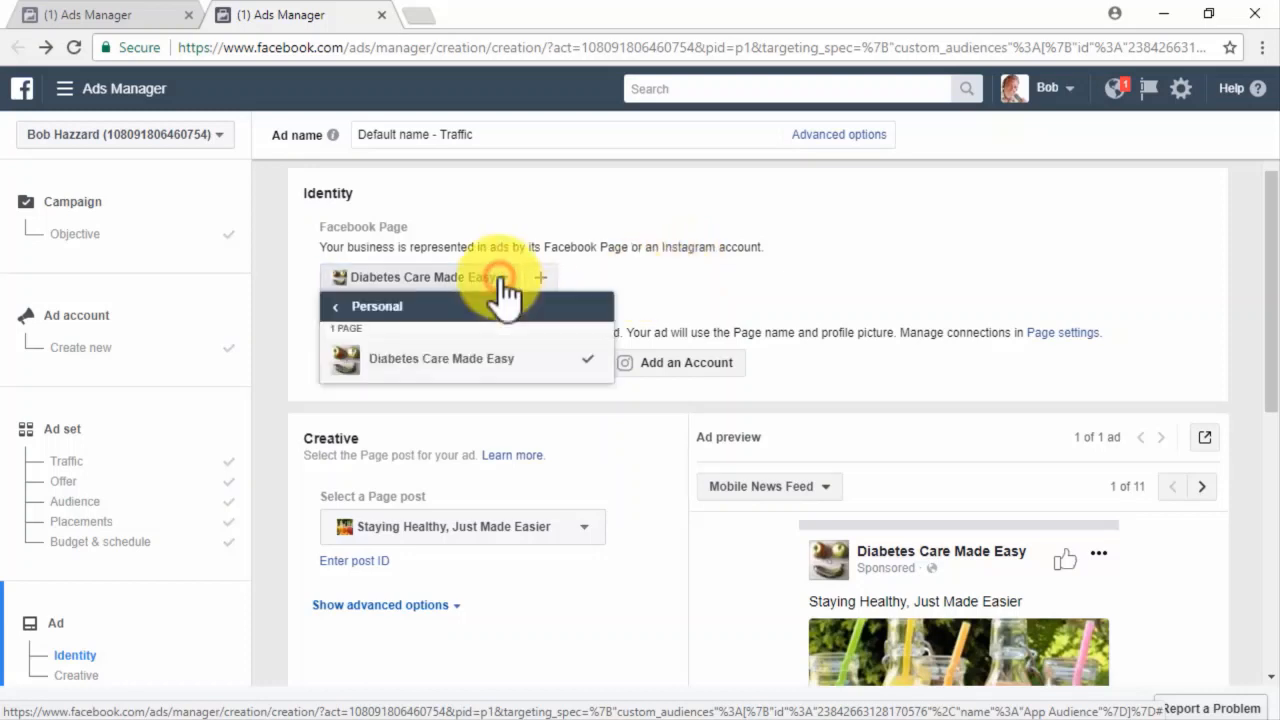
left_click(530, 365)
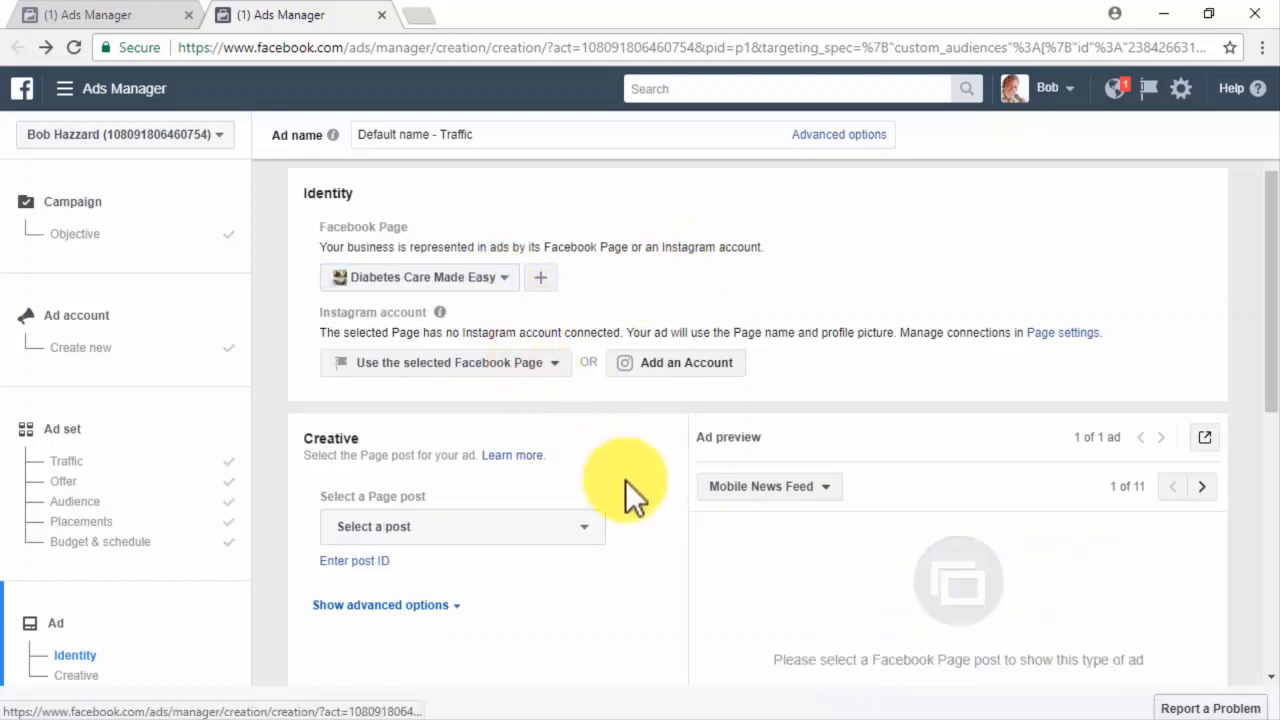
Pick the 'Staying Healthy, Just Made Easier' post and preview it as Desktop News Feed.
scroll(636, 488, "down", 1)
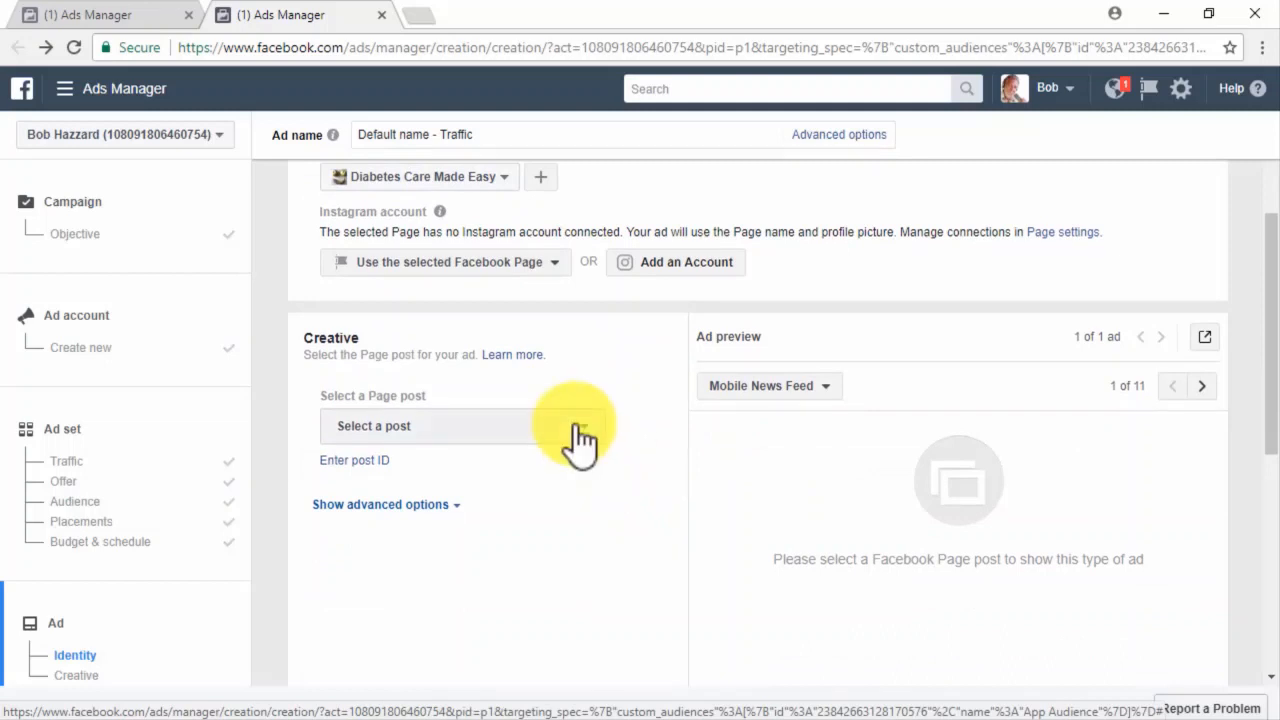
left_click(580, 440)
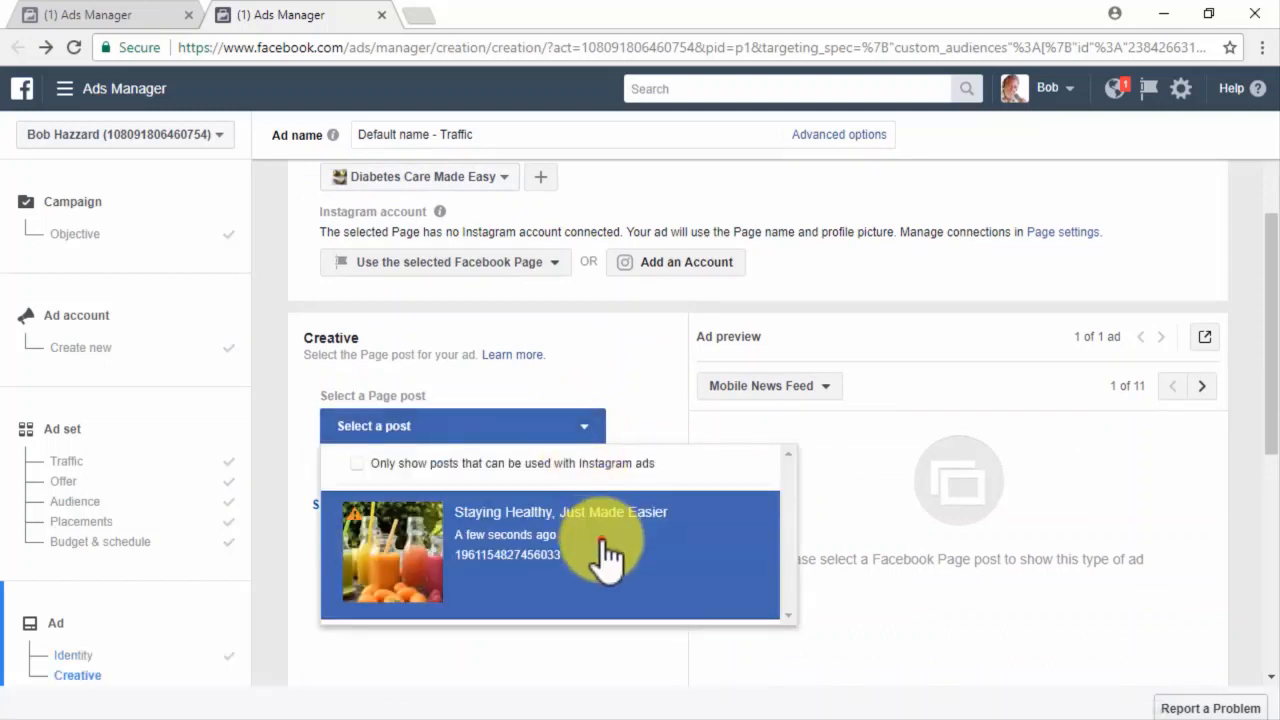
left_click(605, 553)
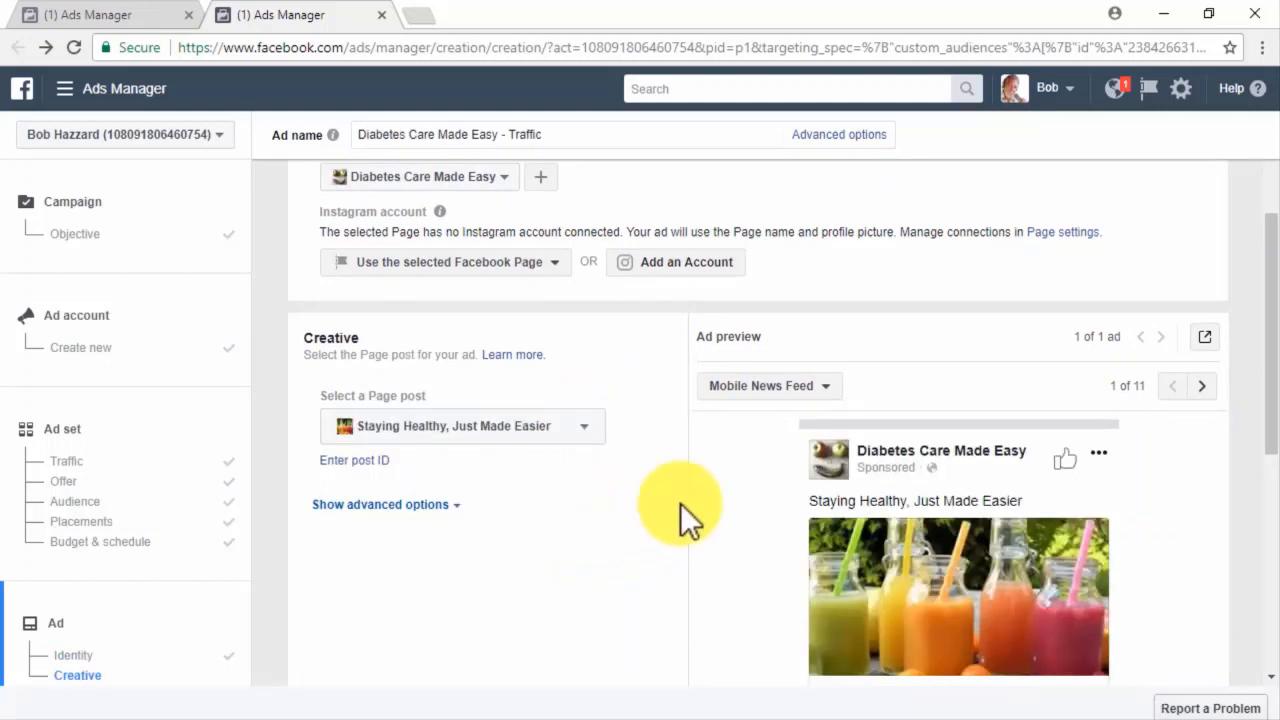
left_click(797, 388)
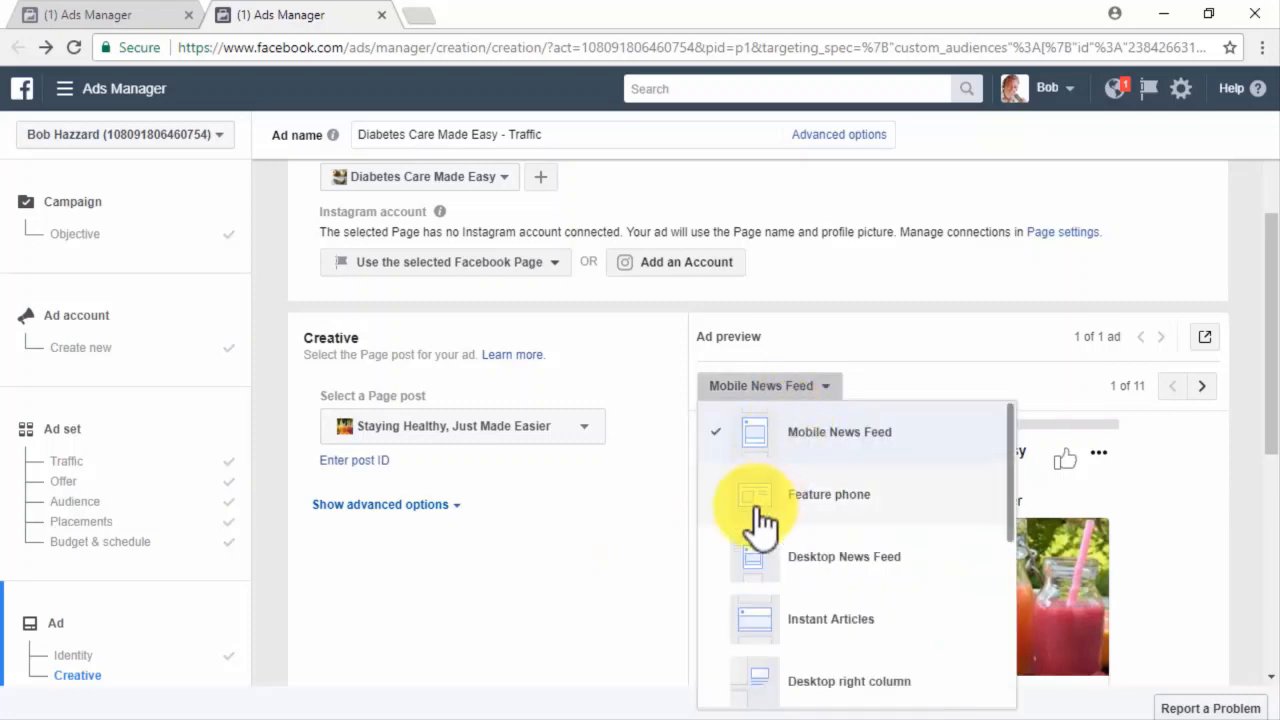
left_click(735, 556)
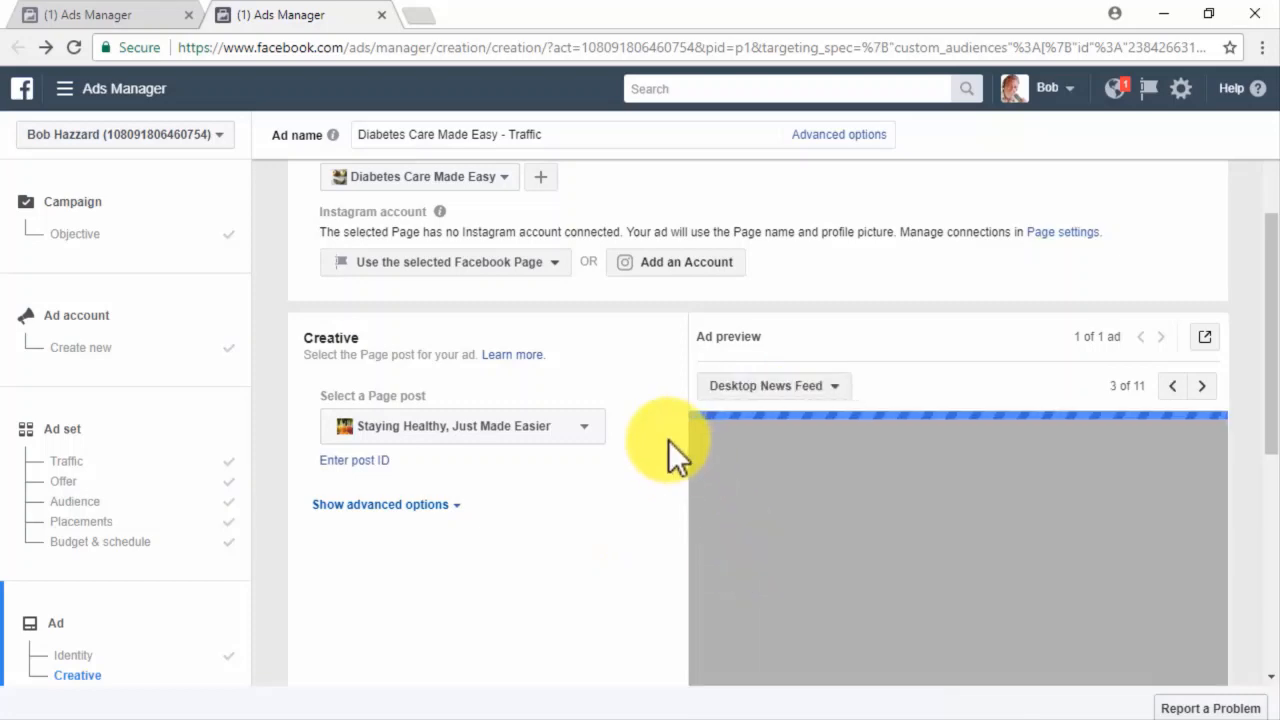
scroll(668, 440, "down", 5)
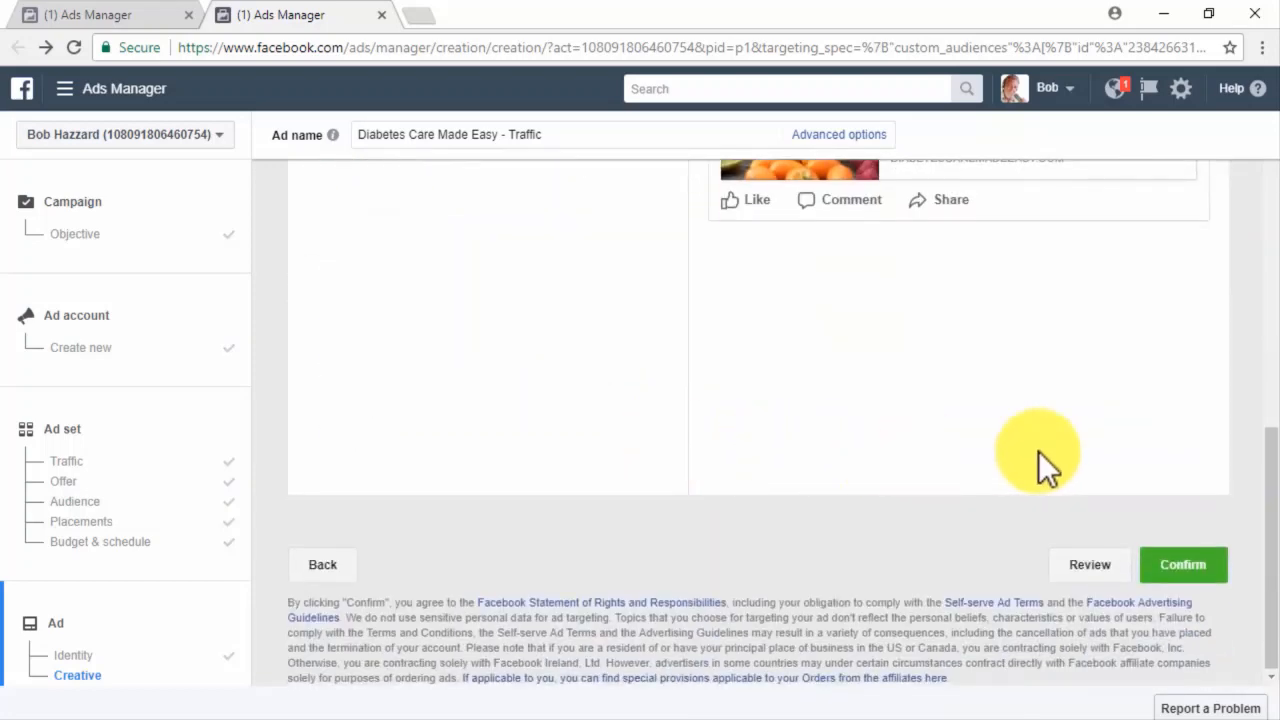